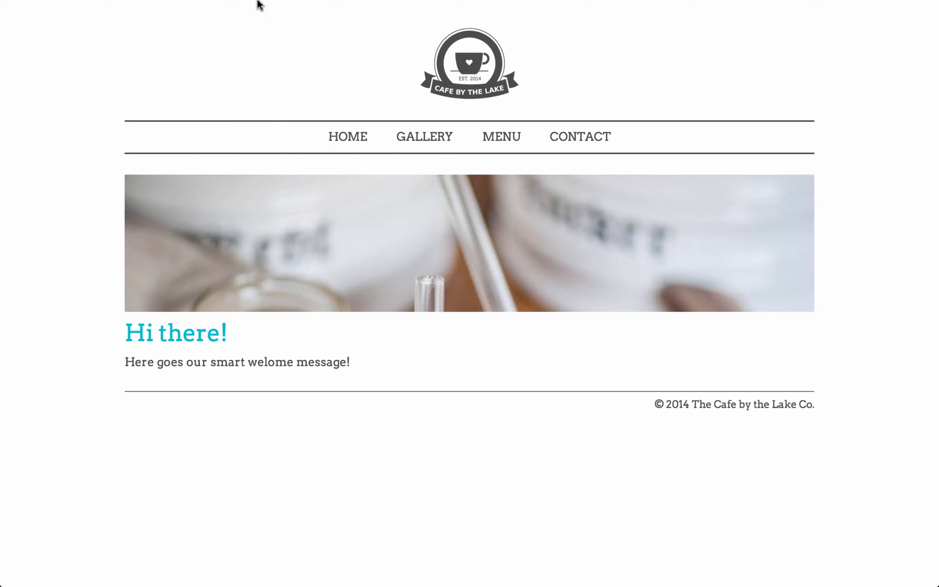
mouse_move(277, 3)
left_click(367, 17)
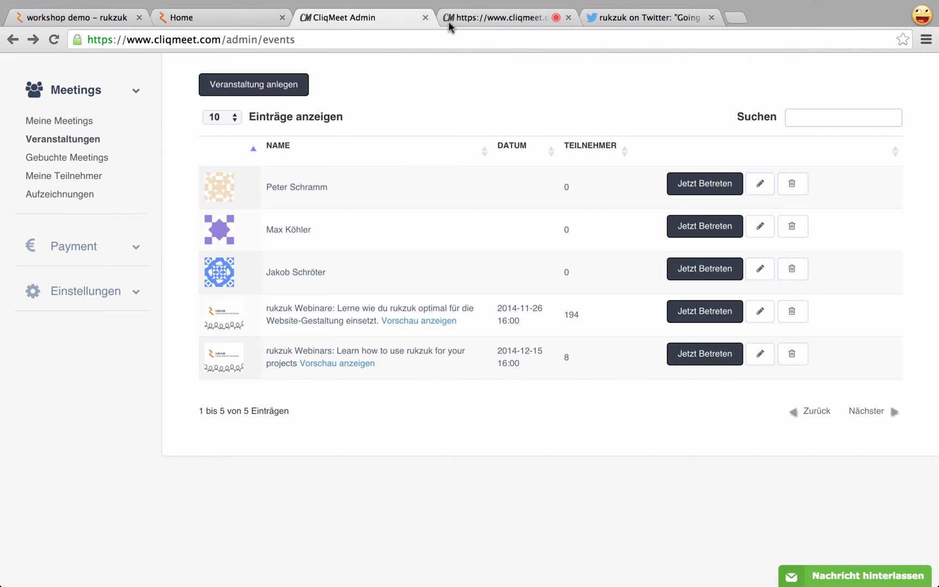
left_click(470, 19)
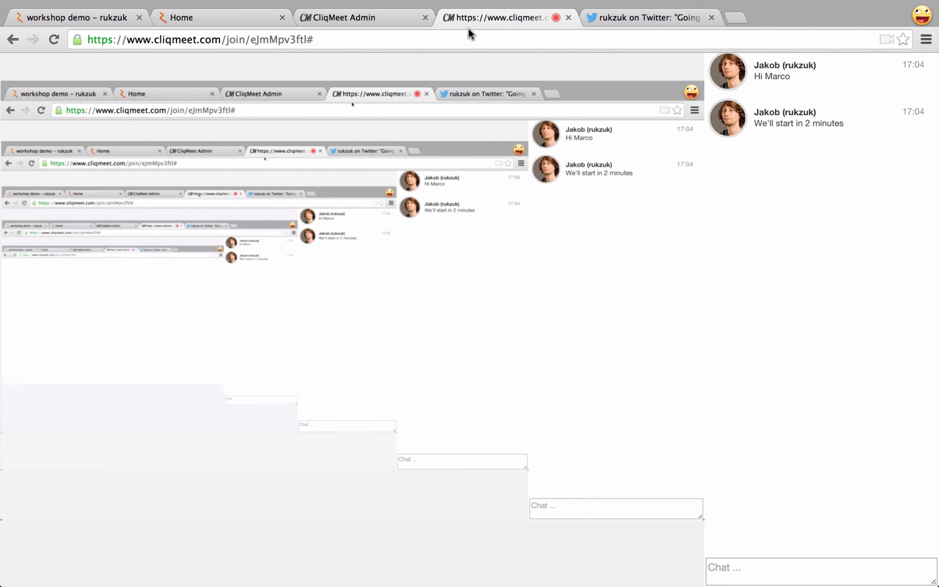
left_click(606, 17)
left_click(240, 17)
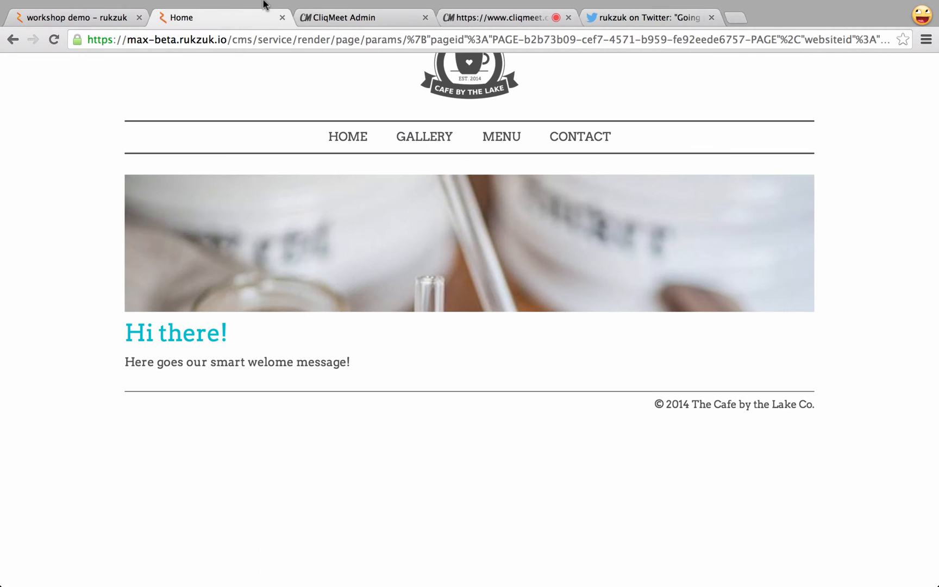
mouse_move(265, 4)
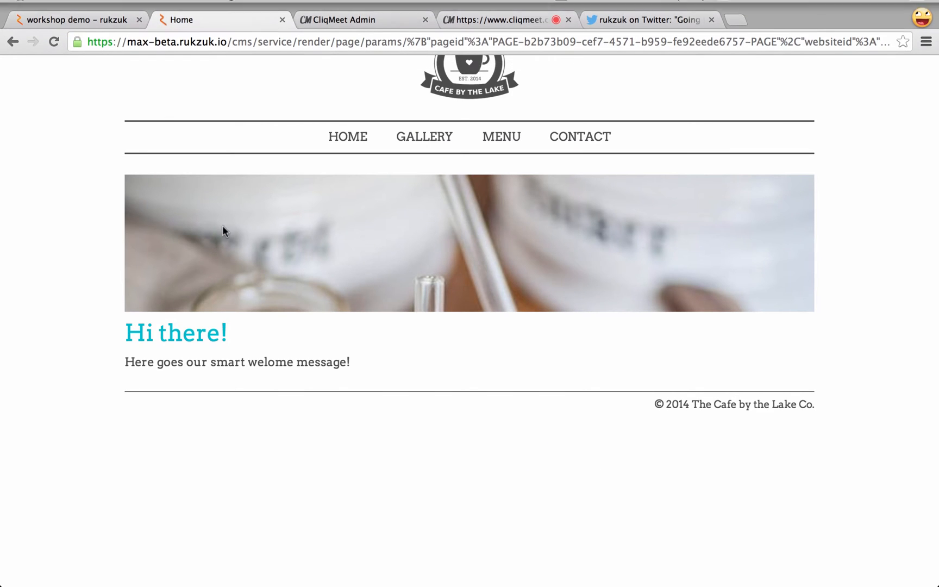
left_click_drag(139, 156, 109, 149)
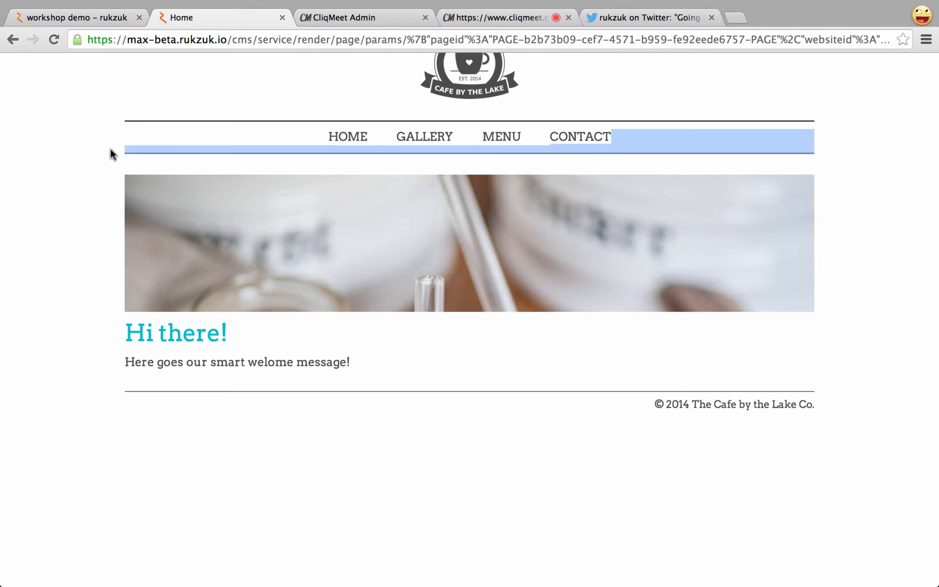
left_click(98, 148)
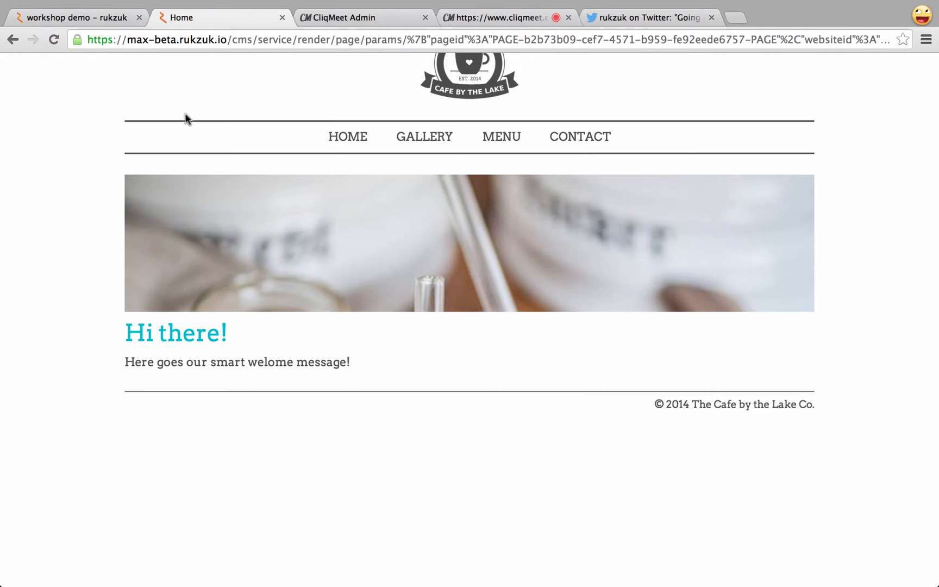
Switch to the rukzuk project editor, browse the project overview and open the "workshop demo" project.
left_click(346, 17)
left_click(116, 17)
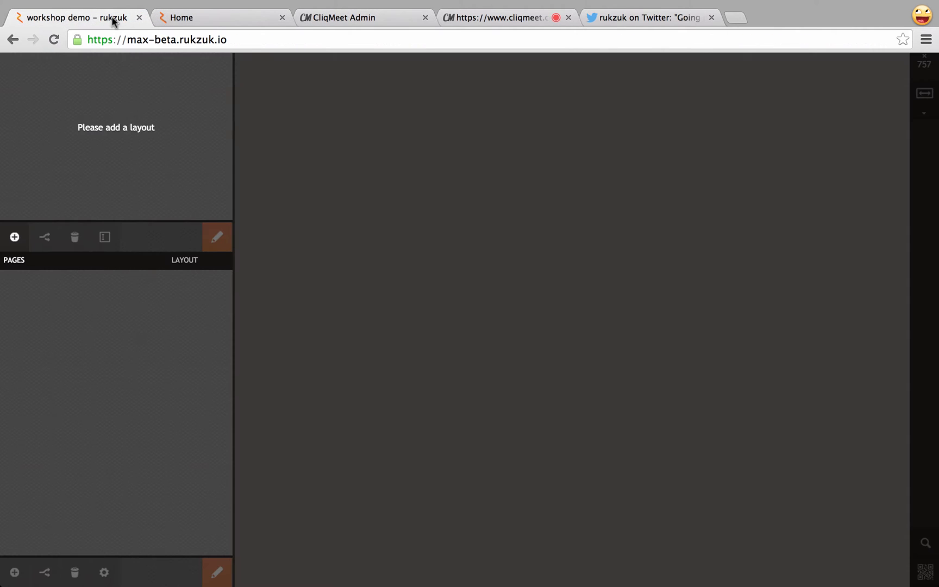
key("ctrl+super+f")
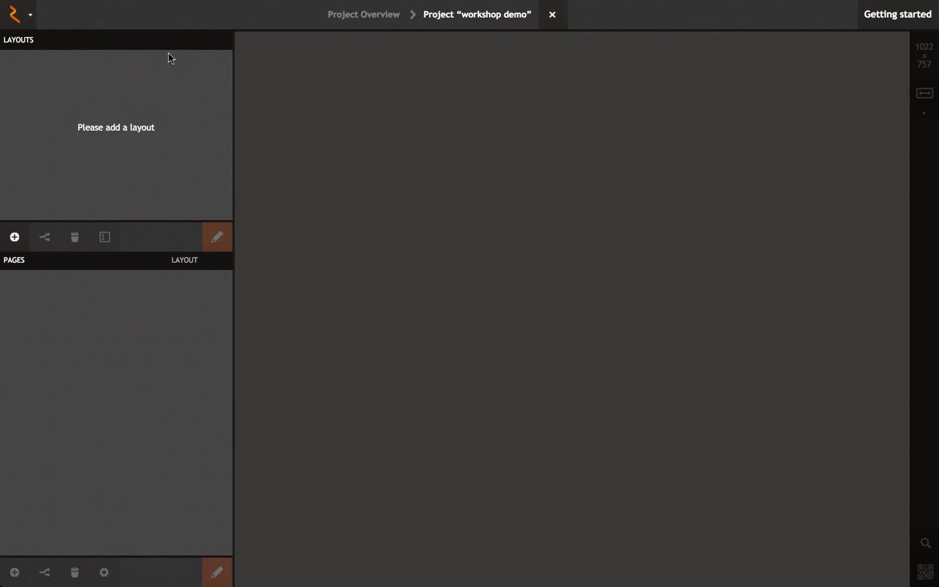
left_click(347, 15)
scroll(437, 251, "up", 3)
scroll(438, 253, "up", 6)
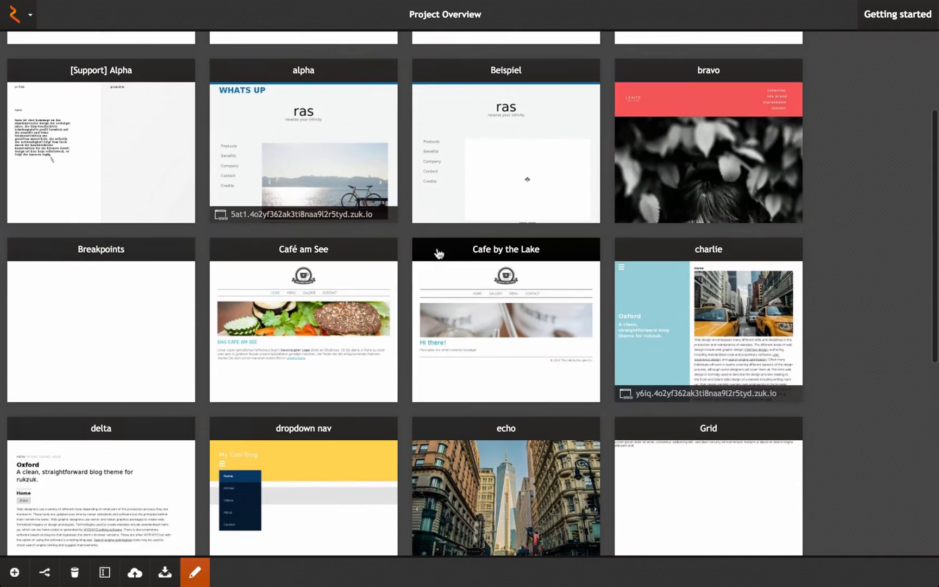
scroll(435, 206, "down", 9)
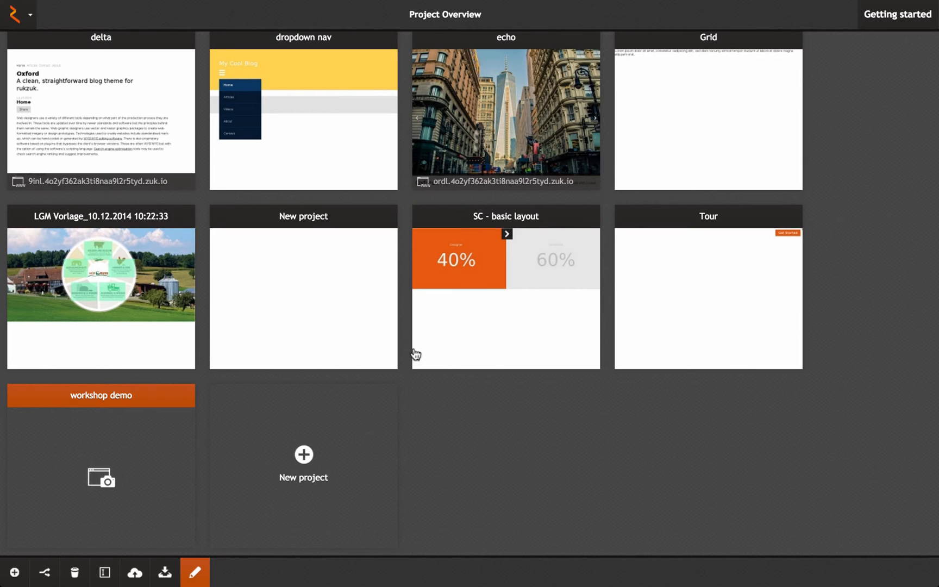
left_click(122, 410)
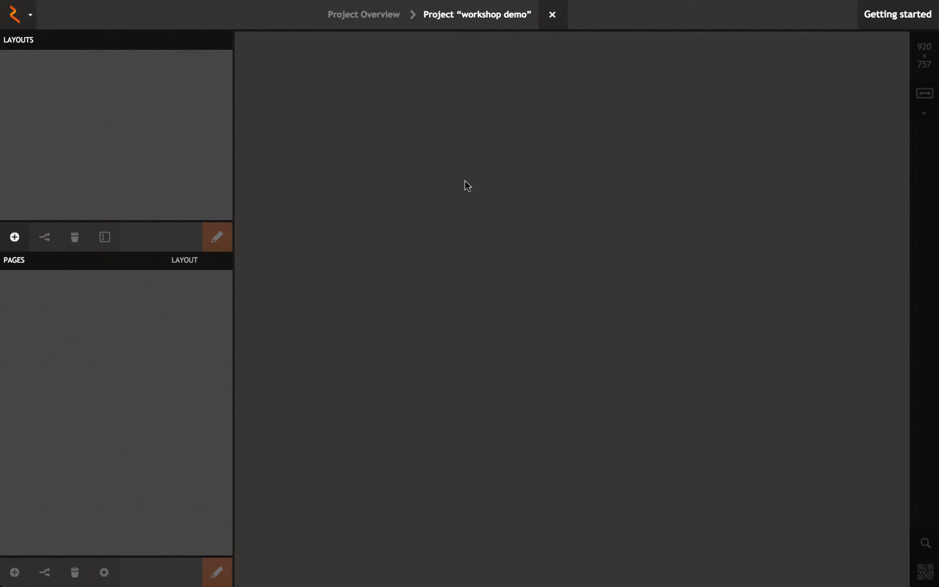
Look through the Gallery, Menu and Contact pages of the finished Cafe by the Lake example site.
mouse_move(280, 1)
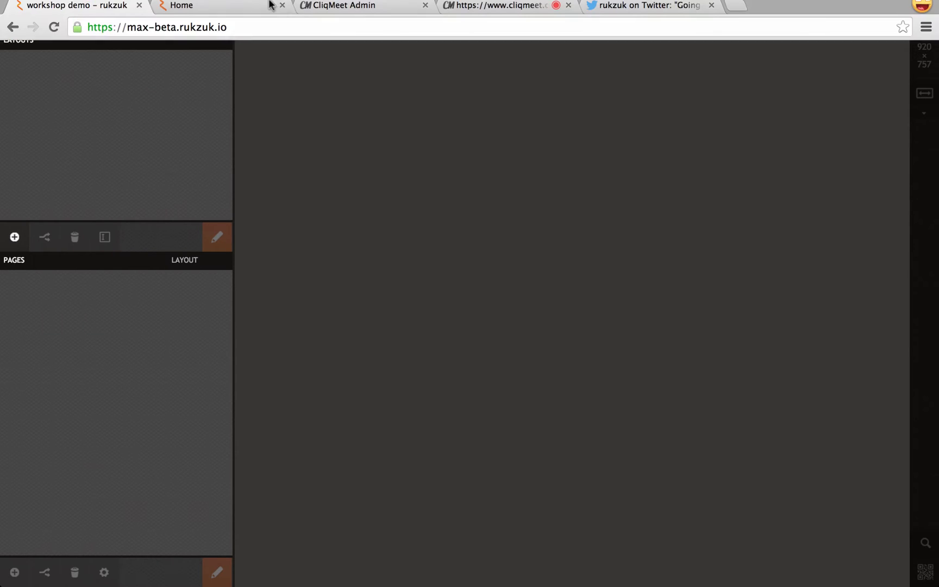
left_click(243, 17)
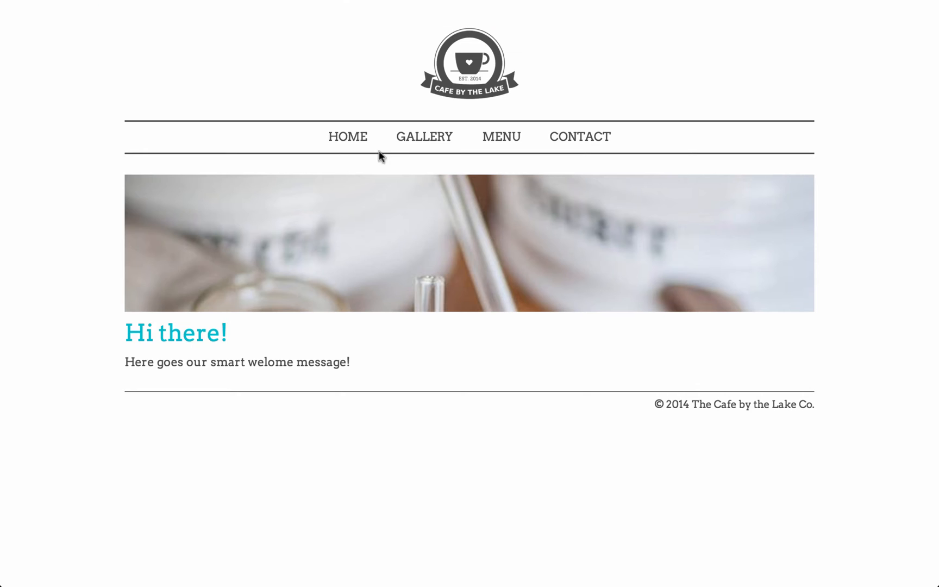
left_click(408, 139)
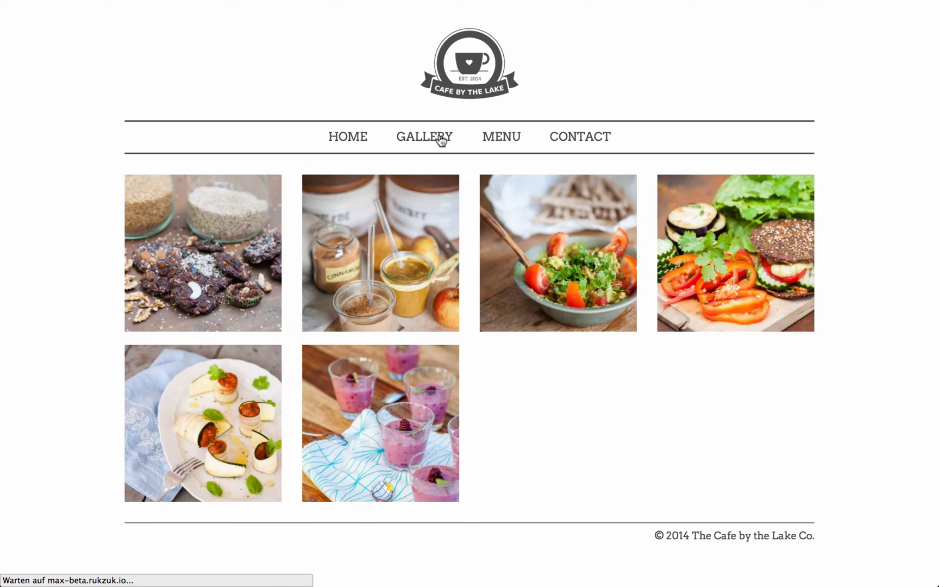
left_click(341, 134)
left_click(421, 140)
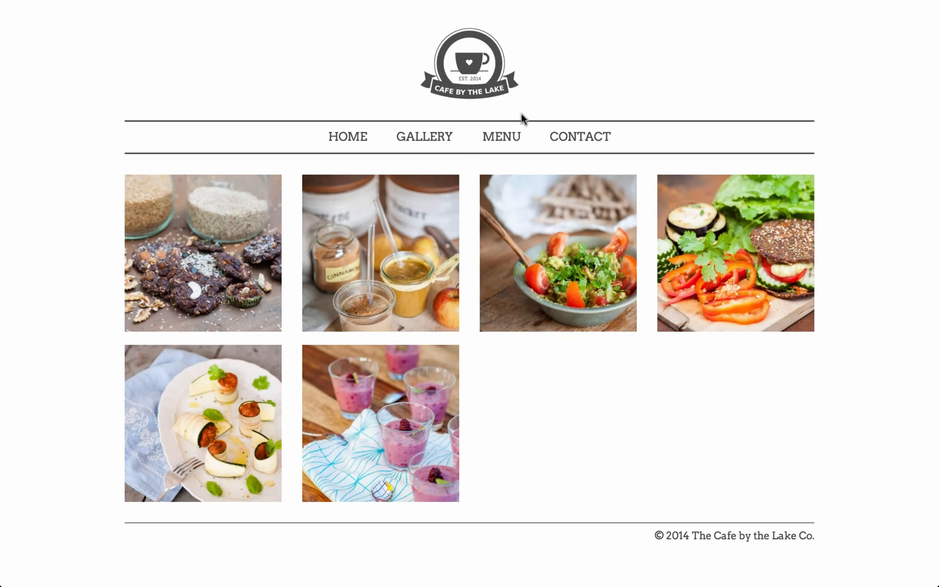
left_click(514, 139)
scroll(513, 191, "down", 8)
scroll(513, 190, "up", 8)
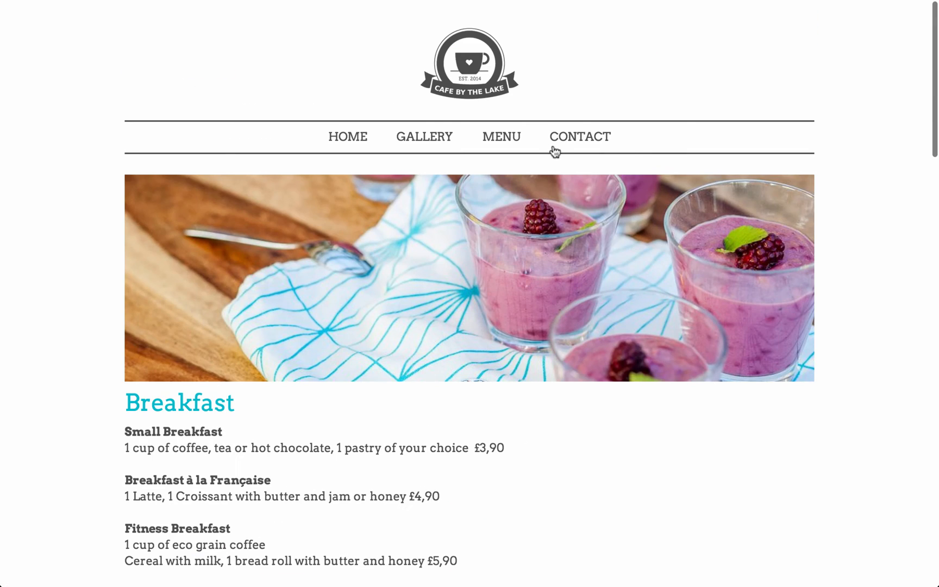
left_click(562, 143)
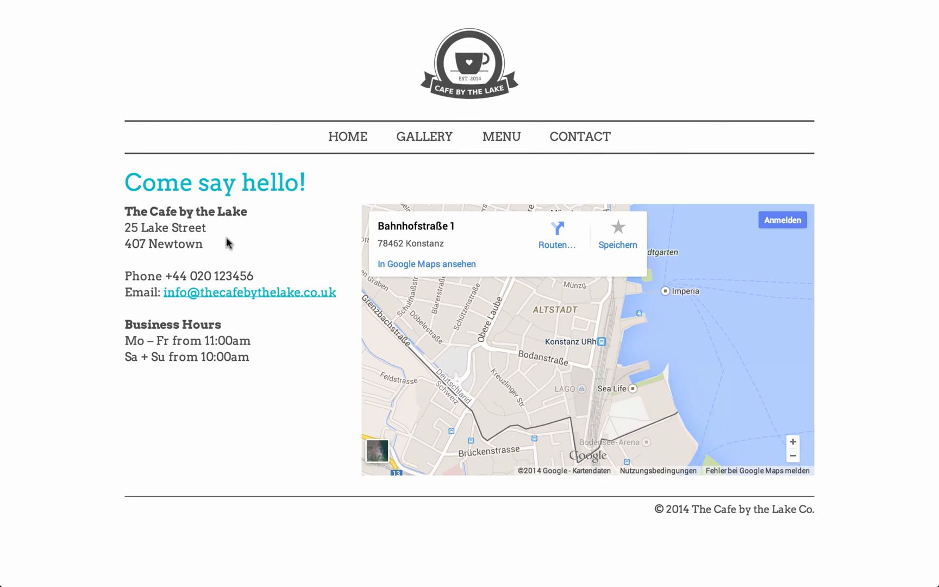
Back in the workshop demo project, add a layout named "main" based on the Centered Grid / max-width template.
left_click(121, 27)
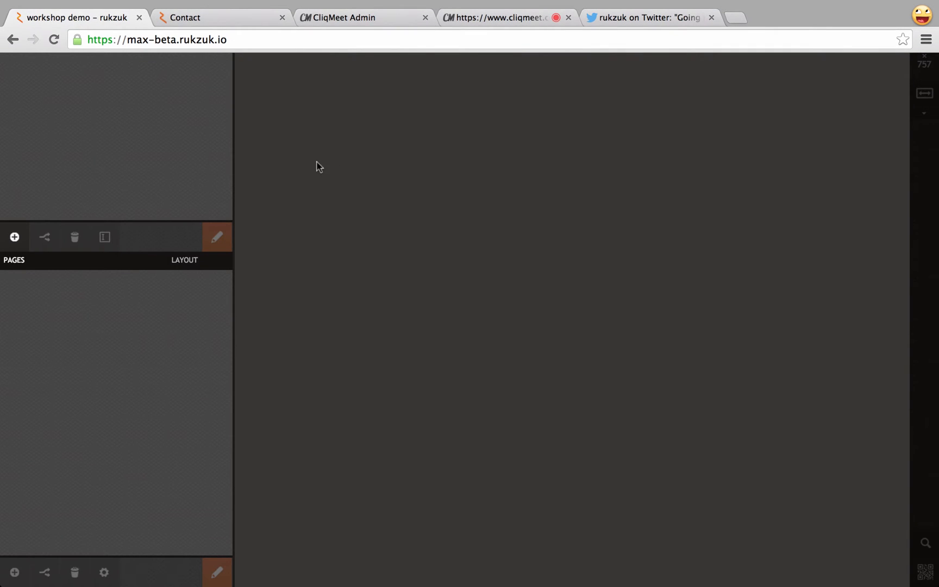
left_click(23, 237)
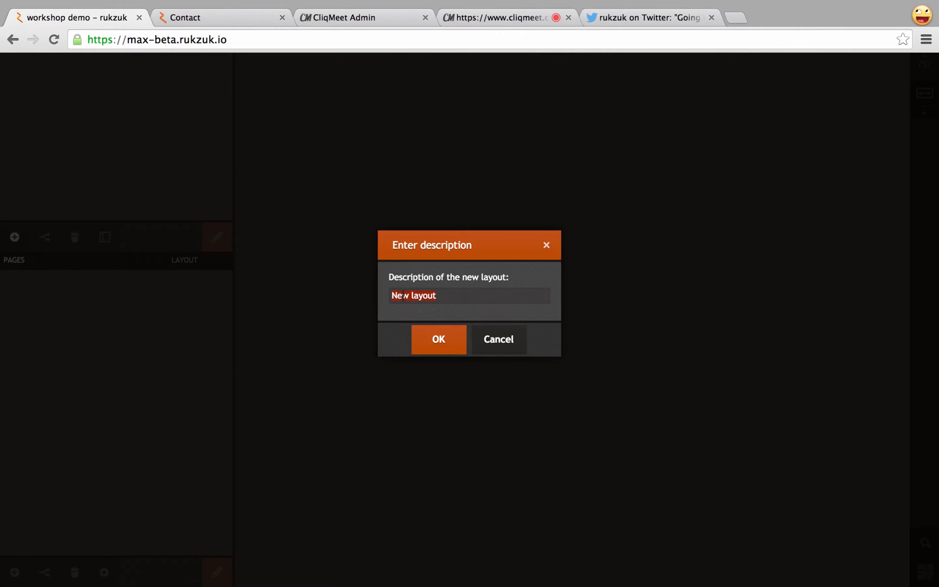
type("m")
key("BackSpace")
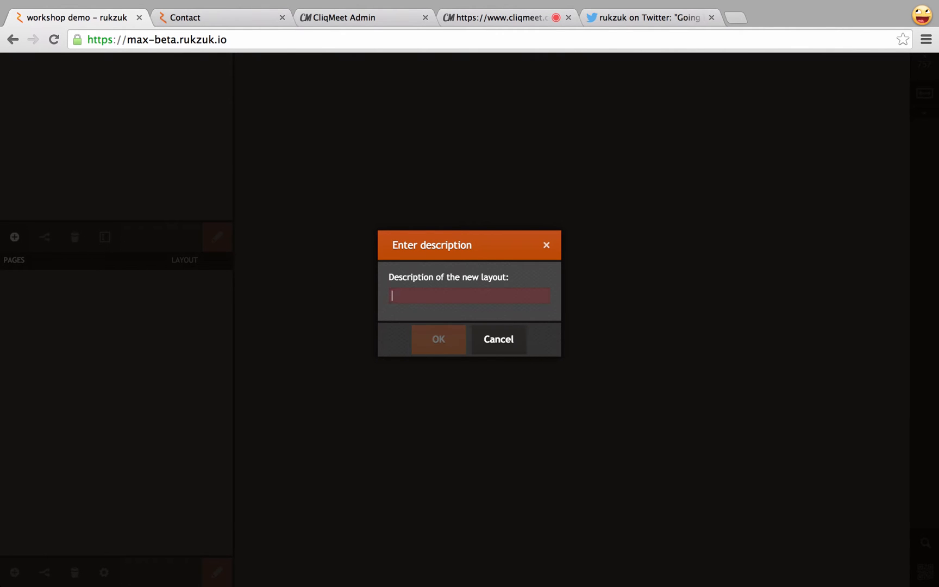
type("main")
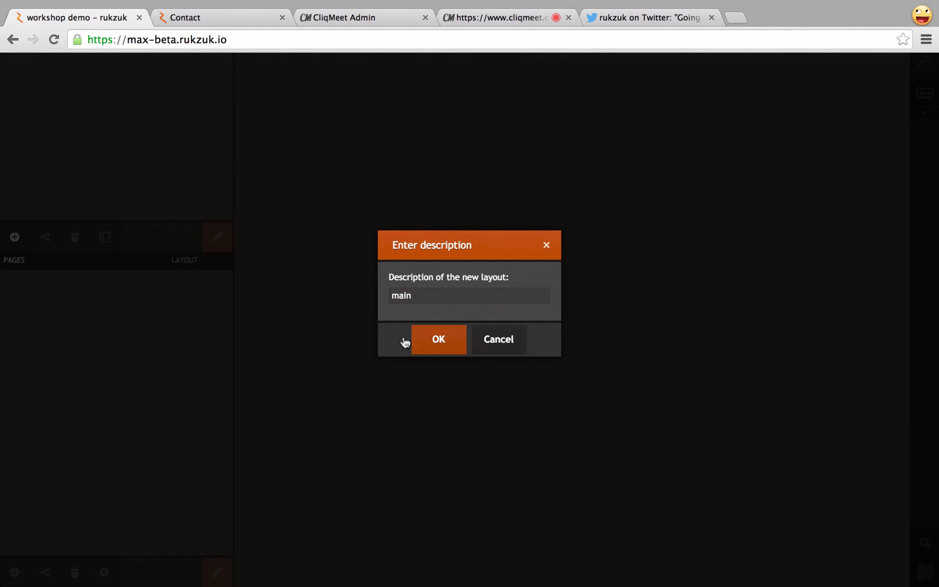
left_click(423, 340)
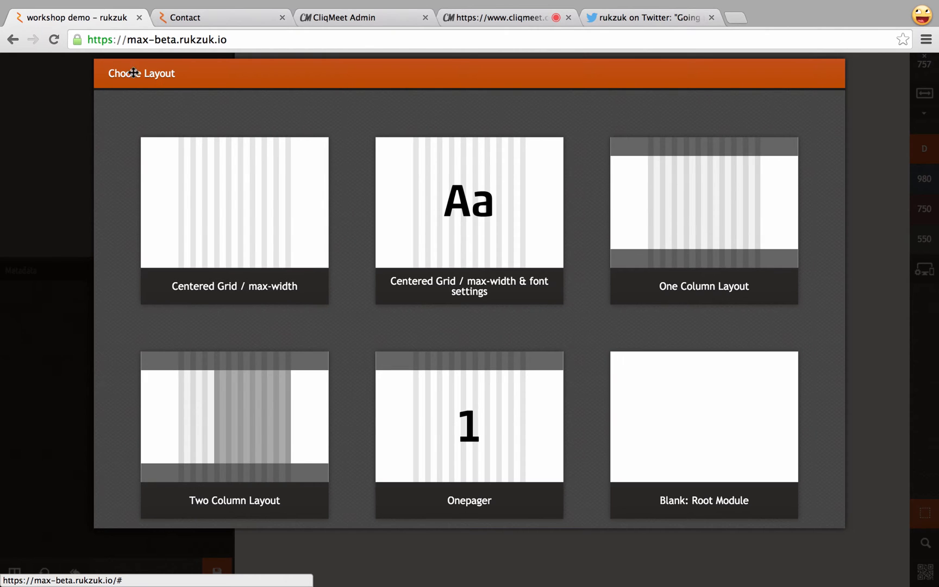
mouse_move(227, 78)
left_mouse_down()
mouse_move(212, 88)
mouse_move(228, 81)
left_mouse_up()
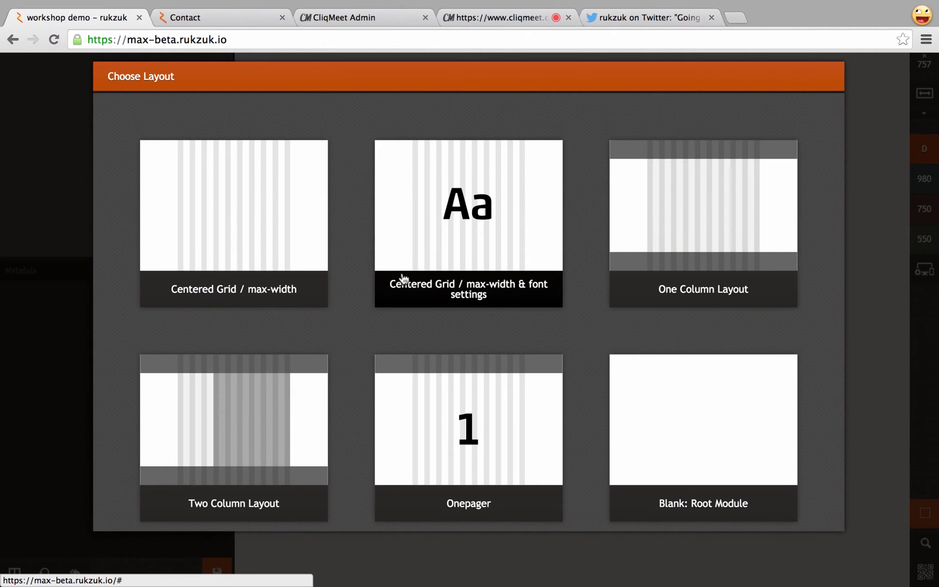
left_click(242, 220)
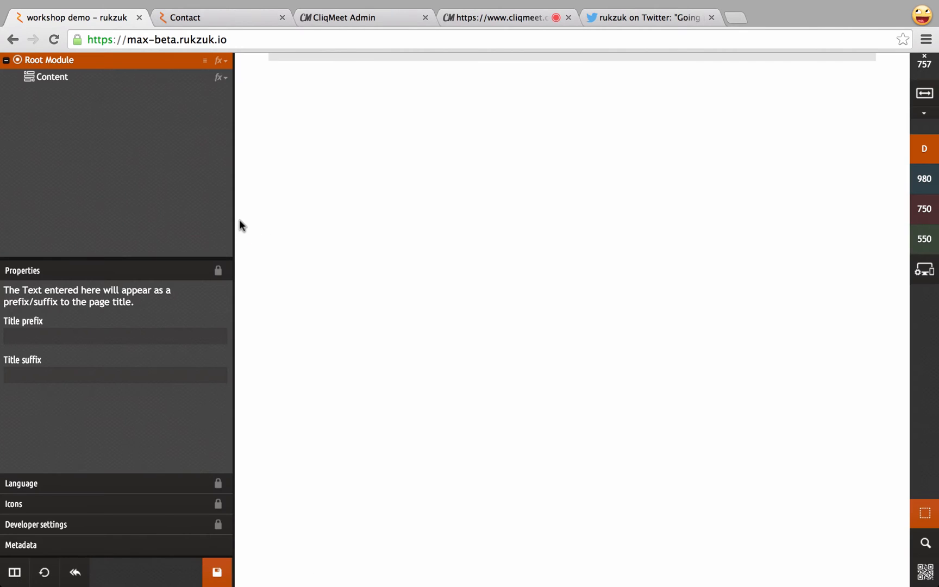
Expand the styles of the Content and Root Module entries and examine the predefined selectors and styles.
left_click(103, 81)
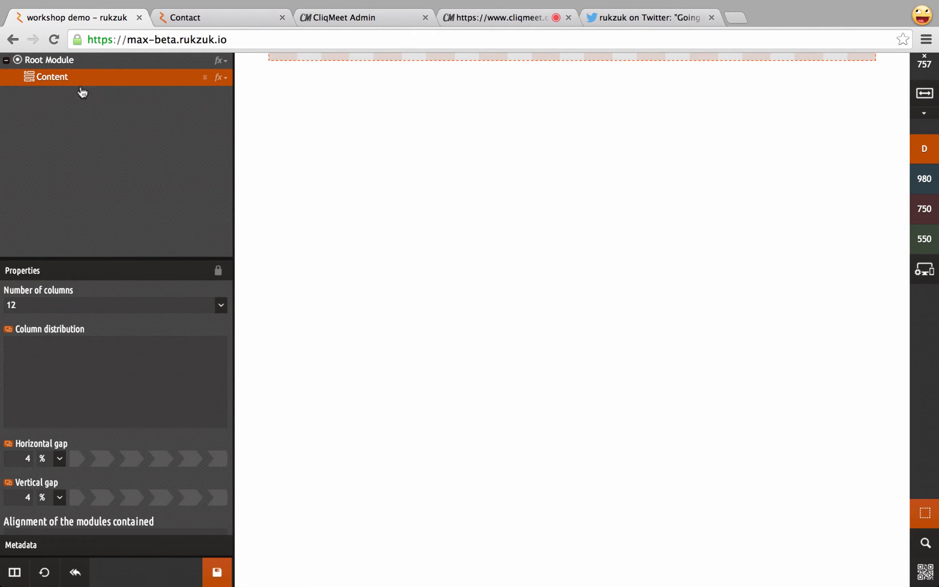
left_click(220, 77)
left_click(220, 60)
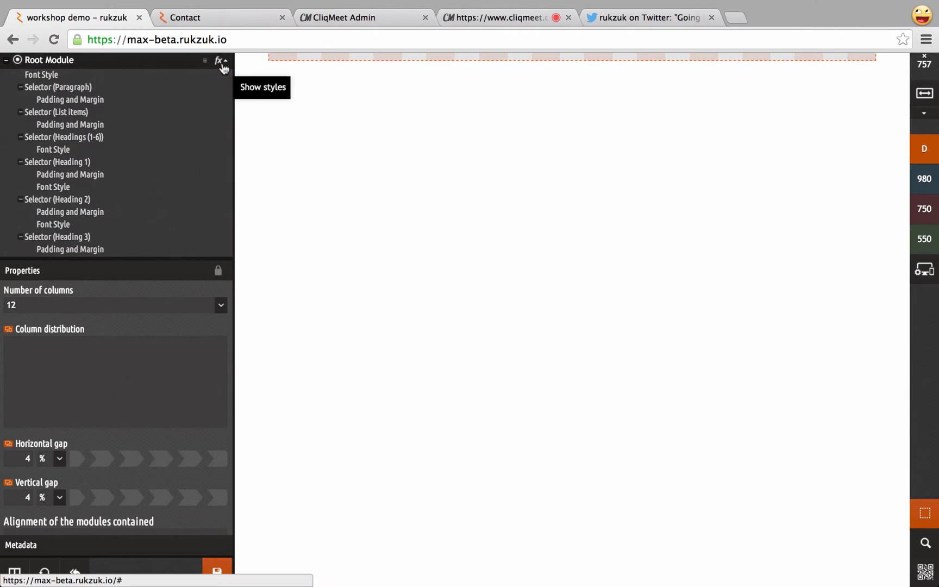
scroll(193, 89, "down", 5)
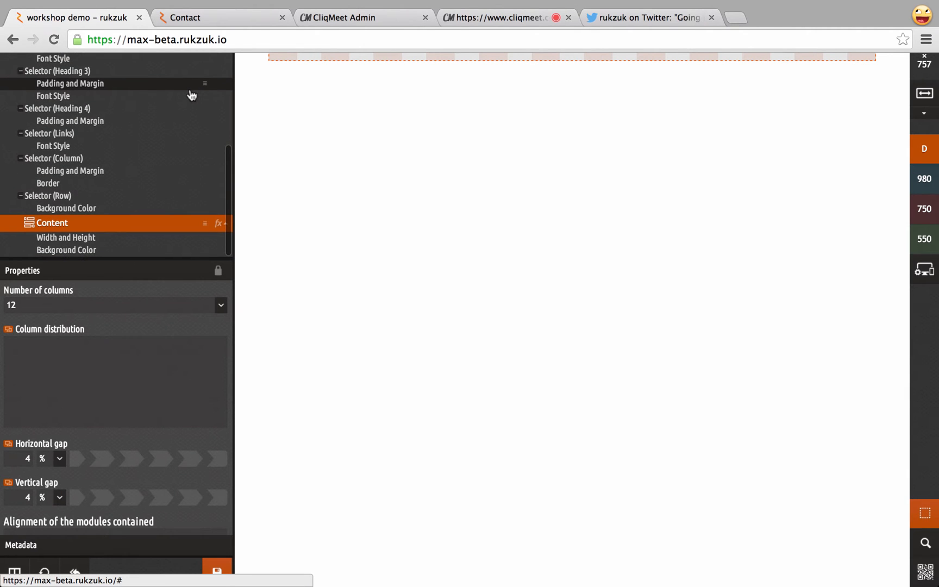
scroll(192, 95, "up", 5)
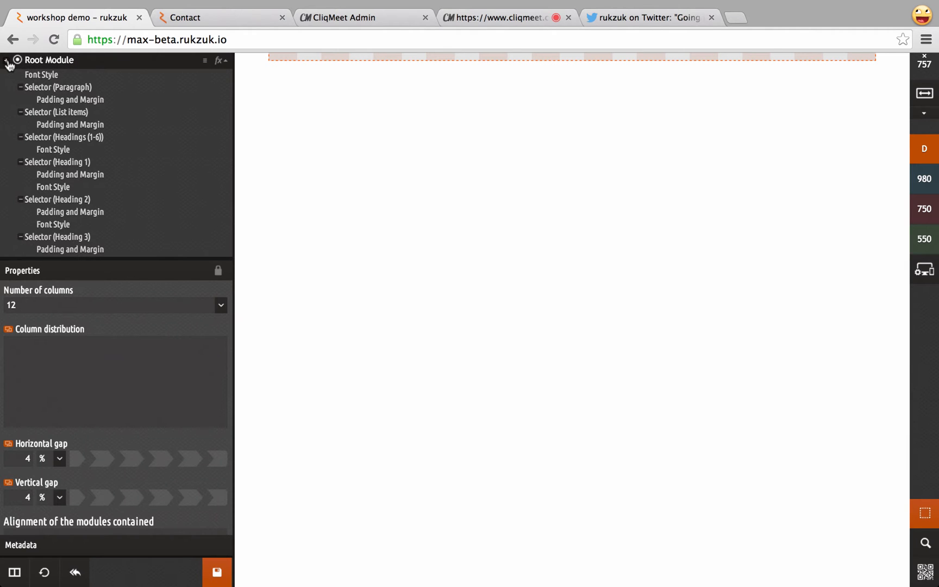
scroll(119, 117, "down", 3)
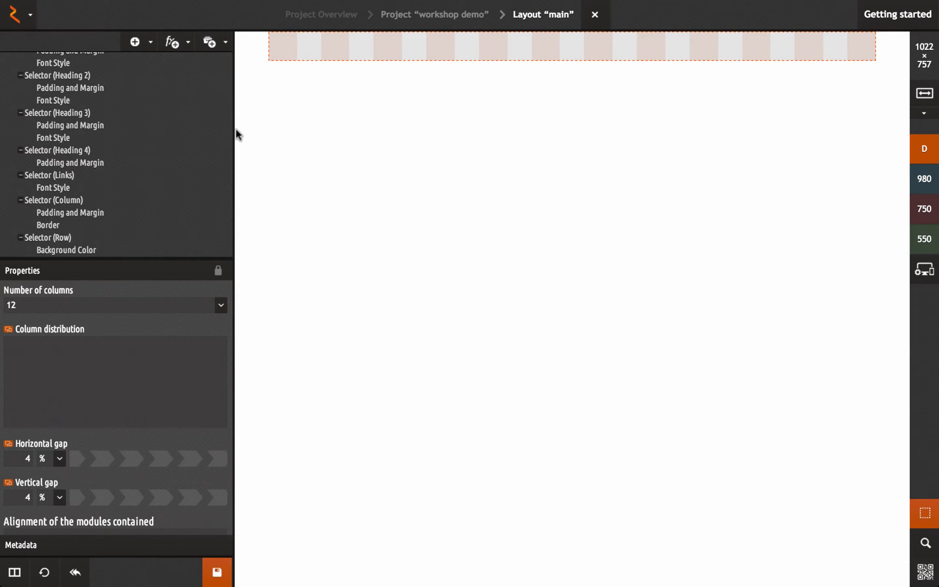
scroll(212, 128, "up", 4)
Return to the workshop demo project level and create a page titled "Home" that uses the main layout.
left_click(423, 15)
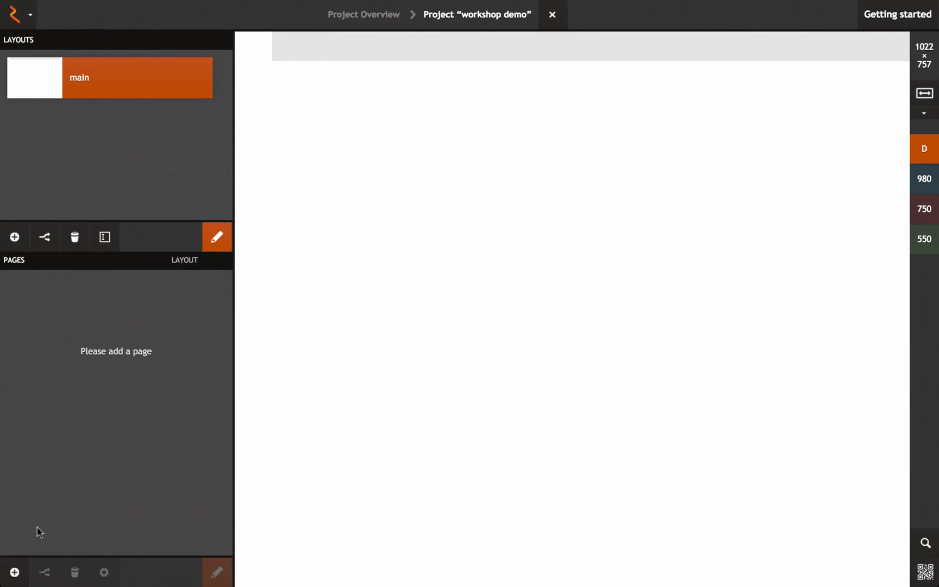
left_click(15, 572)
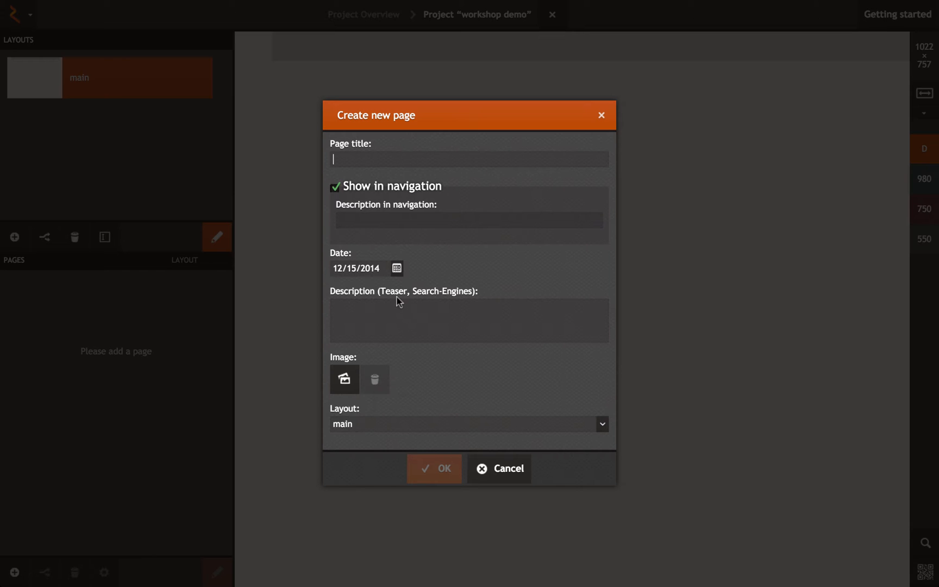
type("Home")
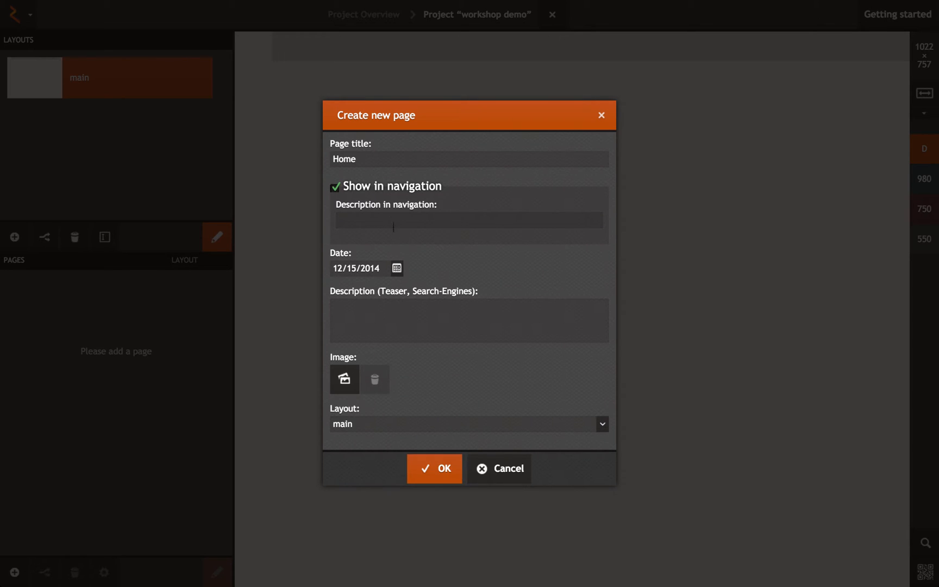
left_click(406, 321)
left_click(434, 468)
Create a page titled "Menu" with the main layout on the same level as Home.
right_click(73, 277)
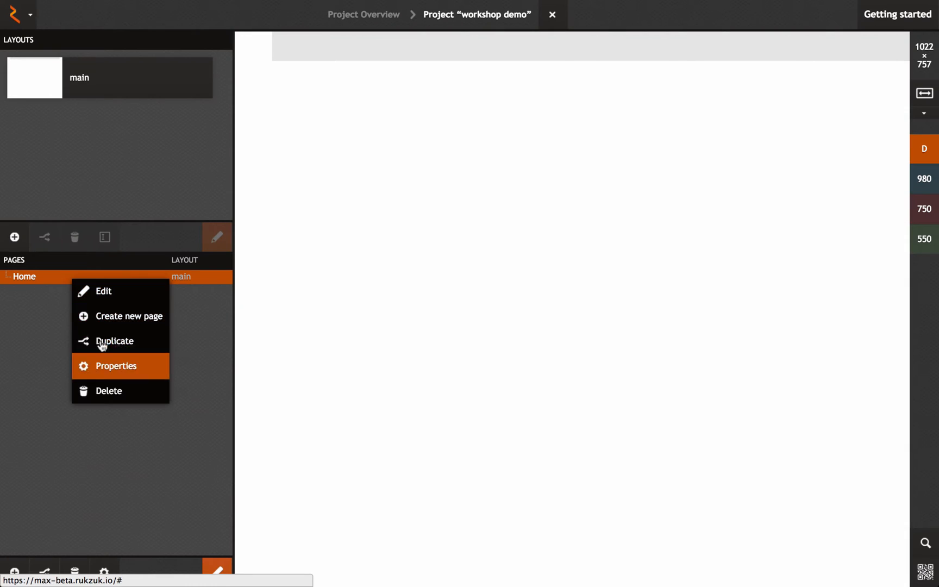
left_click(14, 572)
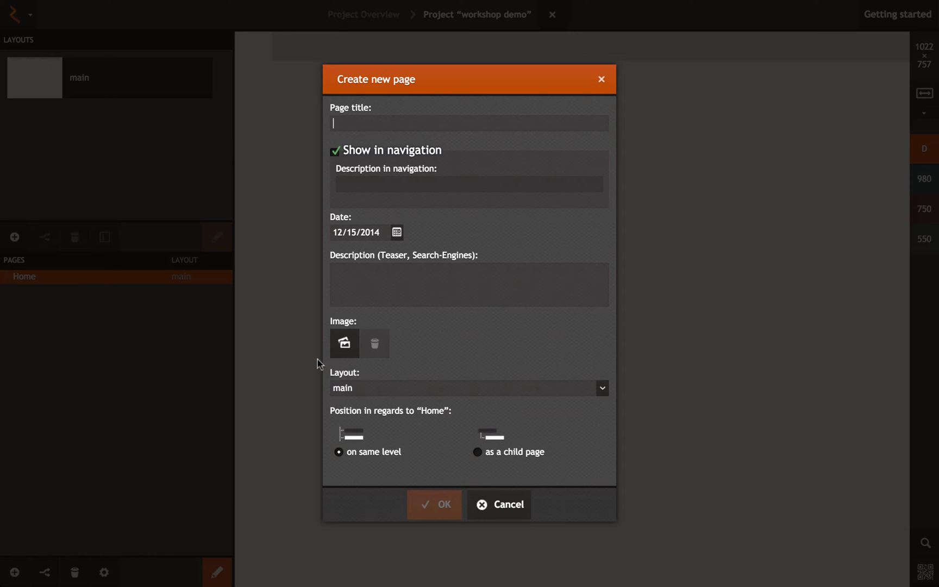
type("Menu")
left_click(433, 496)
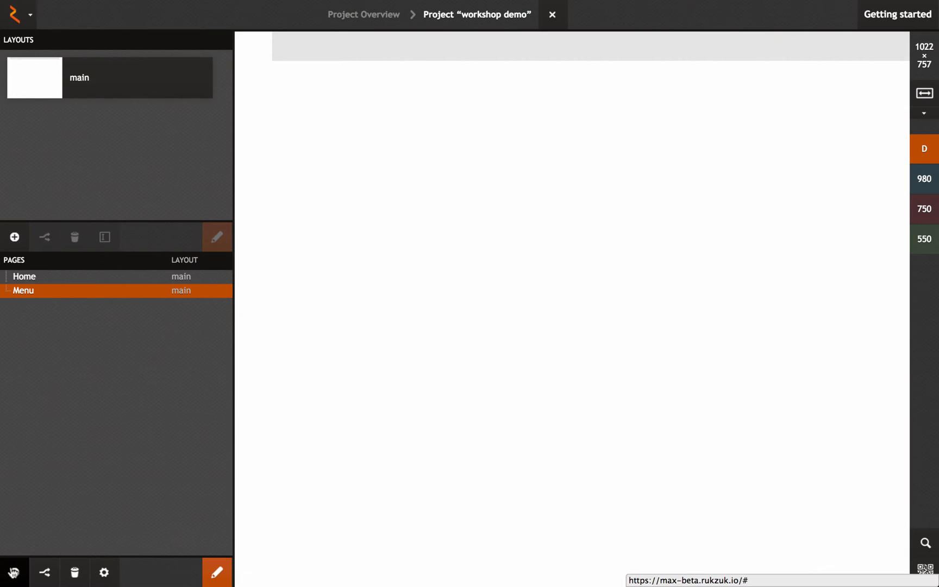
Create a page titled "Gallery" with the main layout on the same level as Menu.
left_click(14, 572)
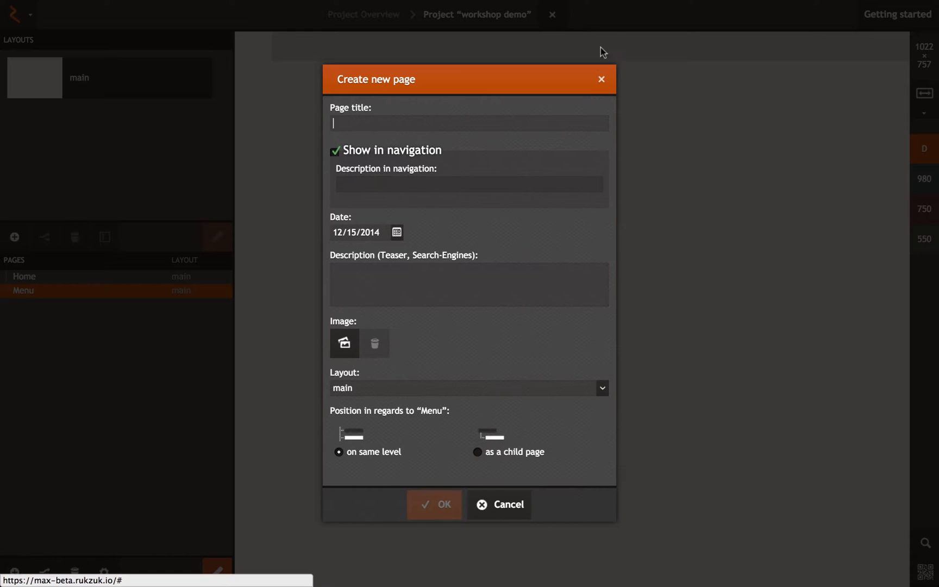
type("Gallery")
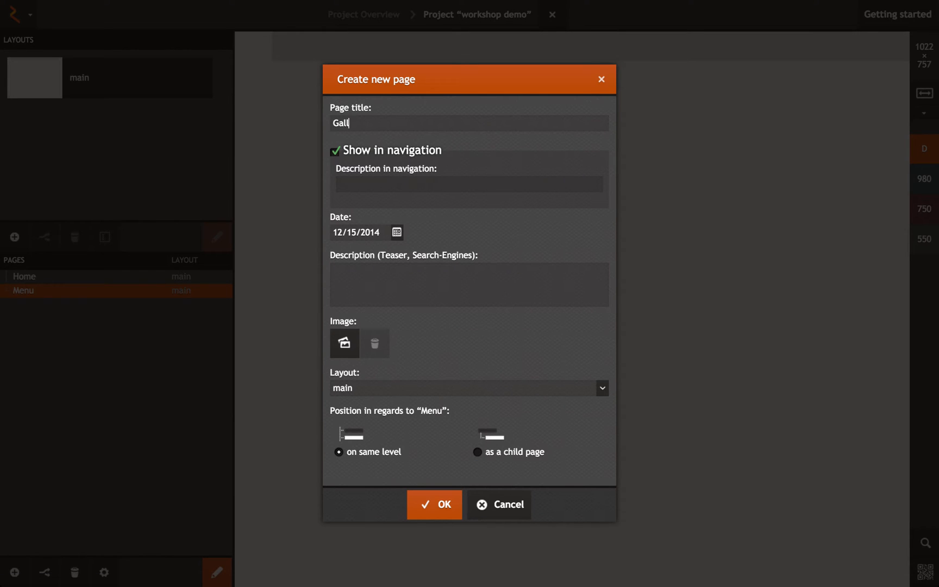
left_click(433, 514)
Create a page titled "Contact" with the main layout on the same level as Gallery.
left_click(16, 572)
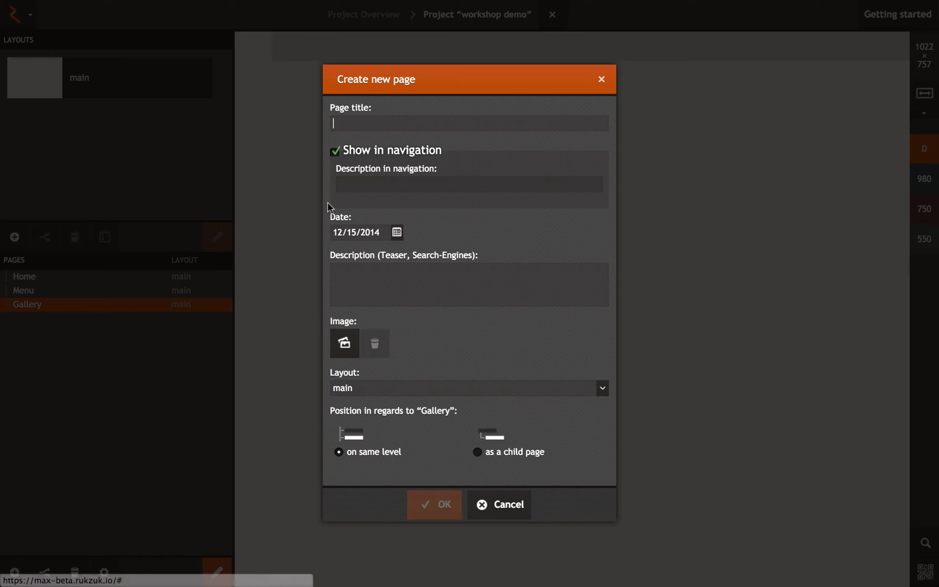
type("Conttact")
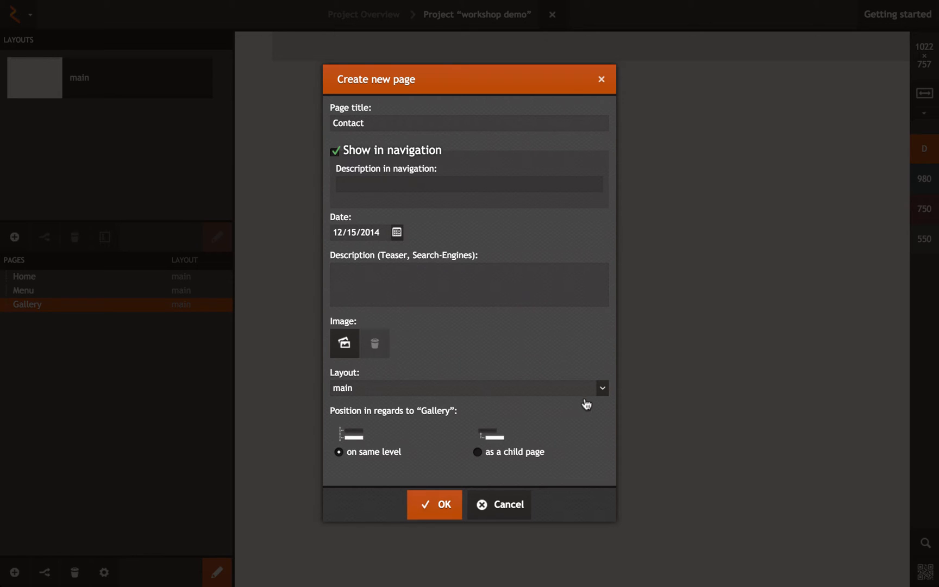
left_click(601, 388)
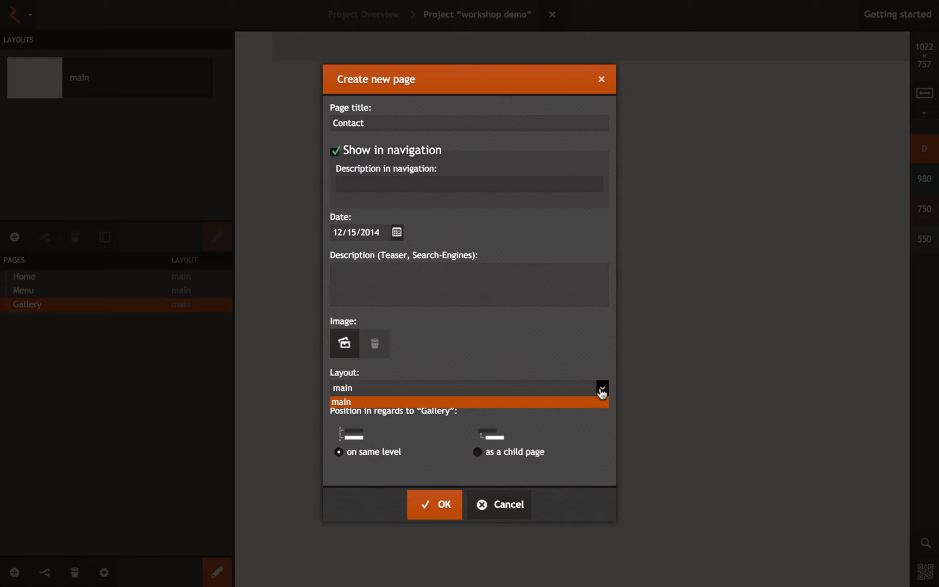
left_click(601, 389)
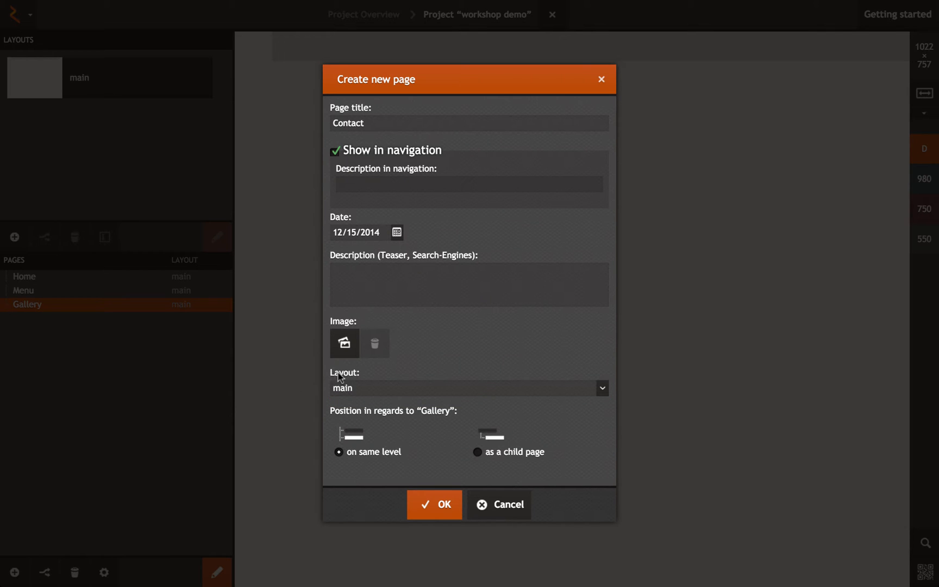
left_click(428, 392)
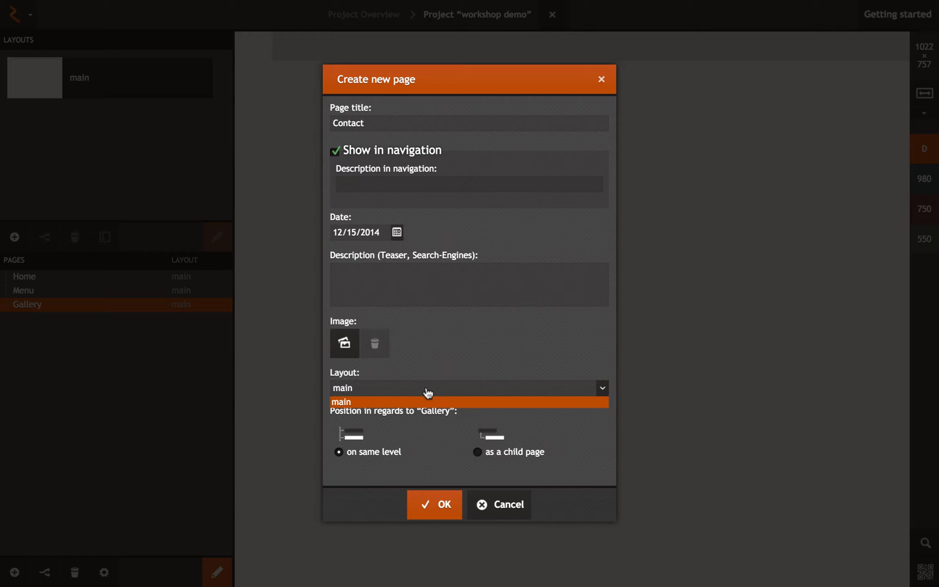
left_click(413, 372)
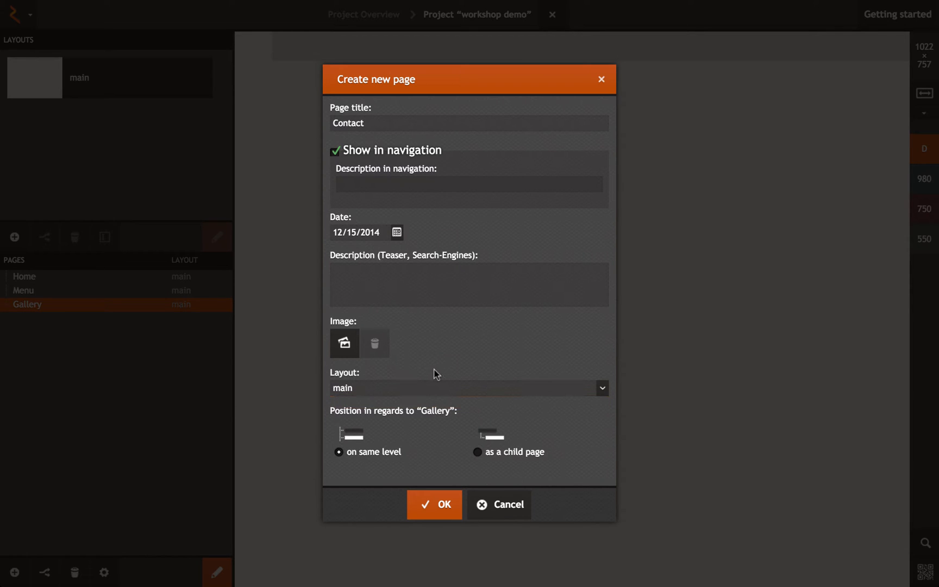
left_click(457, 390)
left_click(461, 398)
left_click(435, 508)
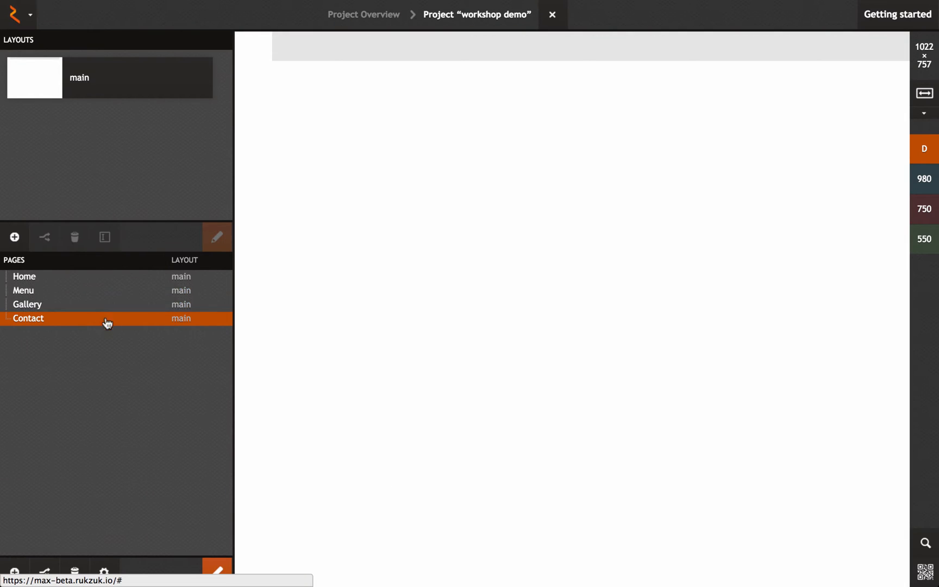
Look through the four pages, open the main layout for editing and inspect its Content and Root Module entries.
left_click(84, 278)
left_click(81, 291)
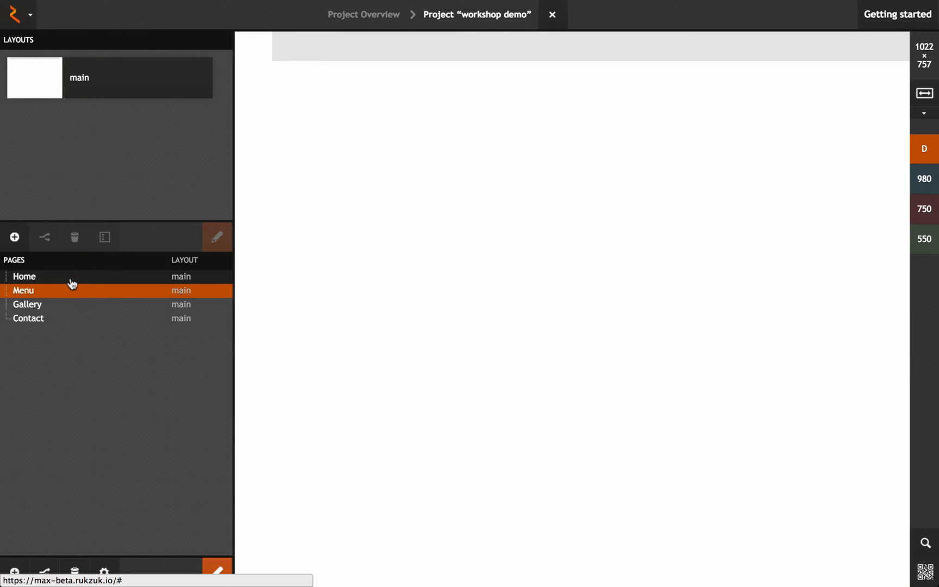
left_click(73, 306)
left_click(70, 319)
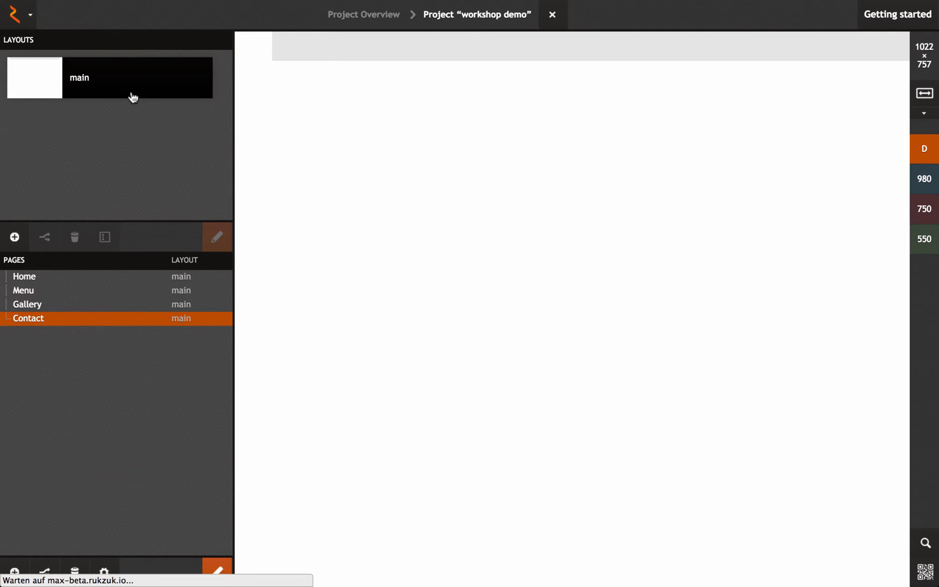
left_click(131, 95)
double_click(132, 96)
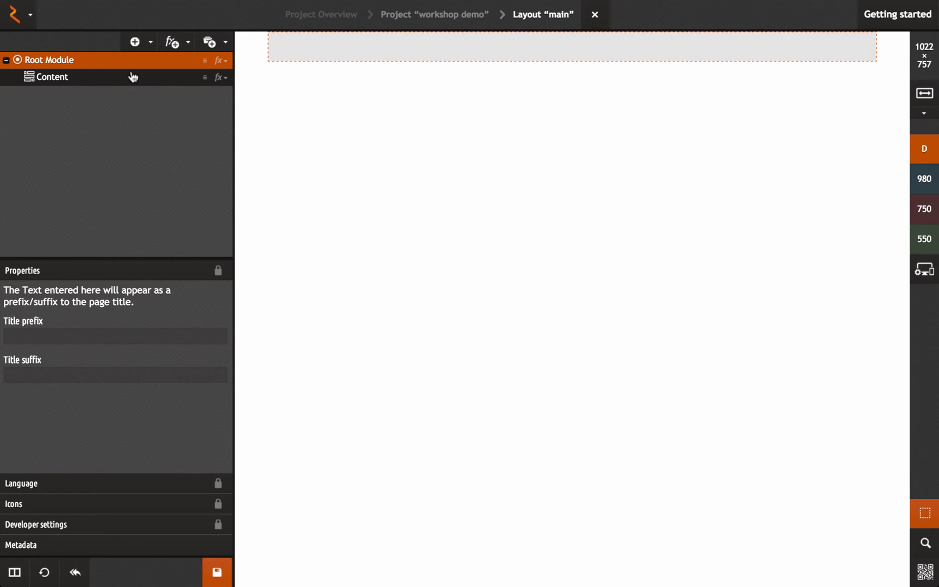
left_click(139, 81)
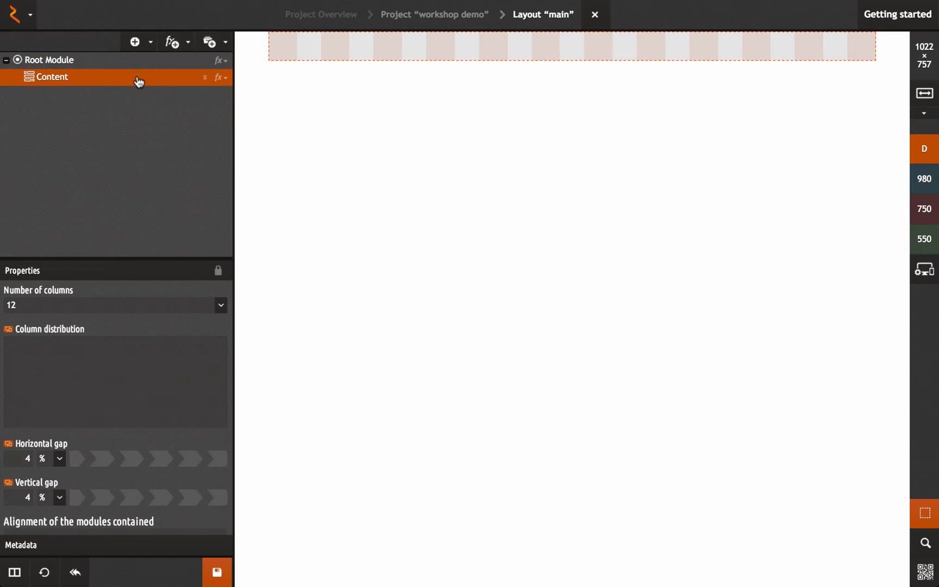
left_click(115, 61)
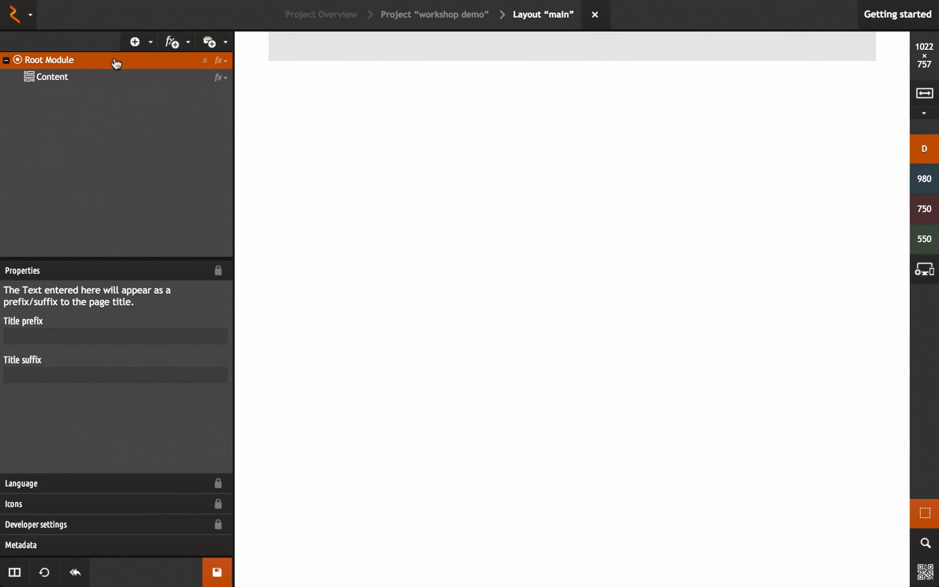
Switch to the browser preview of the Cafe by the Lake example and view its Contact, Home and Gallery pages.
mouse_move(149, 4)
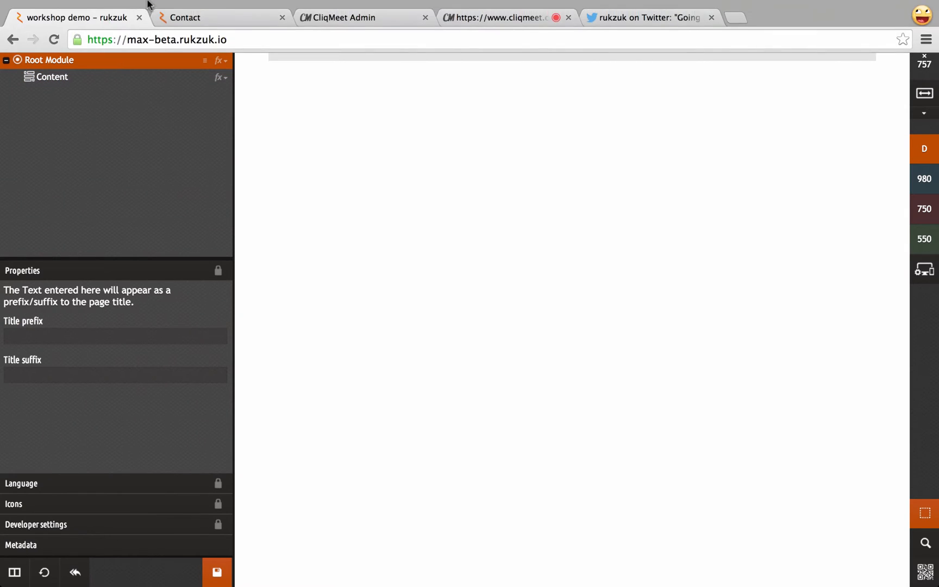
left_click(189, 19)
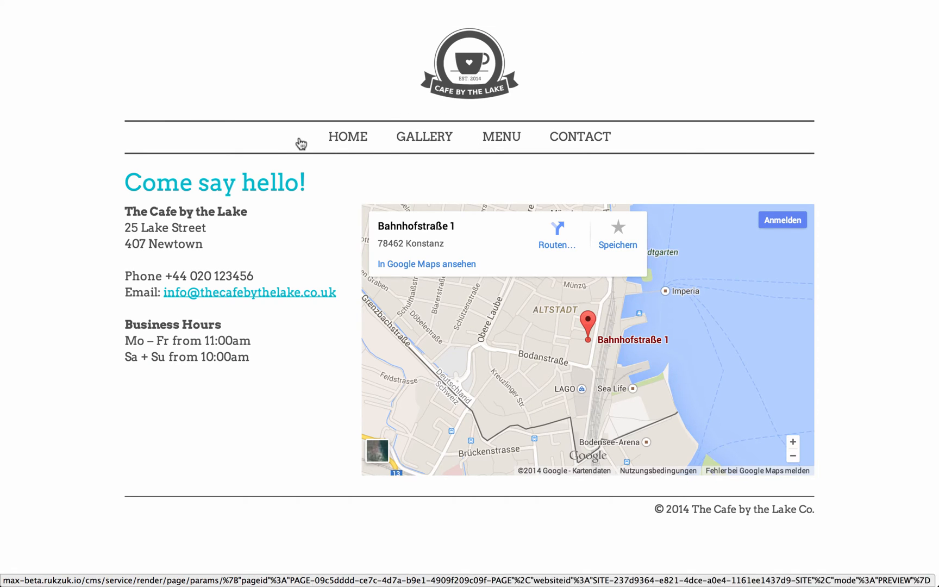
scroll(733, 407, "down", 1)
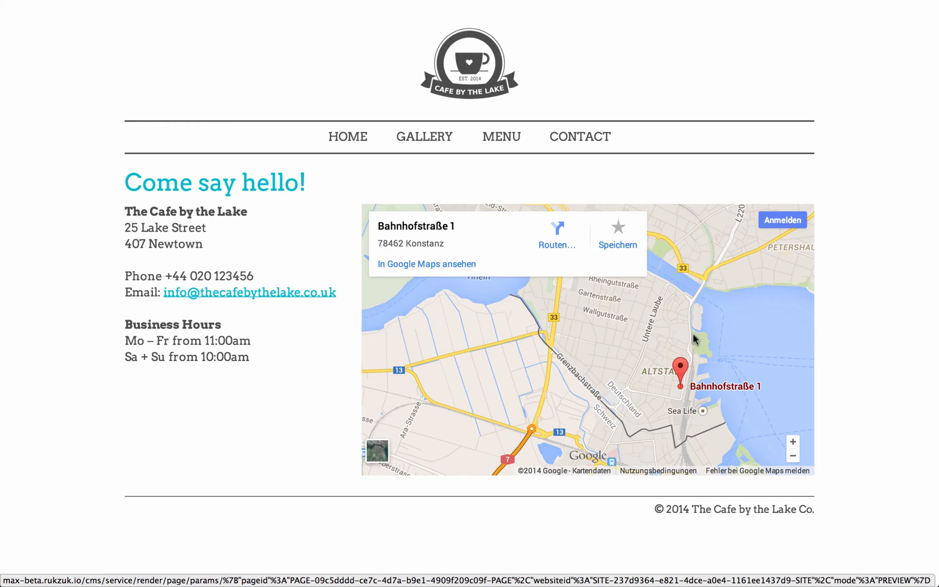
left_click(361, 146)
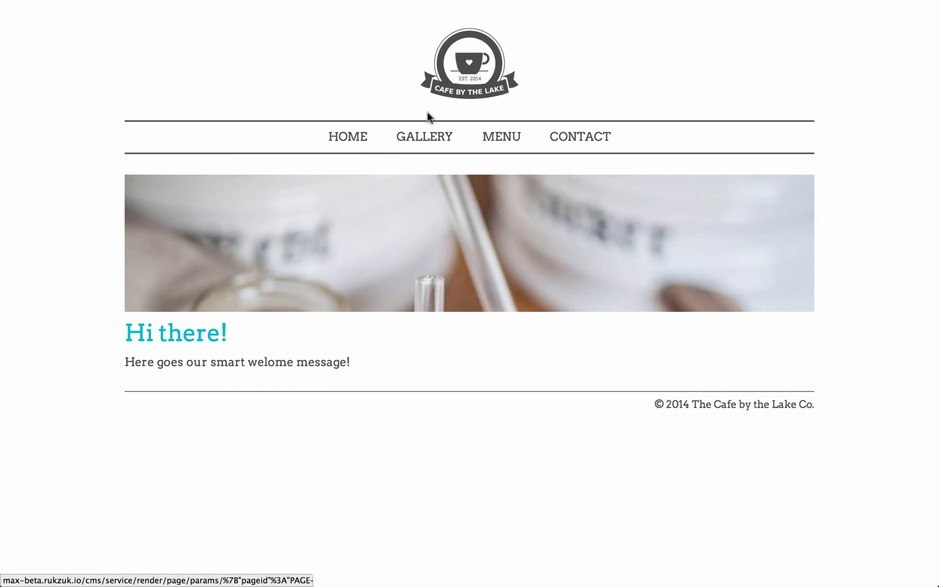
left_click(428, 137)
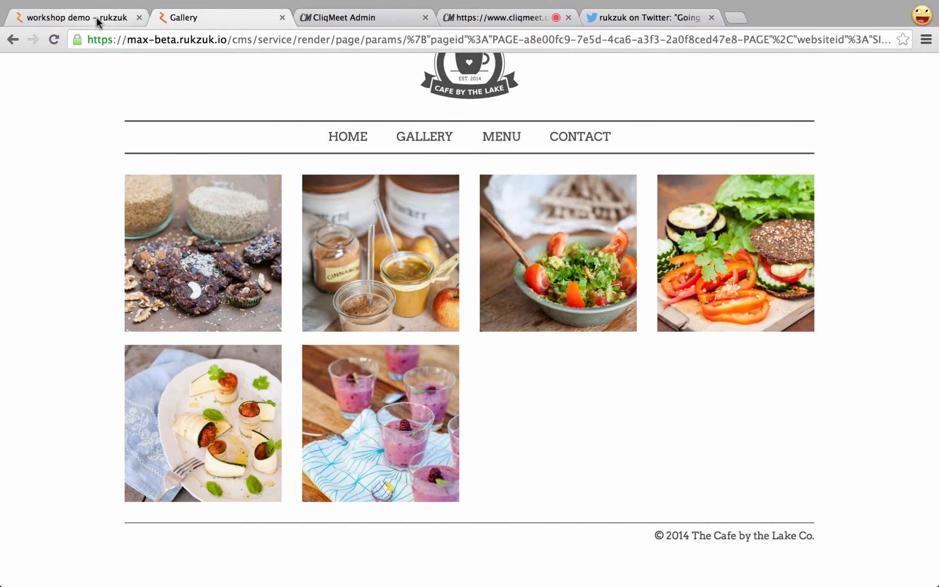
Return to the main layout in rukzuk, select Content and examine the modules and snippets available for insertion.
left_click(96, 17)
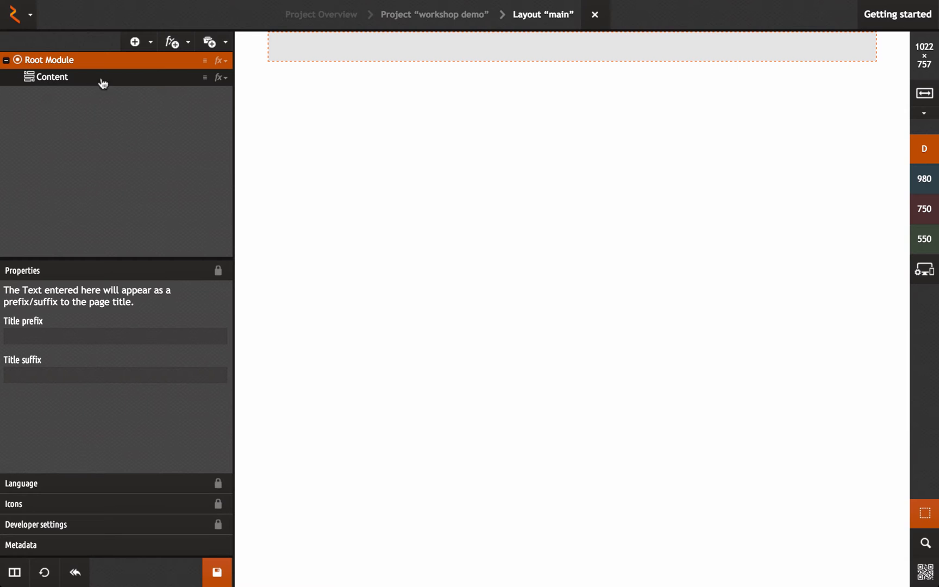
left_click(115, 83)
left_click(136, 44)
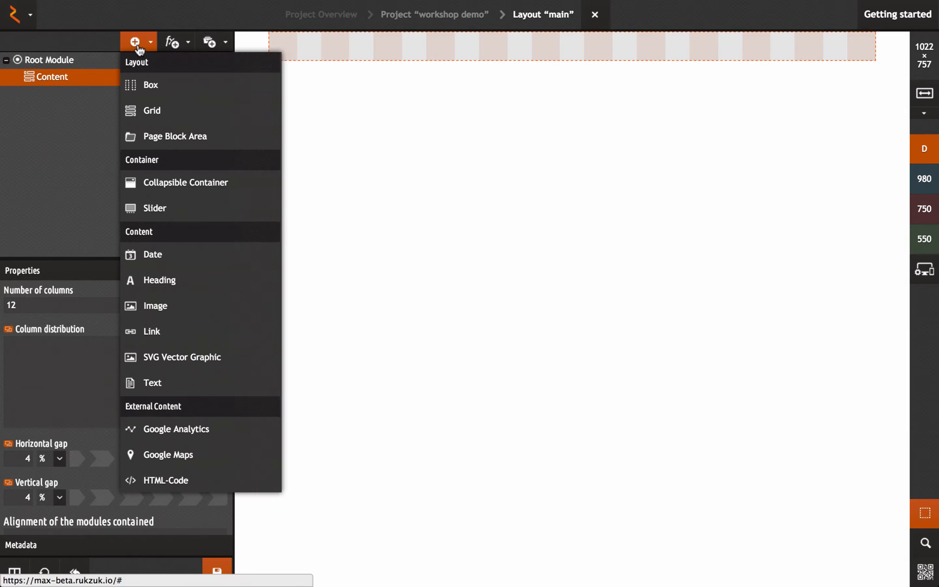
left_click(223, 42)
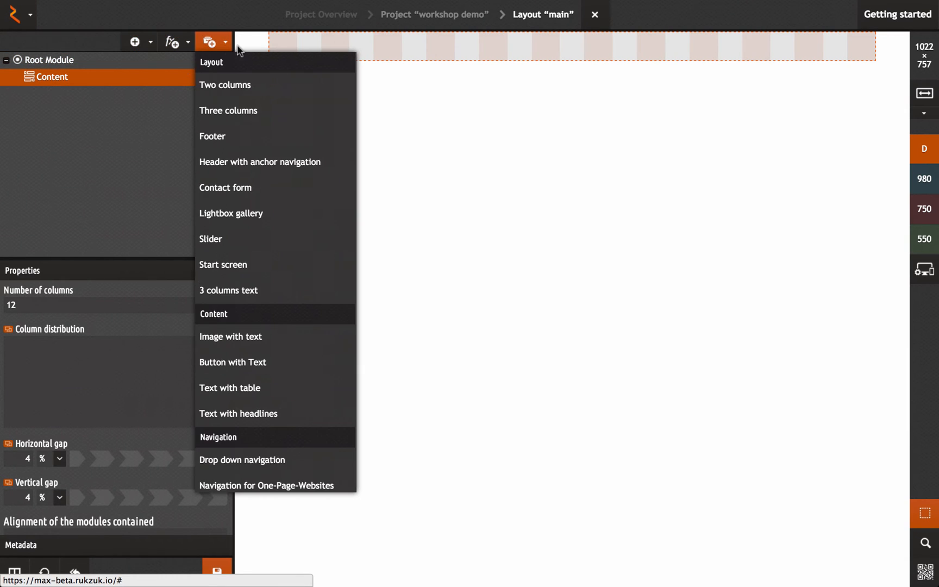
left_click(131, 133)
left_click(152, 44)
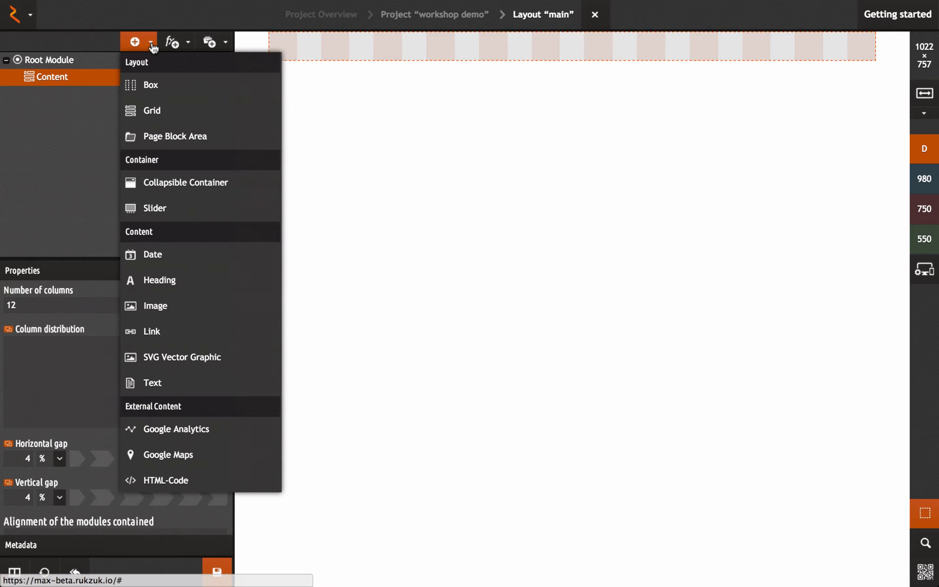
scroll(273, 171, "down", 10)
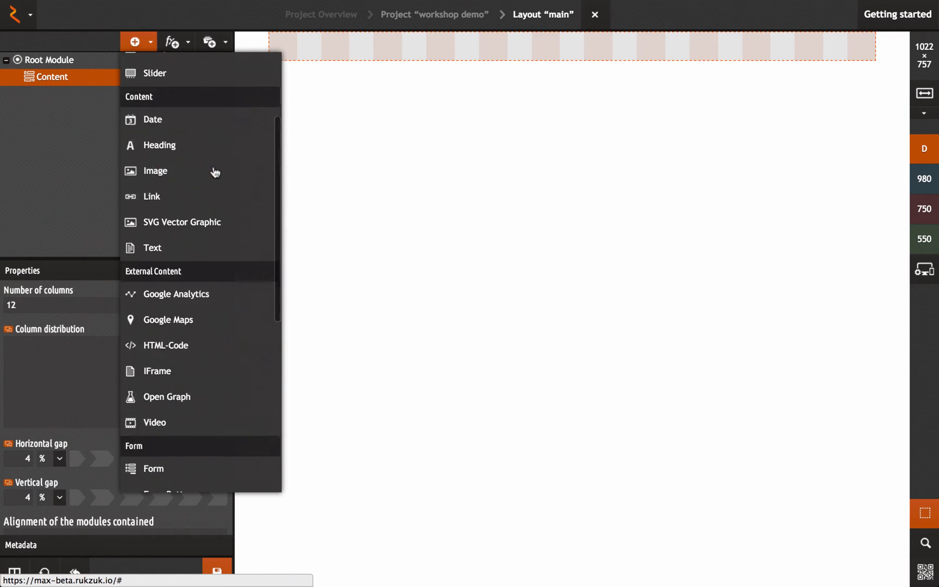
scroll(220, 391, "up", 10)
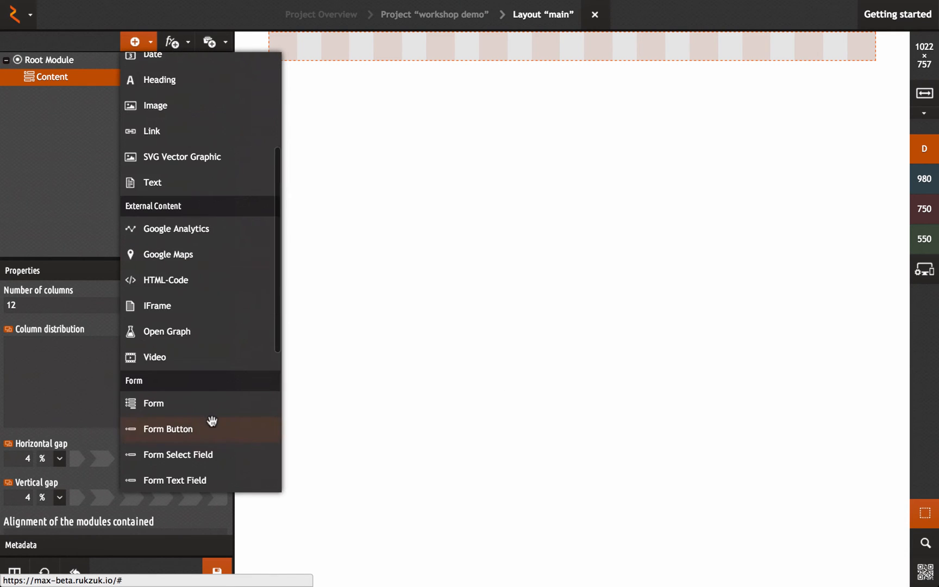
scroll(215, 282, "down", 10)
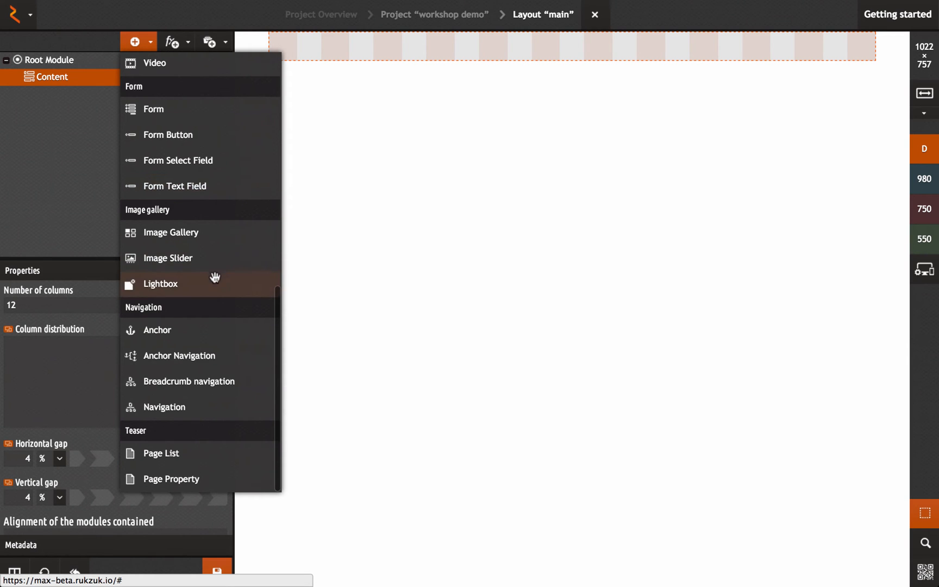
scroll(199, 356, "up", 8)
mouse_move(200, 338)
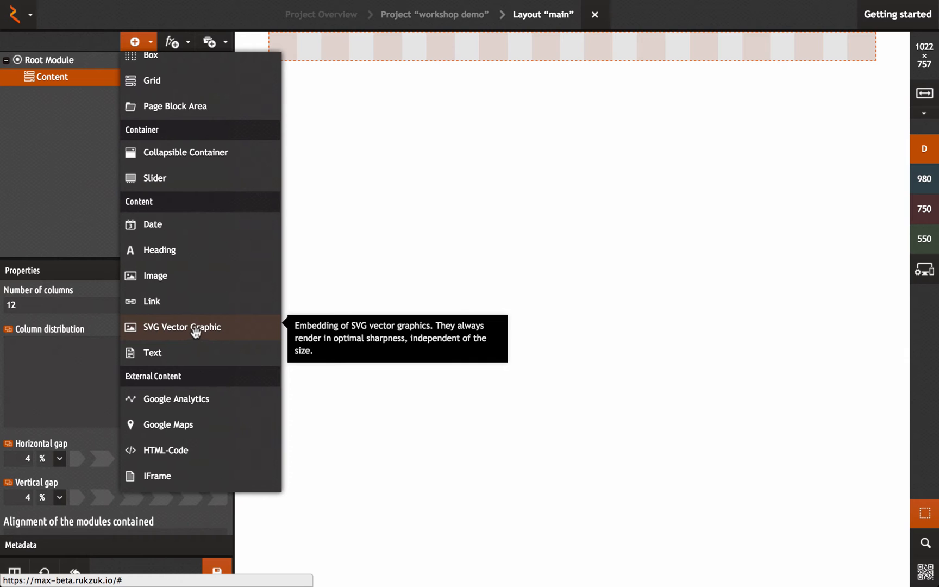
mouse_move(192, 287)
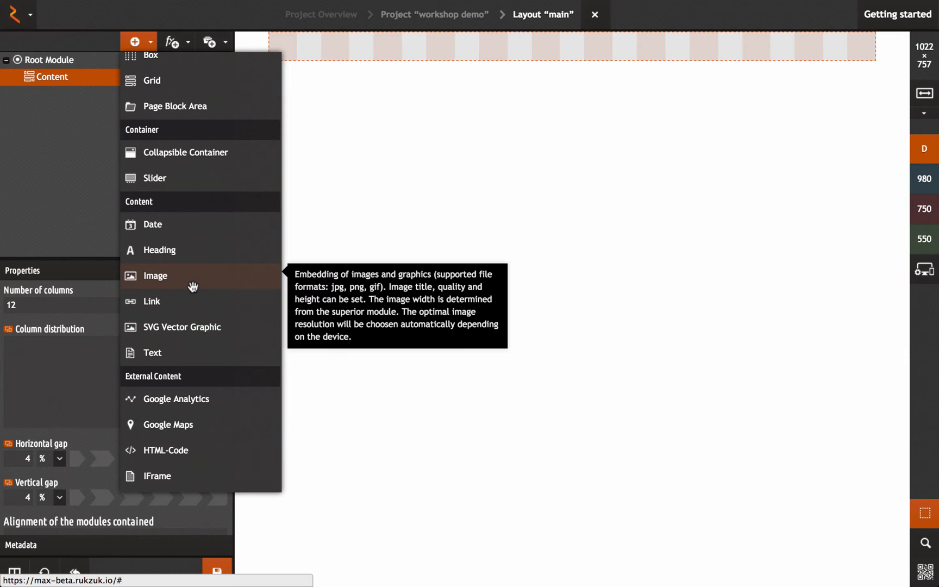
scroll(191, 280, "up", 1)
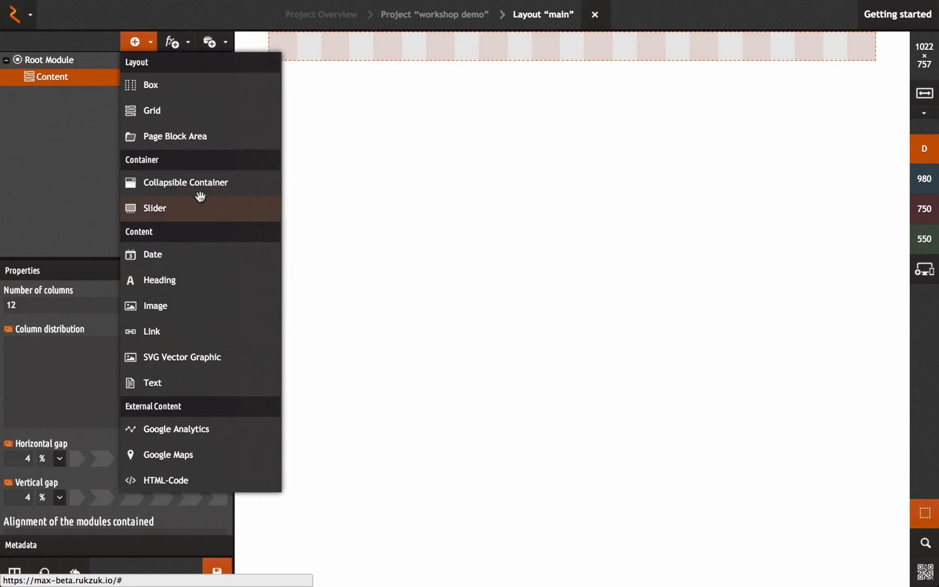
Add a Box module inside Content and rename it "header".
mouse_move(184, 99)
left_click(171, 91)
right_click(71, 102)
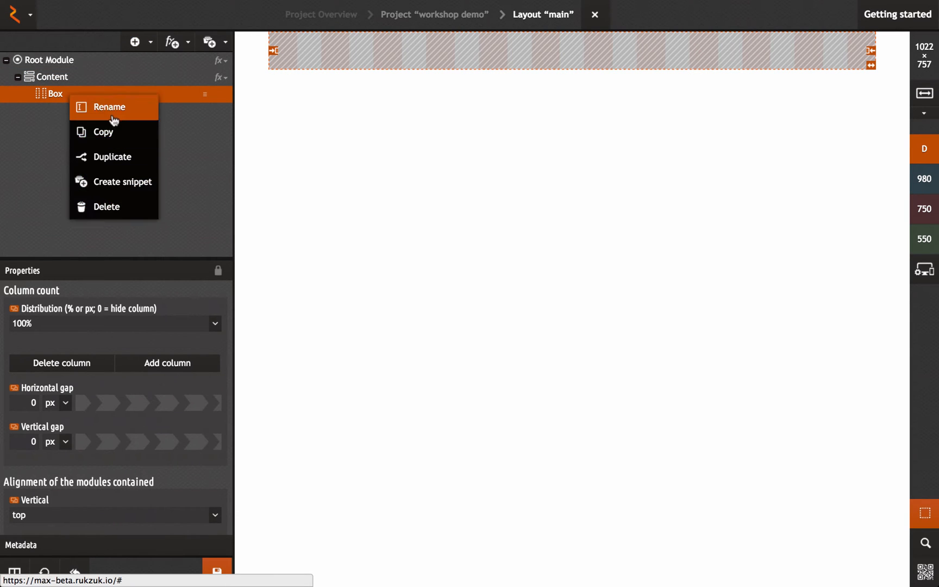
left_click(85, 109)
type("header")
key("Return")
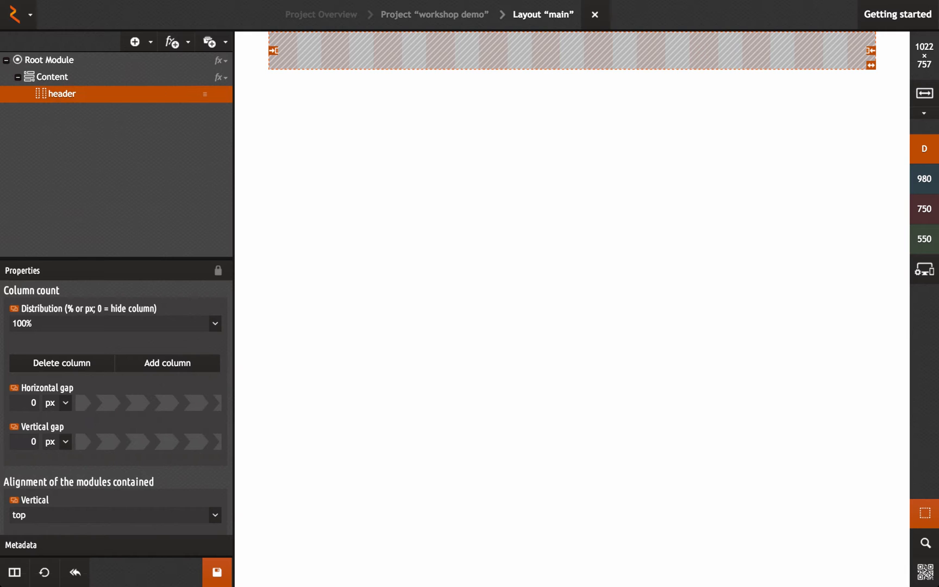
Add an Image module inside the header box and keep it selected.
left_click(135, 42)
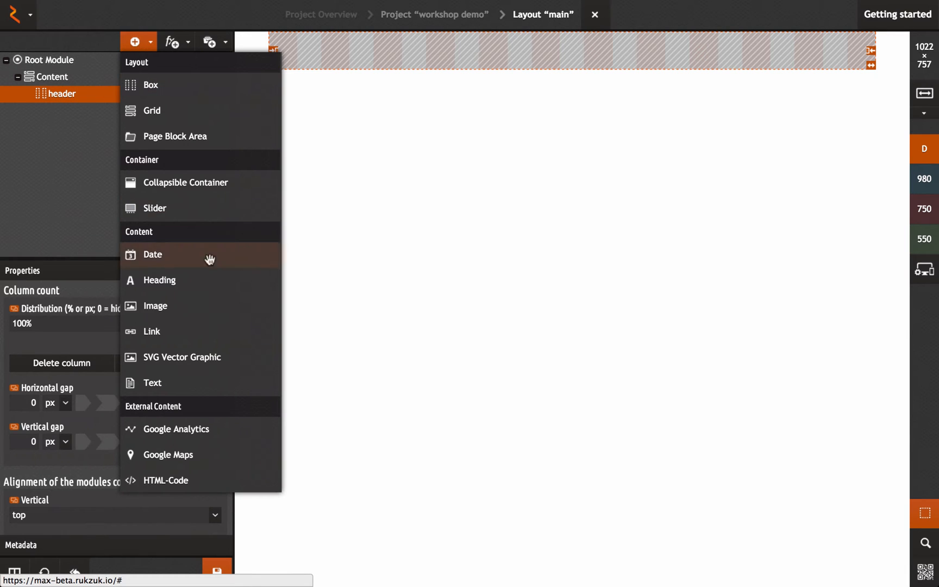
left_click(191, 307)
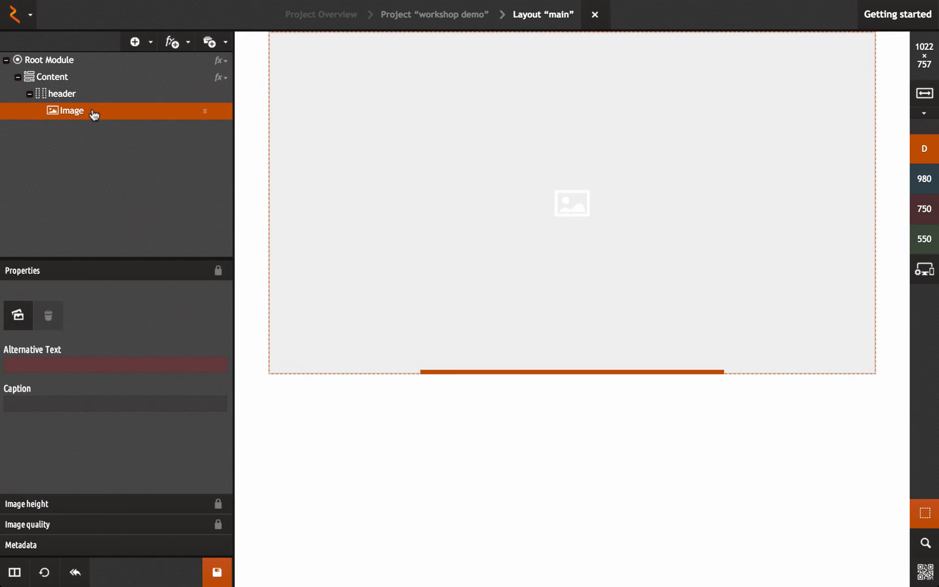
left_click(80, 97)
left_click(84, 112)
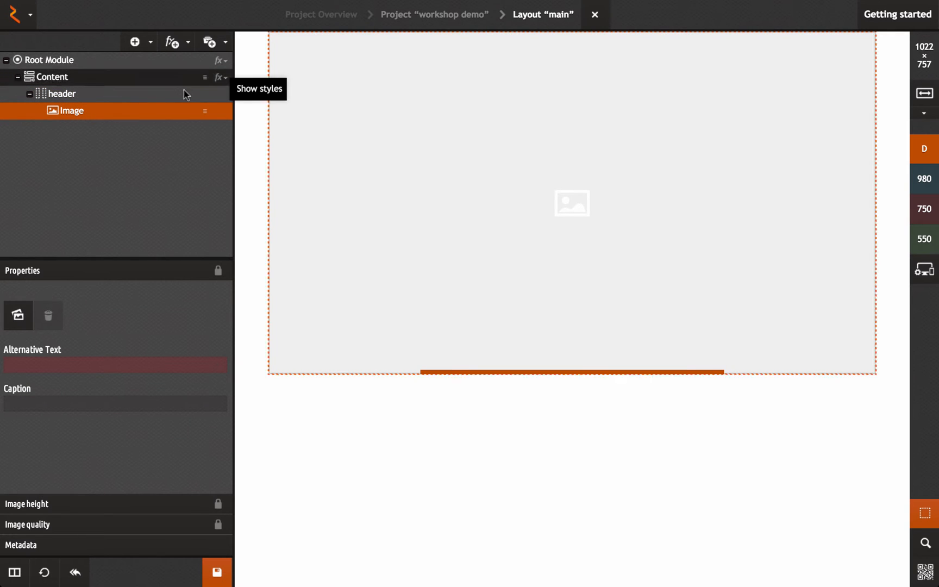
Assign Logo.png from the media library's Logo folder to the Image module.
left_click(18, 315)
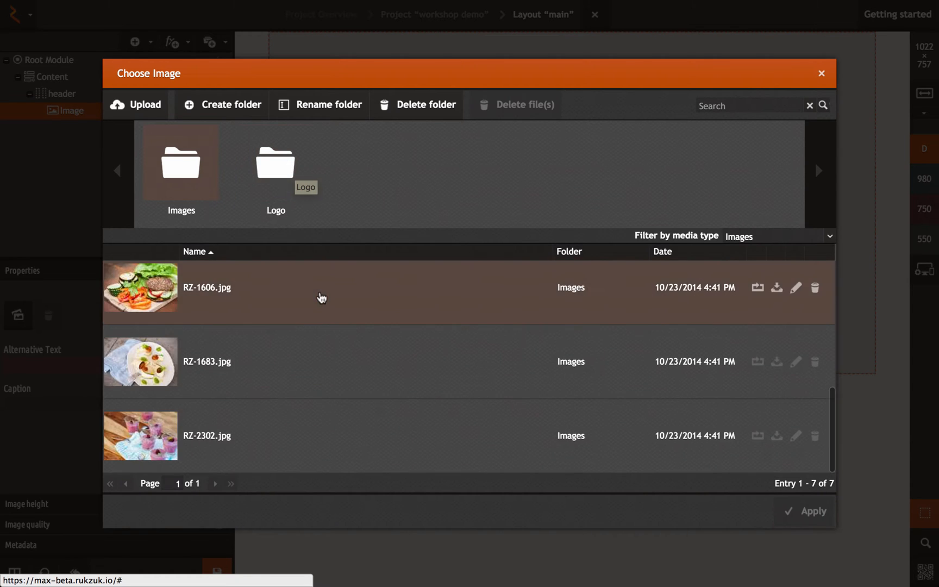
scroll(357, 339, "down", 2)
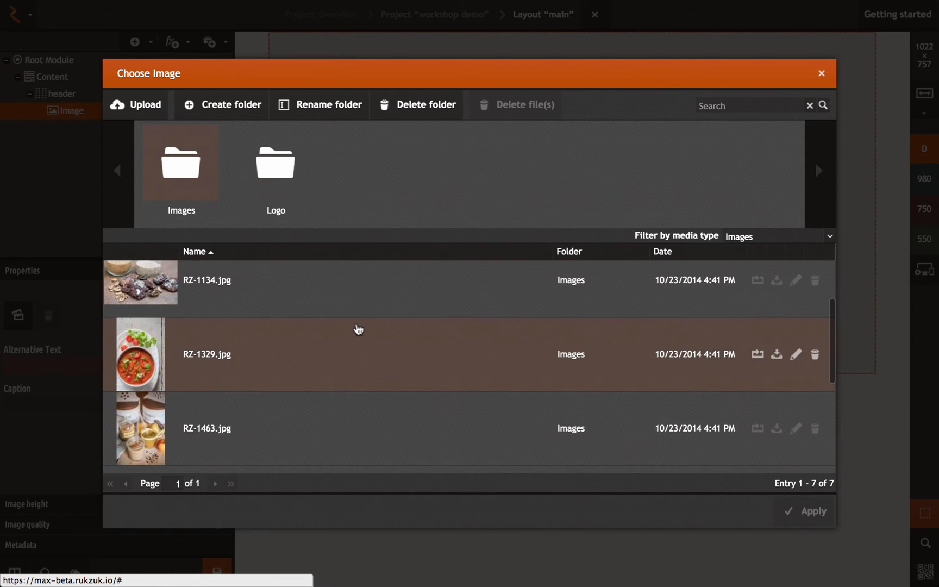
scroll(357, 328, "down", 4)
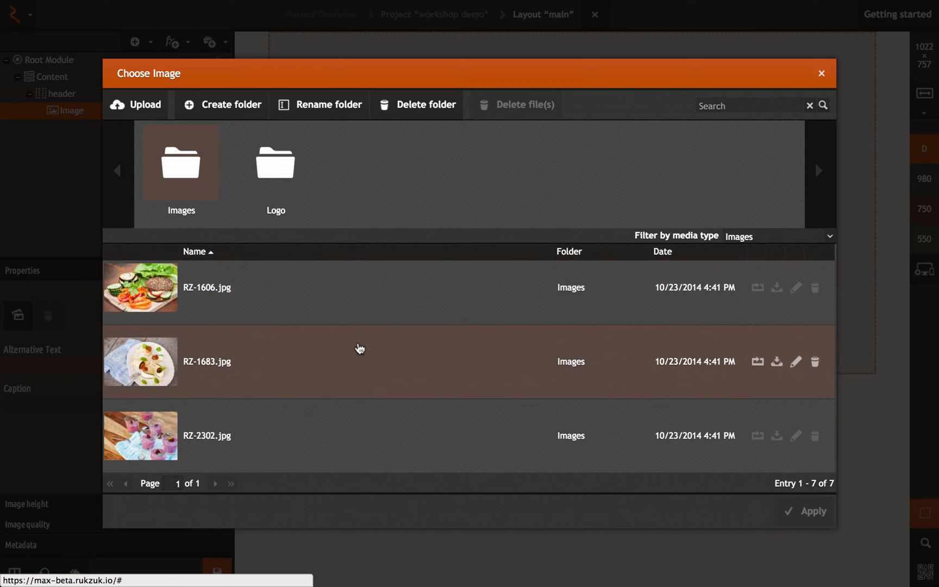
scroll(359, 347, "up", 5)
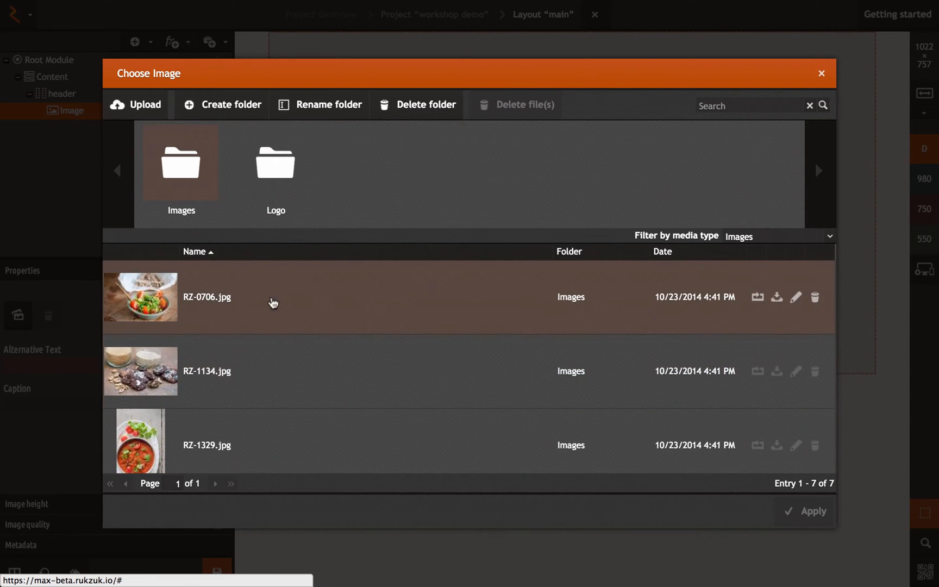
scroll(326, 301, "down", 4)
left_click(286, 193)
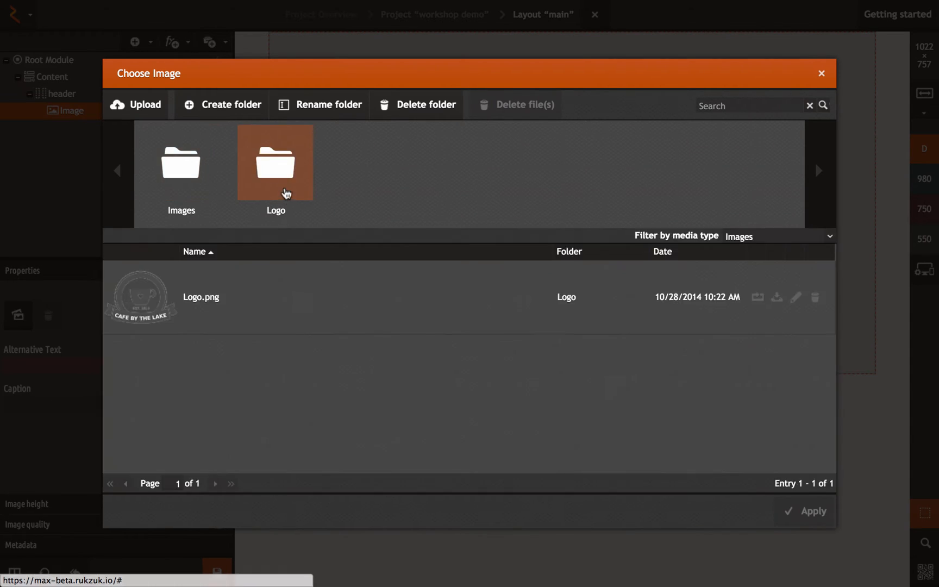
left_click(311, 287)
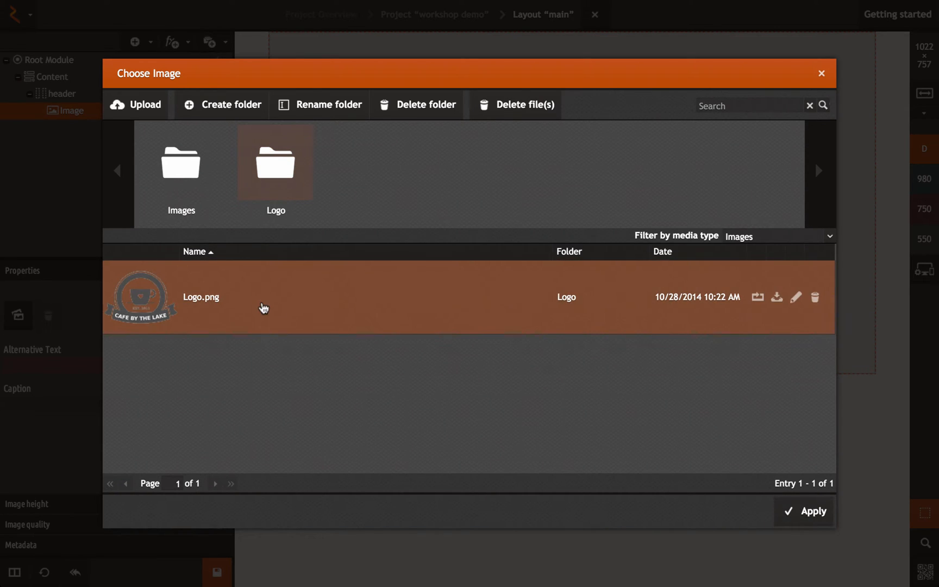
left_click(809, 511)
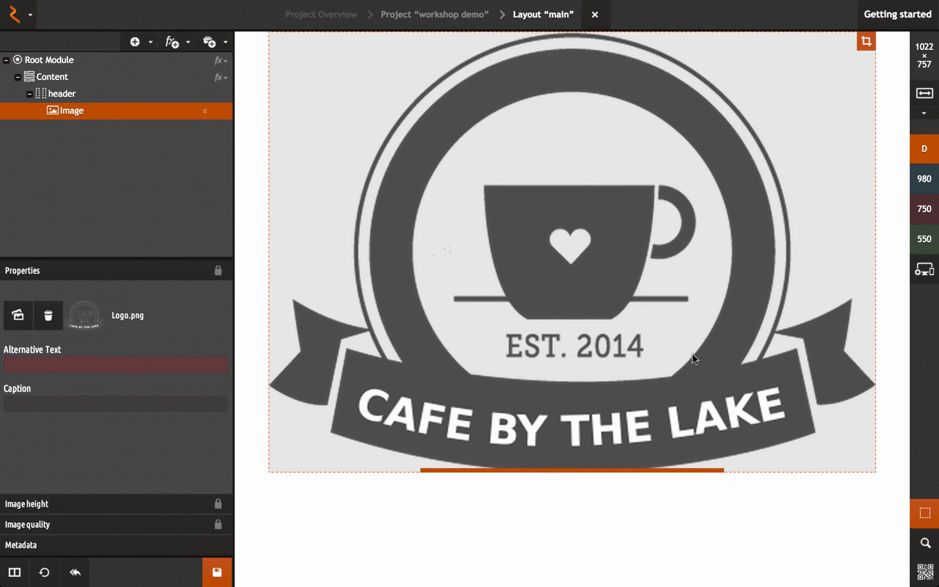
Reduce the logo image's height and inset the header box from both sides so it takes up only a narrow central part of Content.
left_click_drag(627, 472, 615, 362)
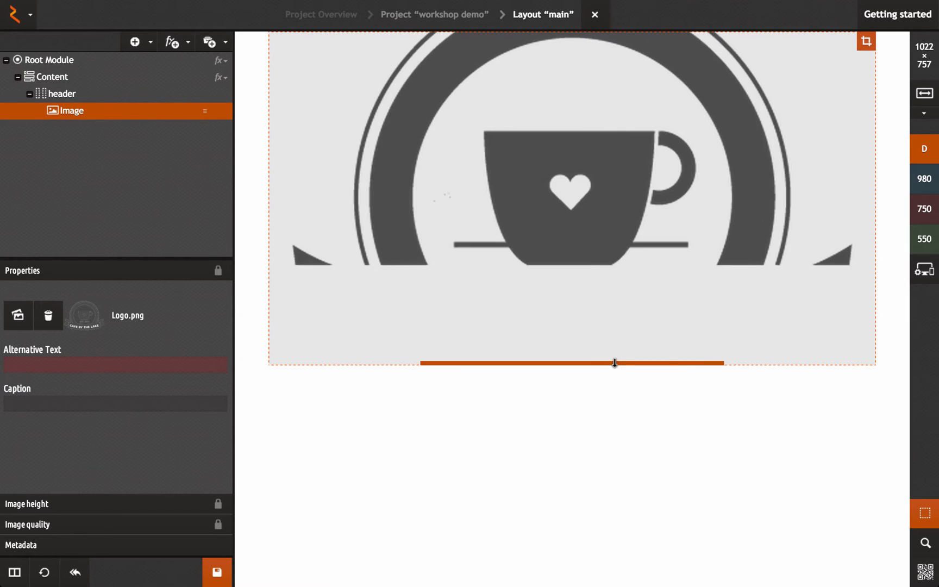
left_click(50, 78)
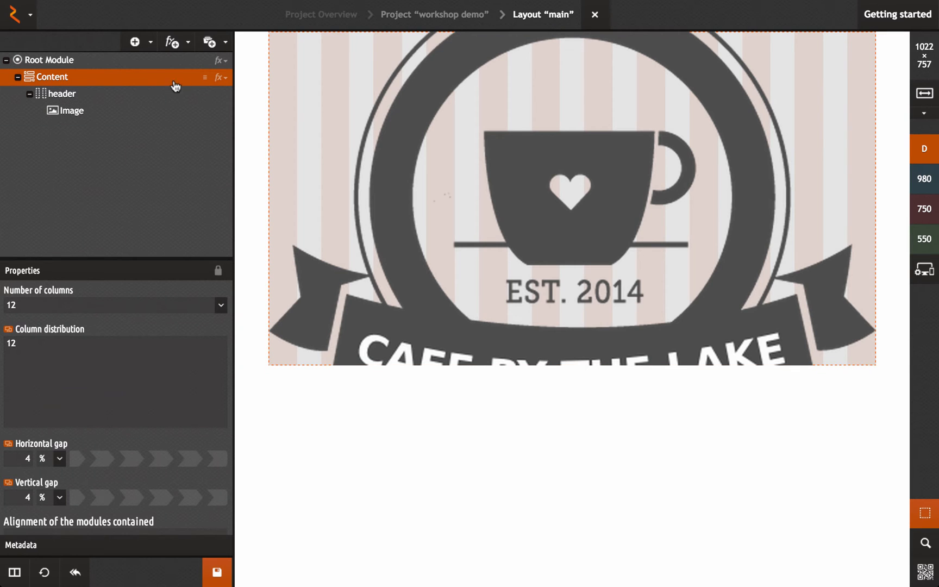
left_click(116, 99)
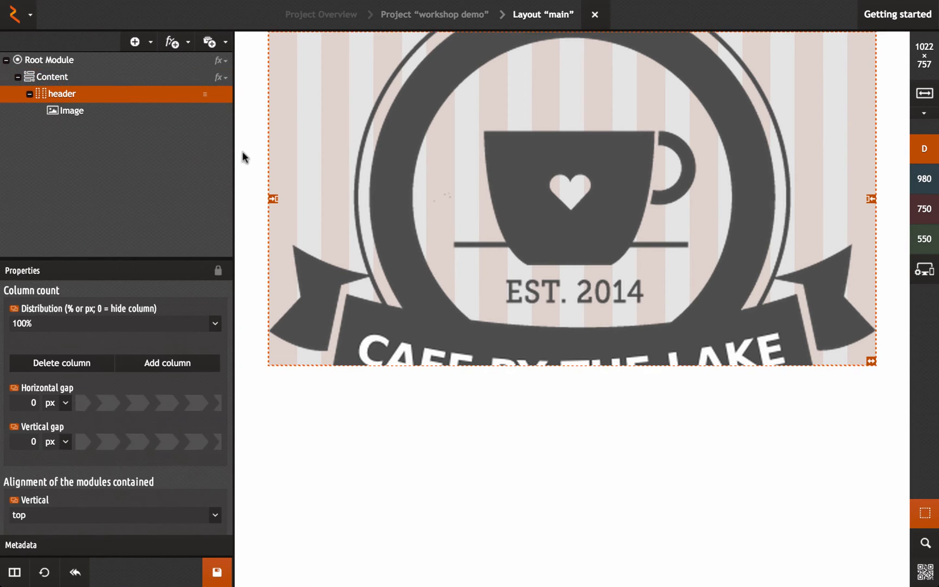
left_click_drag(272, 199, 415, 174)
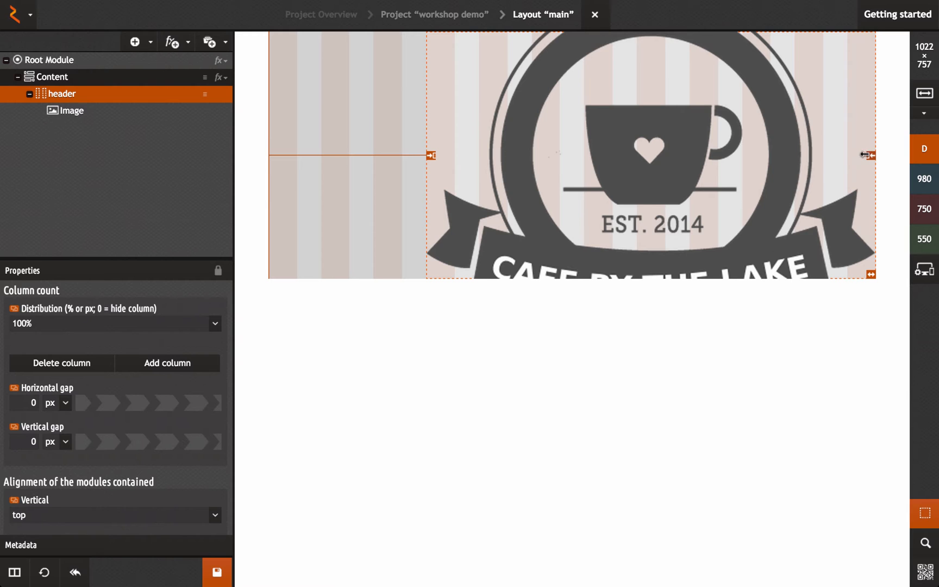
left_click_drag(864, 155, 611, 111)
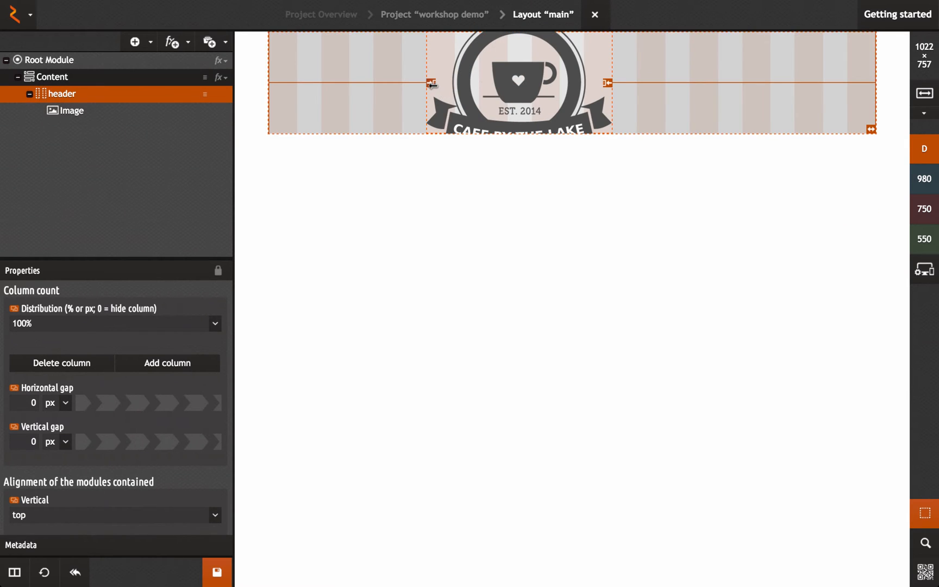
Extend the logo image's height until its banner fits in the frame and readjust the header box's left inset.
left_click(80, 113)
left_click_drag(536, 103, 537, 160)
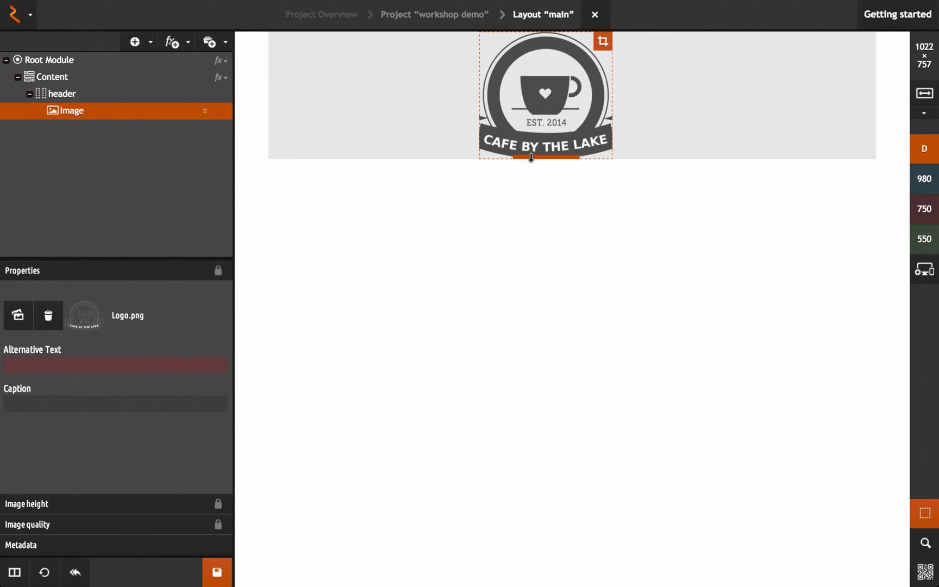
left_click(65, 97)
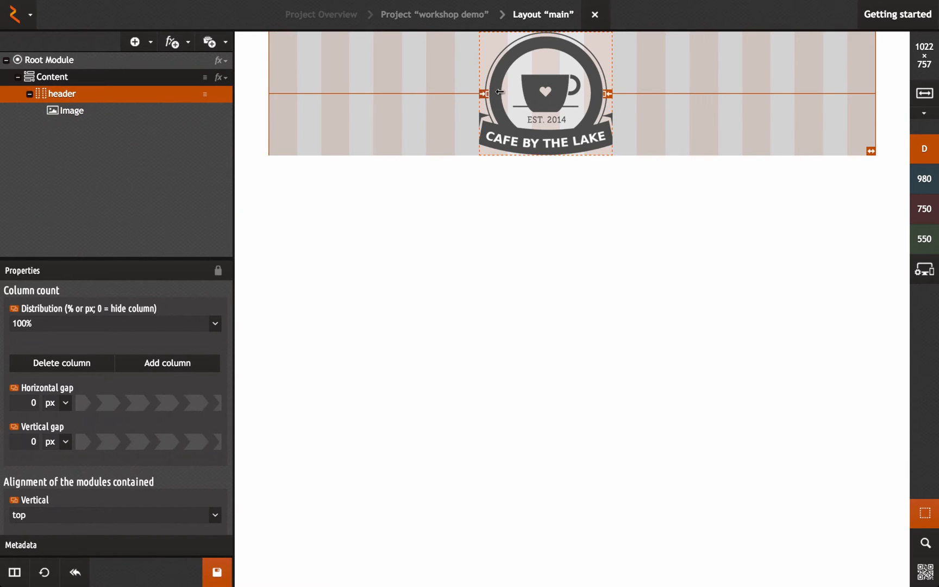
left_click_drag(499, 92, 494, 70)
Add a Navigation module inside the header box.
left_click(30, 94)
left_click(148, 43)
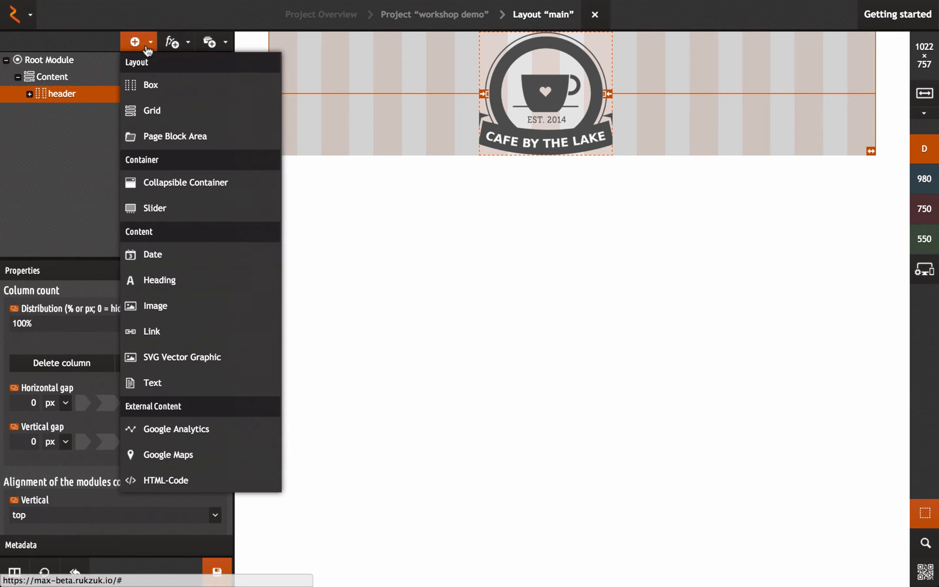
scroll(192, 171, "down", 3)
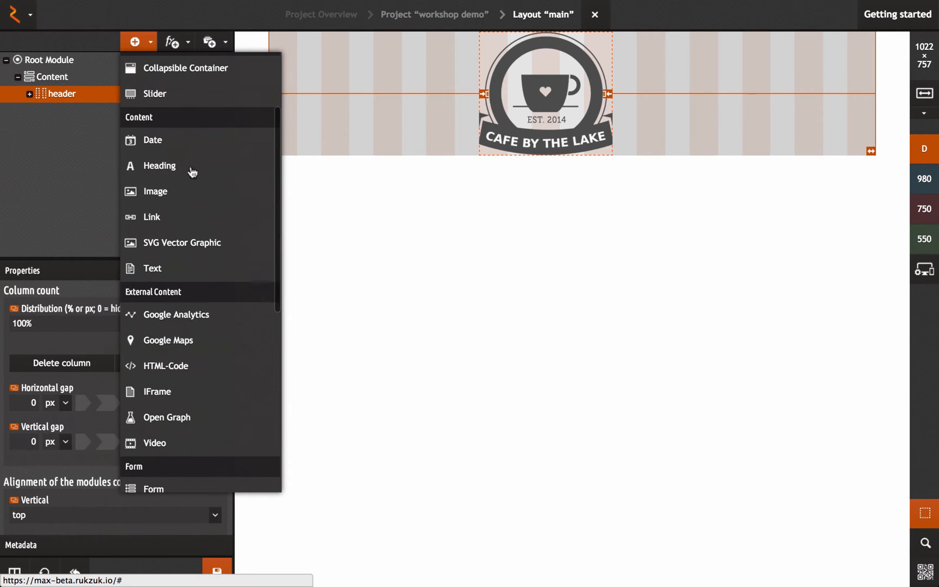
scroll(211, 204, "down", 9)
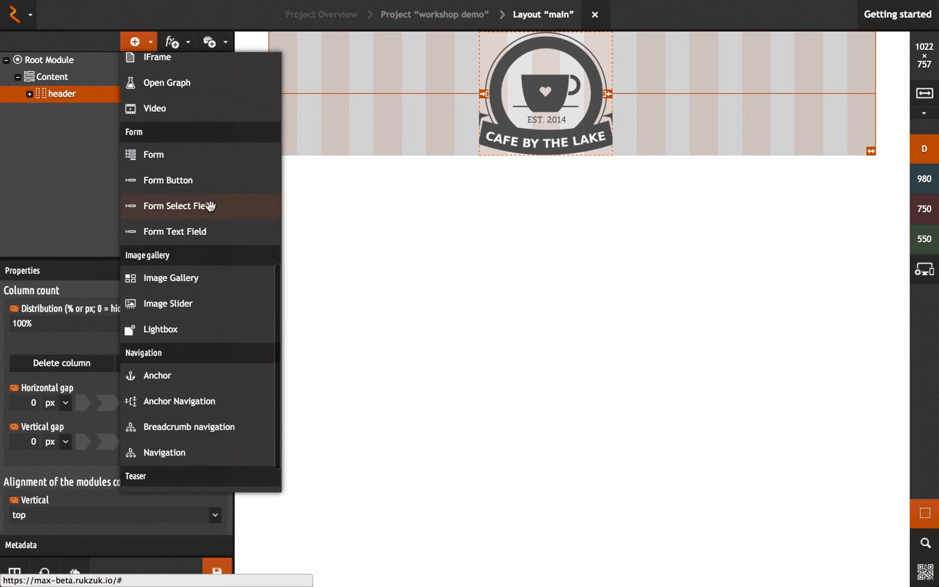
scroll(208, 280, "down", 1)
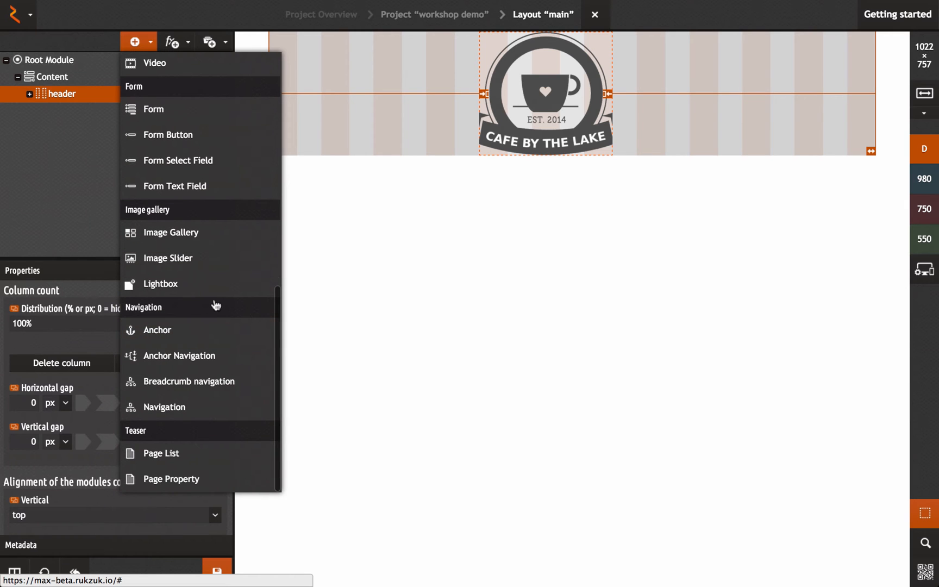
left_click(187, 414)
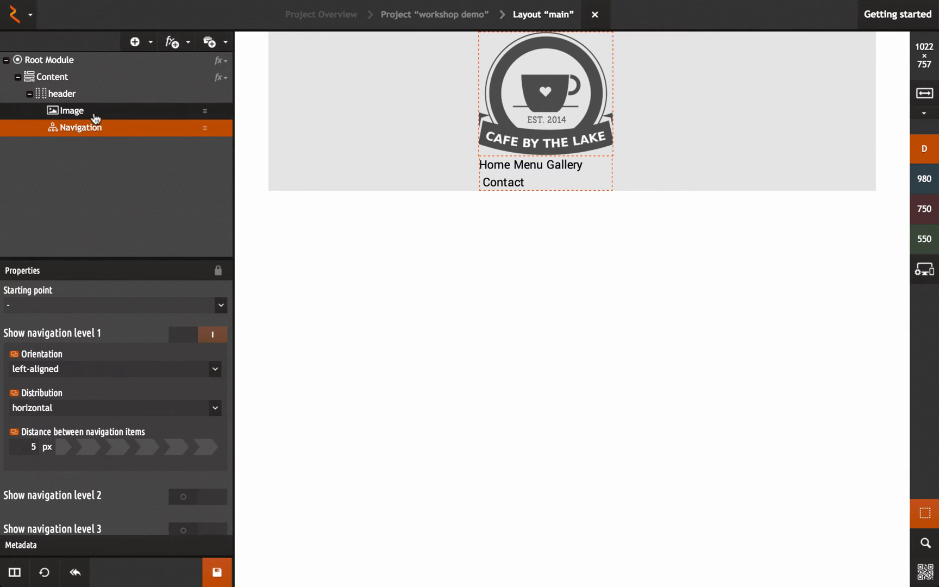
Move the Image and Navigation modules out of the header box directly into Content and delete the empty header box.
left_click(80, 102)
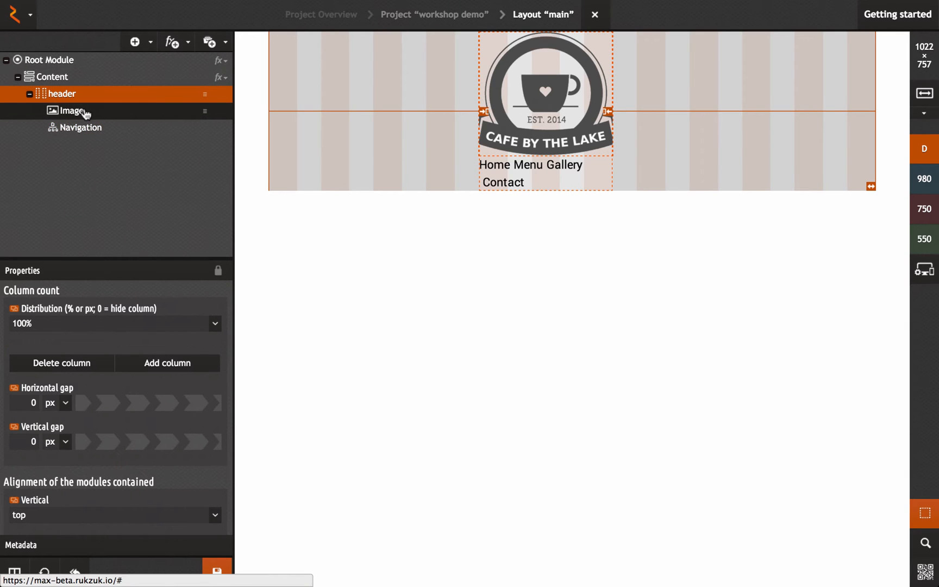
mouse_move(86, 116)
left_mouse_down()
mouse_move(73, 126)
mouse_move(82, 97)
left_mouse_up()
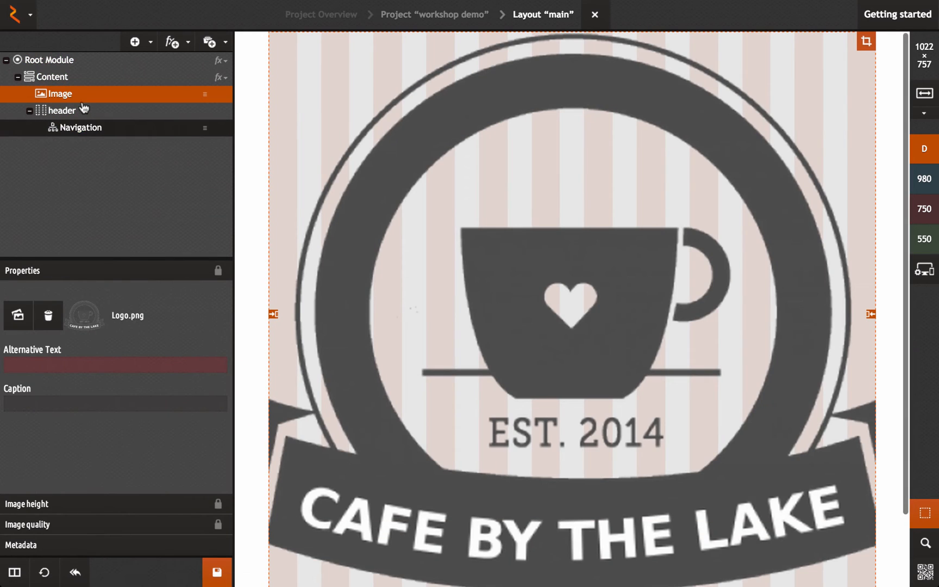
left_click_drag(80, 132, 79, 112)
left_click(74, 131)
right_click(75, 131)
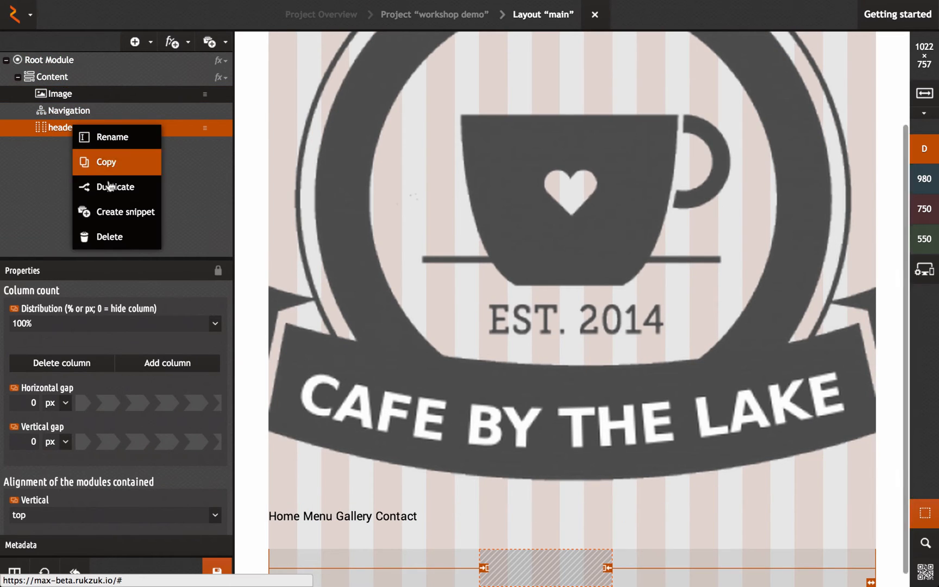
left_click(108, 237)
left_click(440, 339)
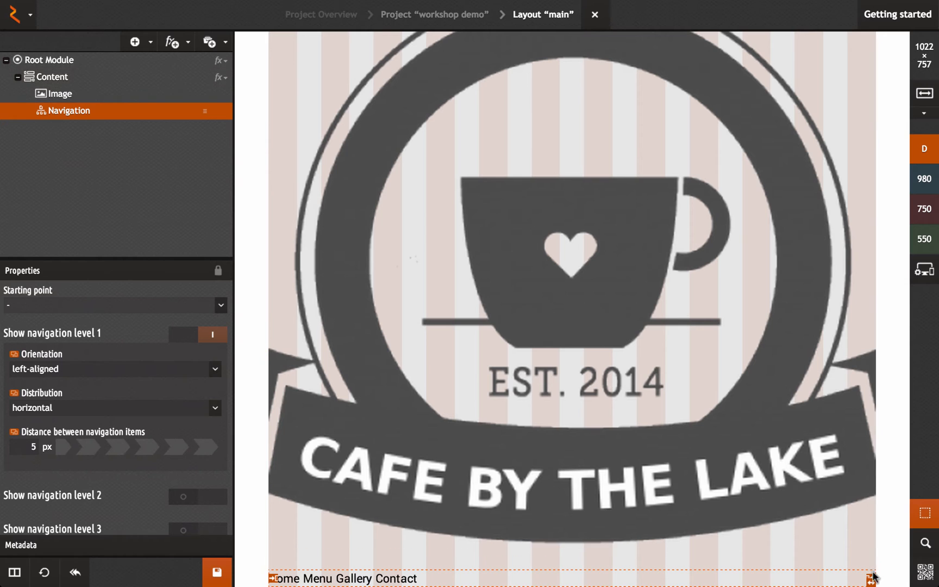
Narrow the Navigation module and shrink the logo image from both sides to a small block centred above it.
left_click_drag(871, 579, 765, 579)
left_click(803, 374)
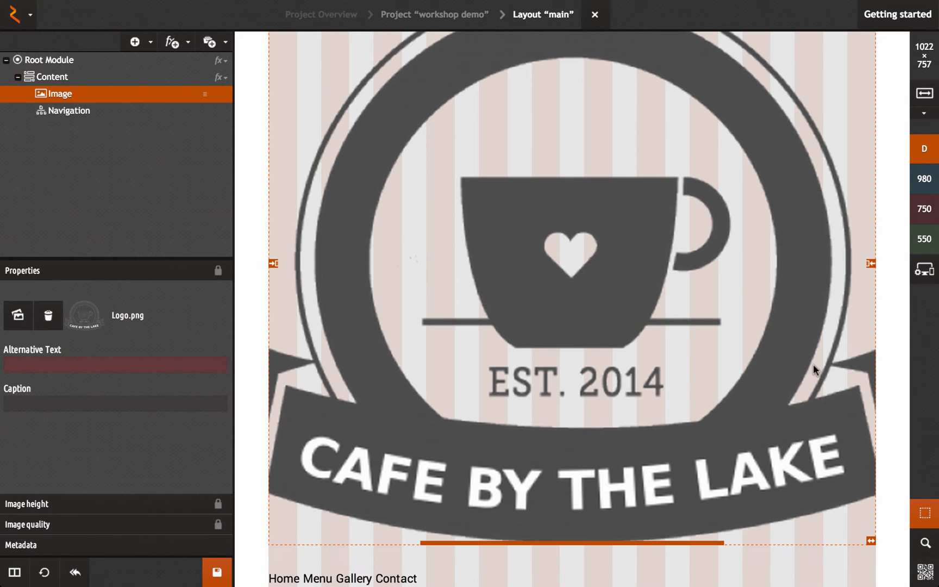
left_click_drag(871, 540, 583, 373)
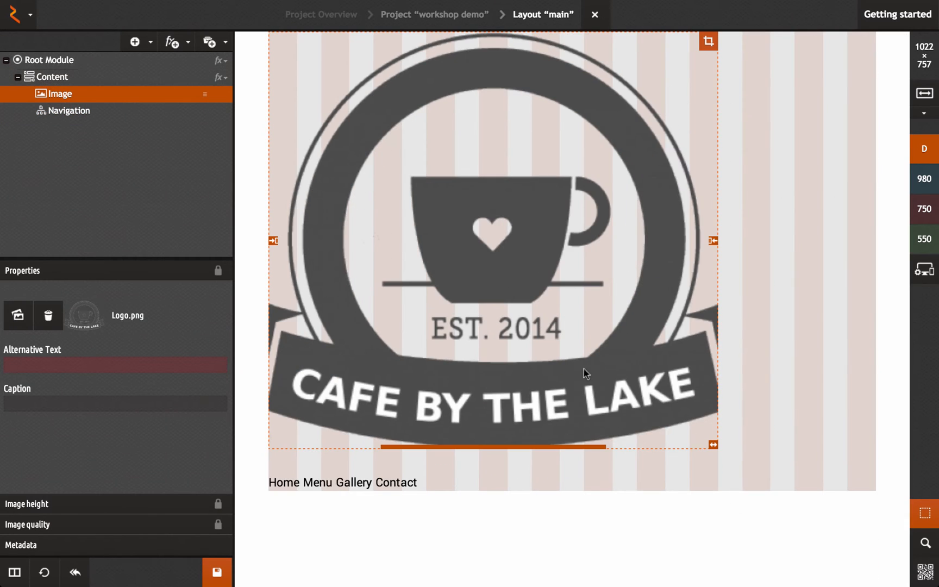
left_click_drag(270, 237, 471, 207)
left_click_drag(713, 249, 621, 241)
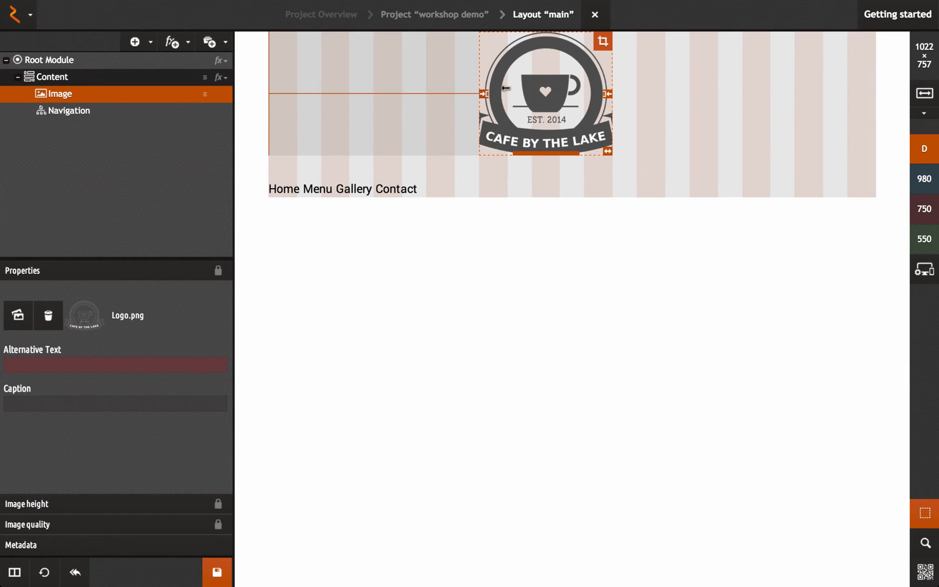
left_click_drag(505, 87, 591, 134)
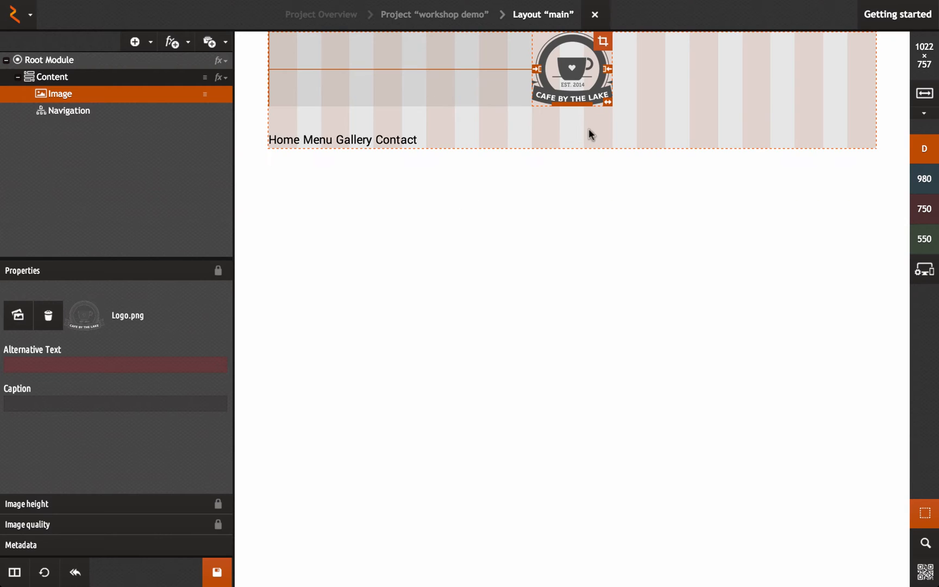
Stretch the Navigation module to the full content width, with distribution "distribute the whole width" and orientation "centered".
left_click(384, 144)
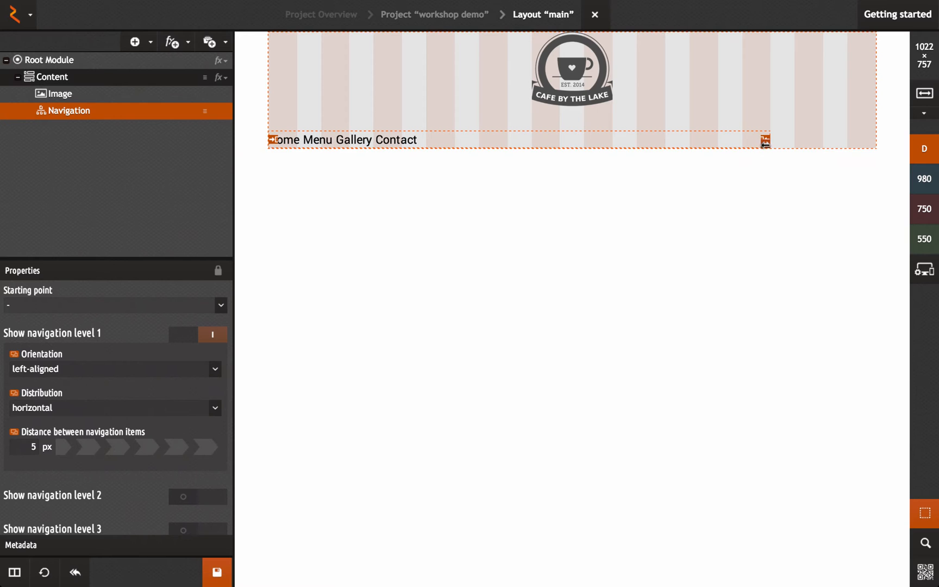
left_click_drag(765, 142, 870, 142)
left_click(216, 408)
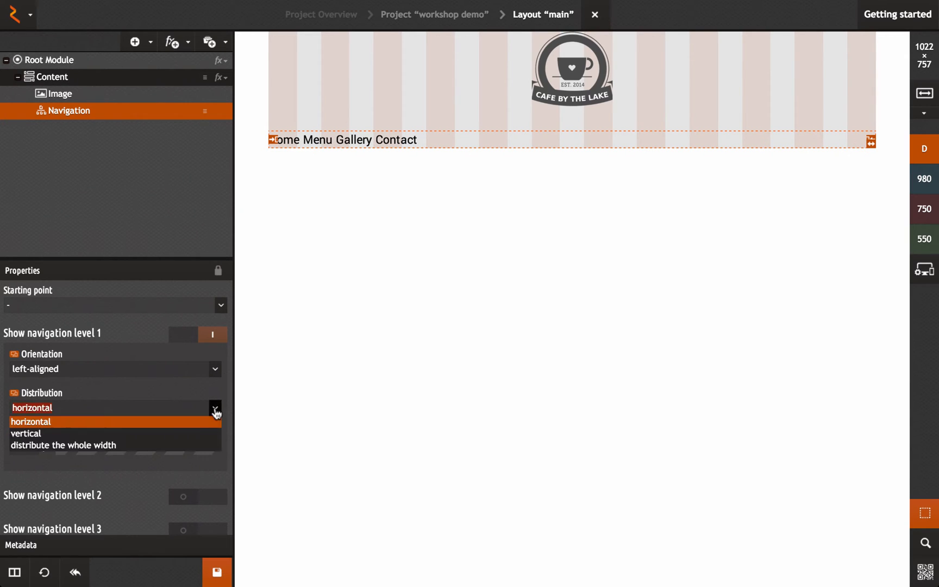
left_click(204, 446)
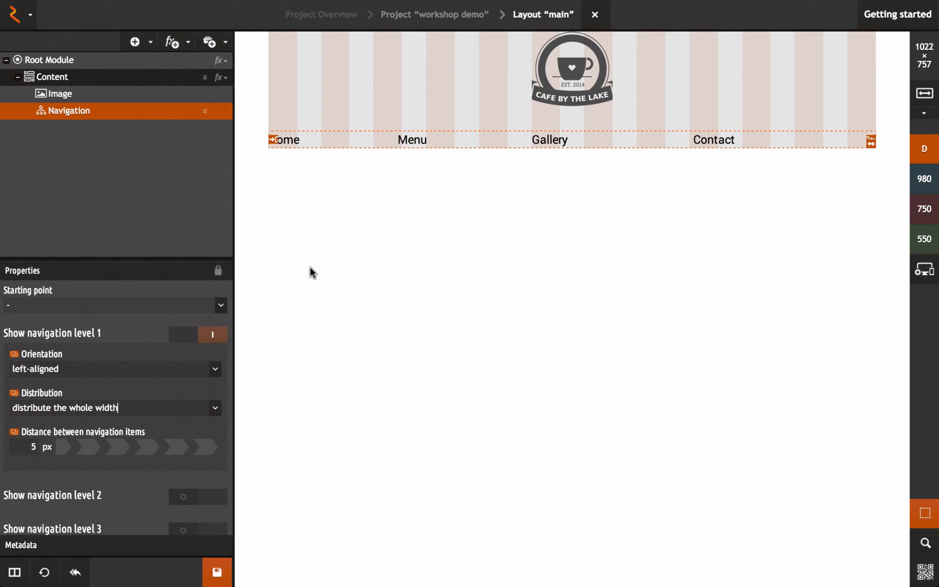
left_click(215, 369)
left_click(194, 396)
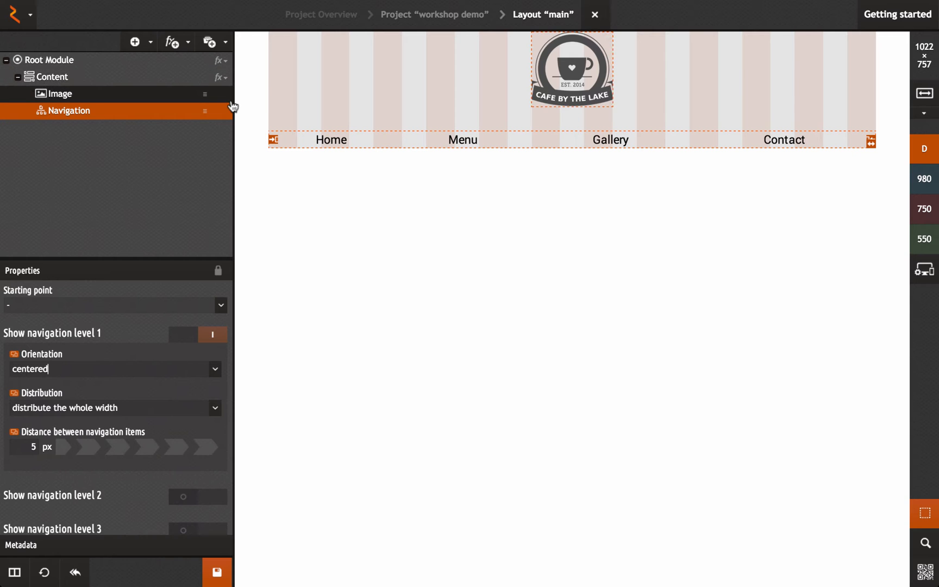
Check the navigation on the example Gallery page and add a Border style to the Navigation module.
left_click(179, 17)
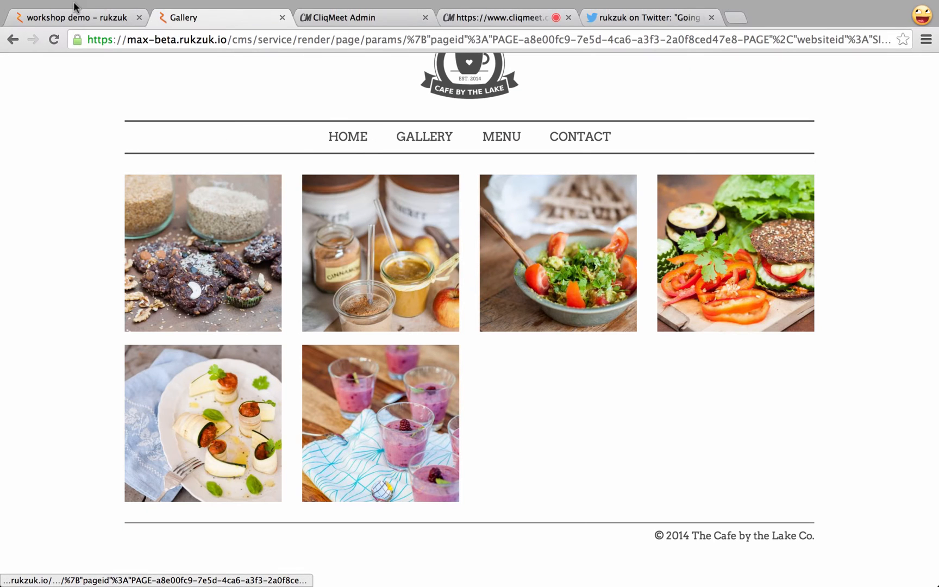
left_click(60, 16)
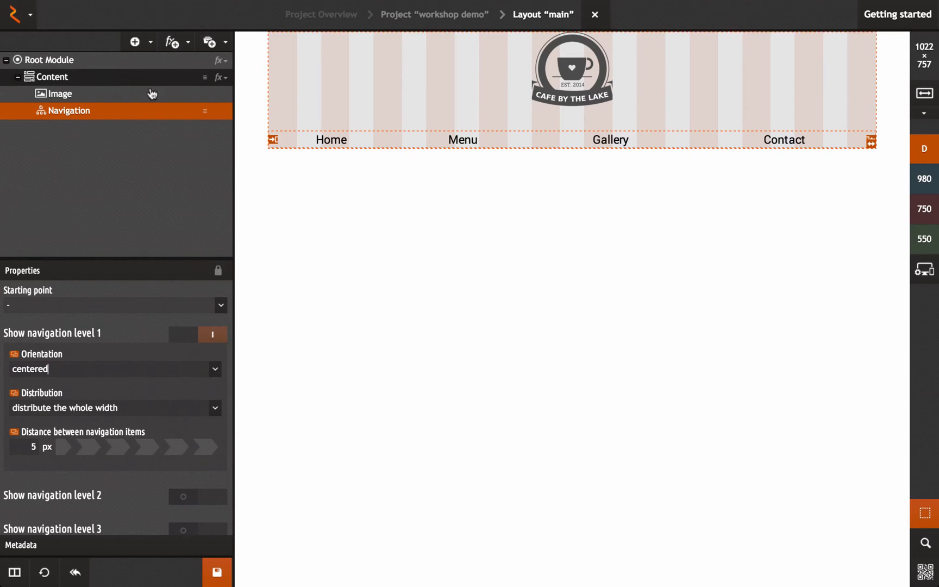
left_click(172, 42)
scroll(189, 98, "down", 5)
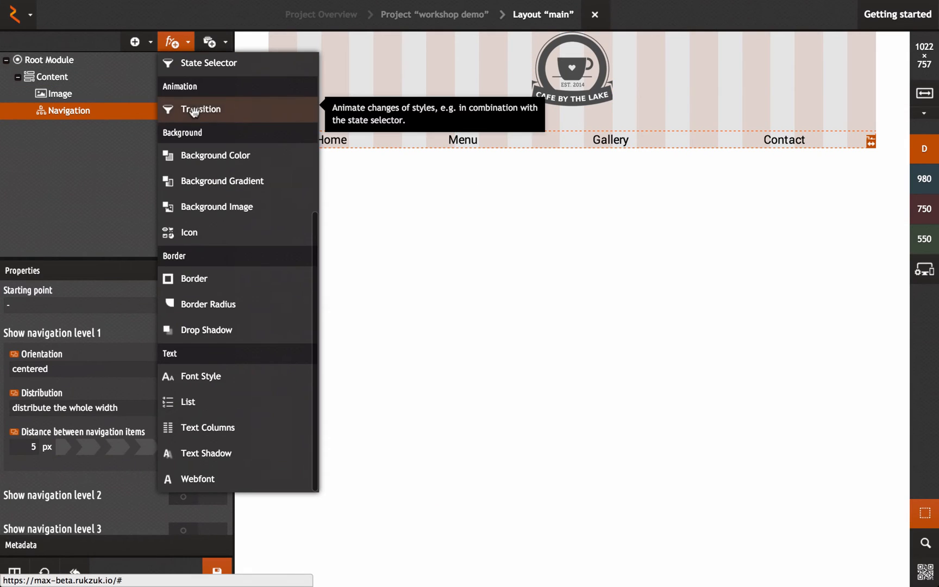
scroll(211, 163, "up", 5)
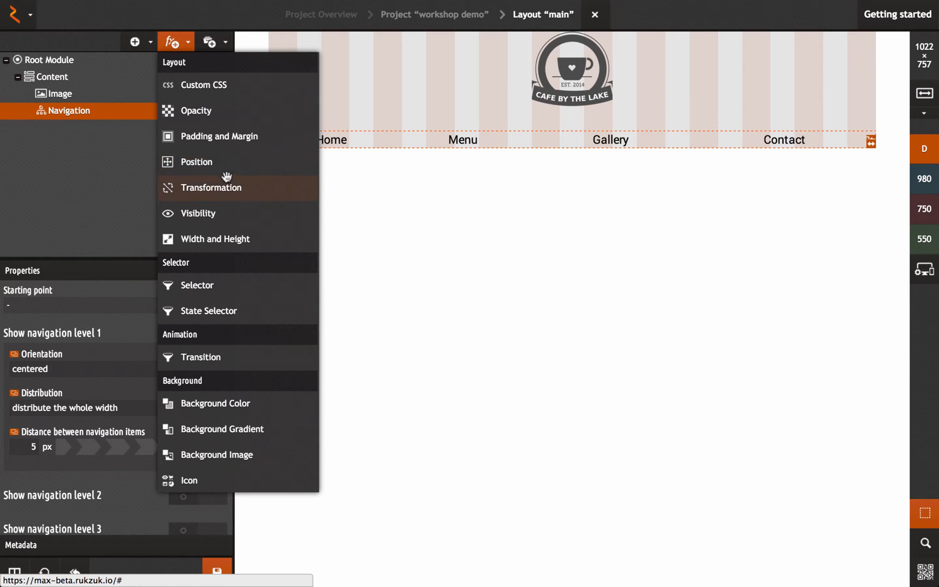
scroll(227, 188, "down", 5)
left_click(223, 277)
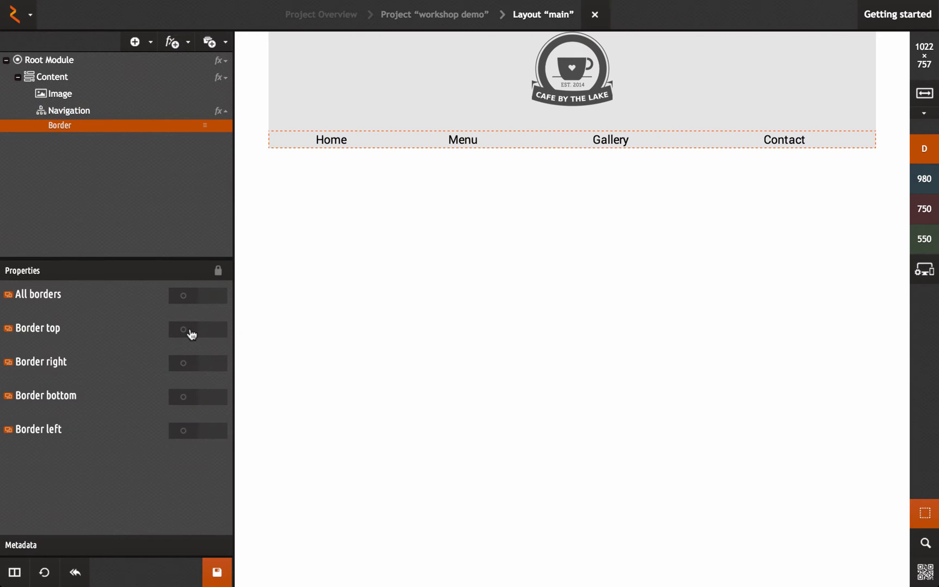
Enable the Navigation module's top border in grey with a width of 2 px.
left_click(191, 331)
left_click(193, 364)
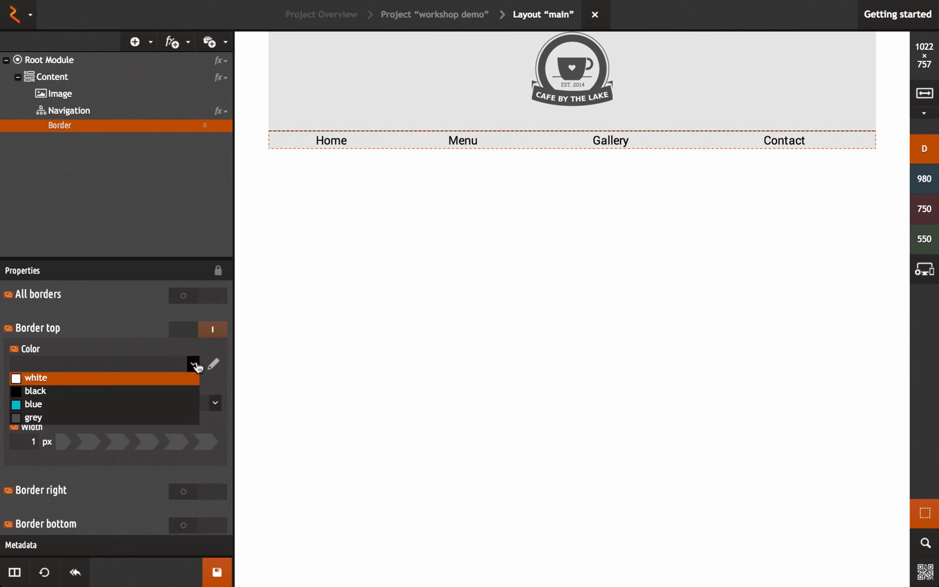
left_click(152, 418)
left_click(105, 447)
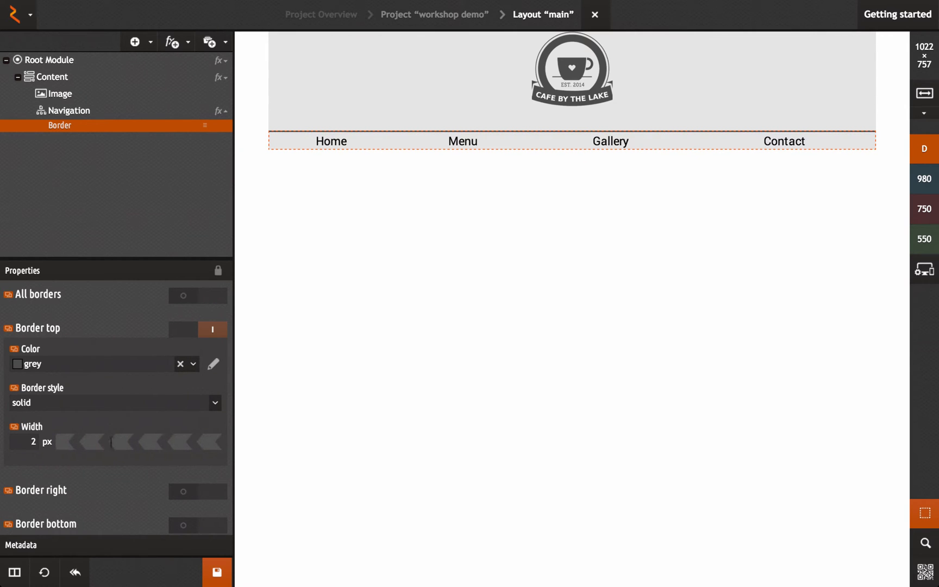
Enable the Navigation module's bottom border in grey with a width of 2 px.
scroll(220, 352, "down", 1)
left_click(184, 521)
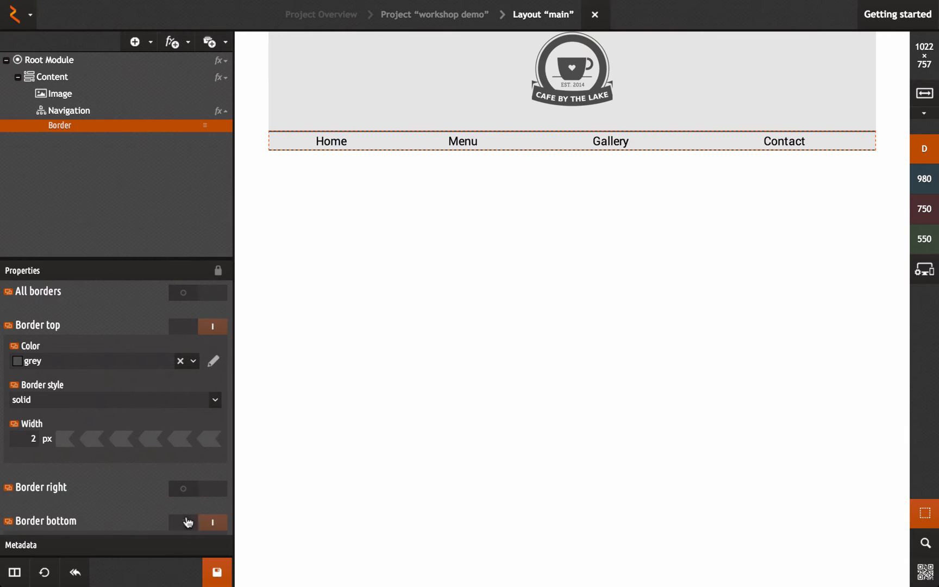
scroll(215, 474, "down", 3)
left_click(138, 459)
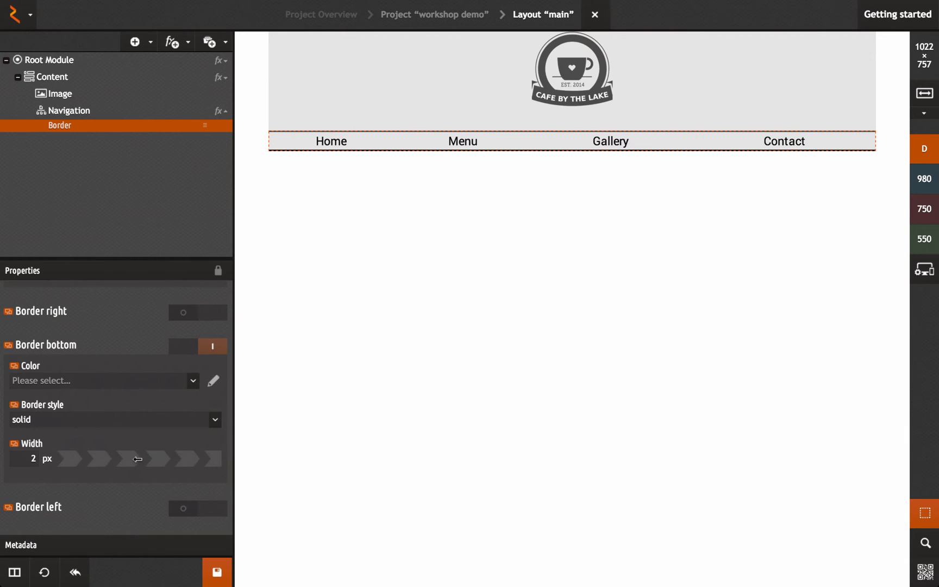
left_click(193, 381)
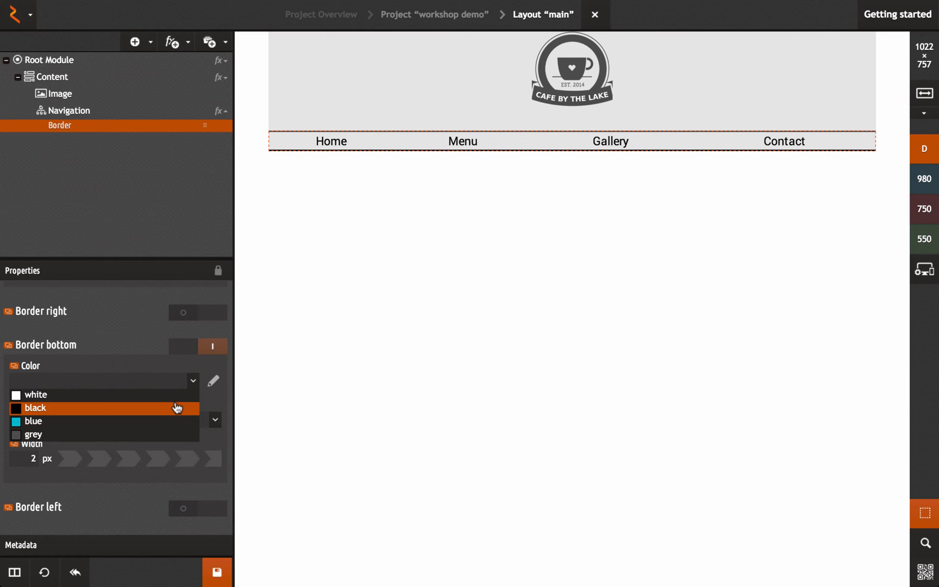
left_click(157, 432)
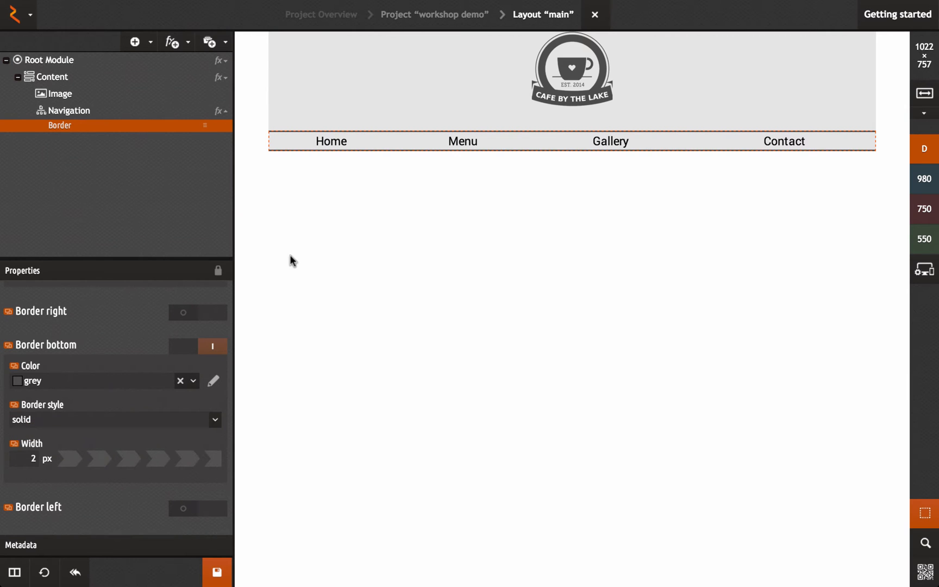
Delete the Background Color style from the Content module.
left_click(431, 81)
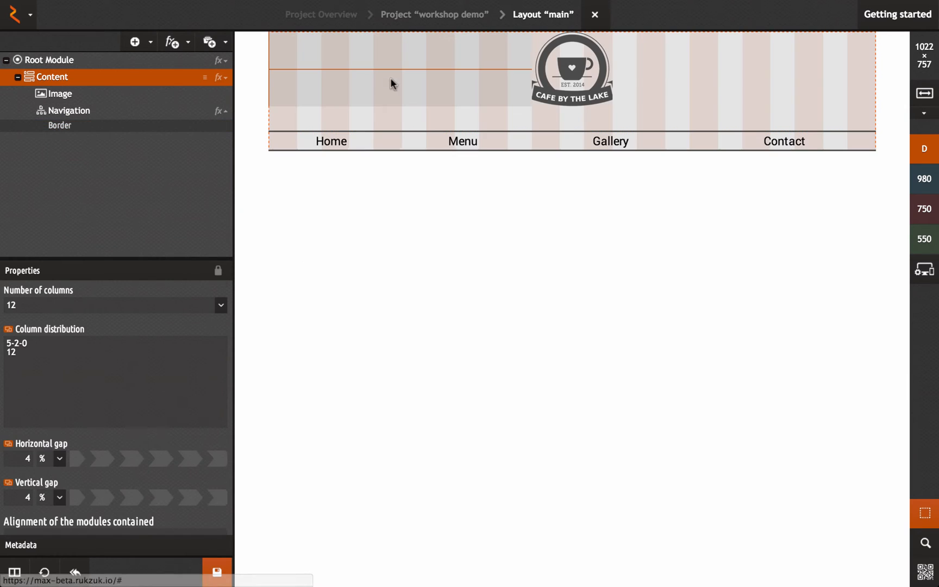
left_click(223, 77)
left_click(186, 104)
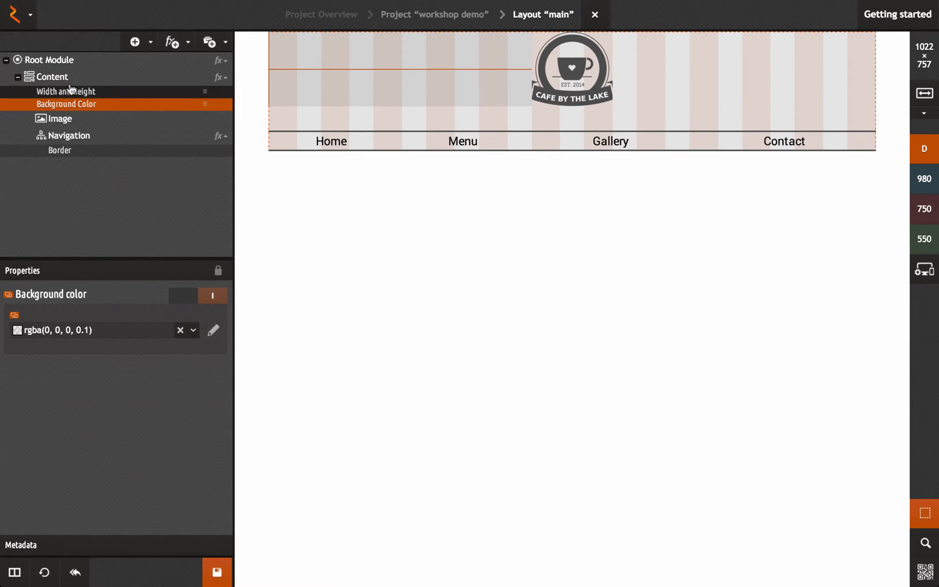
right_click(65, 102)
left_click(101, 211)
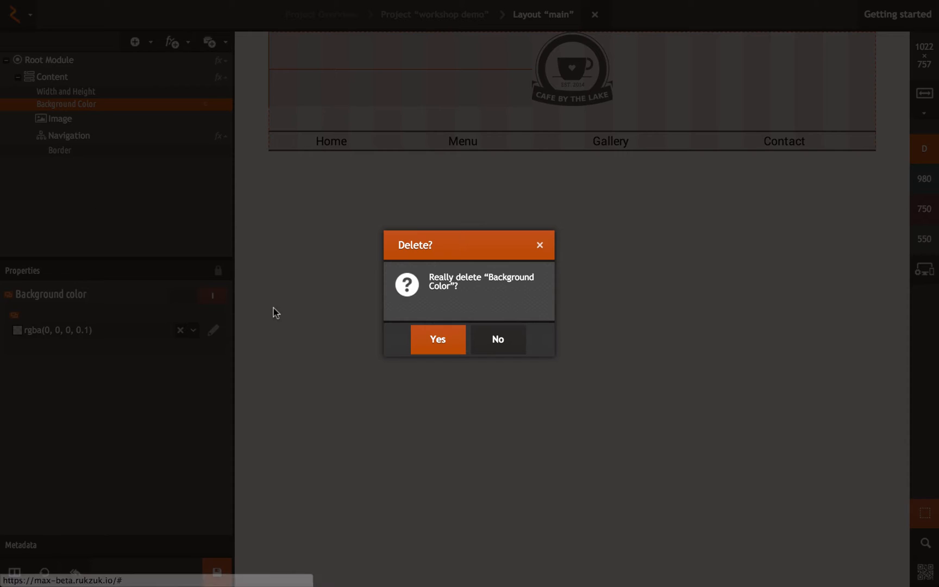
left_click(415, 340)
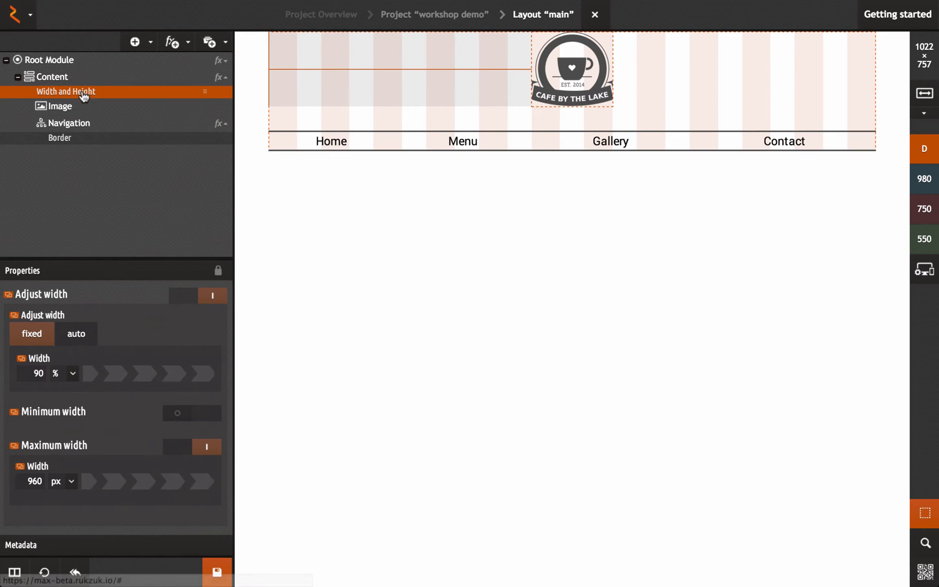
Set the Google Font in the Root Module's general Font Style to Arvo.
left_click(107, 78)
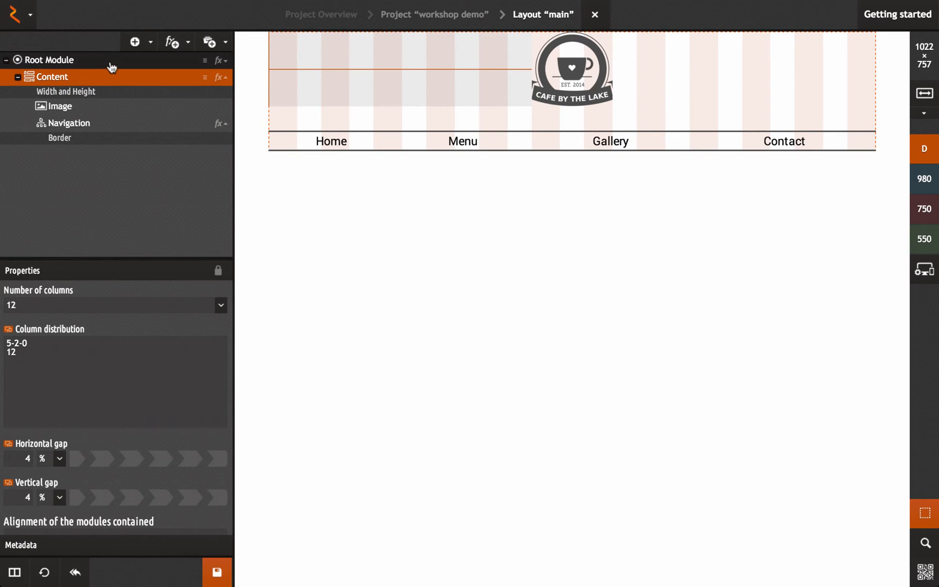
left_click(136, 61)
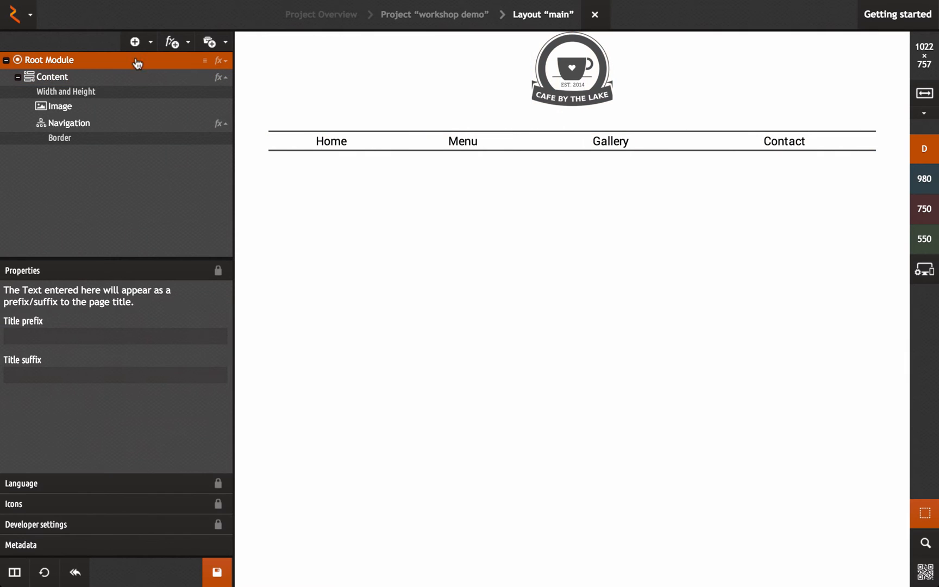
left_click(218, 63)
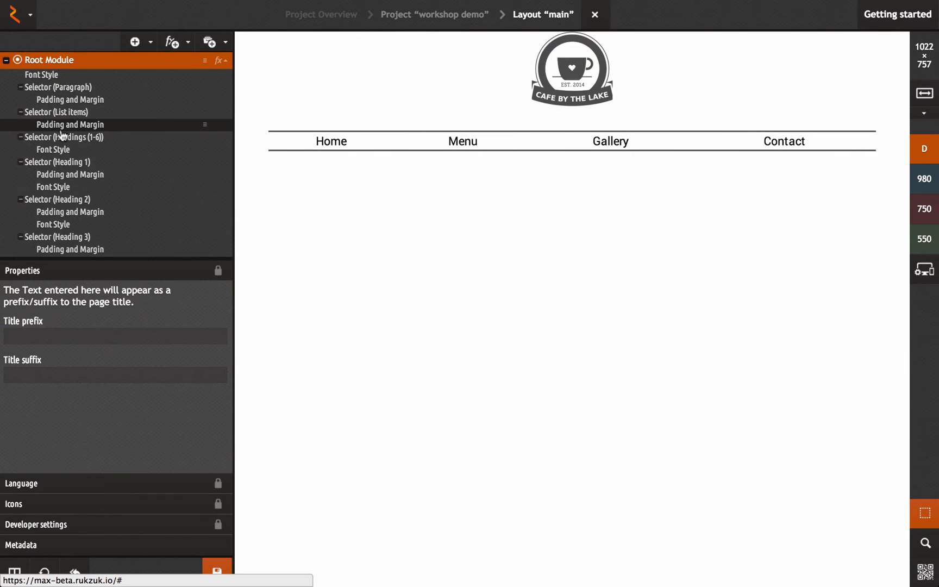
left_click(72, 78)
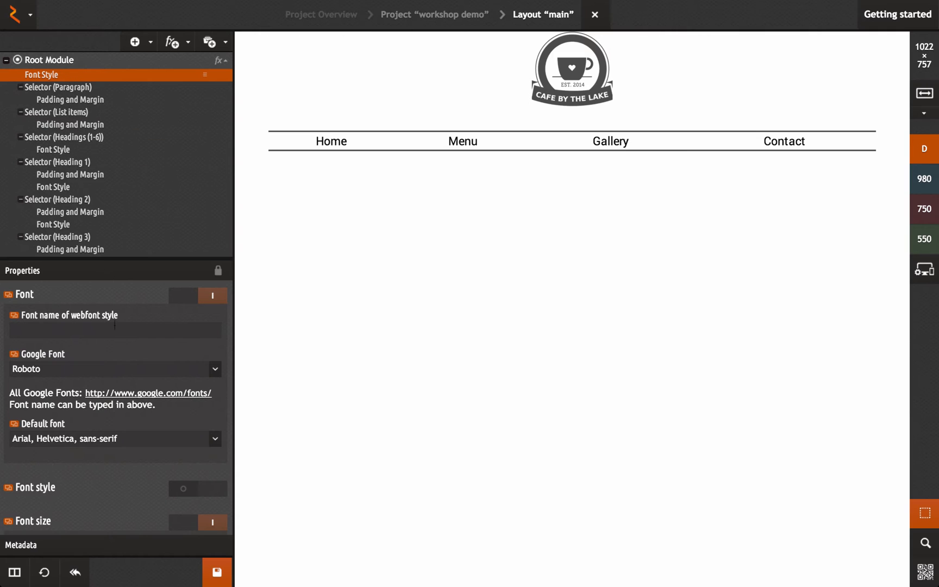
scroll(115, 367, "down", 1)
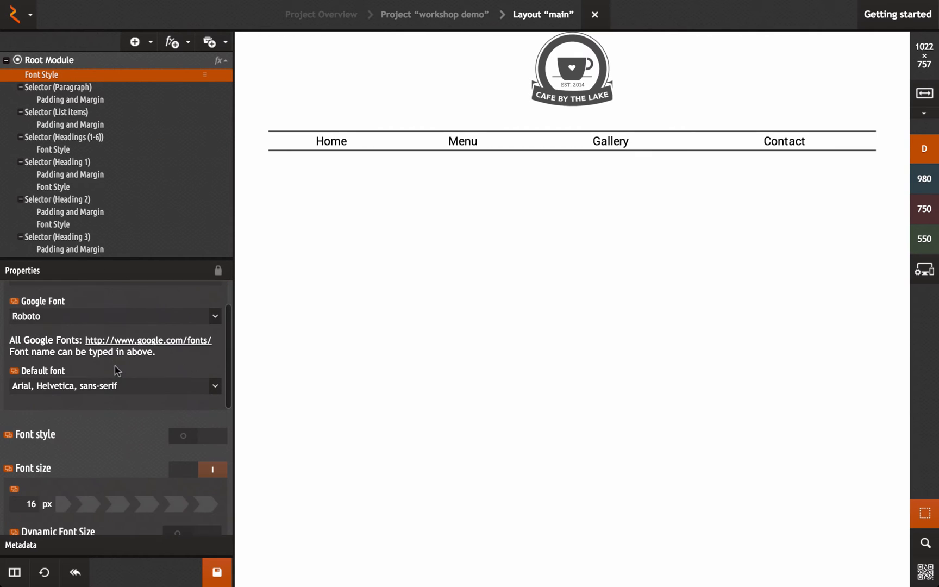
left_click(214, 317)
scroll(210, 321, "down", 1)
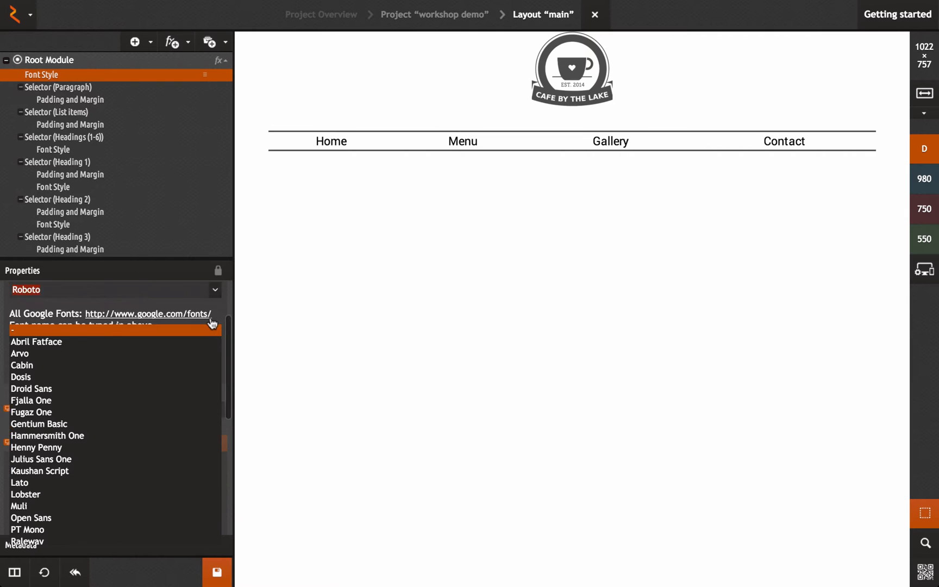
scroll(208, 320, "up", 2)
scroll(124, 379, "down", 1)
scroll(124, 380, "up", 1)
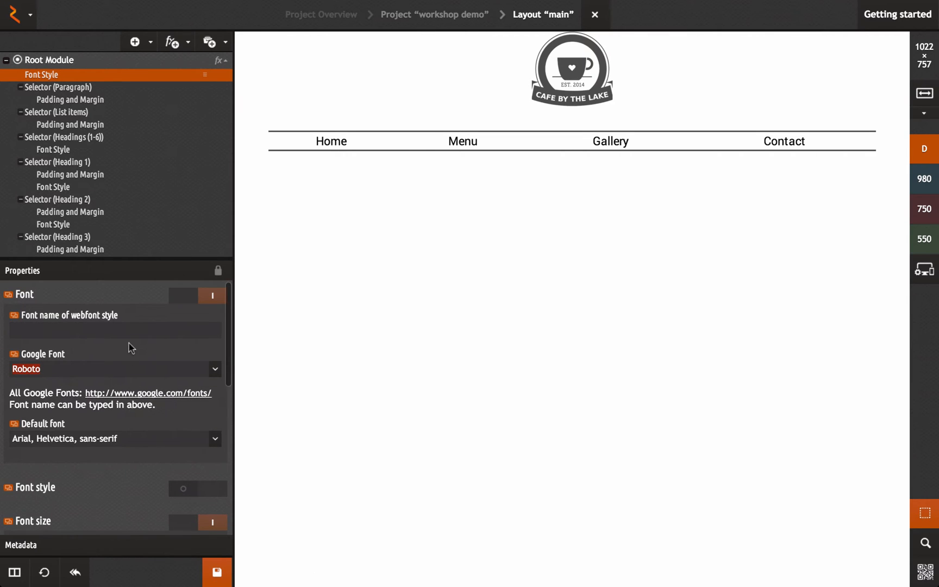
left_click(213, 369)
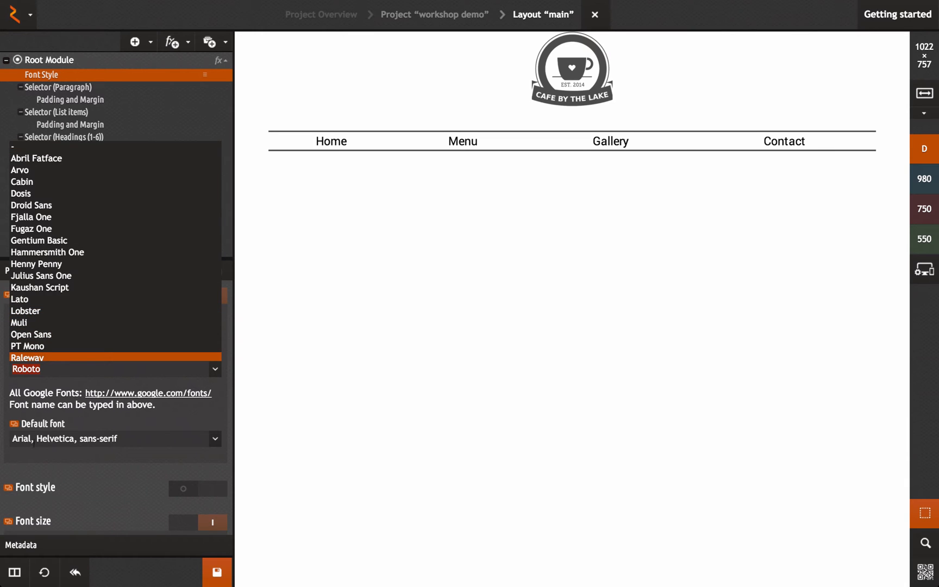
left_click(31, 438)
left_click(214, 369)
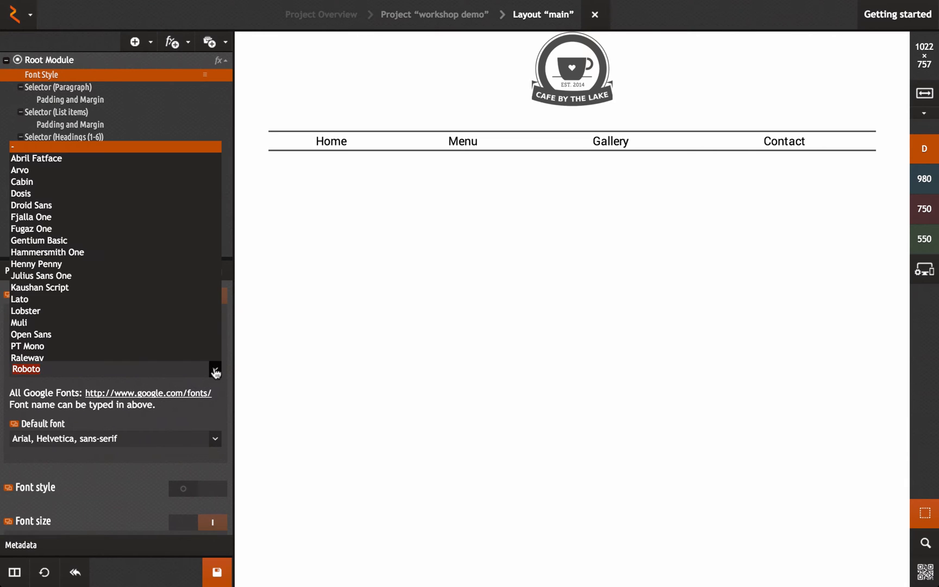
left_click(79, 170)
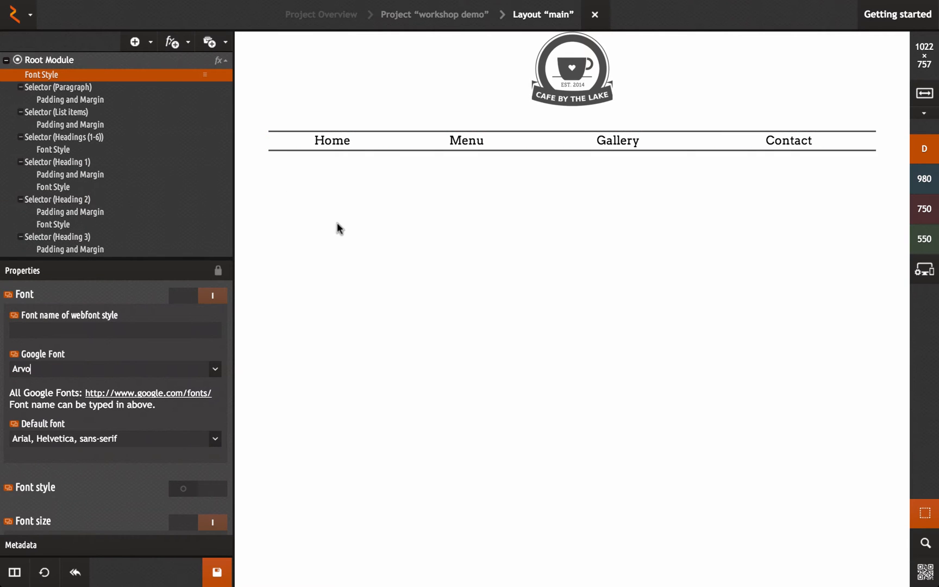
Check the navigation text on the example Gallery page, then collapse the Root Module's styles and expand its child modules in the layout.
left_click(173, 18)
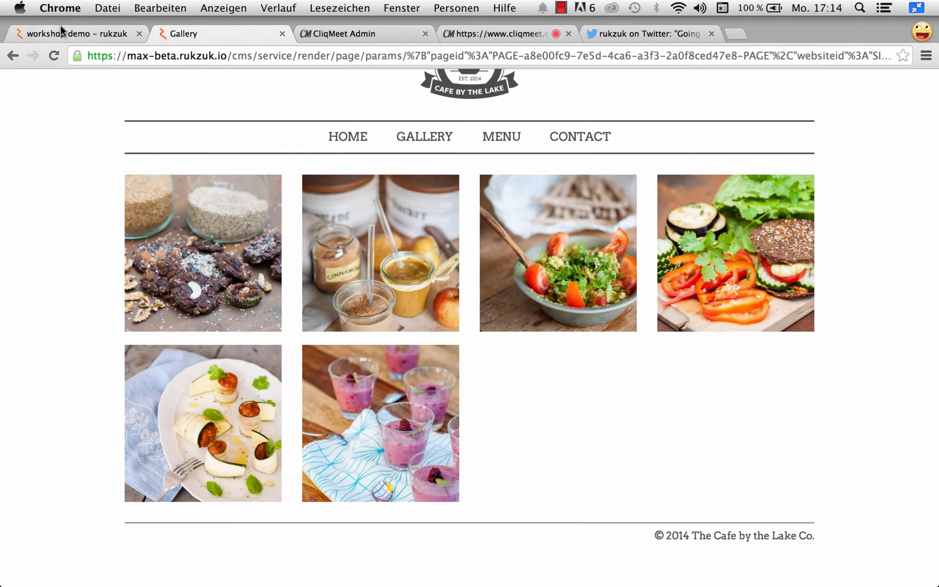
left_click(65, 16)
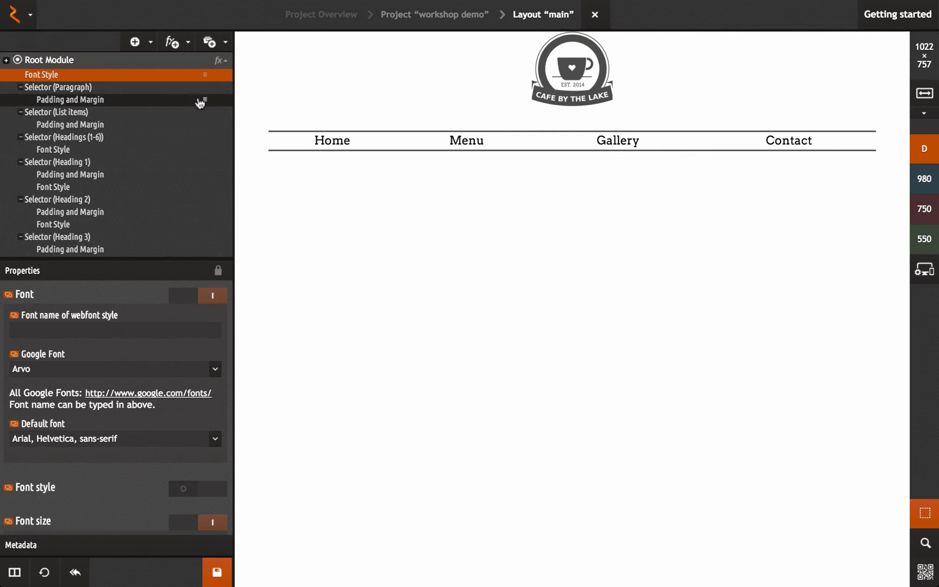
scroll(215, 103, "down", 5)
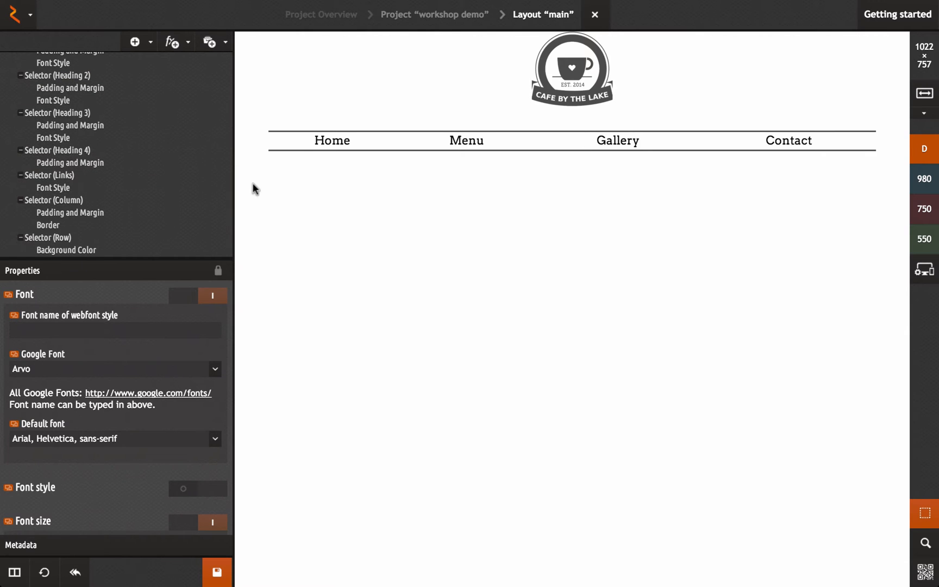
scroll(210, 124, "up", 5)
left_click(206, 75)
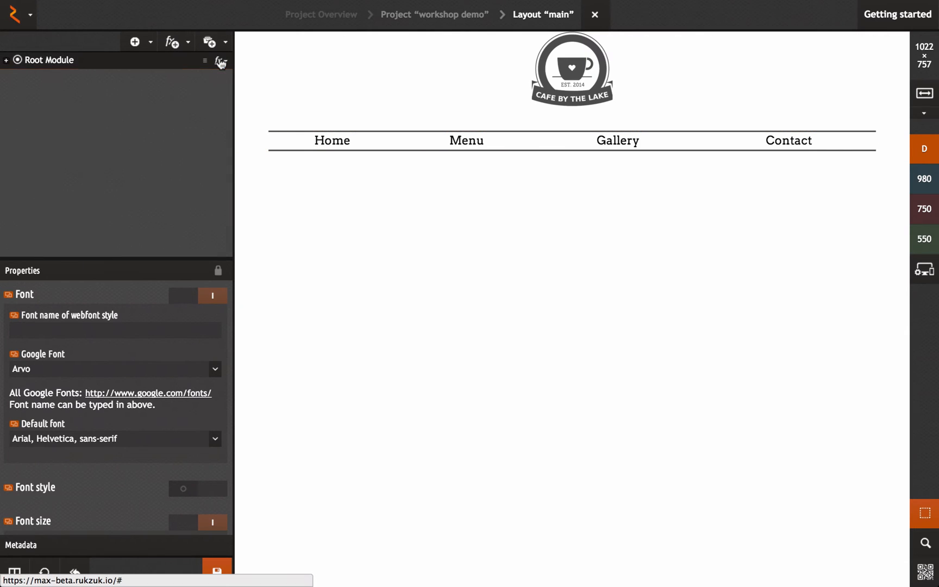
left_click(6, 60)
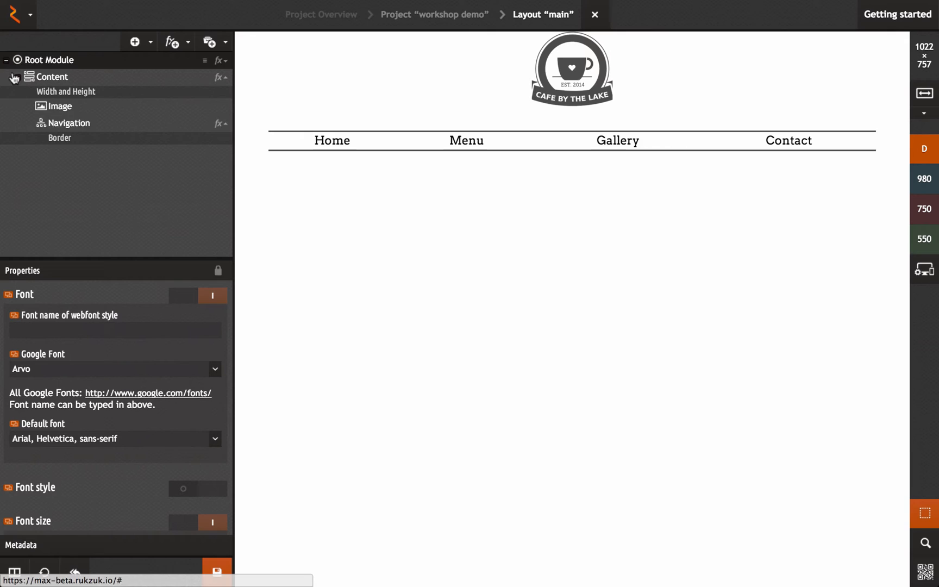
Add a Font Style to the Navigation module and enable capitalization as uppercase.
left_click(87, 125)
left_click(172, 44)
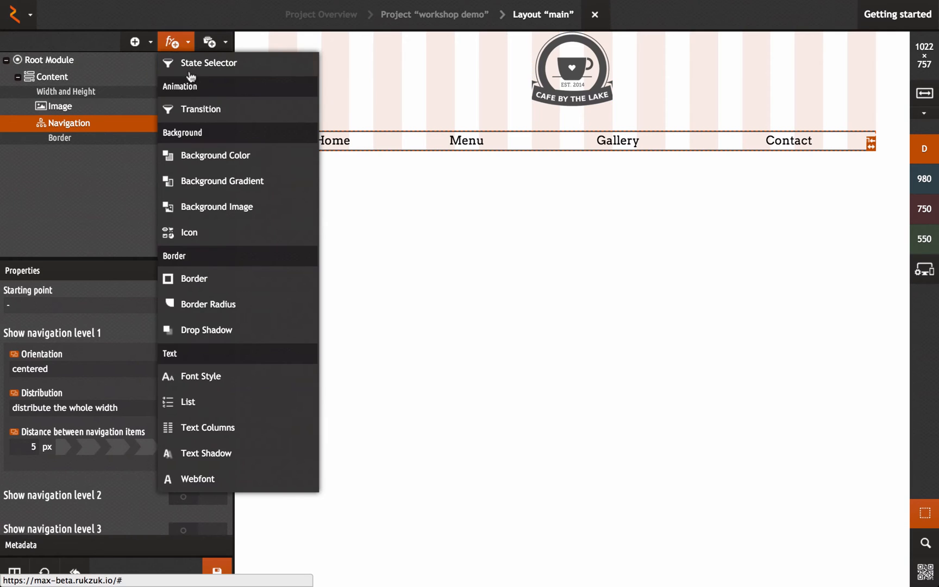
scroll(210, 182, "up", 5)
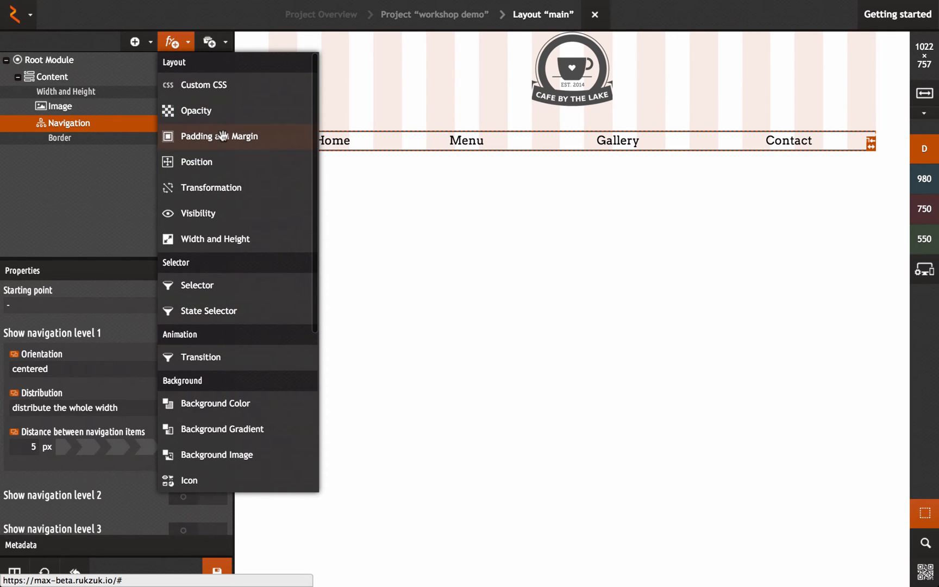
scroll(223, 154, "down", 5)
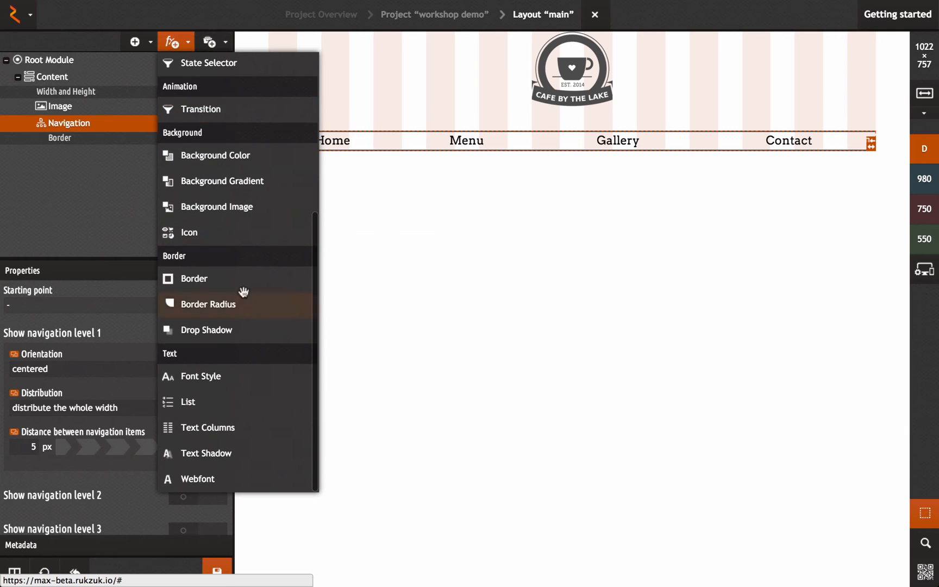
left_click(211, 380)
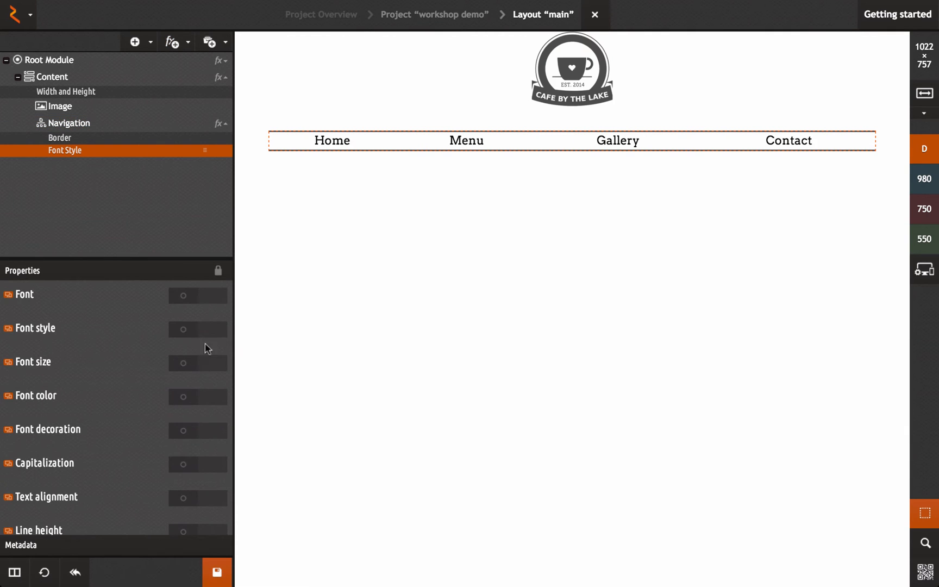
scroll(188, 362, "down", 2)
left_click(197, 408)
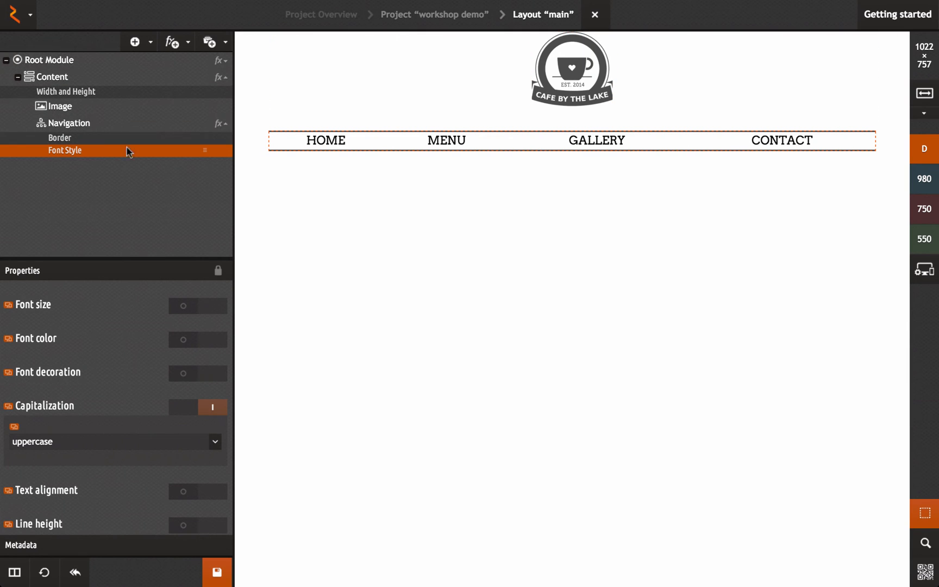
Collapse the styles of the Navigation and Content modules, then copy the copyright line from the example Gallery page's footer.
left_click(219, 123)
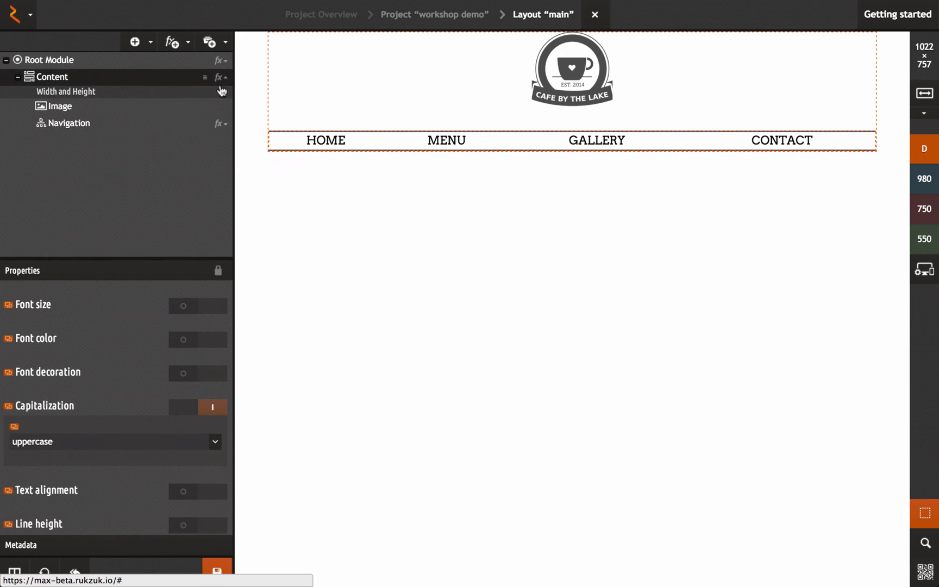
left_click(220, 78)
mouse_move(109, 5)
left_click(175, 13)
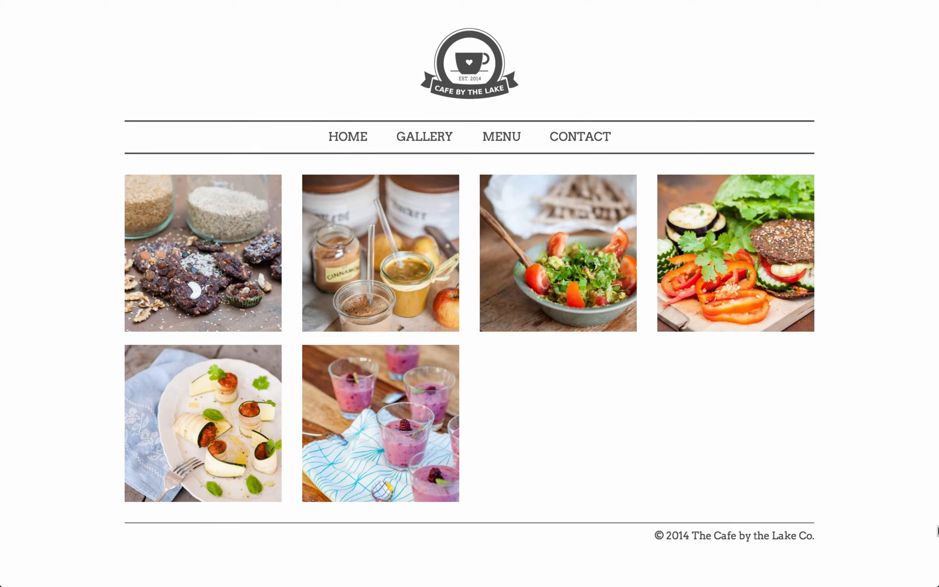
left_click_drag(655, 535, 819, 535)
key("ctrl+c")
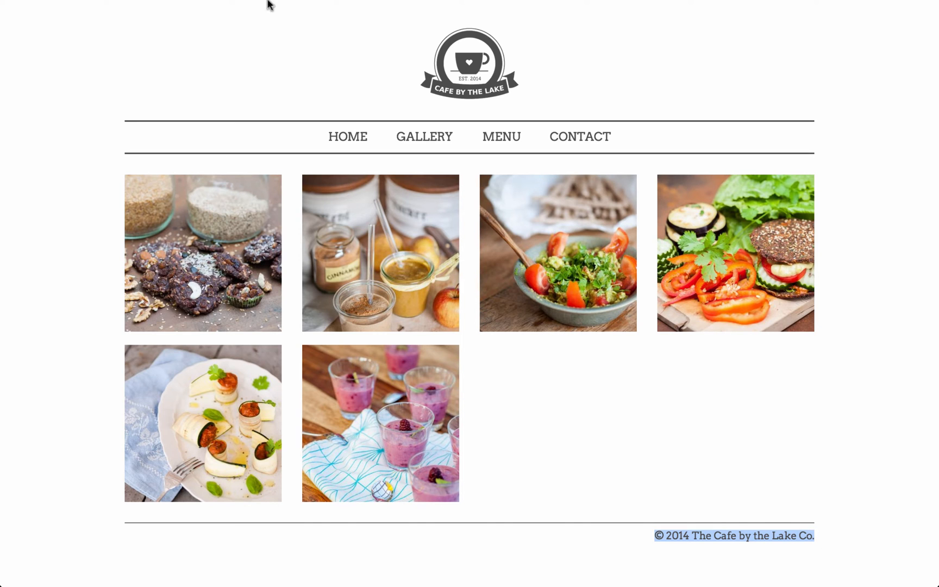
Add a Text module after the Navigation in the main layout and replace its placeholder with "© 2014 The Cafe by the Lake Co.".
mouse_move(267, 4)
left_click(104, 17)
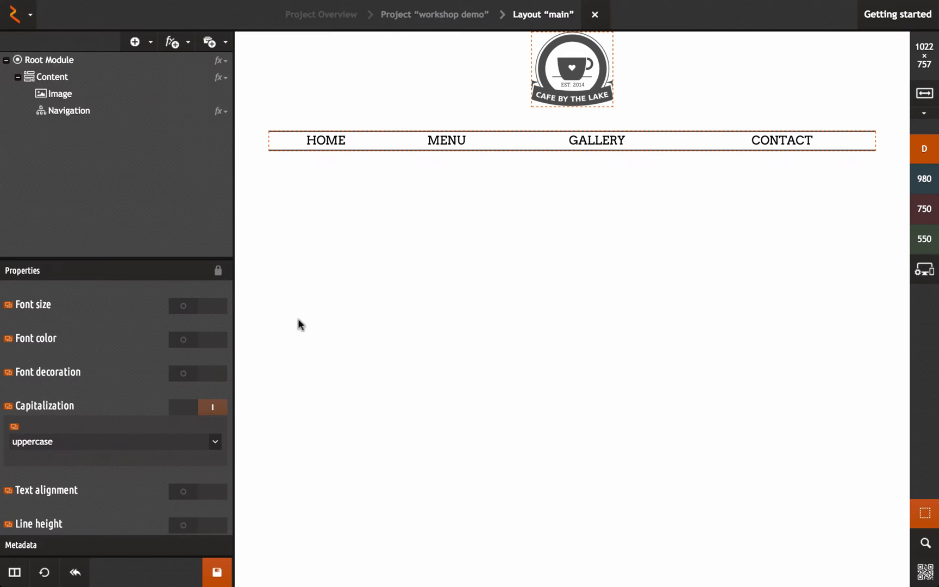
left_click(136, 43)
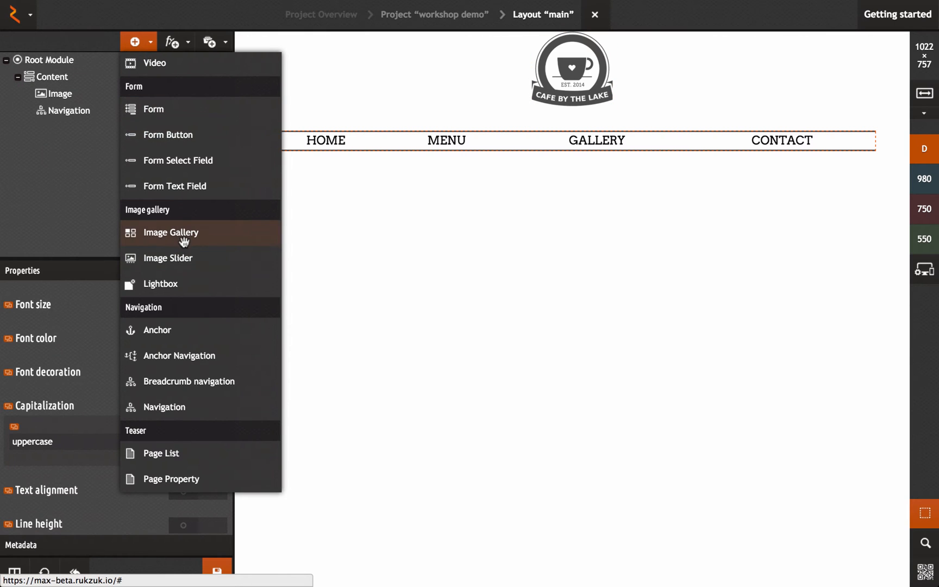
scroll(189, 218, "up", 3)
scroll(189, 218, "up", 1)
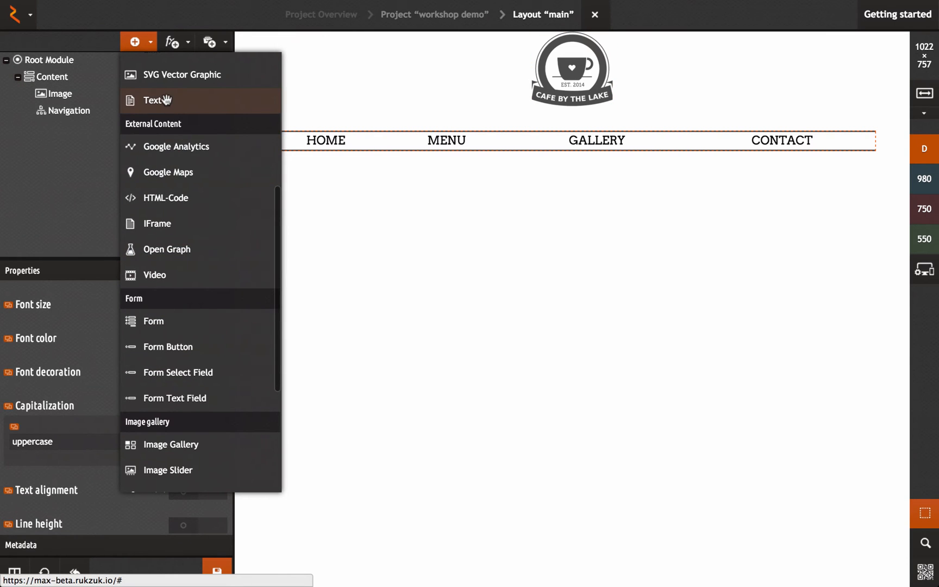
left_click(154, 100)
left_click(417, 218)
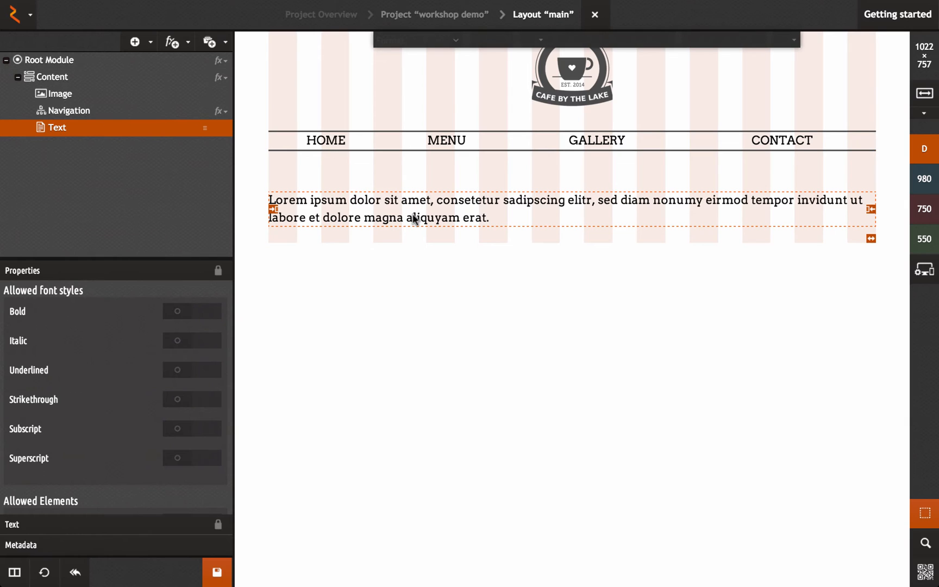
double_click(421, 218)
key("ctrl+a")
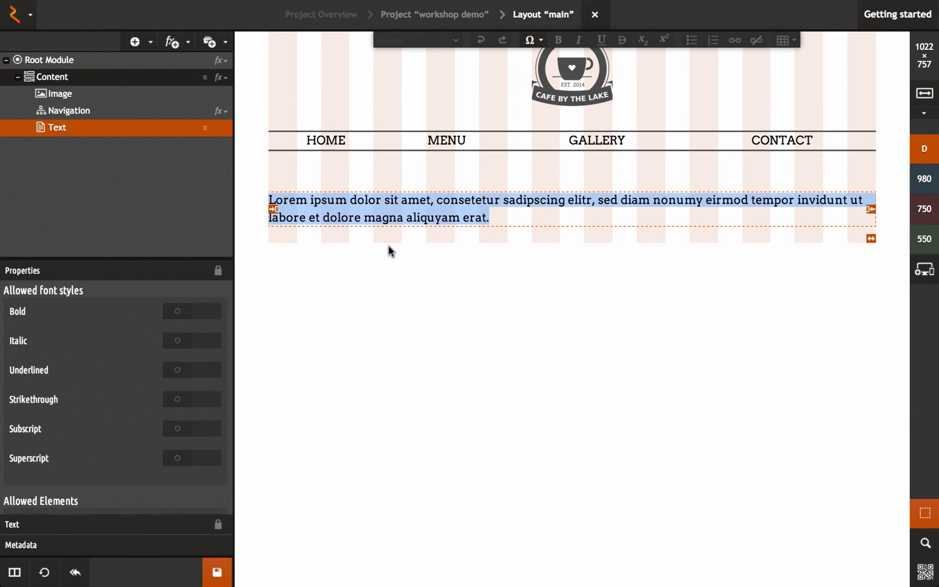
key("ctrl+v")
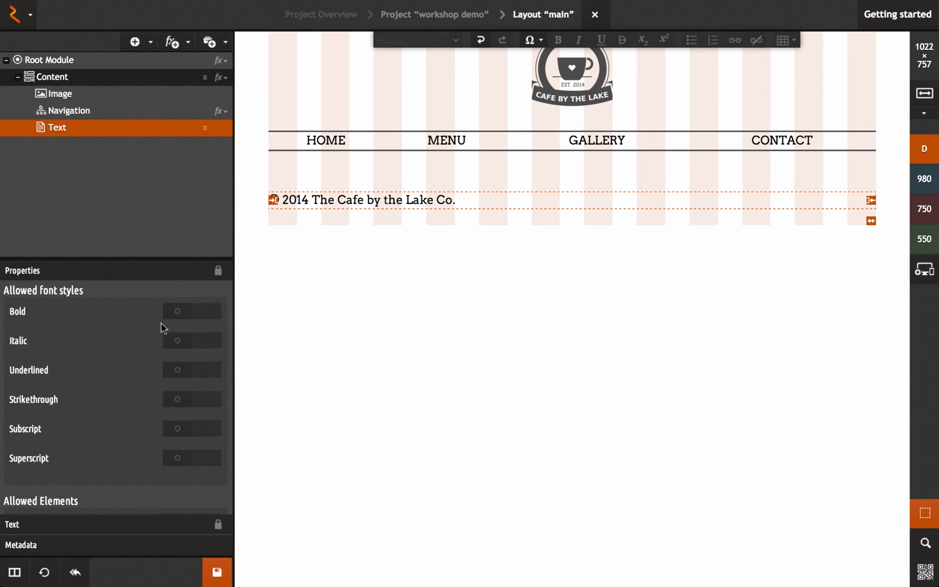
Add a Border style to the footer Text module and enable its 1 px solid top border.
left_click(179, 42)
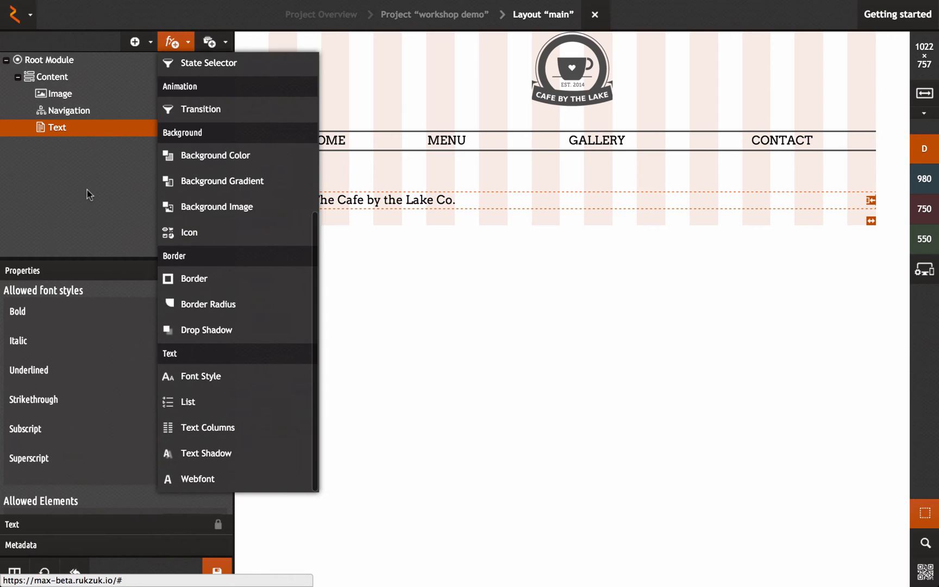
left_click(88, 190)
left_click(187, 48)
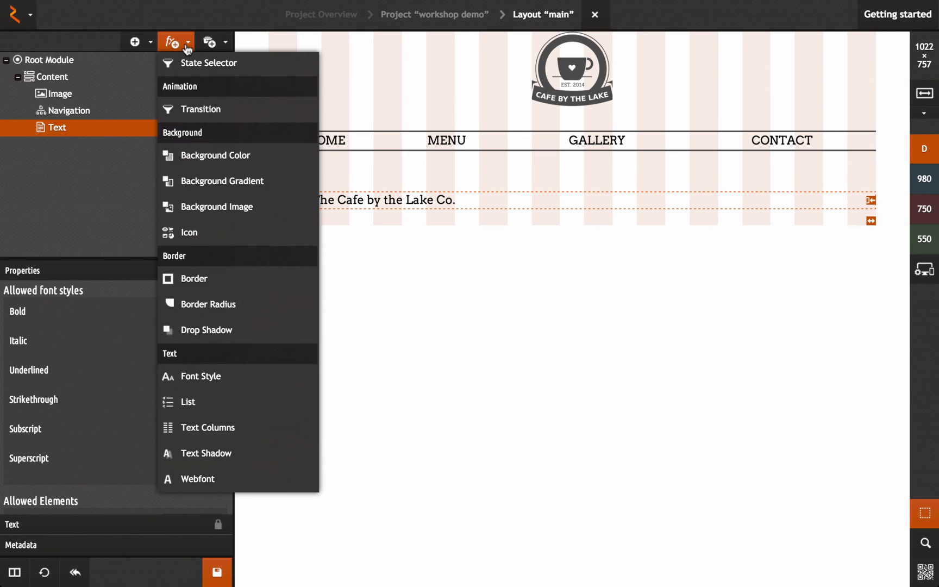
left_click(210, 280)
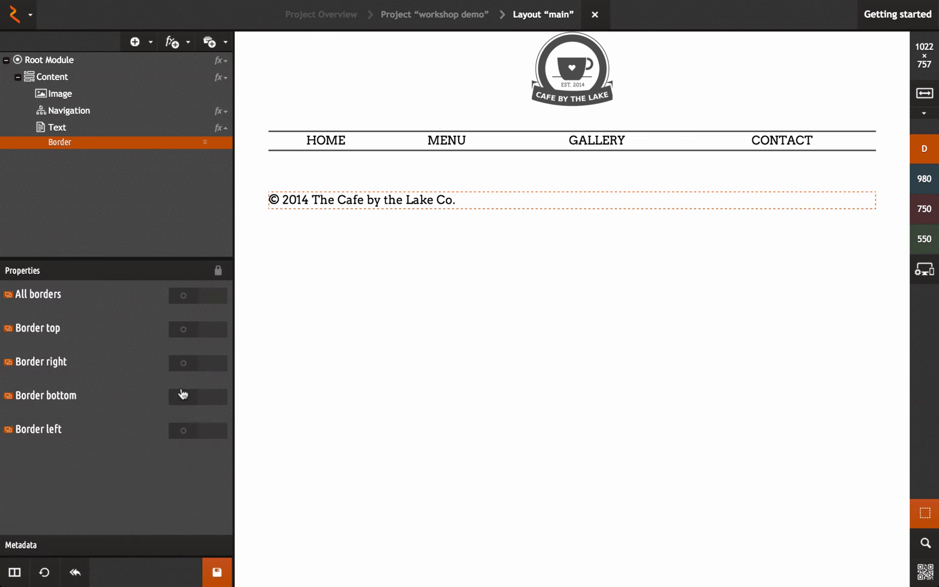
left_click(183, 329)
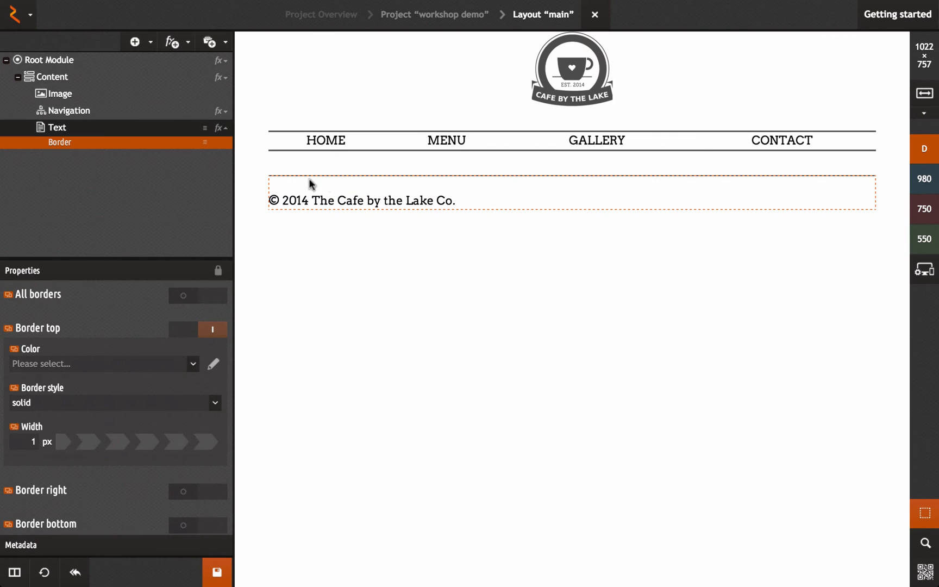
left_click(103, 129)
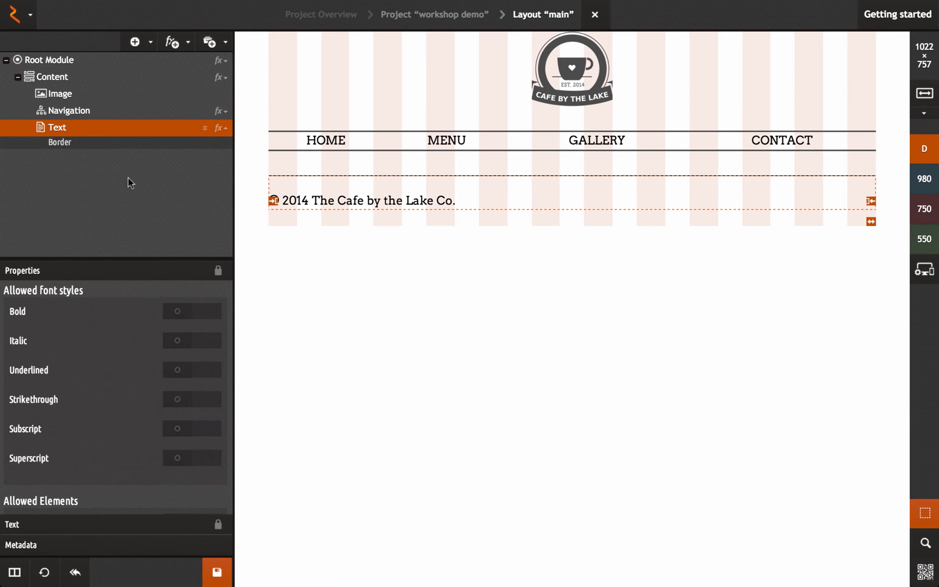
left_click(323, 147)
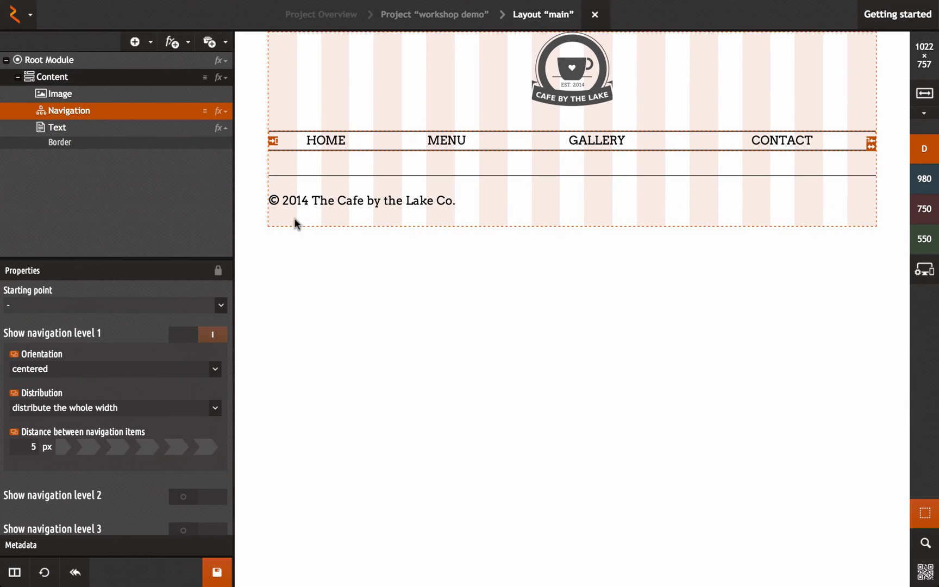
left_click(93, 141)
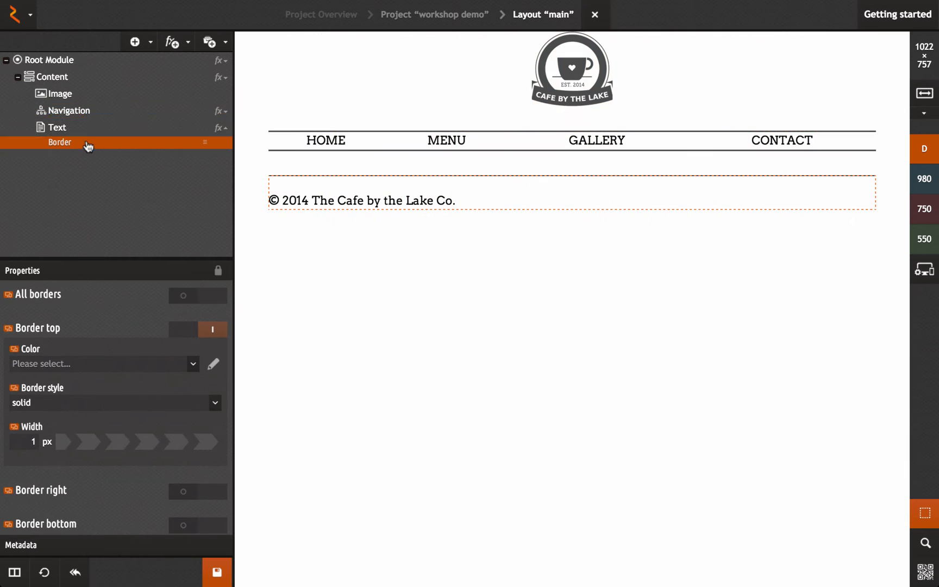
Look for an alignment setting in the footer Text module's properties and add a Font Style to the module.
left_click(95, 128)
scroll(159, 320, "down", 10)
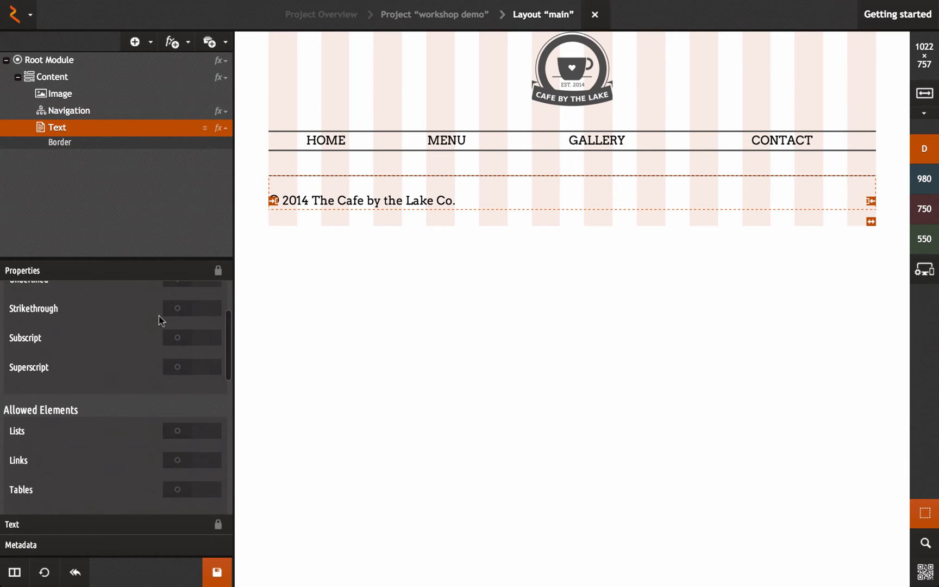
scroll(161, 320, "up", 7)
scroll(161, 318, "up", 3)
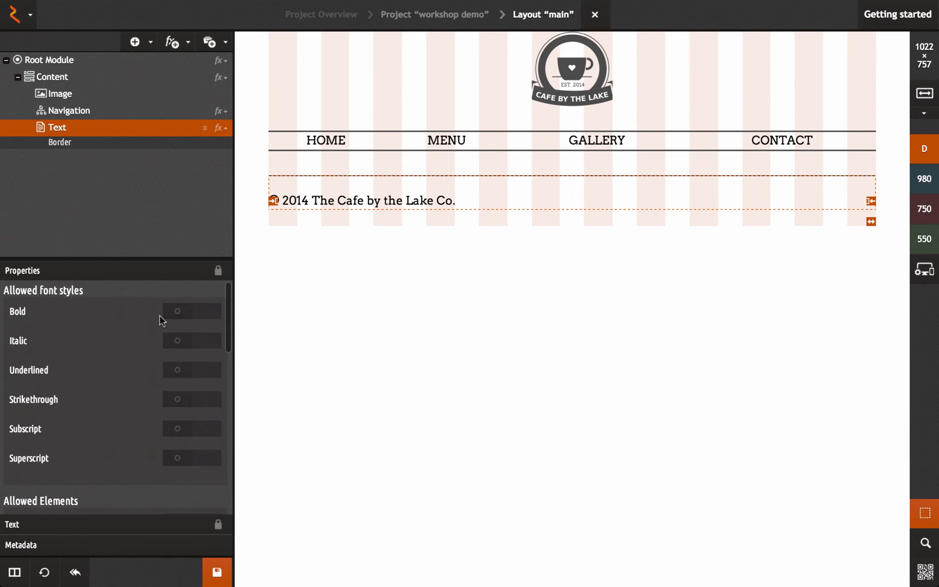
left_click(173, 42)
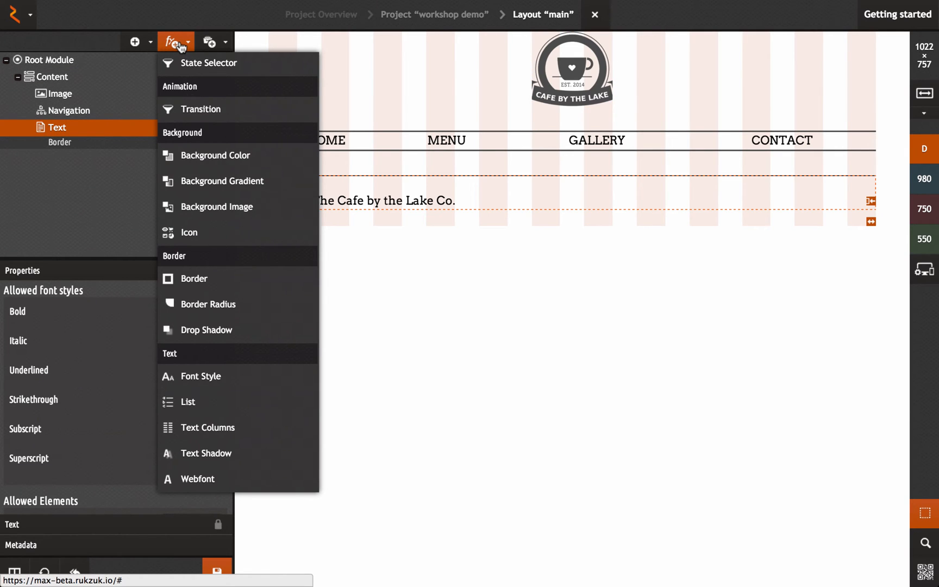
scroll(193, 111, "up", 5)
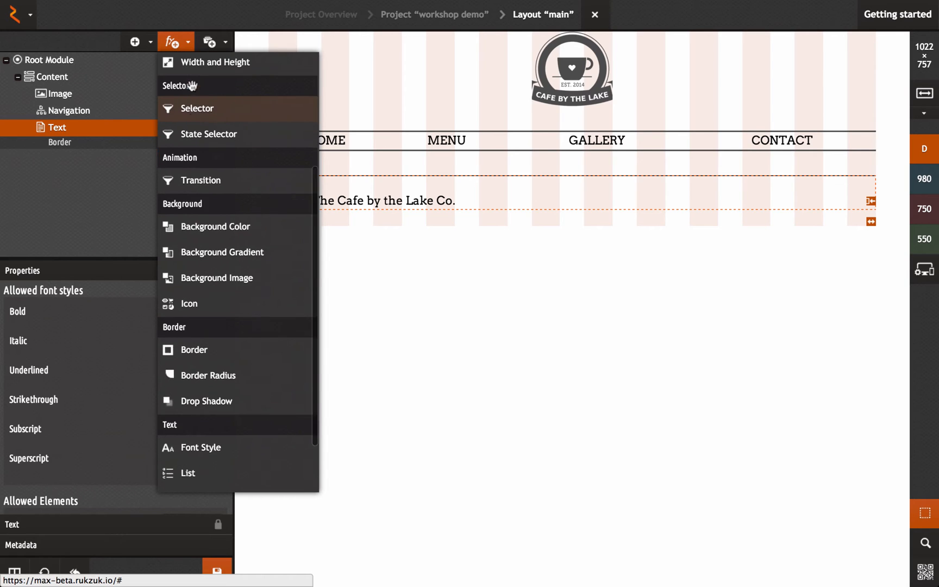
scroll(200, 120, "up", 2)
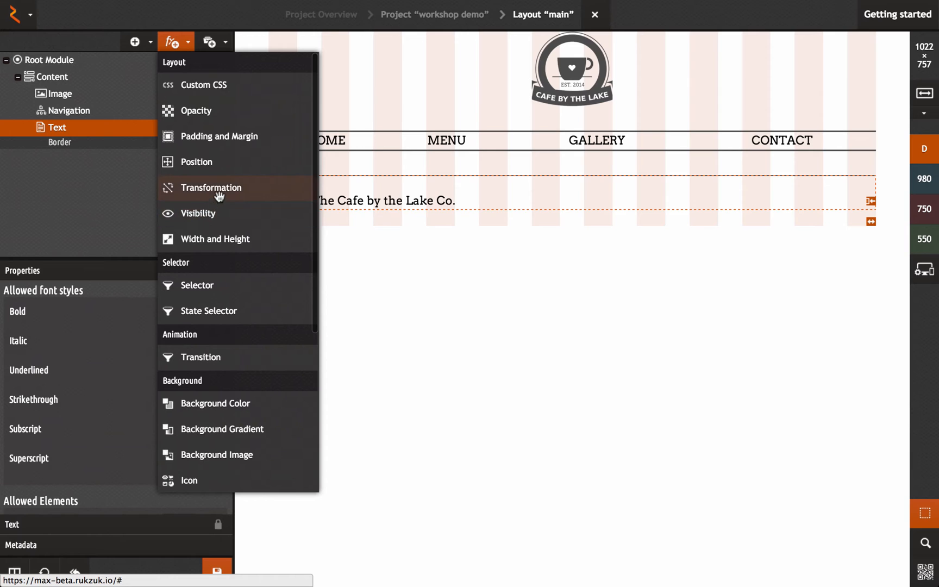
scroll(235, 222, "down", 5)
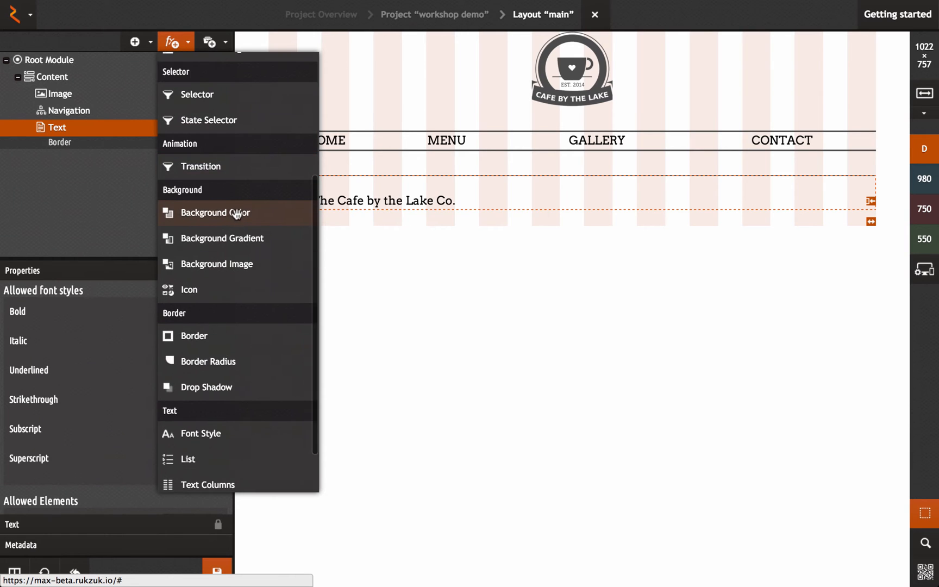
left_click(232, 368)
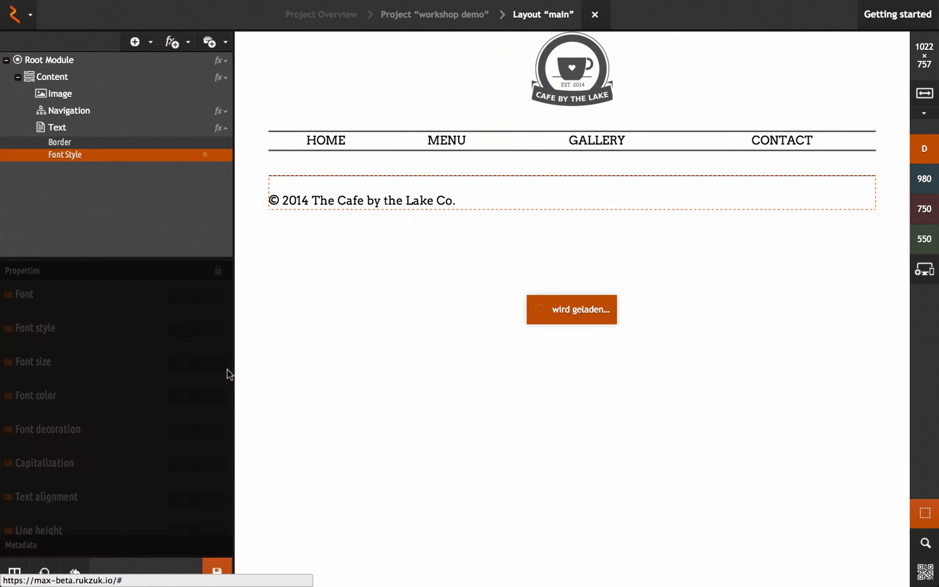
Enable text alignment in the footer's Font Style and set it to right-aligned.
scroll(191, 354, "down", 2)
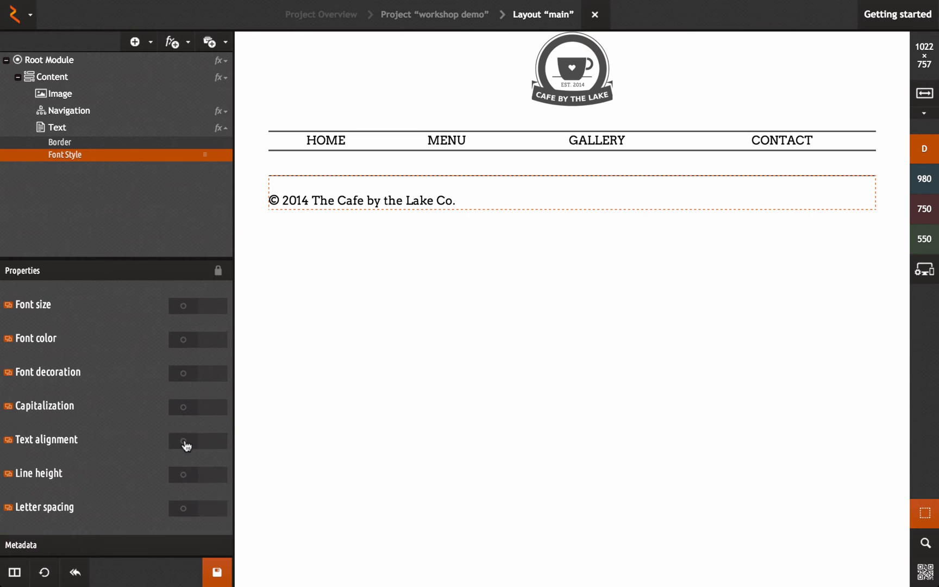
left_click(186, 442)
left_click(214, 476)
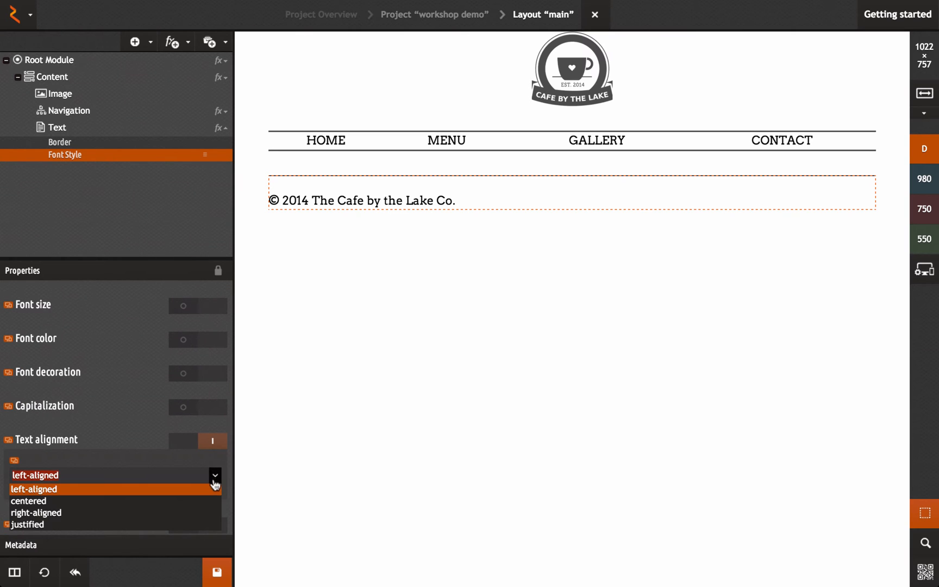
left_click(140, 514)
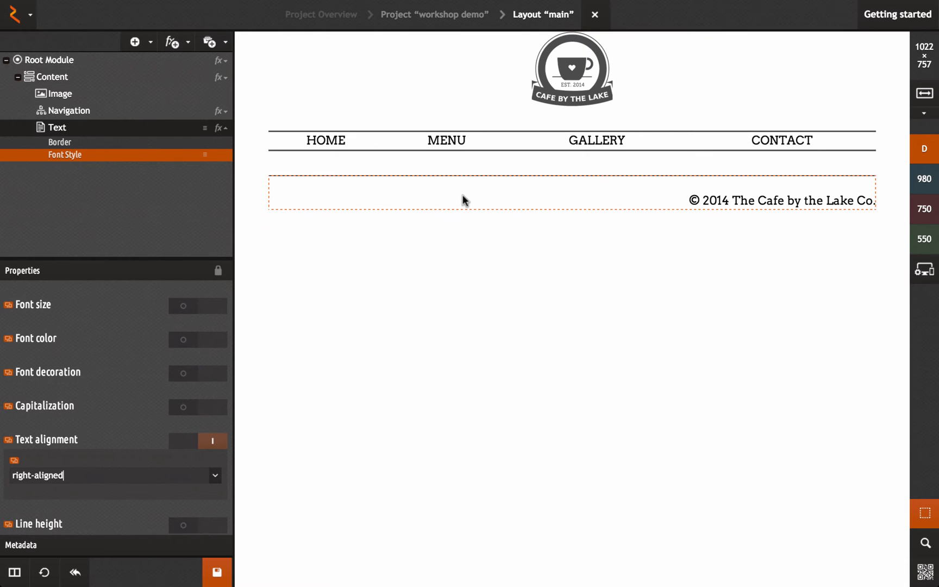
Try a line height of 127 % in the footer's Font Style and disable the setting again.
scroll(179, 380, "down", 1)
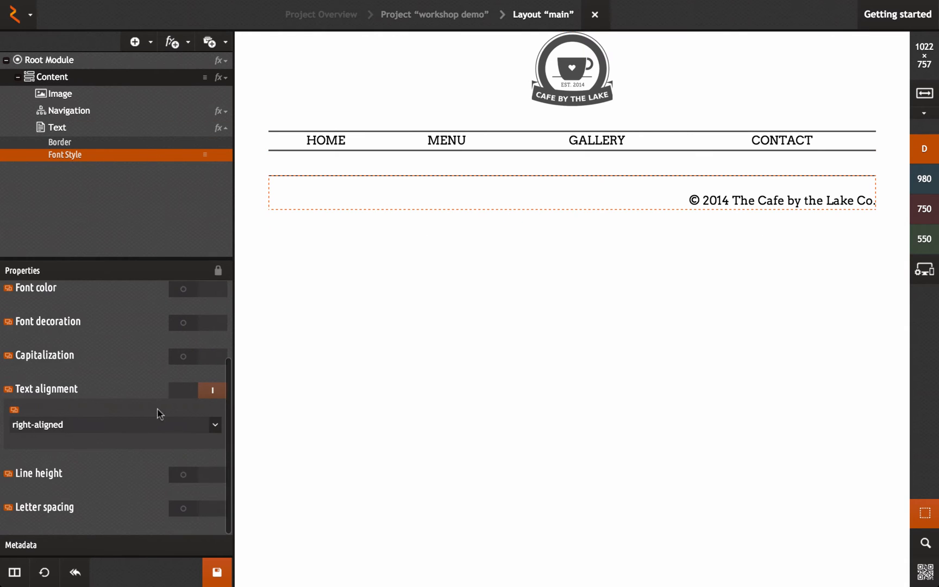
left_click(189, 480)
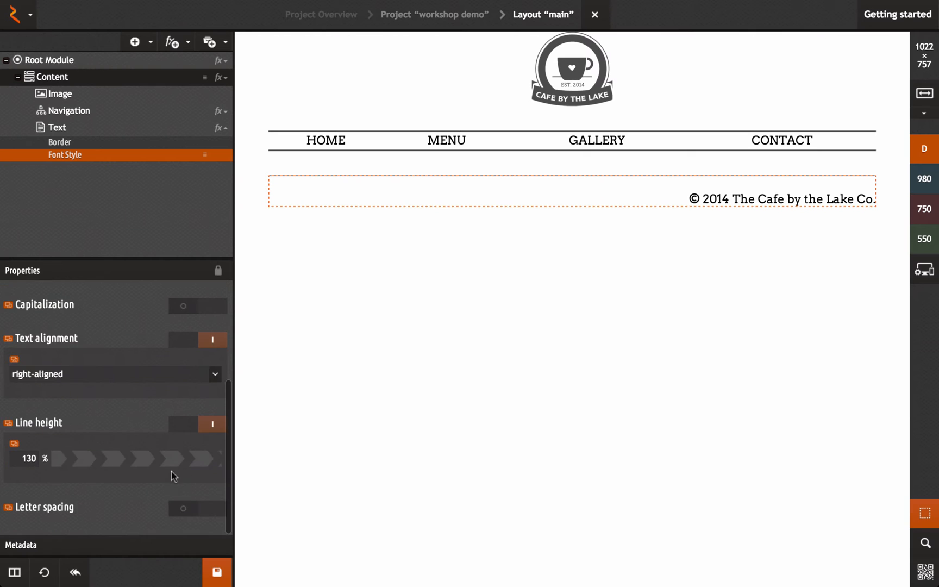
left_click_drag(168, 459, 125, 459)
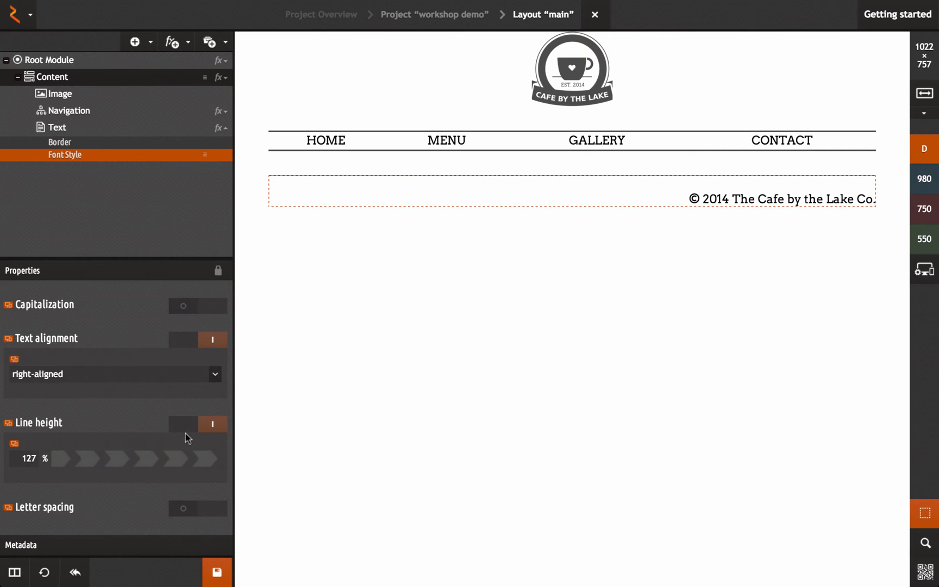
left_click(188, 428)
scroll(207, 417, "up", 2)
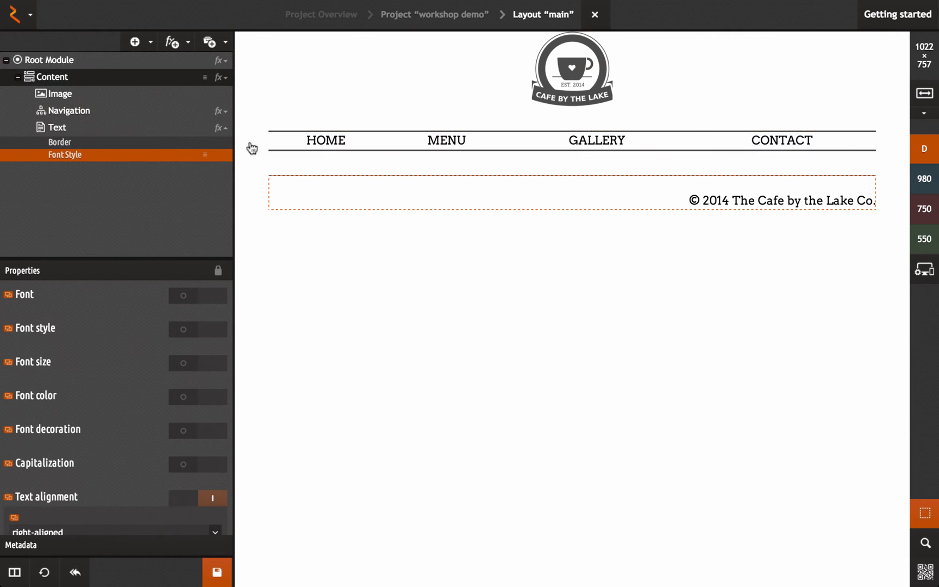
Examine the layout of the Menu, Home and Gallery pages on the example website, ending on the Menu page.
mouse_move(110, 5)
left_click(180, 16)
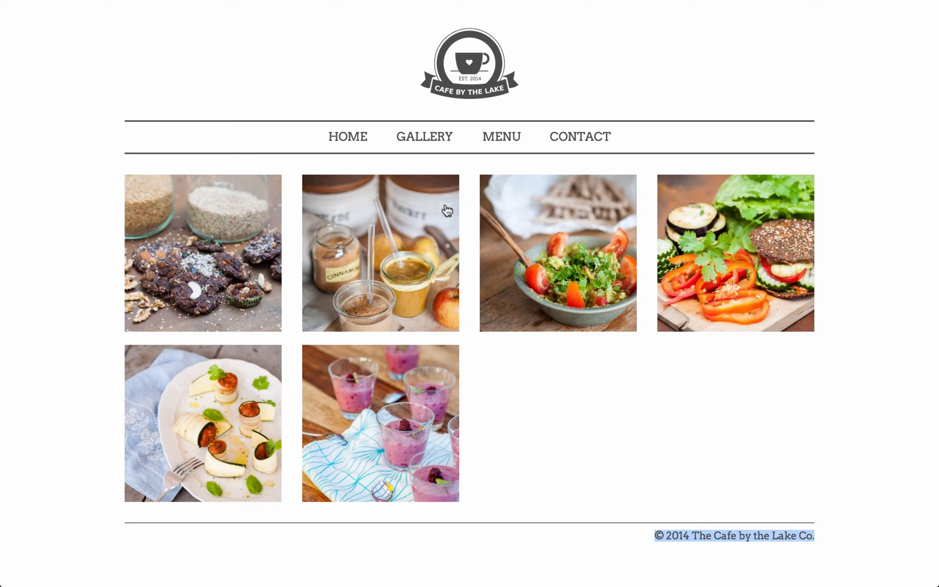
left_click(503, 142)
scroll(358, 140, "down", 10)
scroll(360, 141, "up", 10)
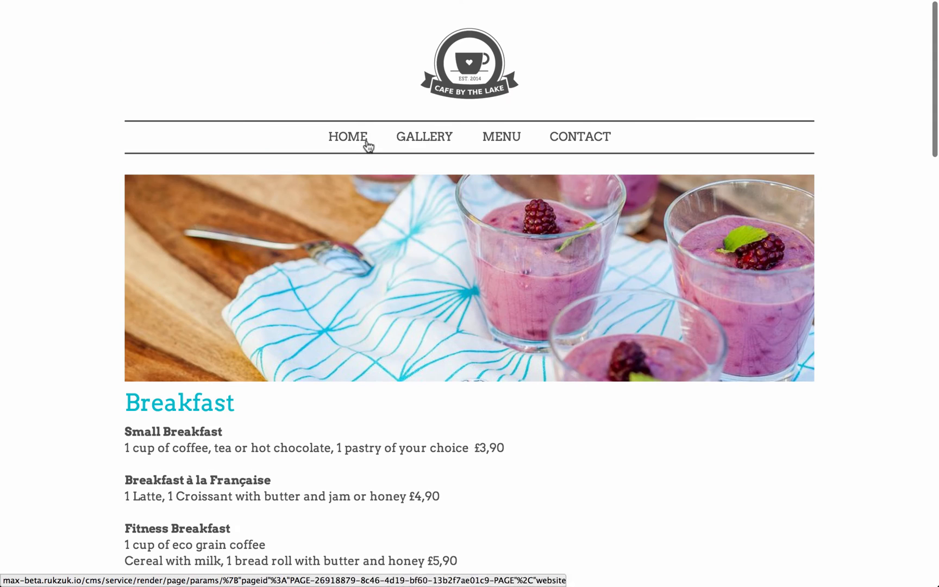
left_click(354, 138)
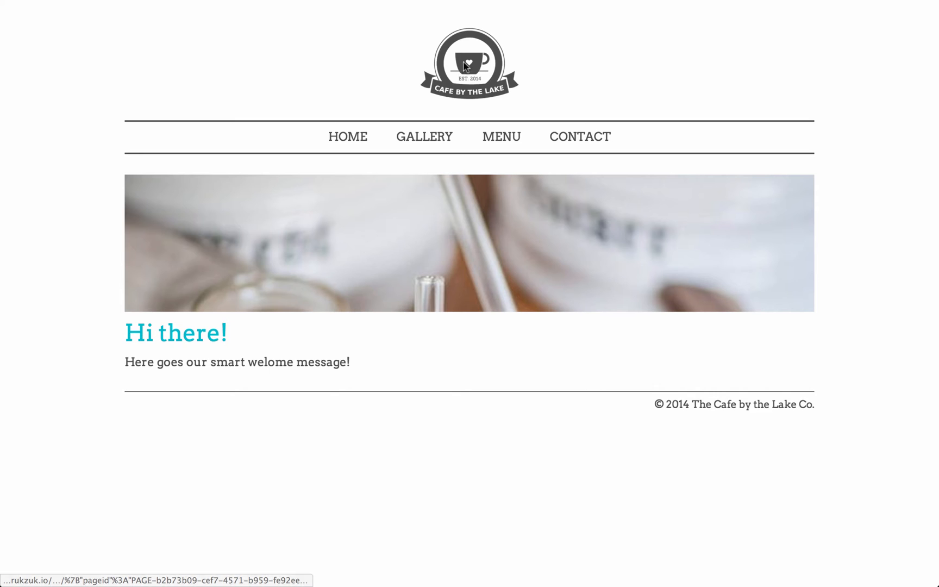
left_click(433, 138)
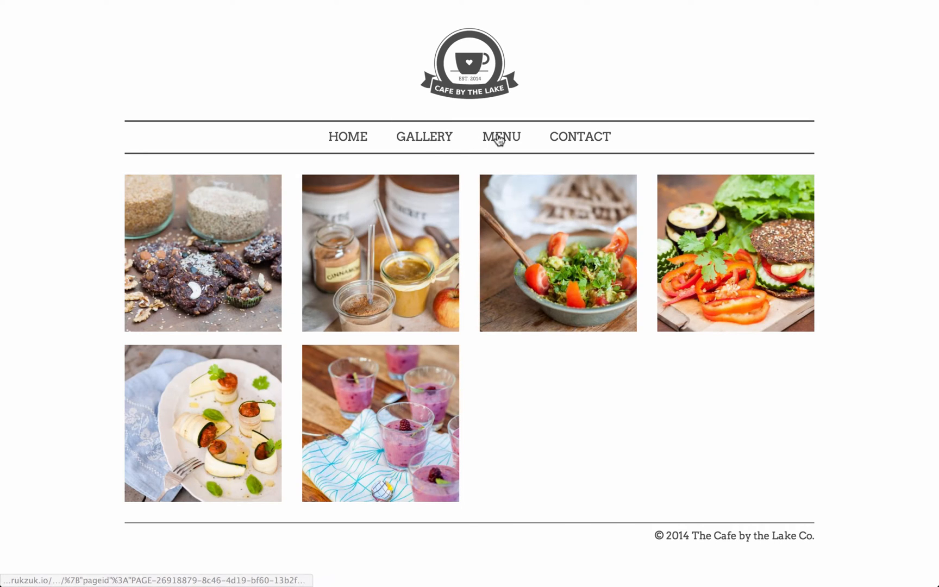
left_click(498, 140)
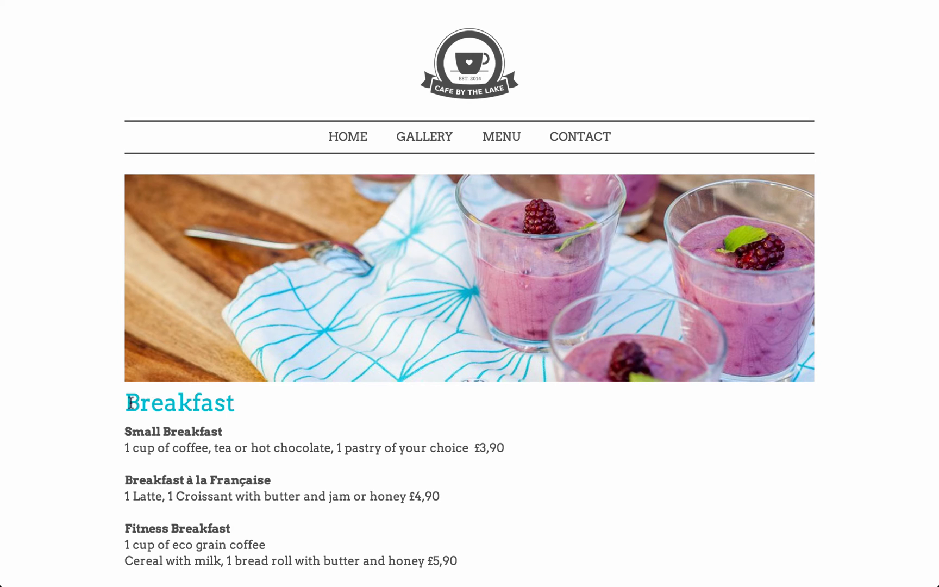
Examine the headline, text and image arrangement on the example website's Menu, Home and Gallery pages.
left_click_drag(131, 402, 111, 398)
left_click(266, 415)
left_click(280, 414)
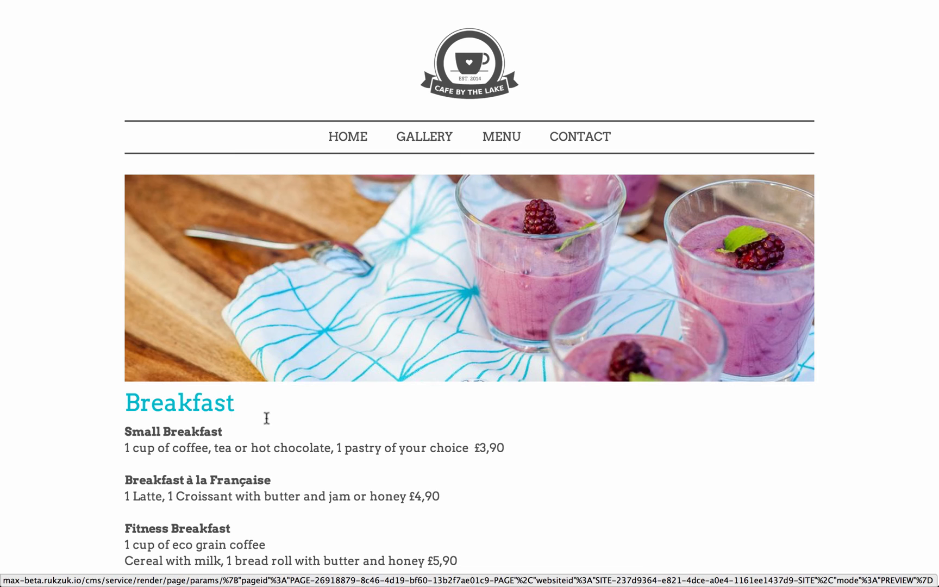
left_click_drag(267, 417, 212, 404)
left_click(225, 400)
left_click(358, 137)
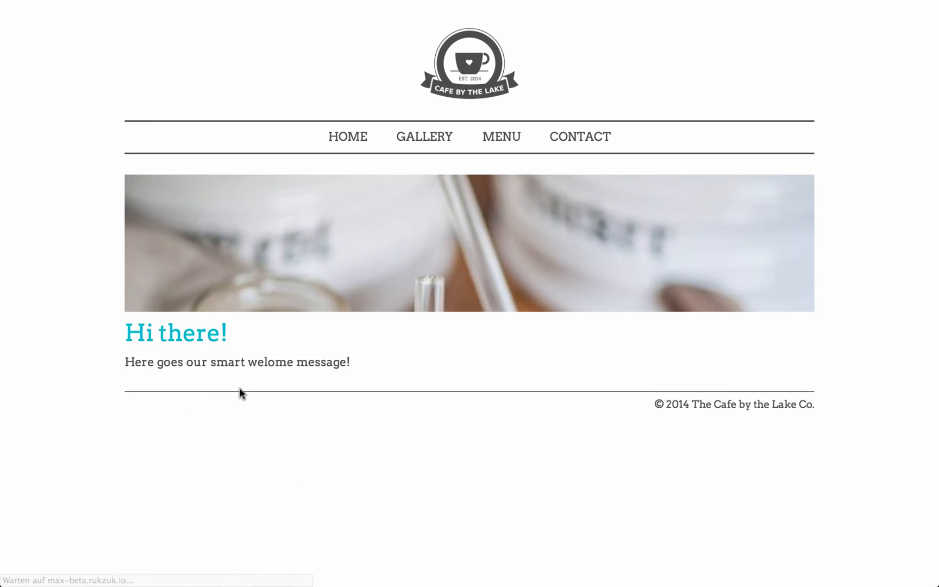
left_click_drag(259, 335, 169, 328)
left_click(125, 329)
left_click(169, 328)
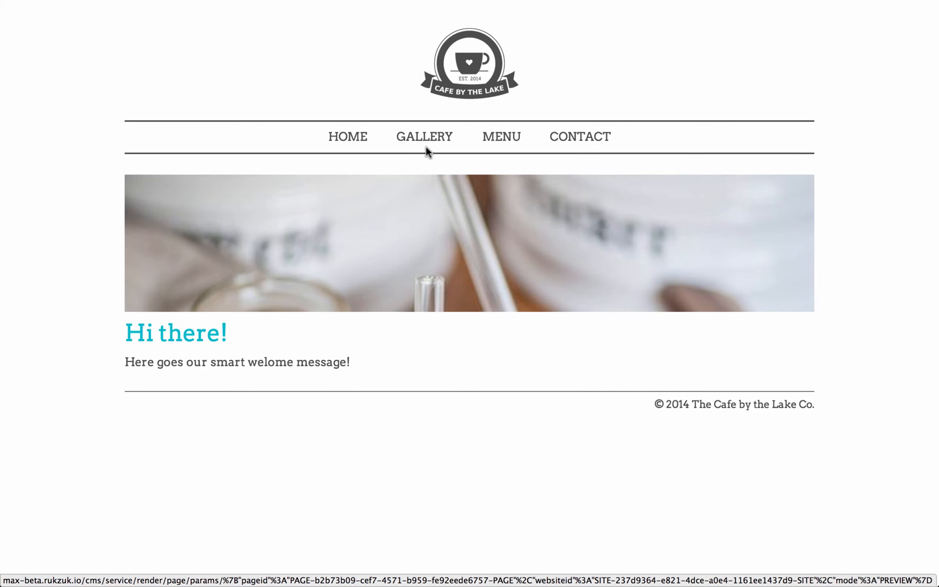
left_click(435, 137)
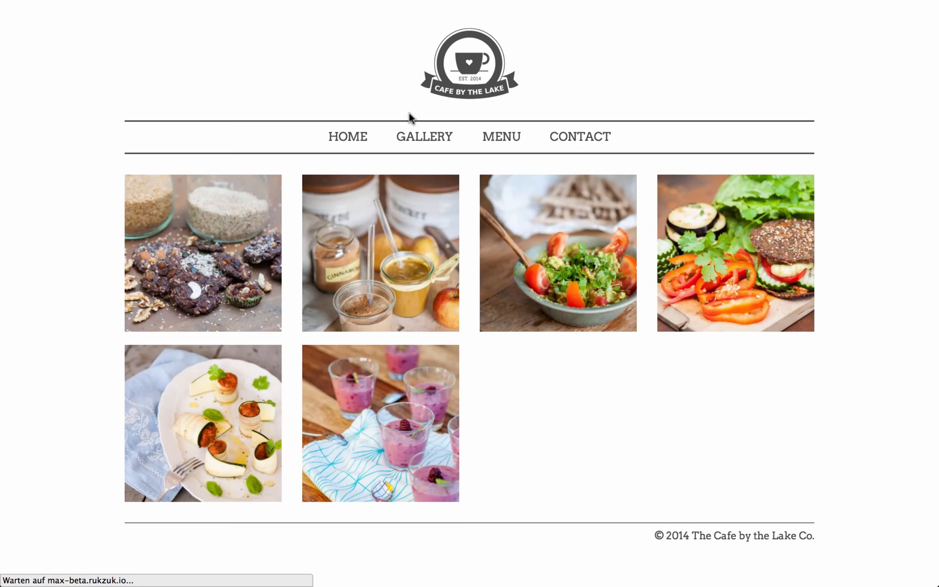
Return to the workshop demo's main layout and insert a Page Block Area between the Navigation and the footer Text module.
mouse_move(266, 5)
left_click(64, 13)
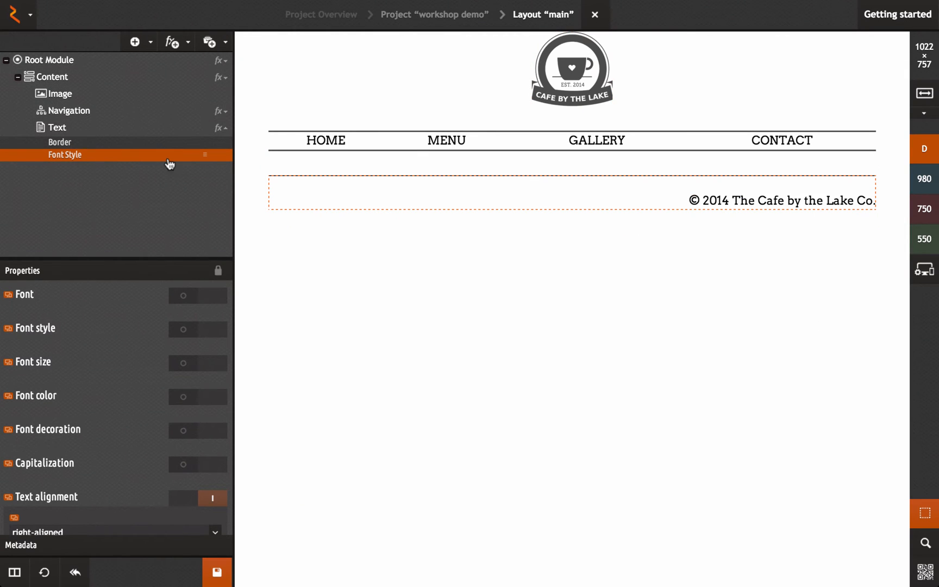
left_click(135, 42)
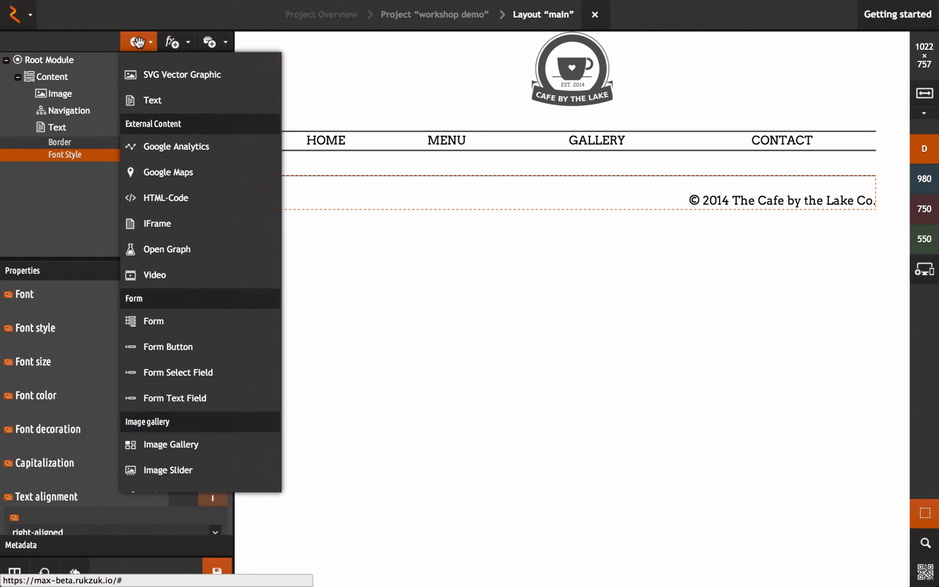
scroll(183, 189, "down", 4)
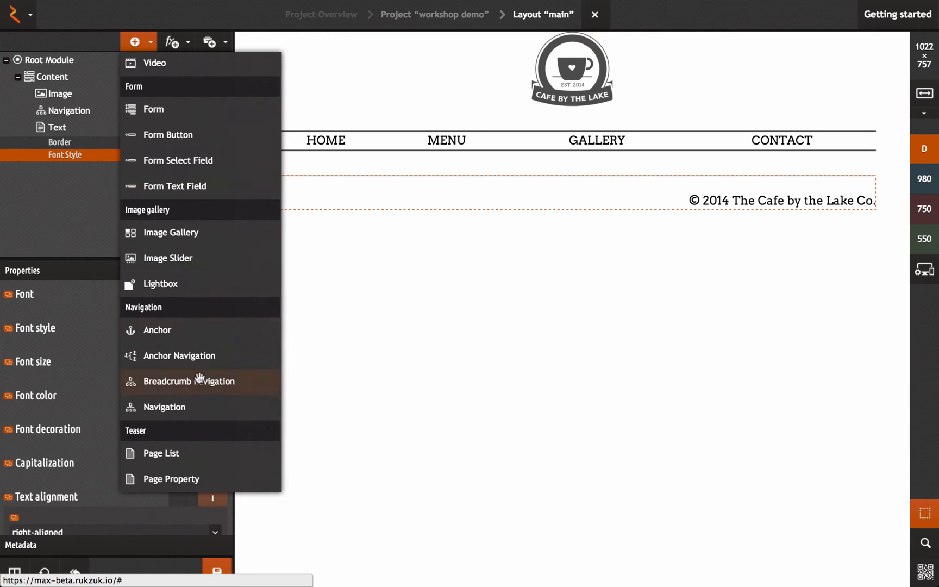
scroll(188, 239, "up", 5)
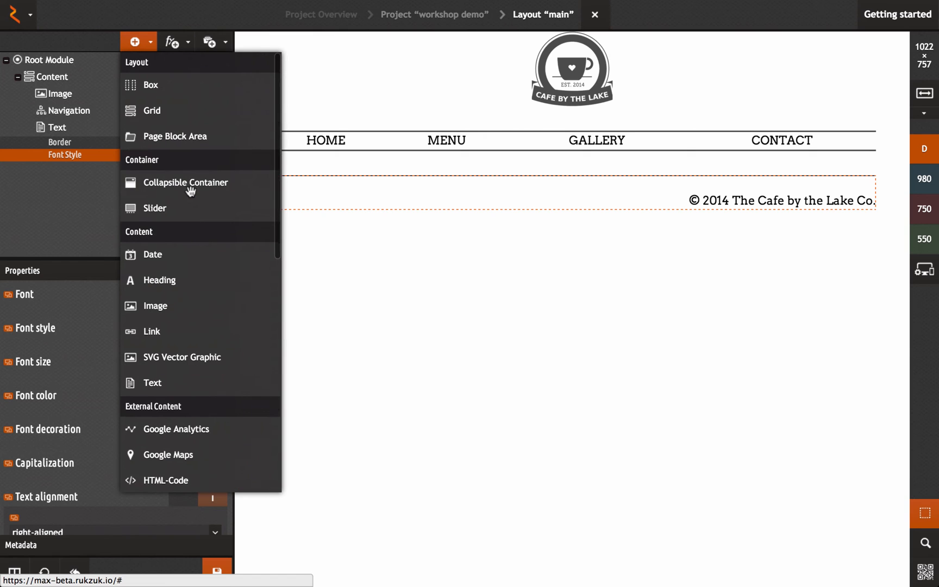
left_click(189, 138)
left_click_drag(43, 172, 69, 126)
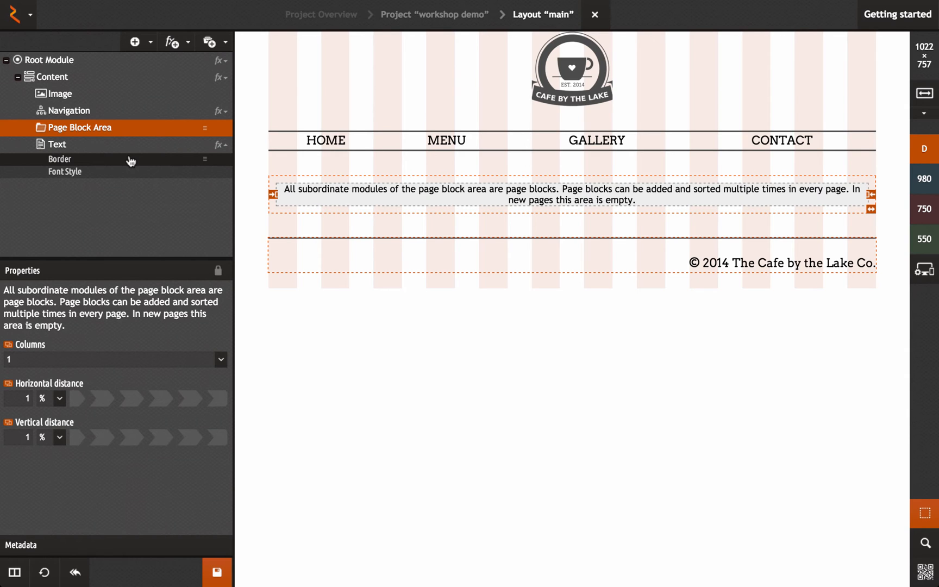
Insert a Heading module into the Page Block Area and replace its placeholder text with "Headline 1".
left_click(149, 44)
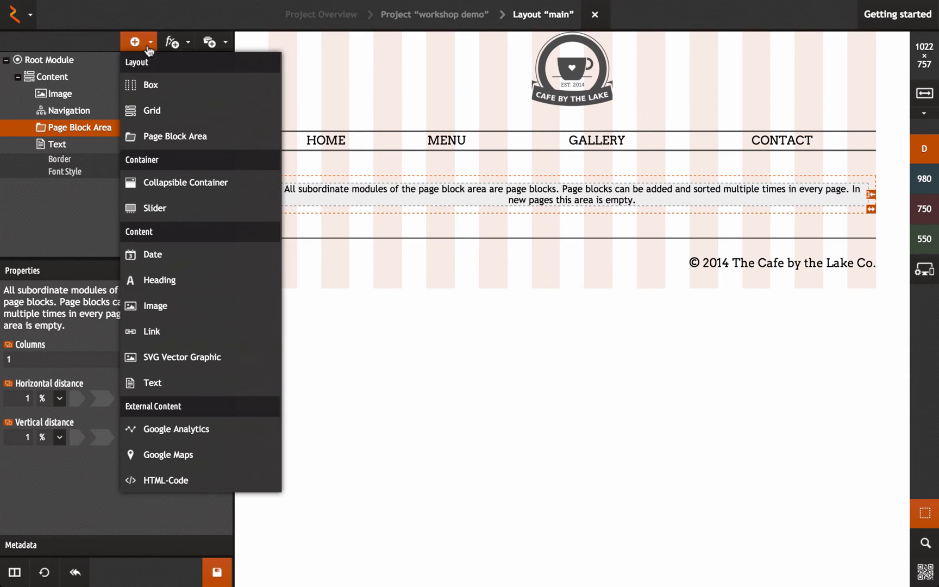
left_click(169, 280)
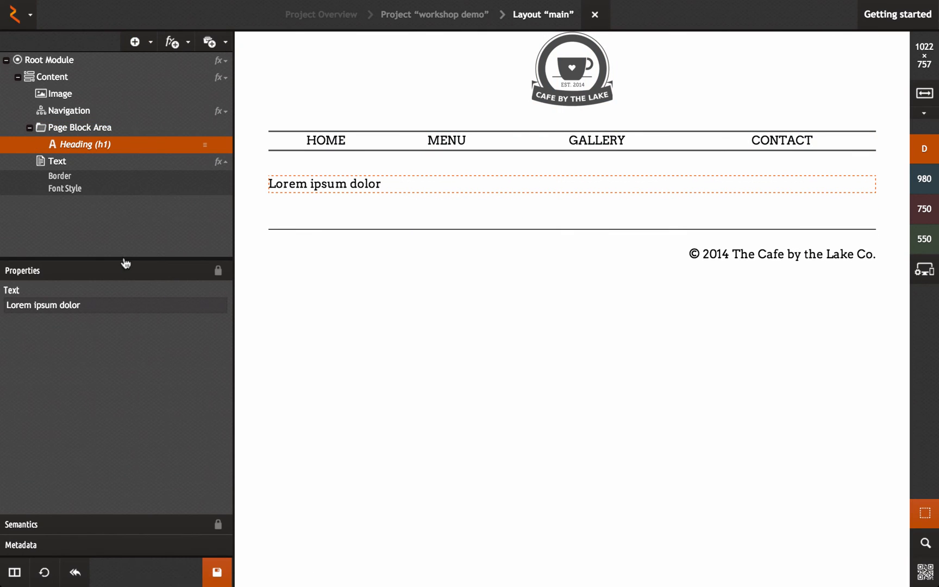
left_click(385, 183)
left_click_drag(385, 183, 268, 180)
left_click(380, 183)
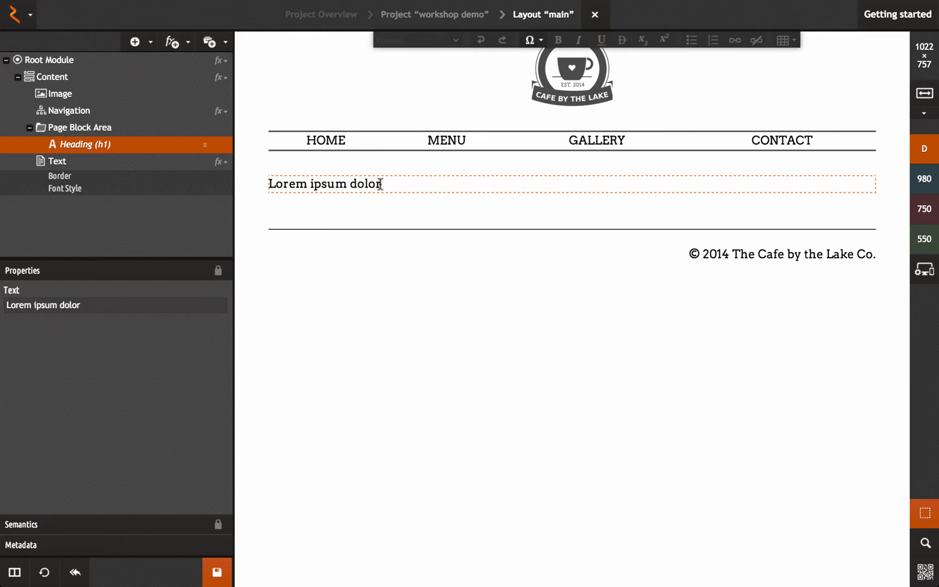
left_click_drag(381, 183, 281, 182)
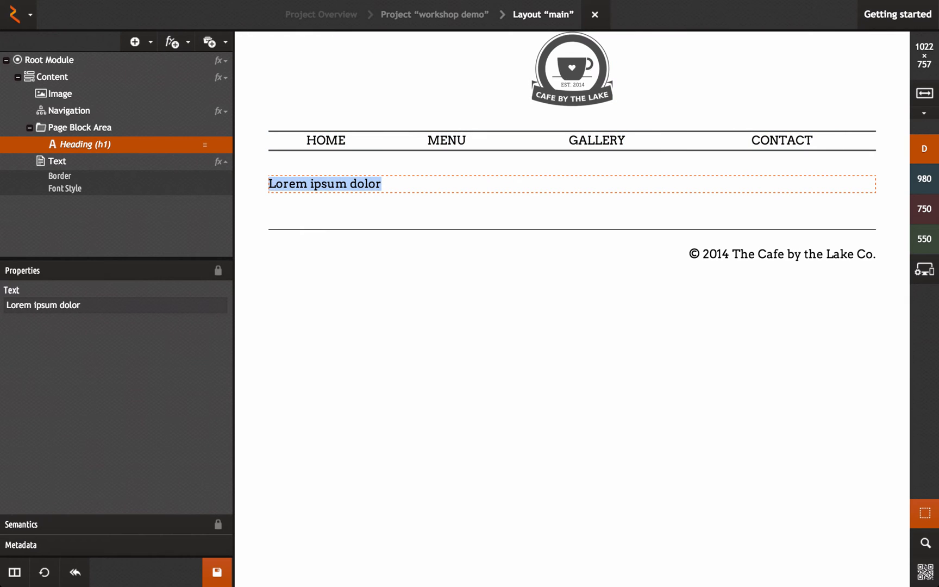
left_click(340, 185)
key("BackSpace")
key("BackSpace")
key("BackSpace")
key("BackSpace")
left_click_drag(352, 184, 298, 181)
key("BackSpace")
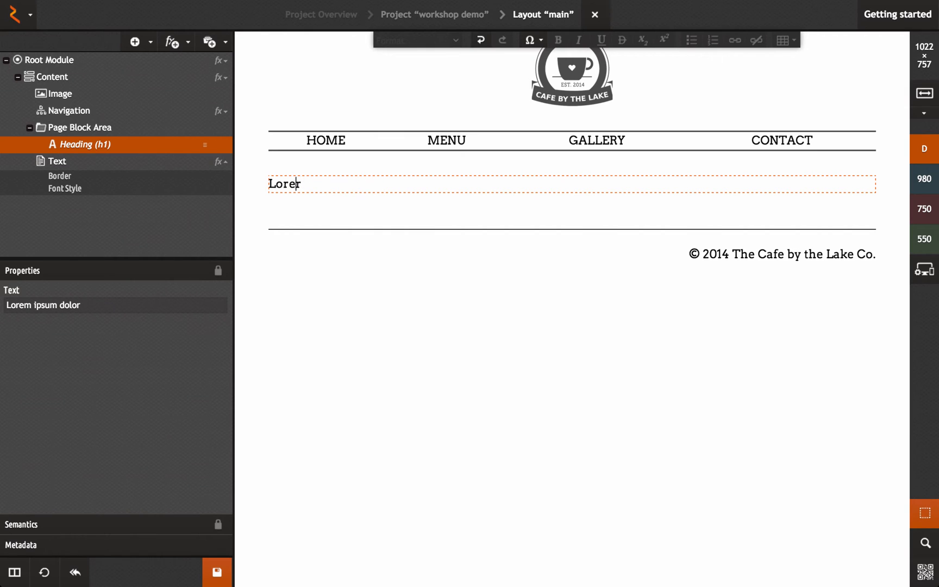
key("BackSpace")
key("BackSpace")
key("BackSpace")
key("Delete")
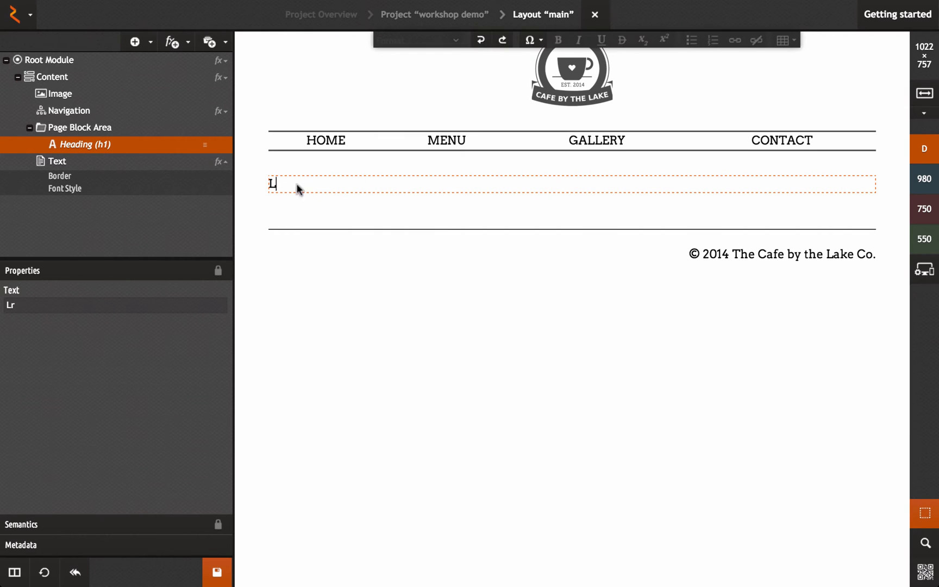
type("Headline 1")
Insert a Text module below the heading in the Page Block Area, keeping its placeholder text.
left_click(125, 132)
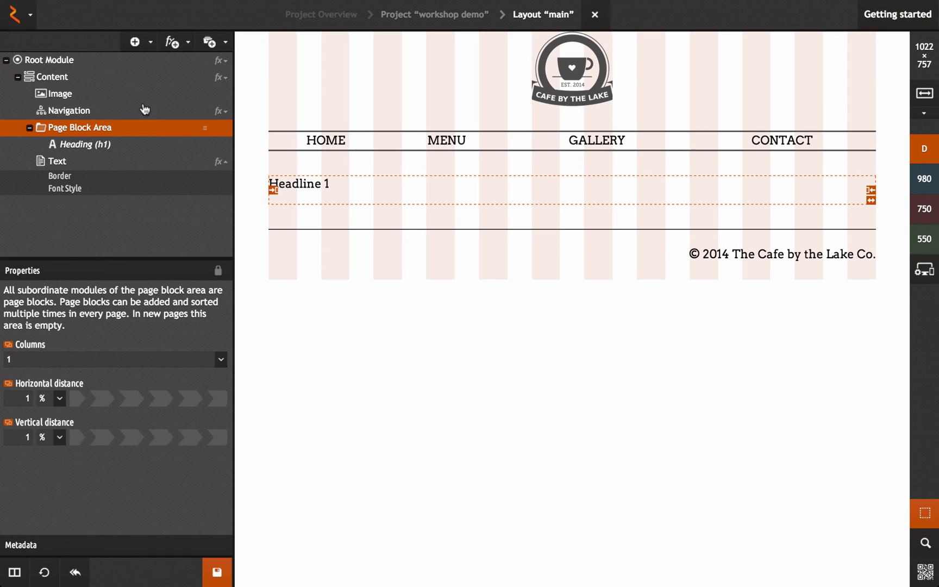
left_click(135, 42)
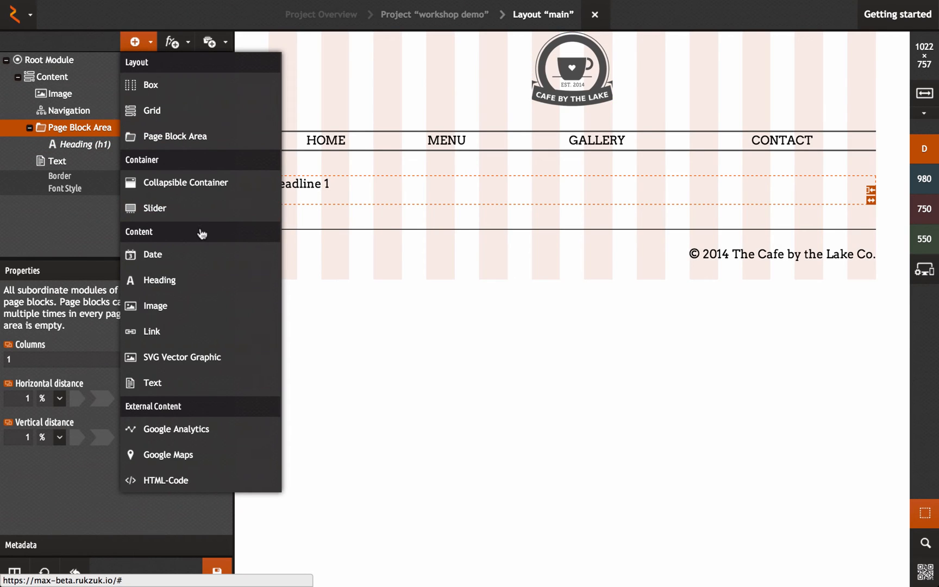
left_click(155, 383)
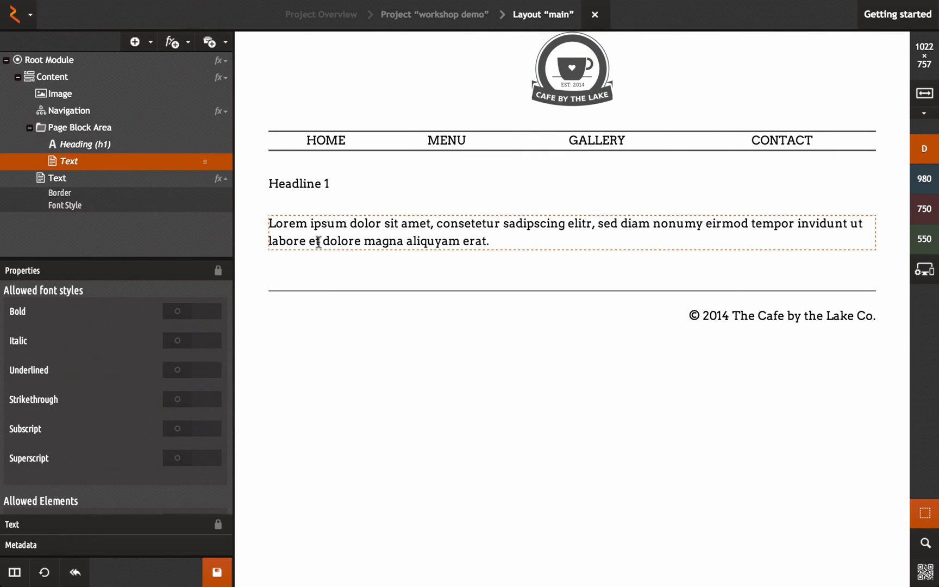
left_click(397, 231)
left_click_drag(298, 220, 477, 239)
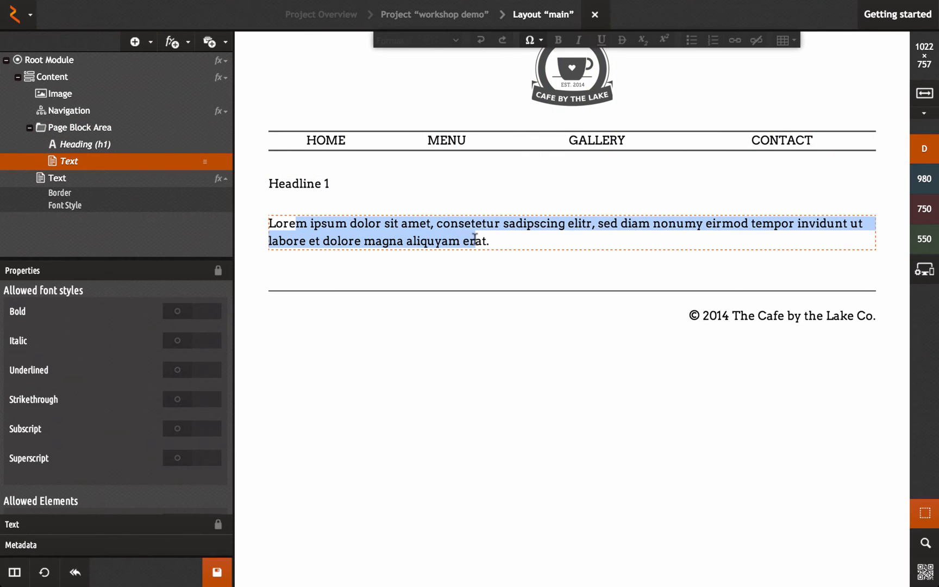
left_click(475, 241)
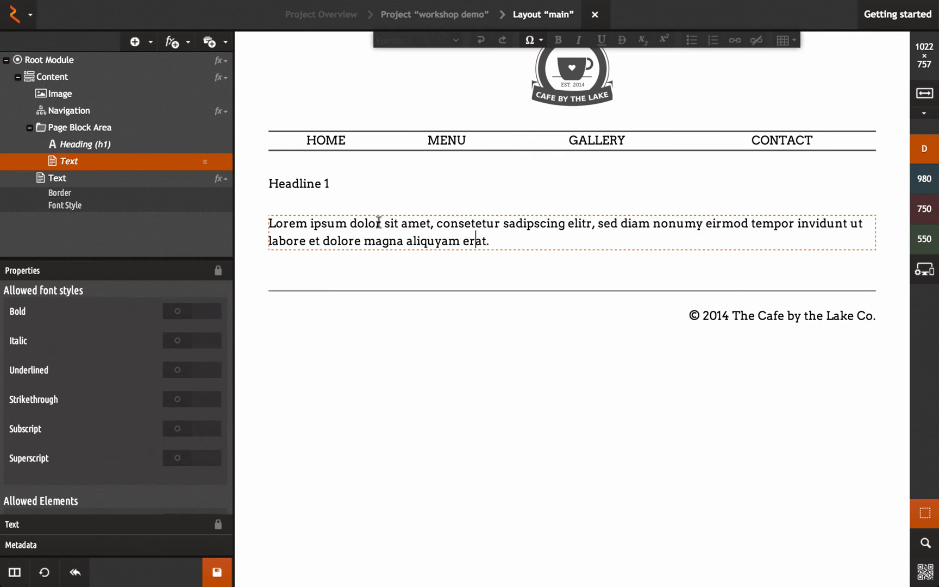
left_click(142, 146)
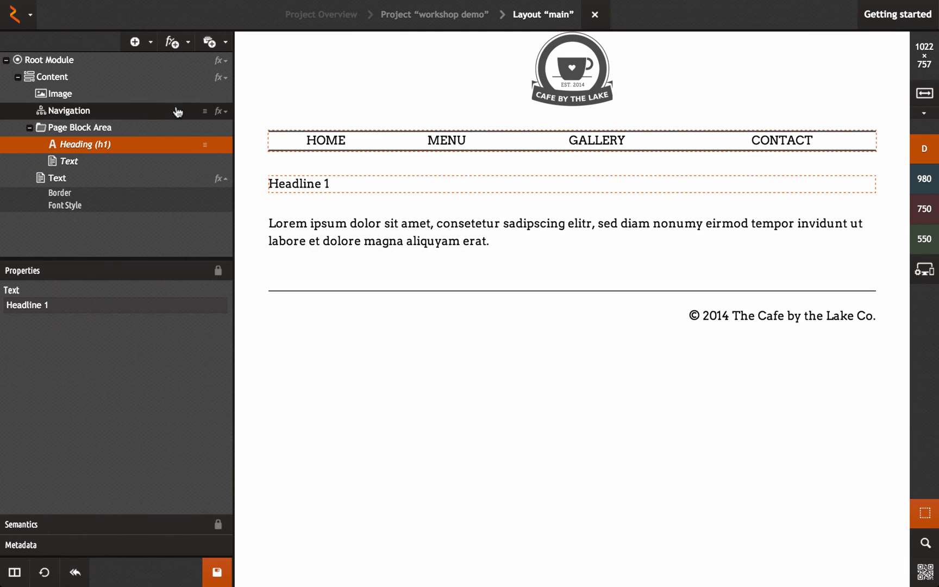
left_click(137, 161)
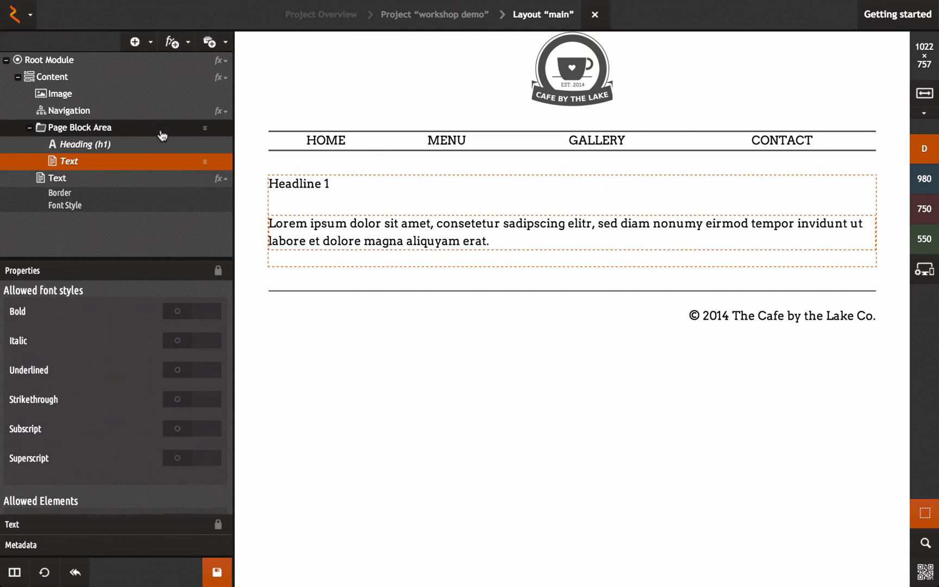
Insert an Image module below the text in the Page Block Area and shorten its placeholder to about half its height.
left_click(131, 128)
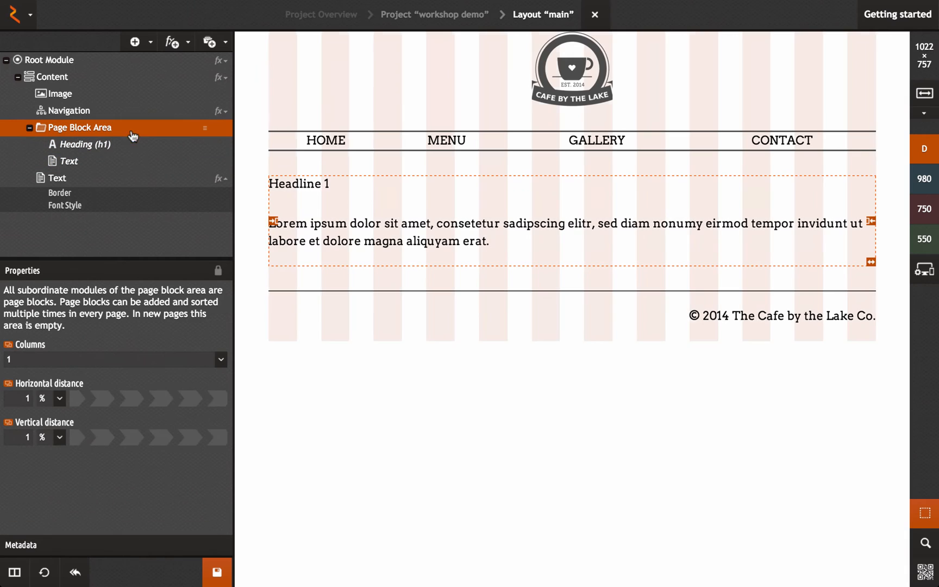
left_click(172, 42)
left_click(133, 41)
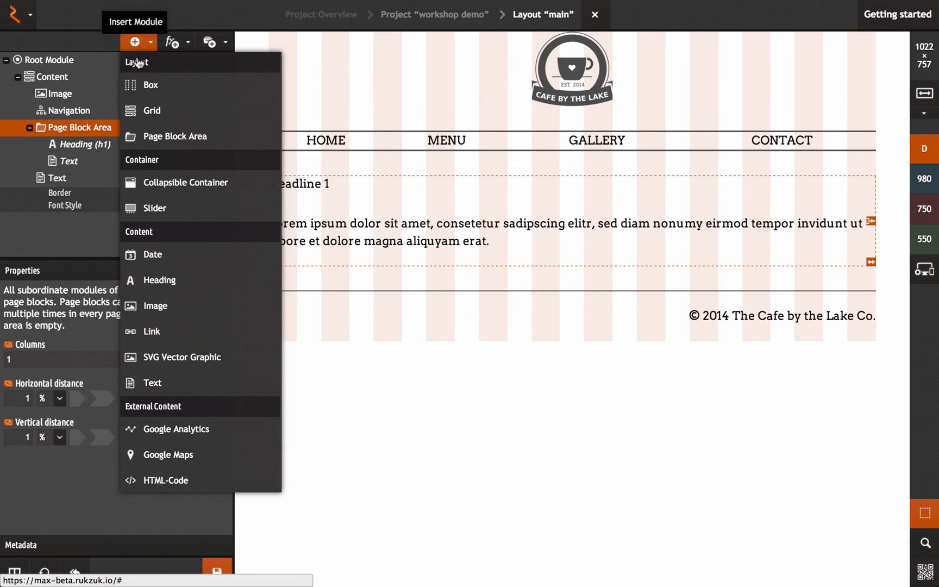
scroll(181, 177, "down", 1)
scroll(191, 216, "down", 1)
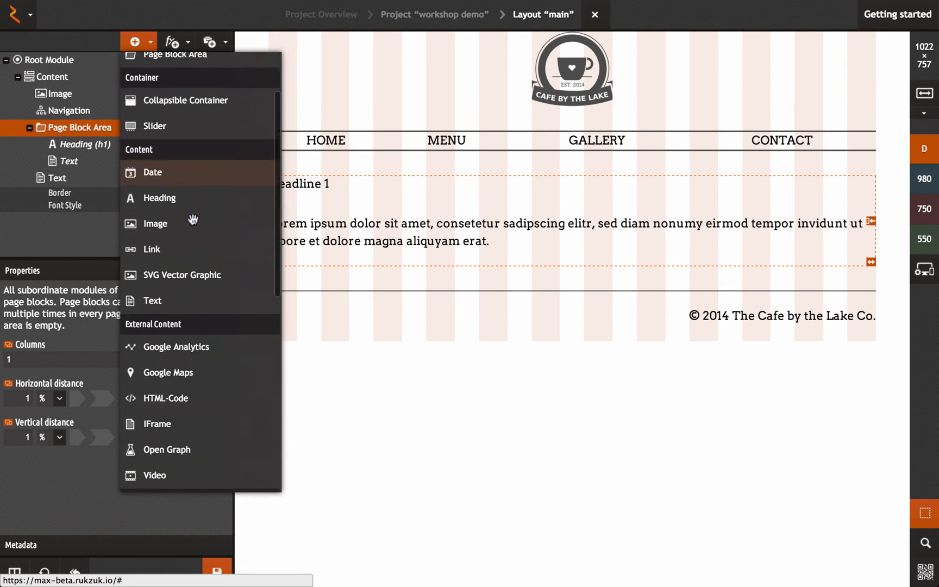
scroll(196, 219, "down", 5)
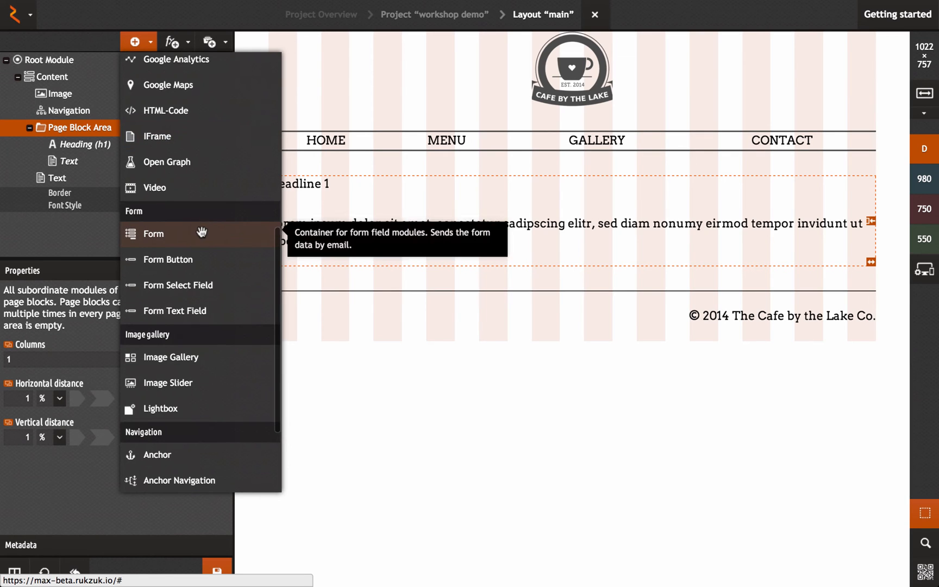
scroll(197, 383, "down", 4)
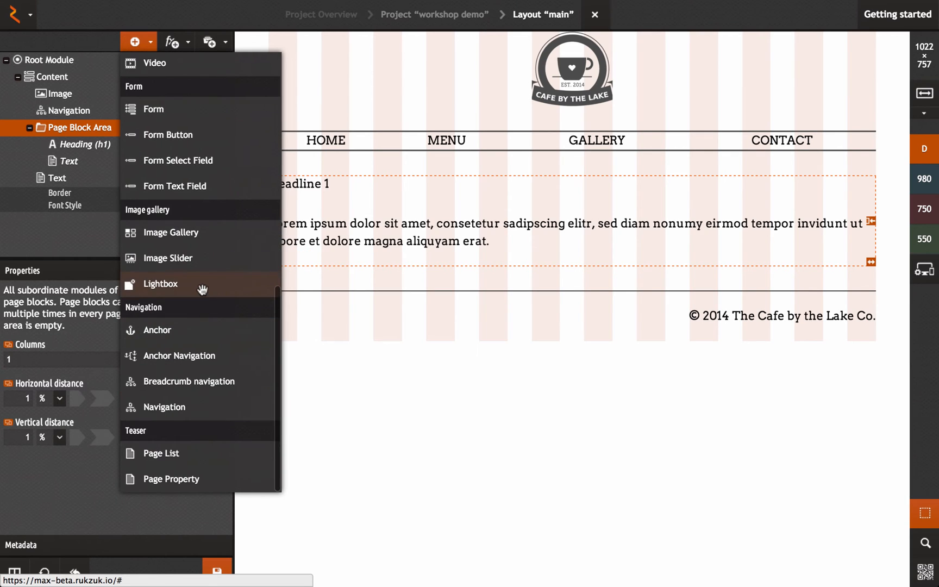
scroll(199, 272, "up", 6)
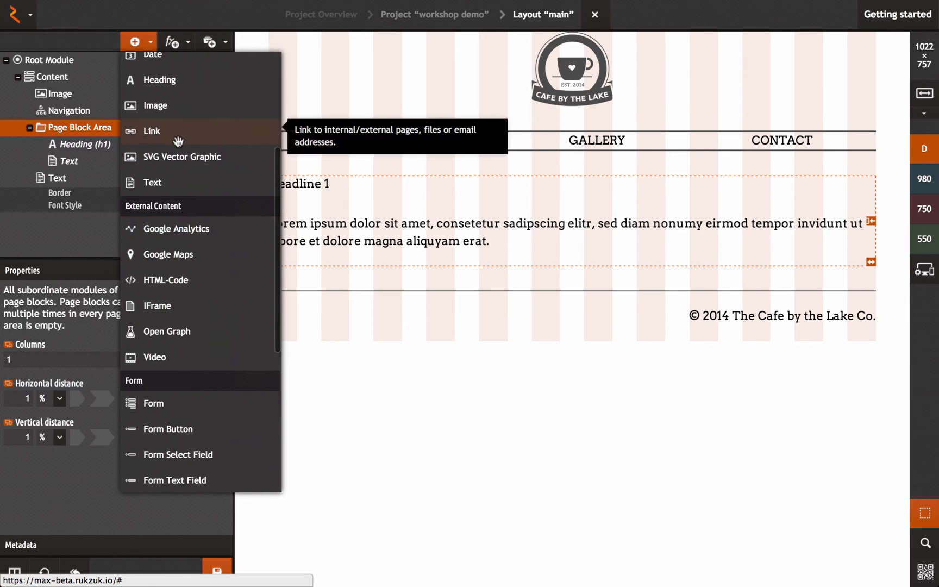
left_click(176, 109)
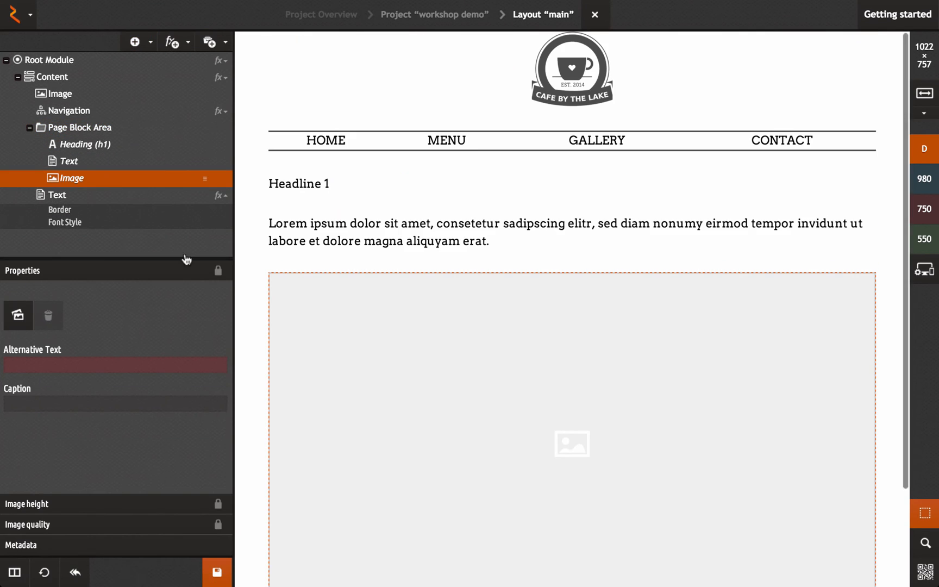
scroll(446, 269, "down", 2)
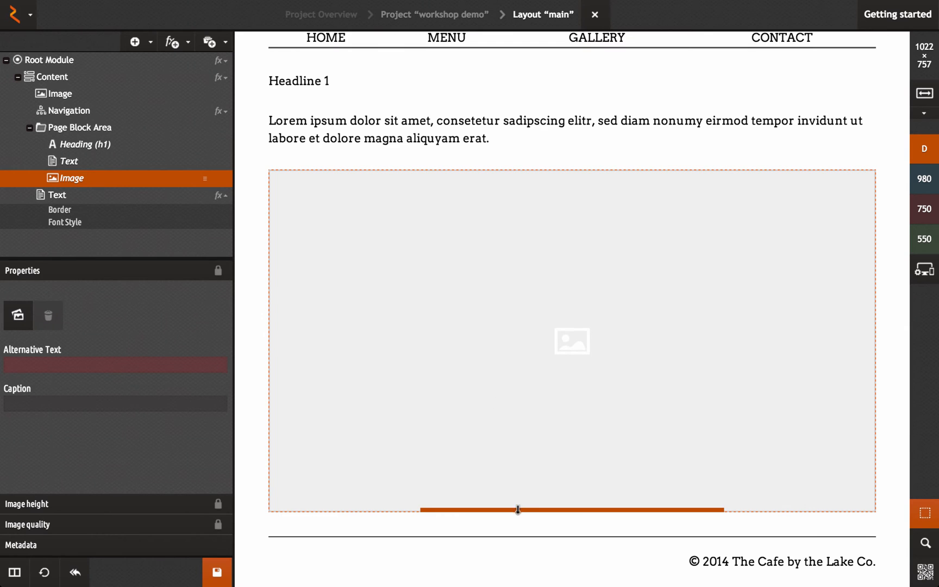
left_click_drag(518, 511, 519, 450)
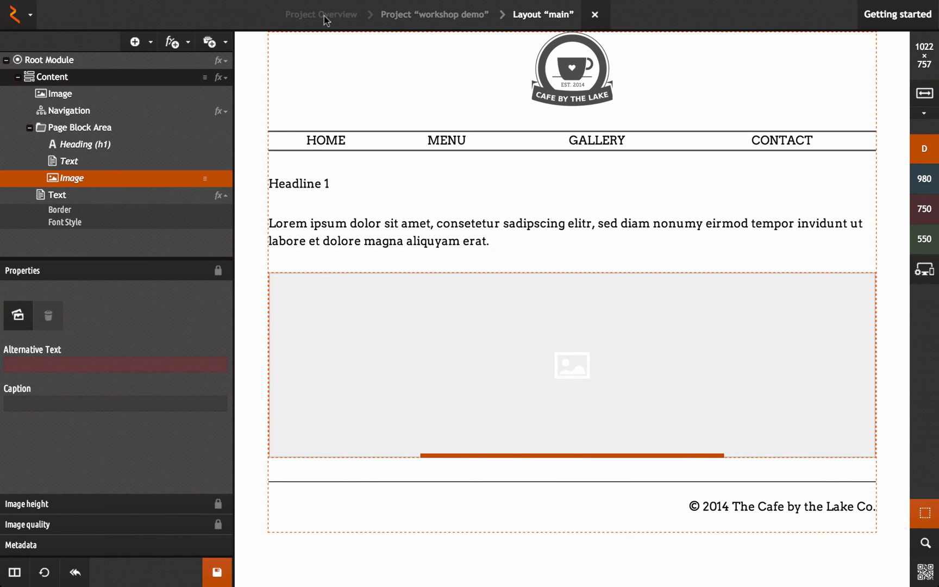
Switch to the example website and compare the content of its Home and Gallery pages.
left_click(171, 16)
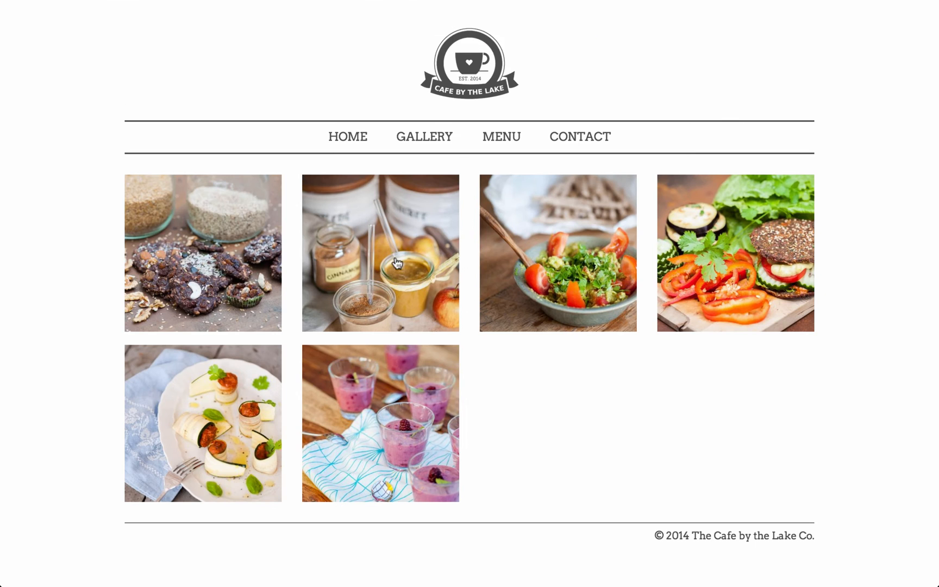
left_click(362, 144)
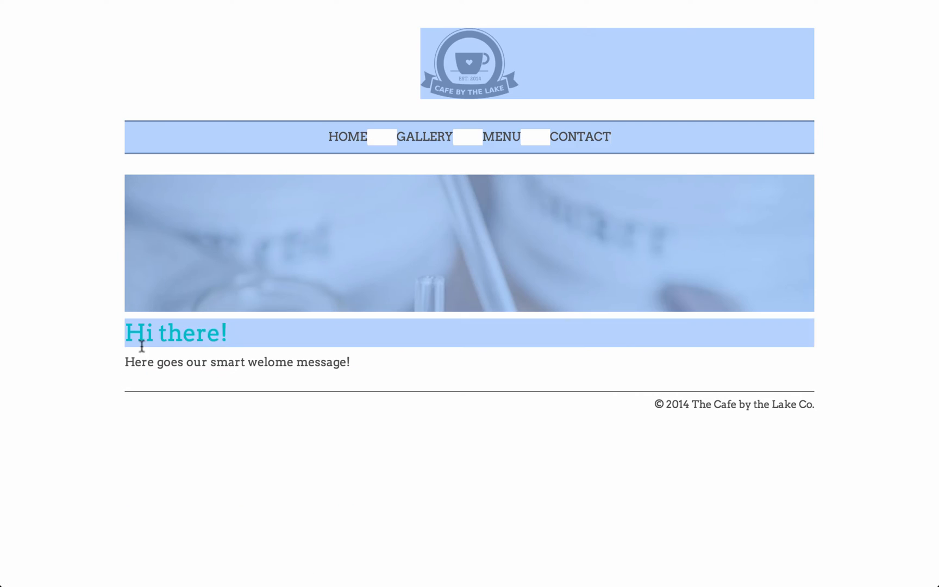
left_click_drag(351, 366, 220, 360)
left_click(221, 360)
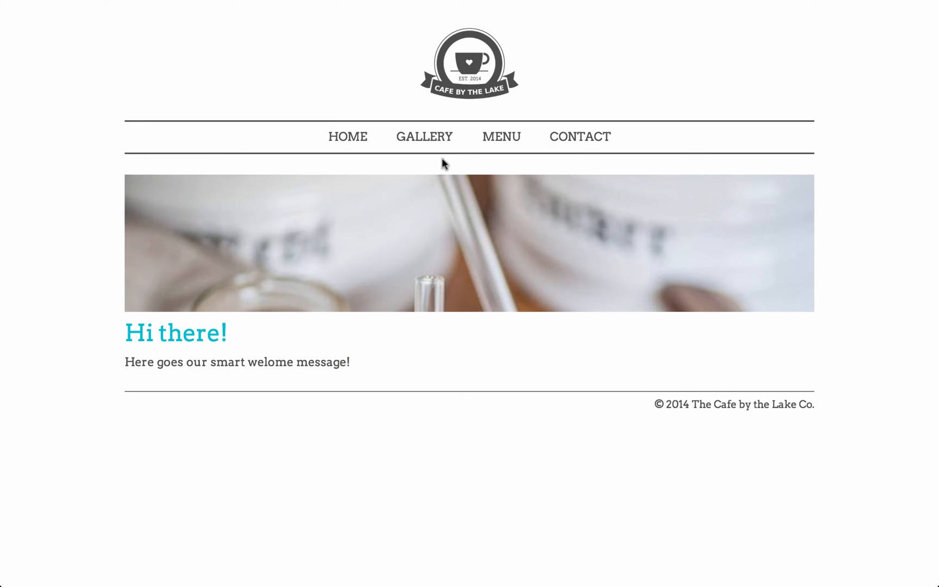
left_click(442, 139)
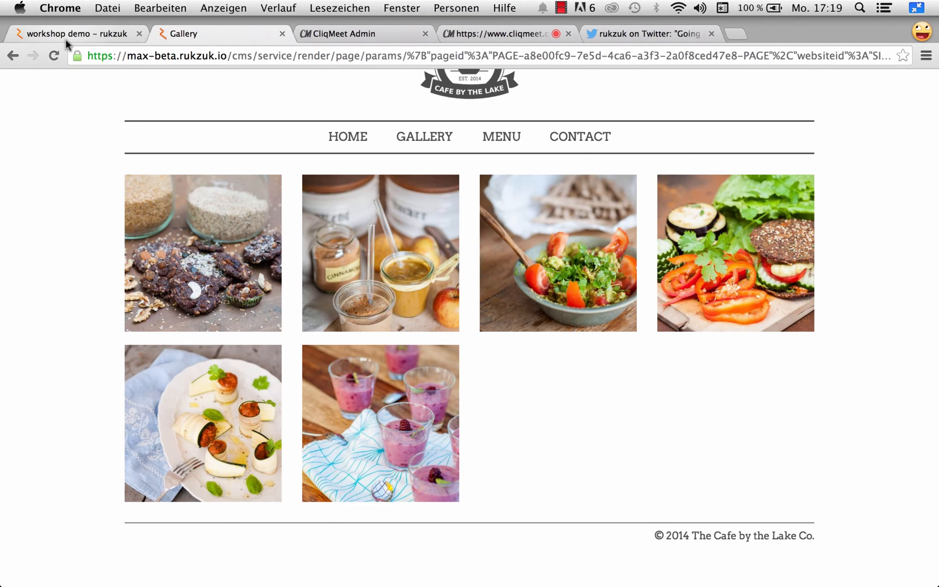
Return to the main layout, insert an Image Gallery module and place it directly below the Image module in the Page Block Area.
left_click(65, 39)
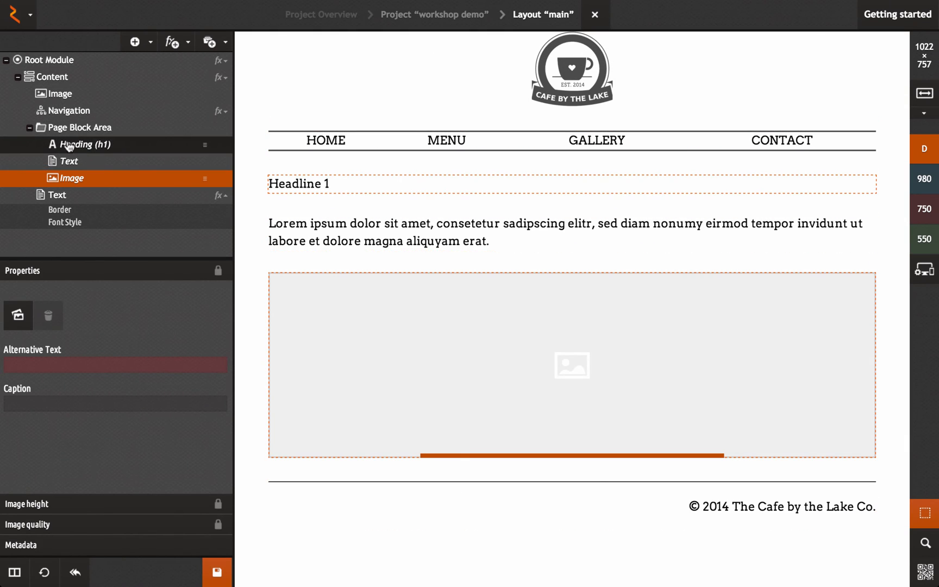
left_click(150, 43)
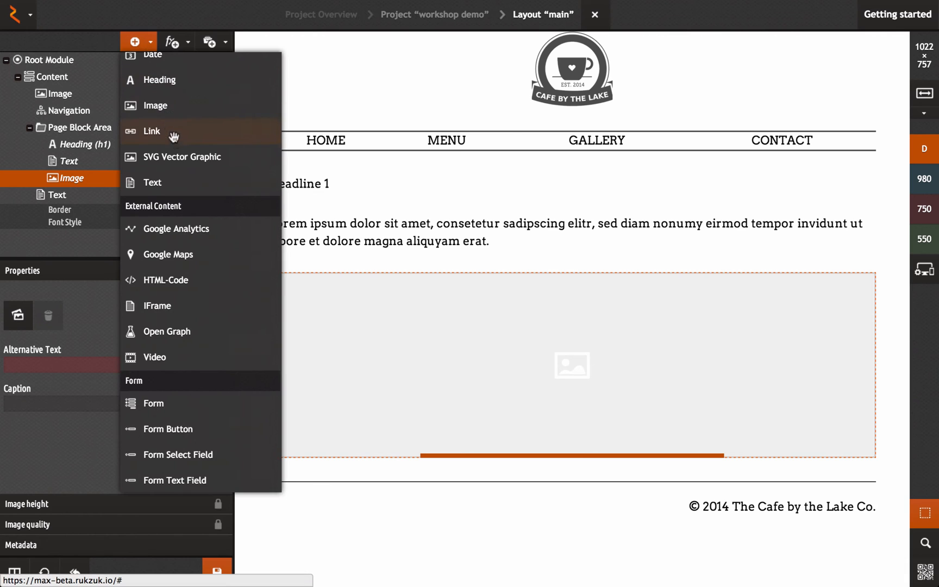
scroll(174, 135, "up", 3)
scroll(185, 179, "up", 2)
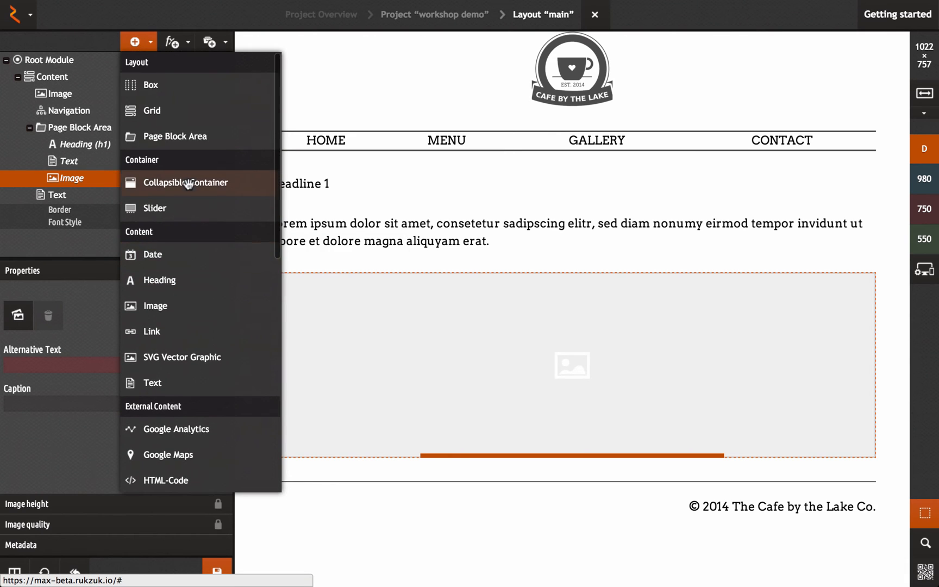
scroll(184, 179, "down", 6)
scroll(188, 179, "down", 2)
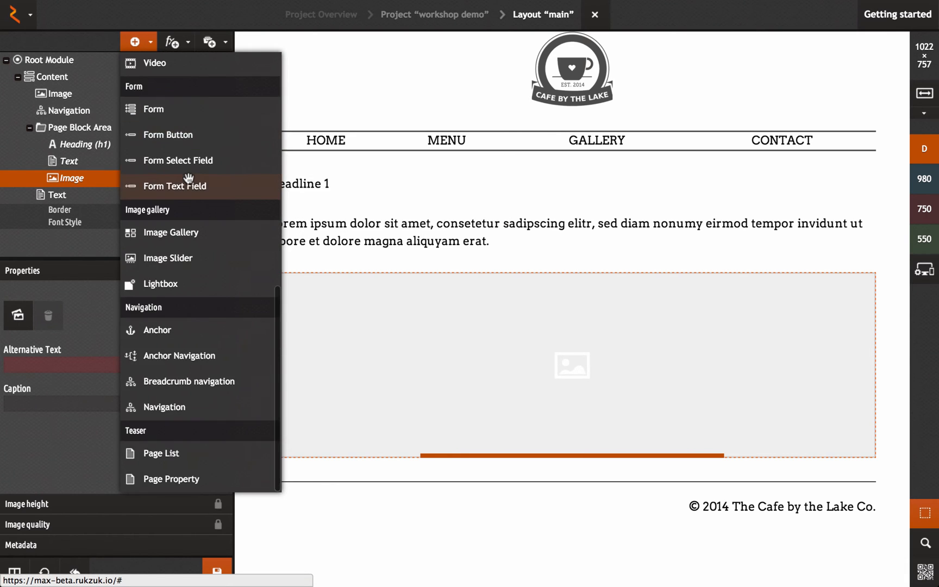
left_click(180, 237)
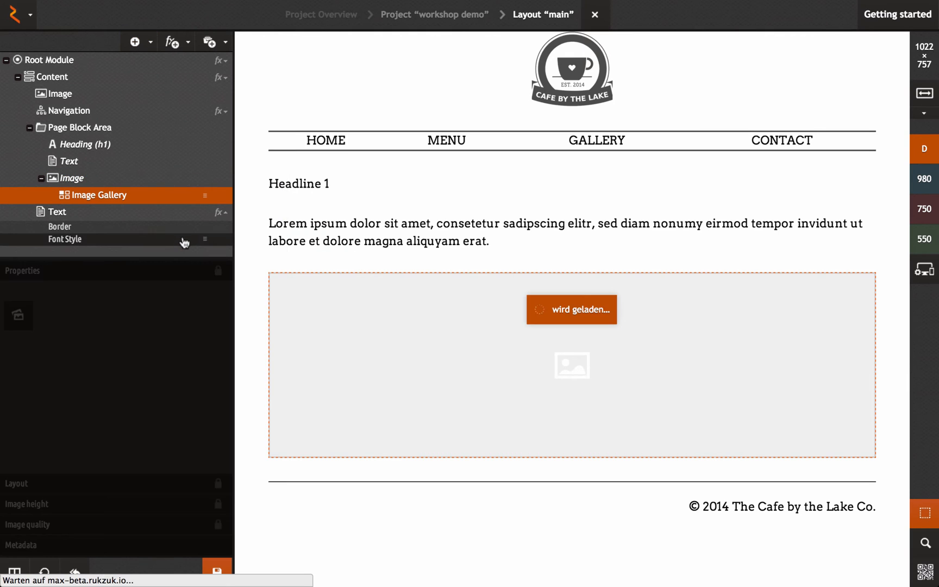
mouse_move(105, 195)
left_mouse_down()
mouse_move(79, 173)
mouse_move(89, 205)
left_mouse_up()
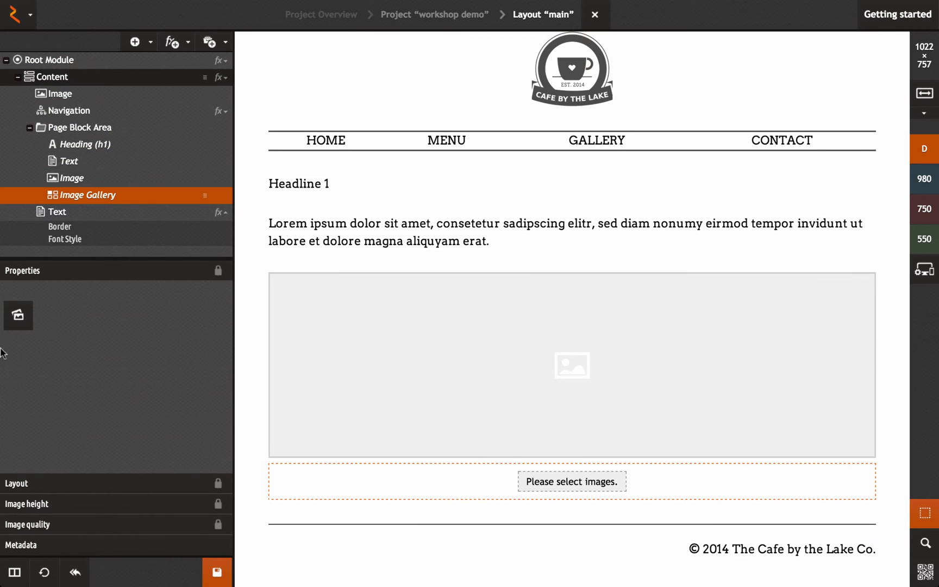
Fill the Image Gallery with RZ-0706.jpg, RZ-1134.jpg, RZ-1463.jpg and RZ-1606.jpg from the media library.
left_click(18, 320)
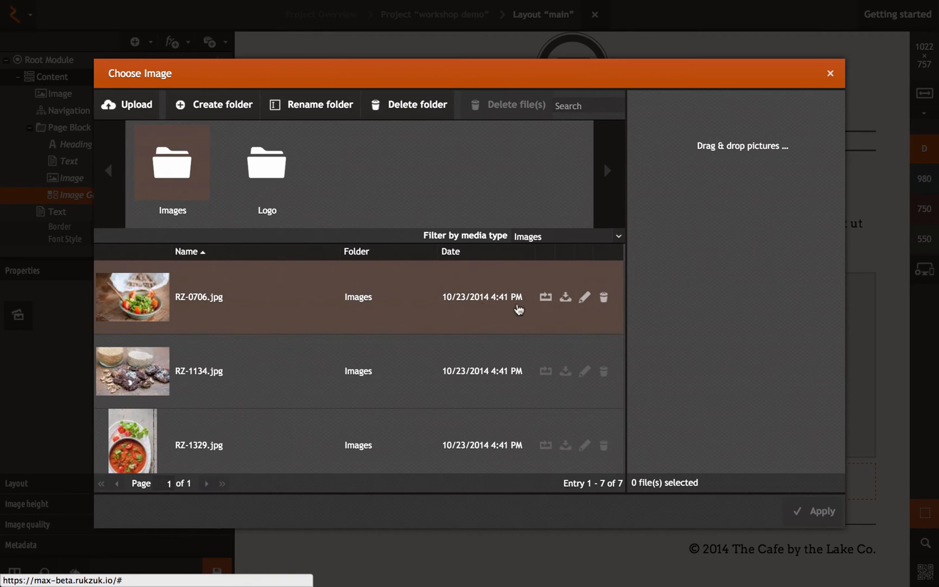
left_click_drag(518, 310, 679, 277)
left_click_drag(433, 342, 716, 326)
scroll(348, 375, "down", 3)
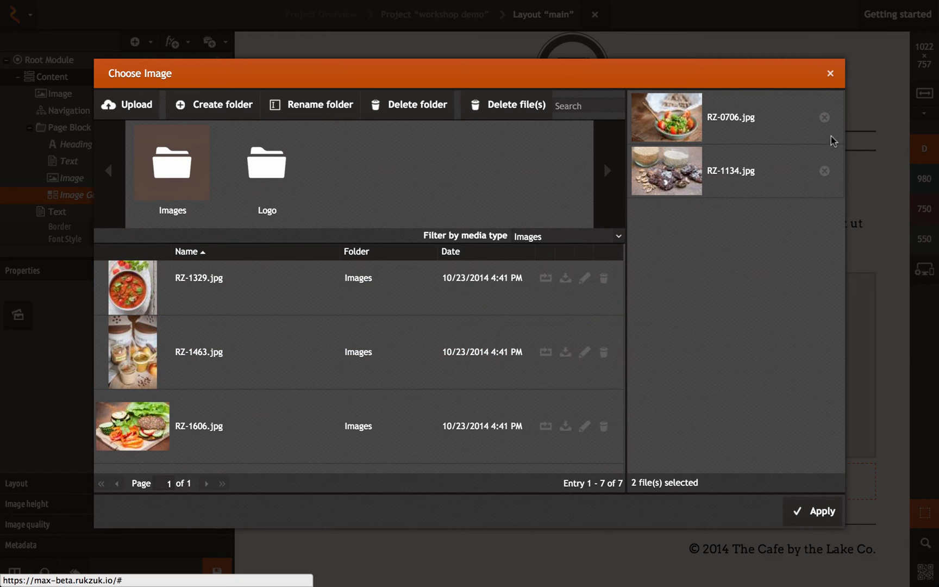
left_click_drag(395, 373, 679, 307)
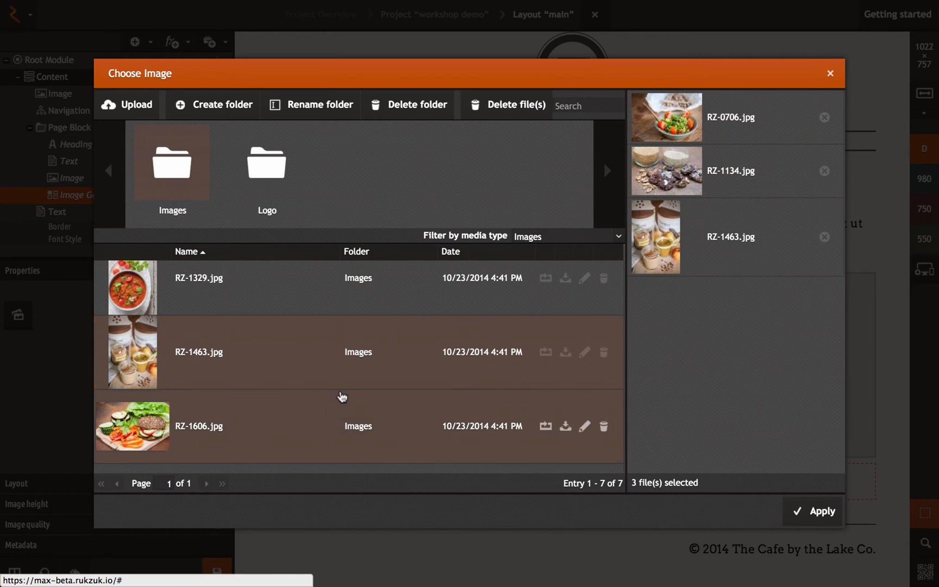
left_click_drag(249, 433, 693, 372)
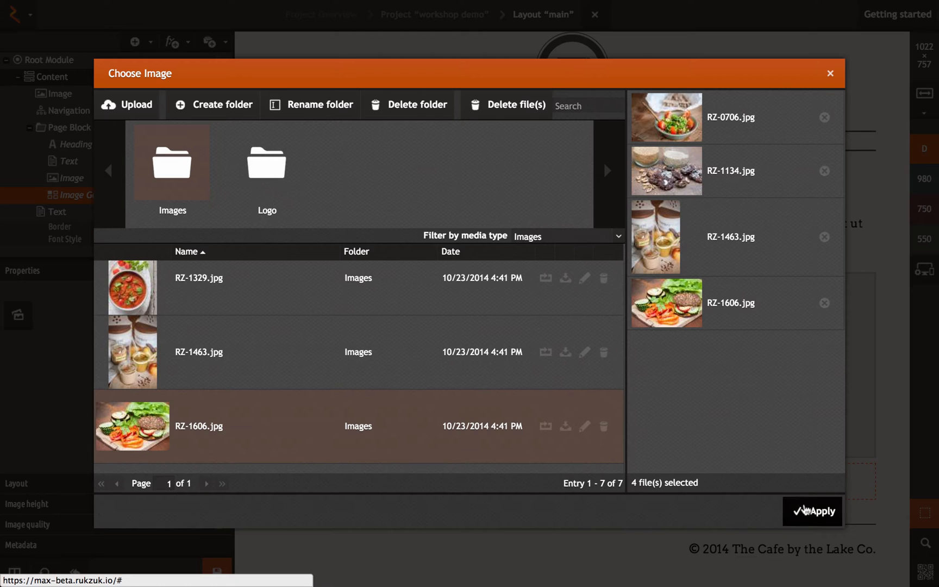
left_click(804, 510)
scroll(635, 380, "down", 5)
scroll(630, 373, "down", 2)
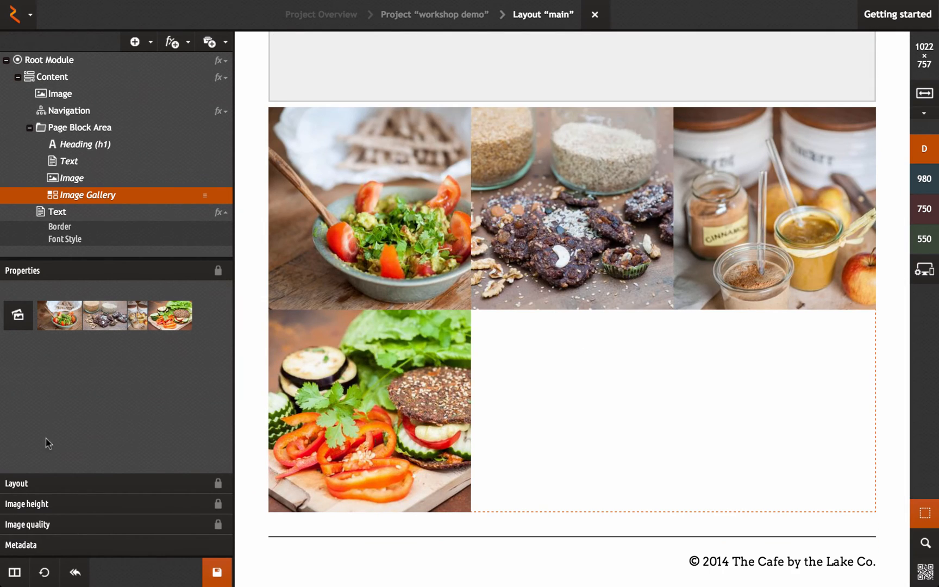
Set the Image Gallery layout to 4 columns with 10 px horizontal and 10 px vertical distance.
left_click(108, 484)
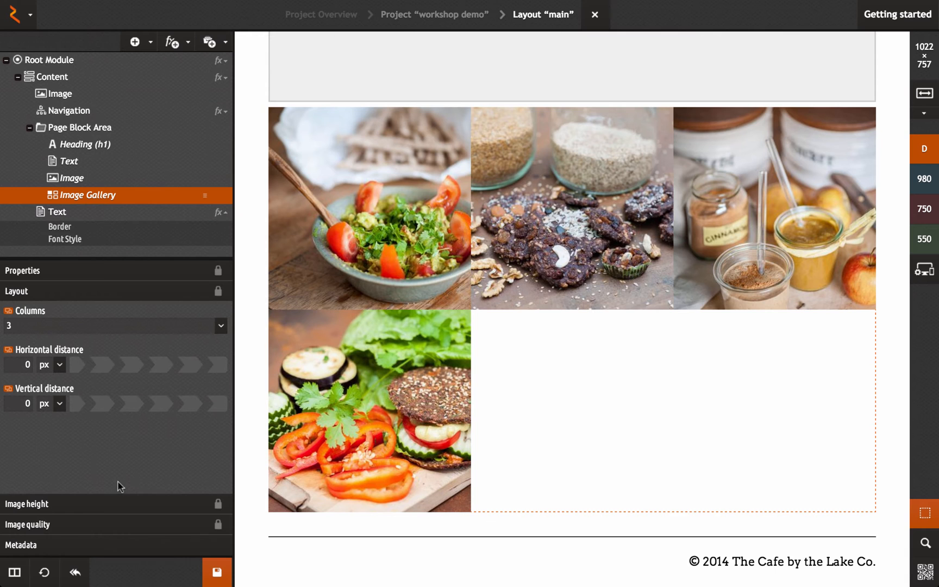
left_click(220, 326)
left_click(158, 378)
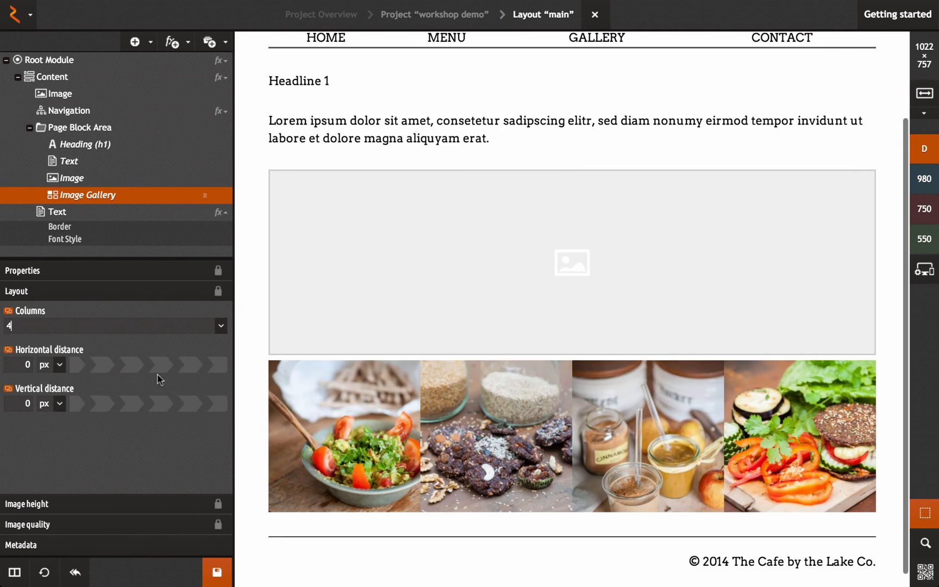
left_click_drag(119, 364, 218, 364)
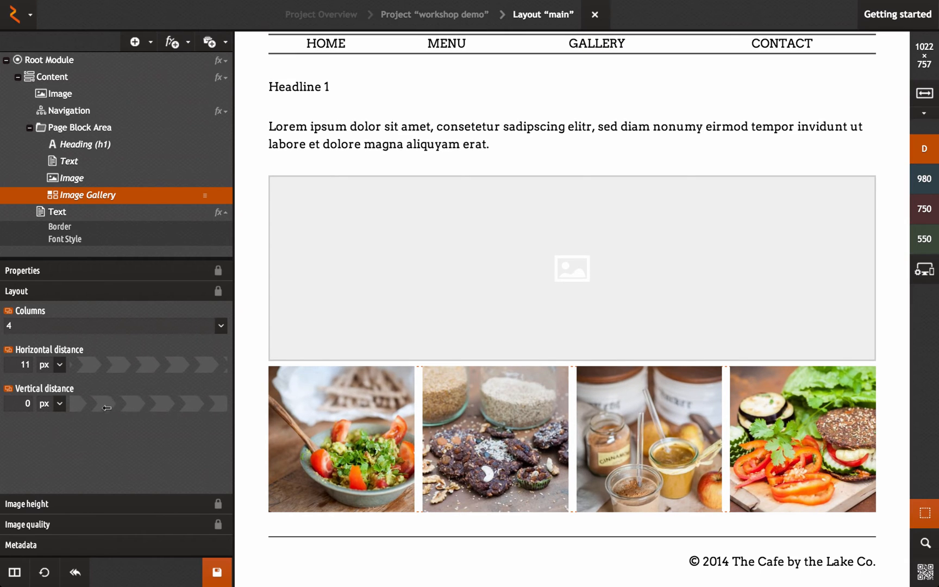
left_click_drag(106, 407, 195, 410)
left_click_drag(182, 365, 172, 365)
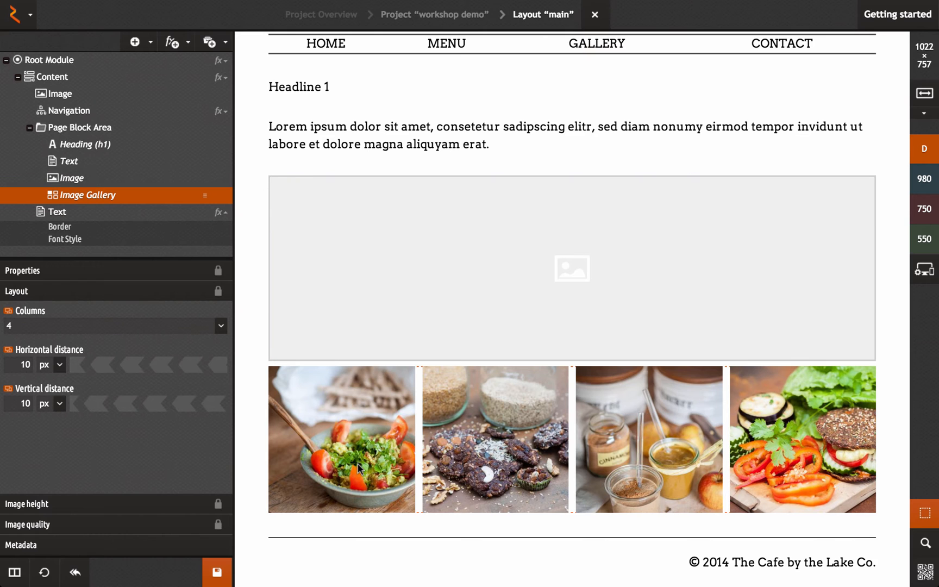
Switch to the example website and examine how the address text and map are arranged on its Contact page.
mouse_move(200, 37)
left_click(187, 21)
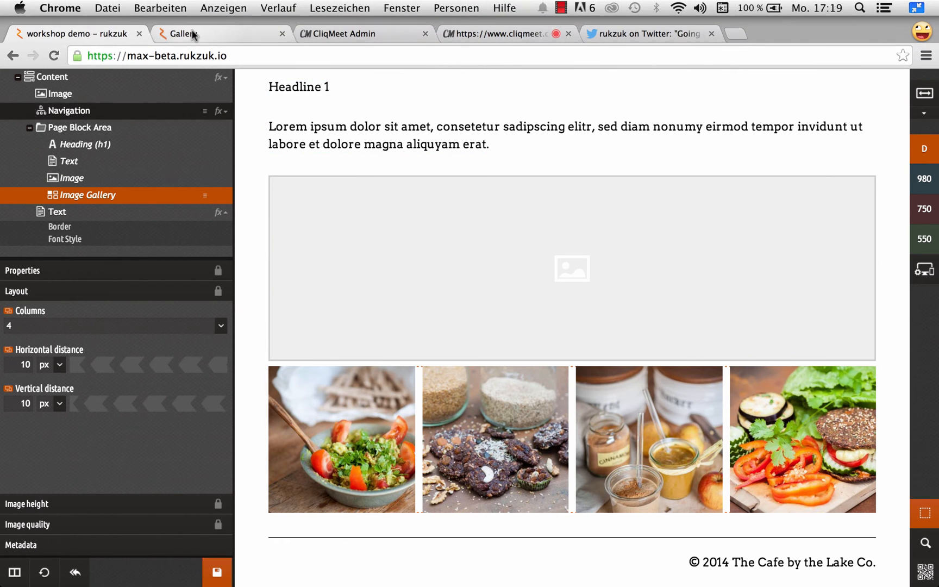
left_click(562, 140)
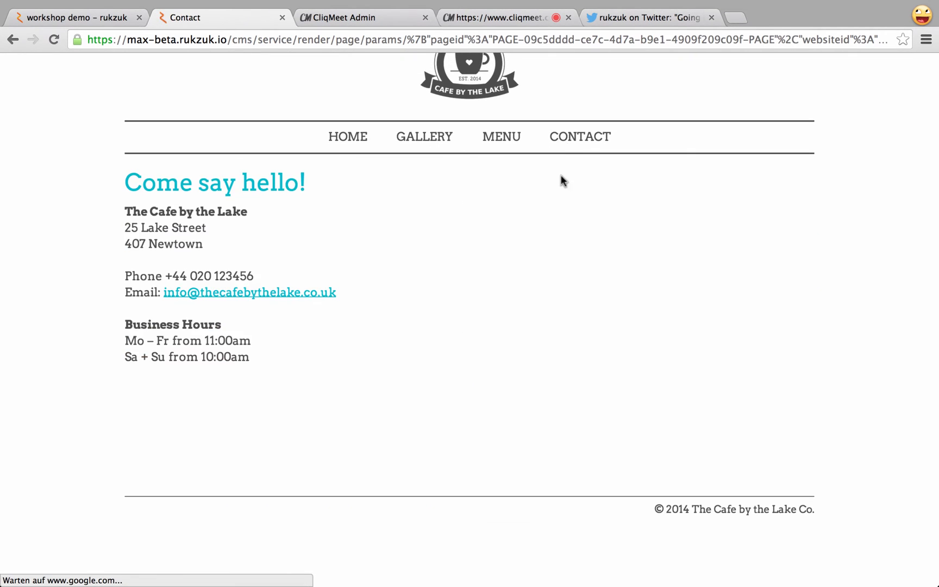
left_click_drag(160, 220, 189, 241)
left_click(269, 254)
left_click(311, 266)
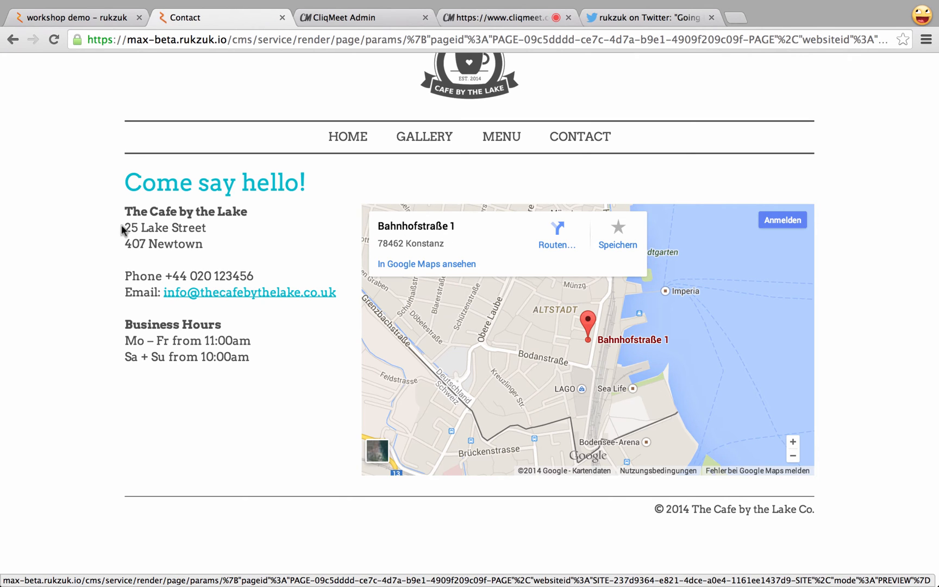
key("super+a")
left_click(848, 450)
left_click_drag(719, 532, 128, 220)
left_click(153, 227)
Return to the main layout, insert a Box module below the Image Gallery and rename it "map and text".
left_click(96, 17)
left_click(146, 44)
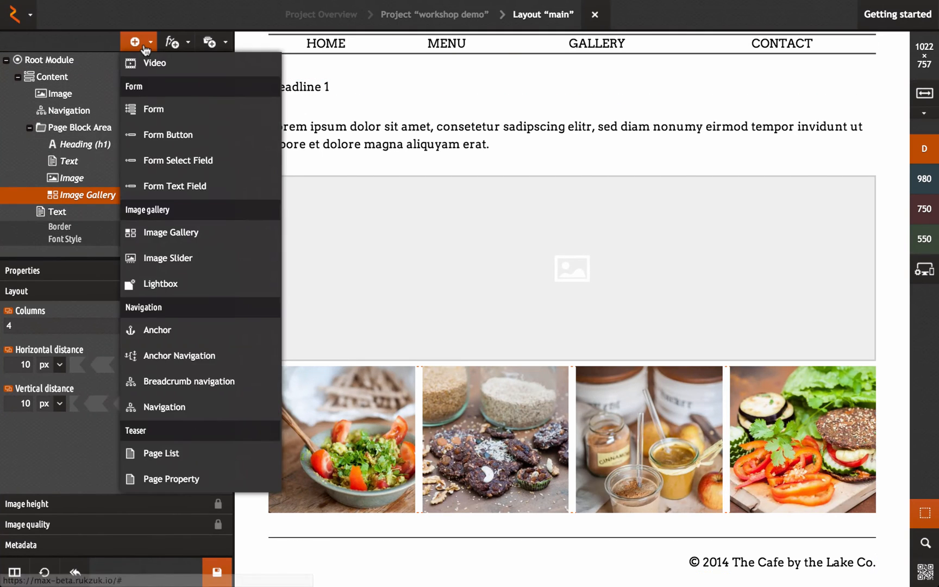
scroll(169, 109, "up", 5)
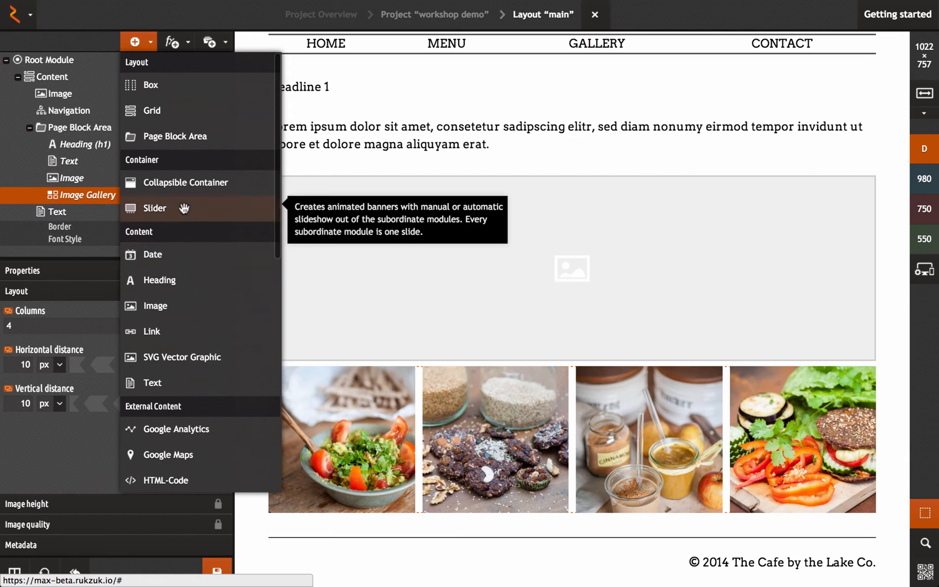
left_click(169, 86)
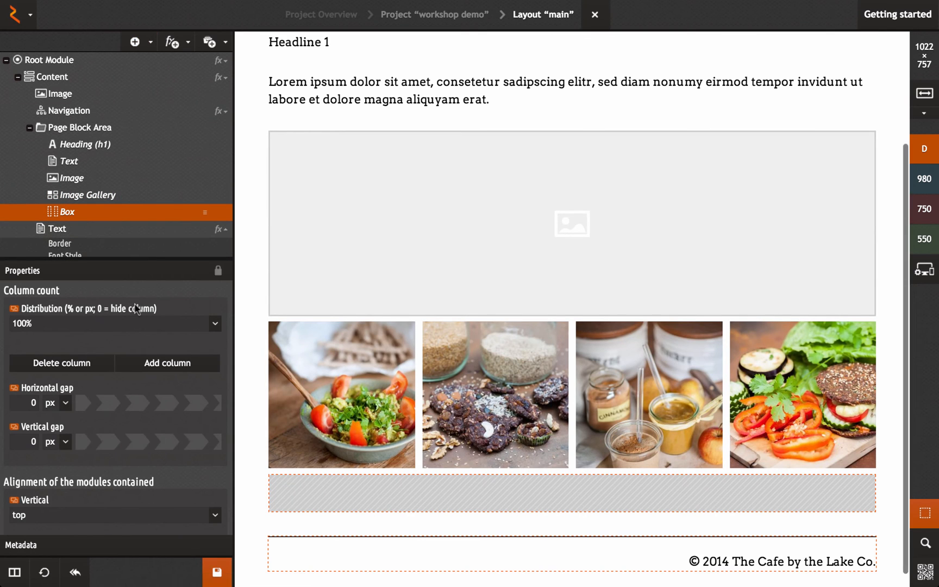
right_click(98, 218)
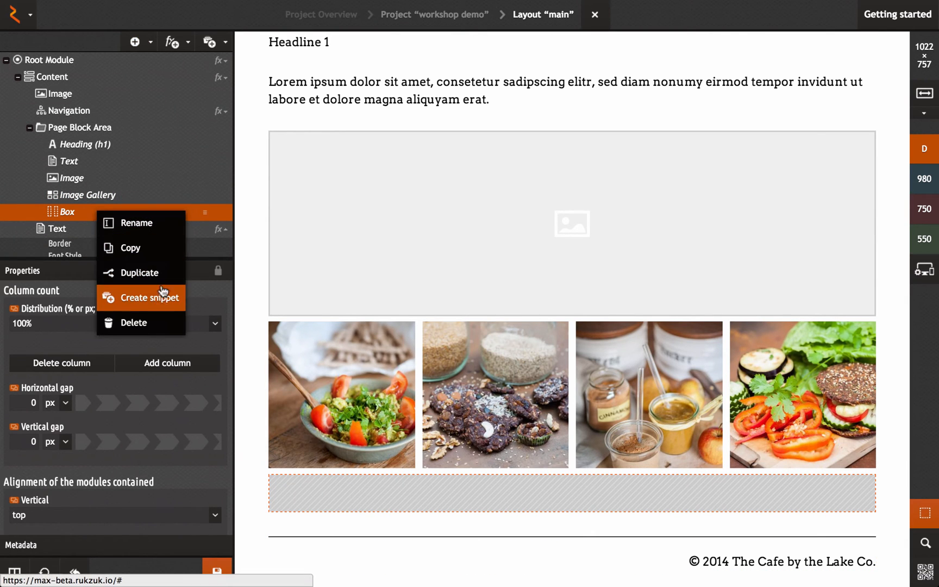
left_click(157, 225)
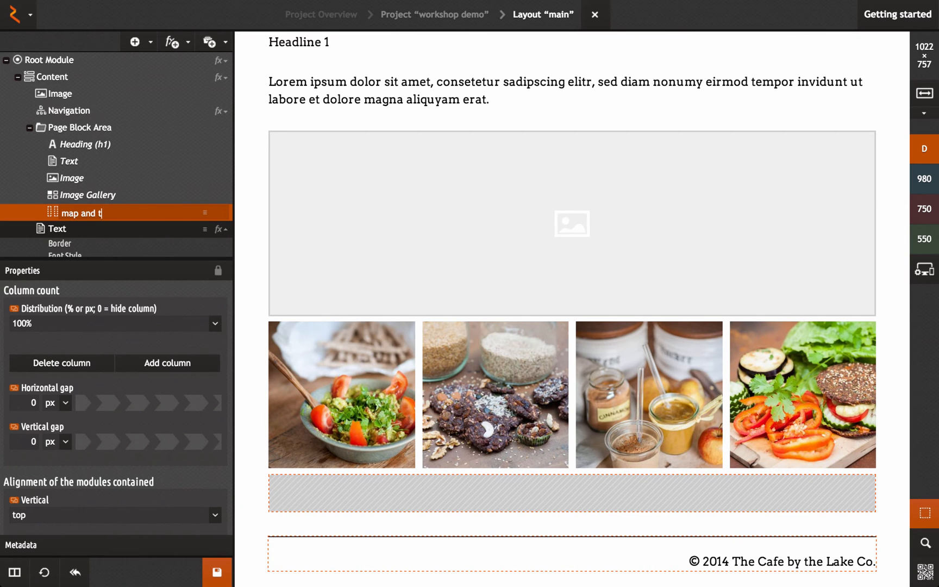
key("Return")
scroll(163, 174, "down", 1)
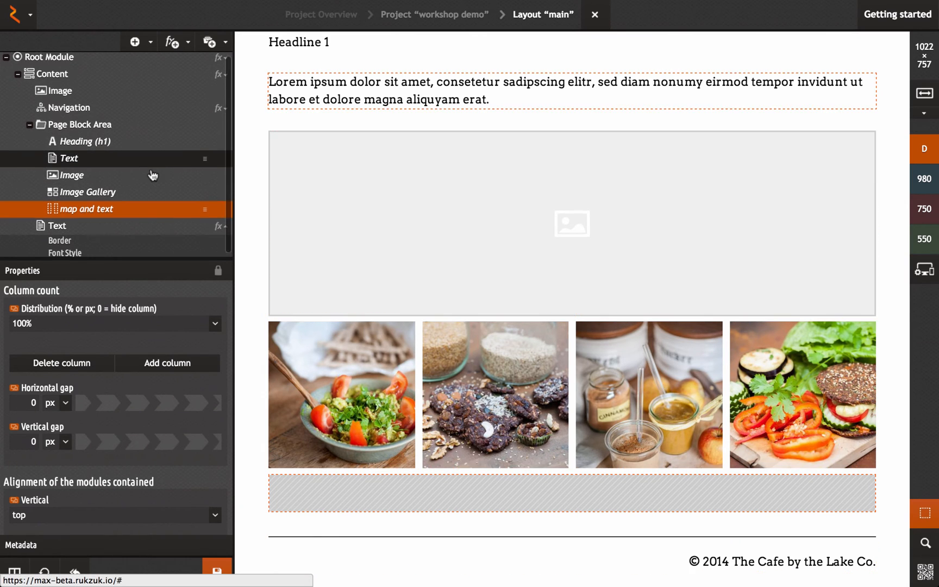
Insert a Google Maps module inside the "map and text" box.
left_click(147, 44)
mouse_move(158, 51)
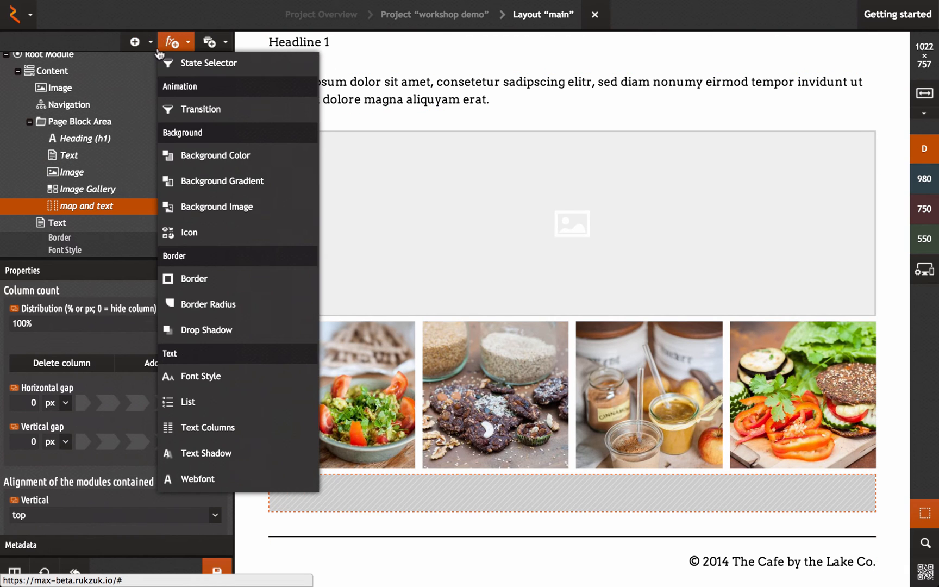
mouse_move(133, 43)
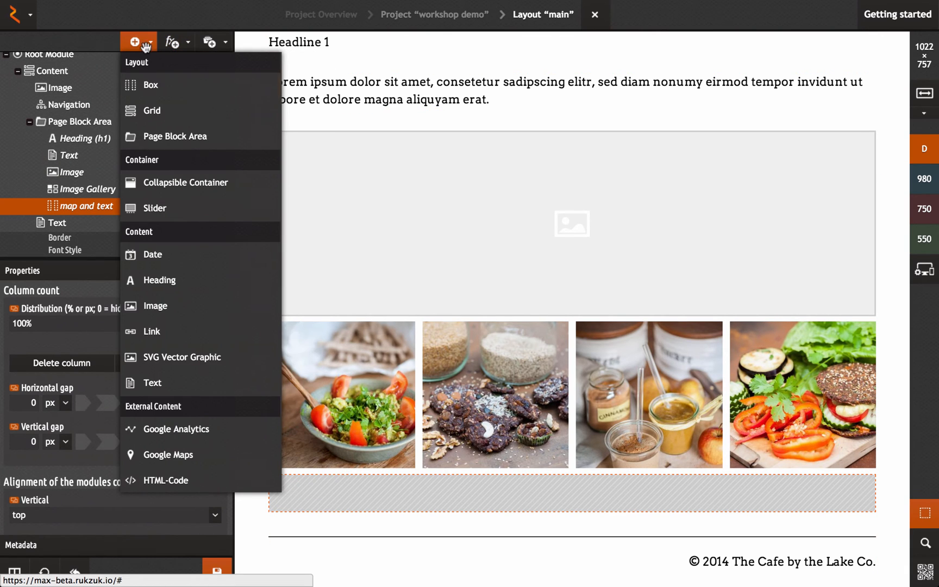
scroll(170, 228, "down", 2)
left_click(189, 334)
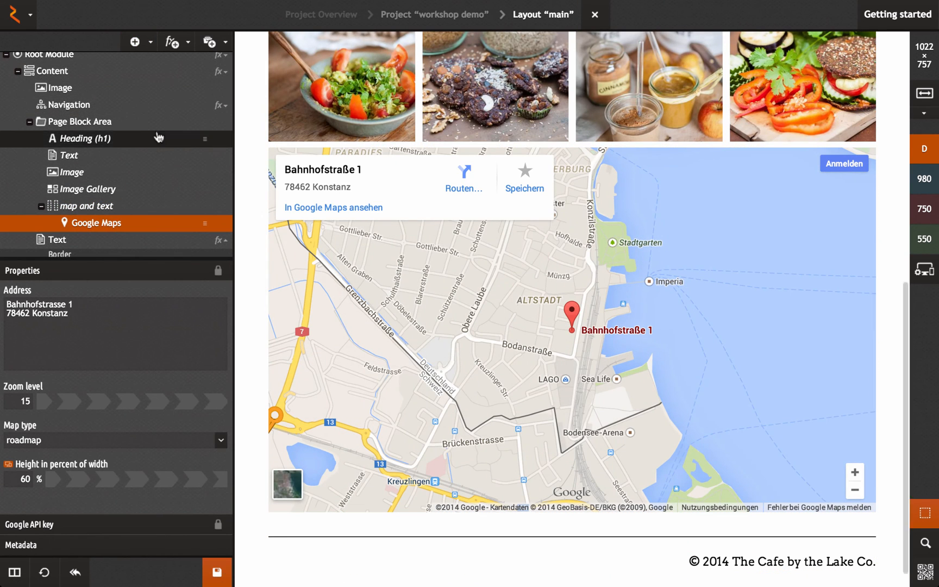
Delete the "map and text" box together with the map it contains.
left_click(151, 43)
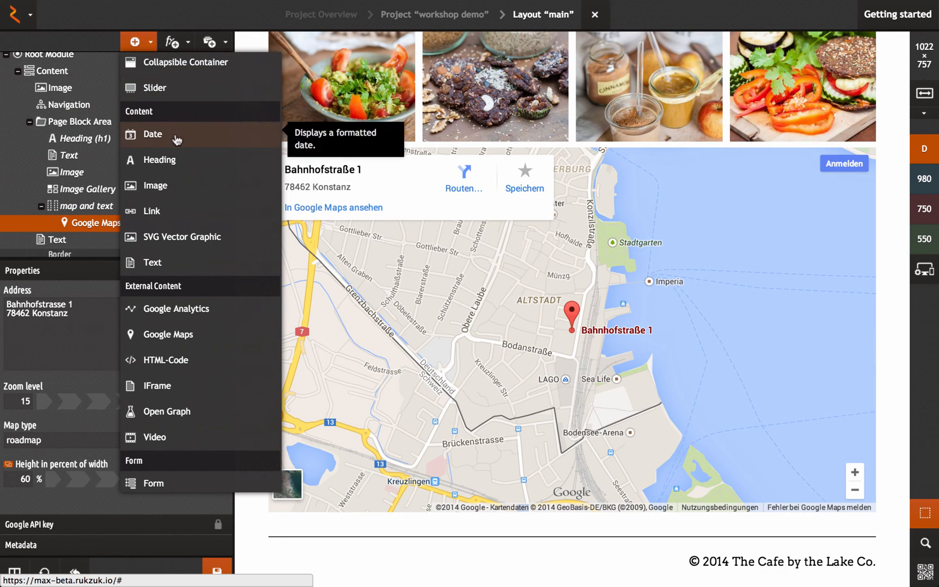
left_click(90, 210)
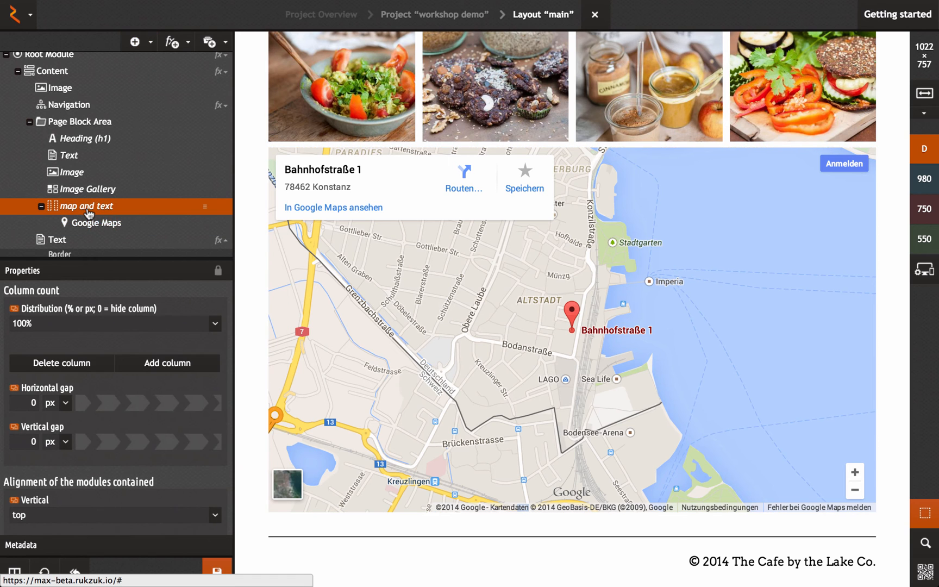
right_click(91, 211)
left_click(122, 319)
key("Return")
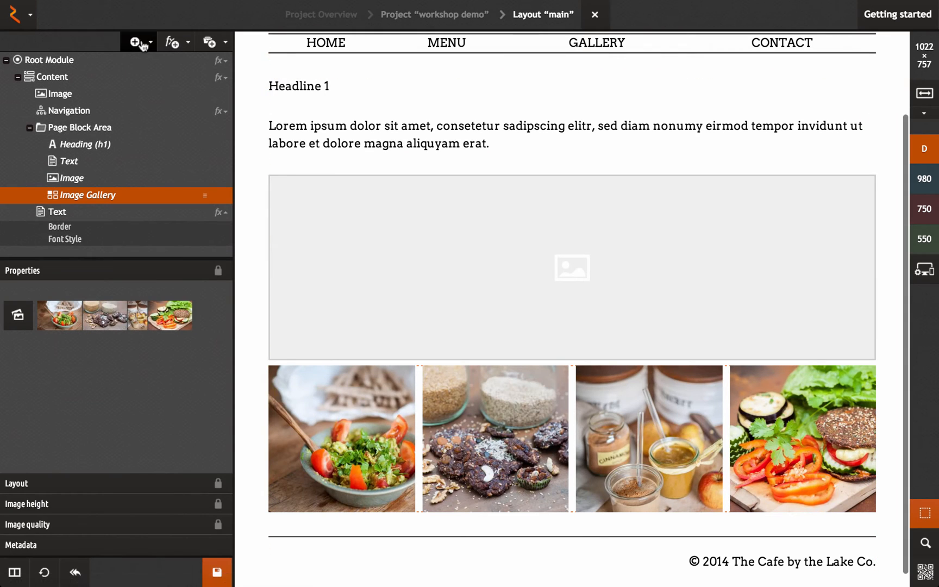
Look again at the text block beside the map on the example website's Contact page.
left_click(136, 42)
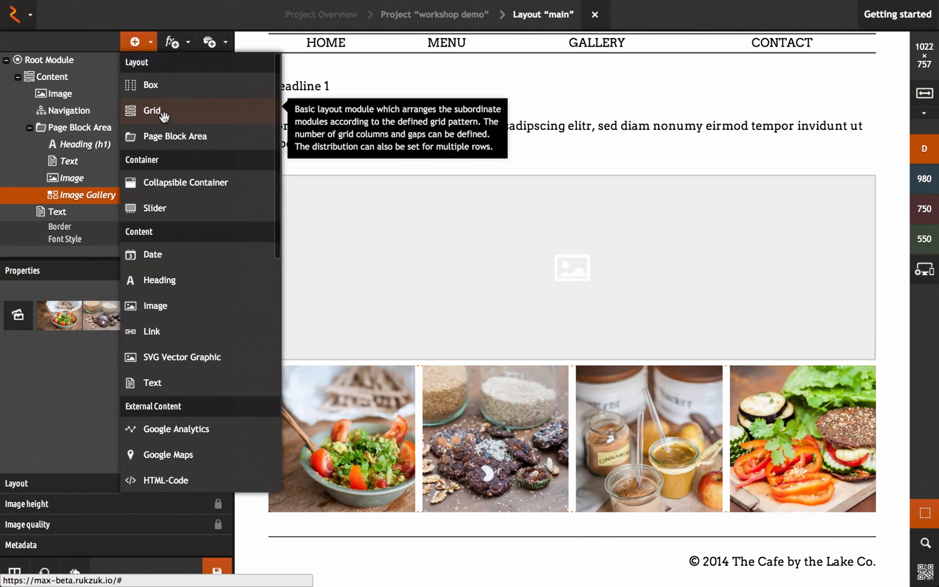
left_click(226, 11)
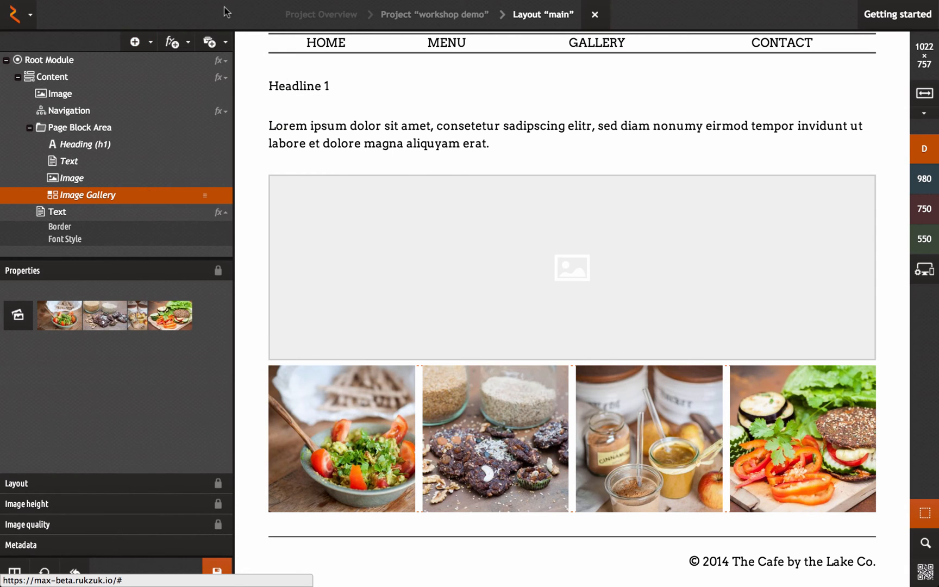
mouse_move(165, 1)
left_click(174, 21)
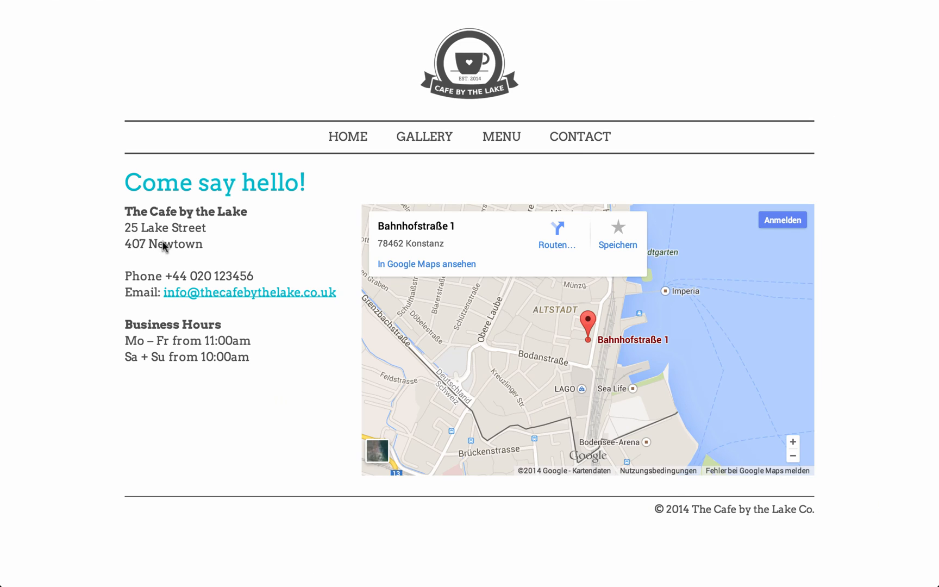
left_click_drag(125, 222, 261, 270)
left_click(256, 237)
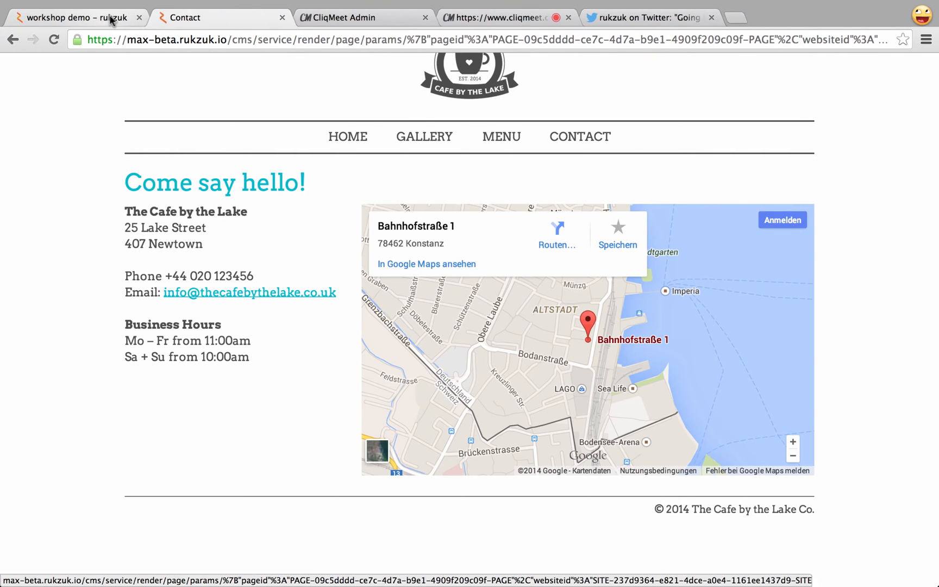
Return to the main layout, insert a Grid module below the Image Gallery and rename it "map and text".
left_click(98, 15)
left_click(151, 45)
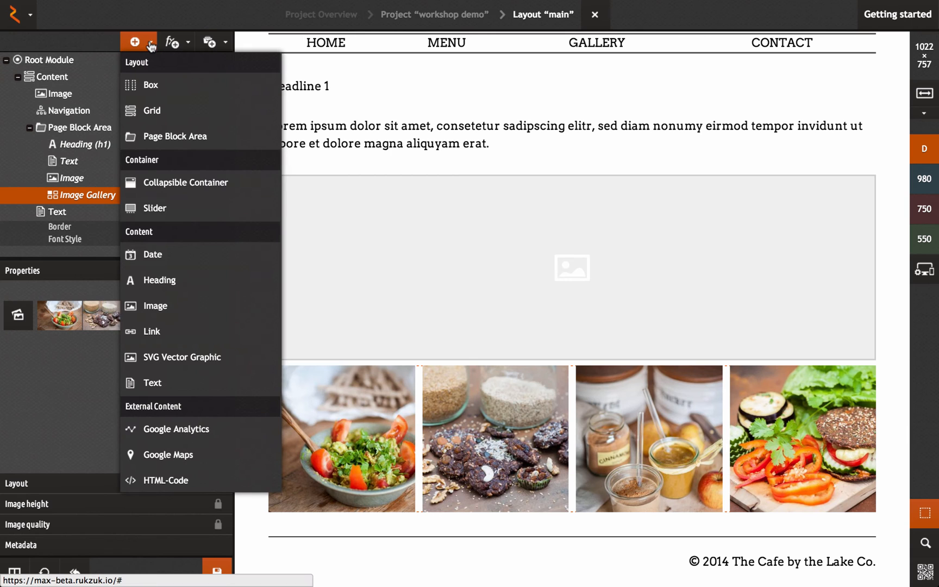
left_click(167, 113)
right_click(76, 213)
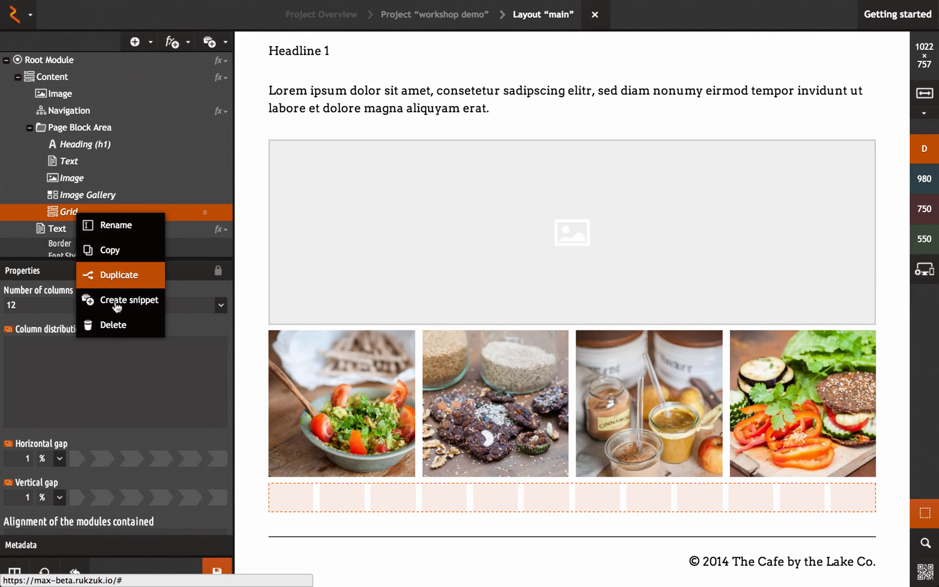
left_click(119, 229)
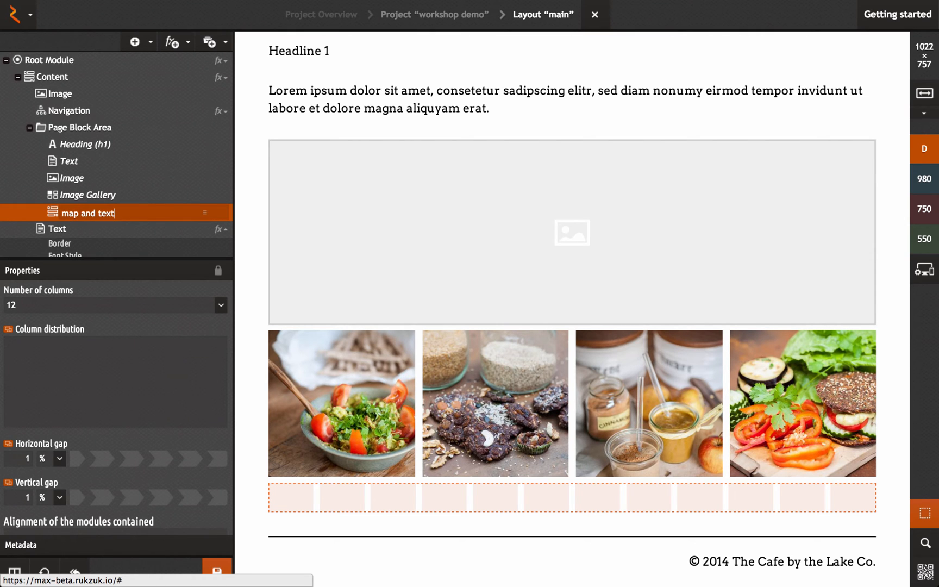
Add a Google Maps module and a Text module inside the "map and text" grid, placing the text before the map.
left_click(149, 46)
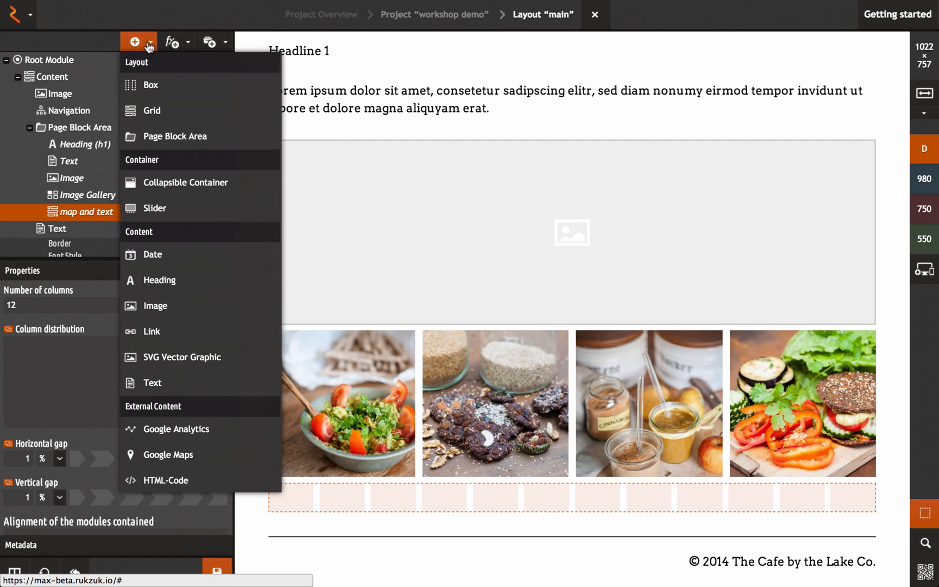
left_click(182, 455)
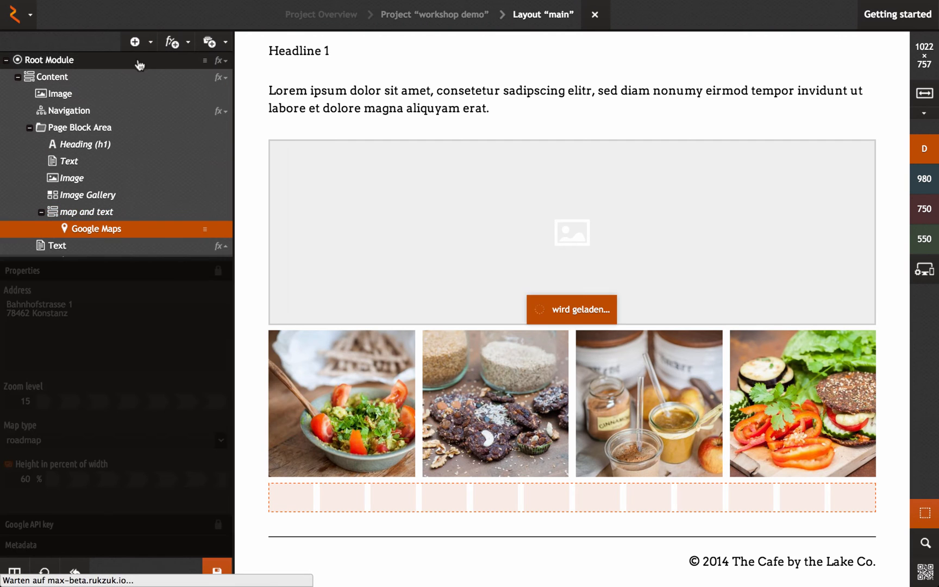
left_click(134, 42)
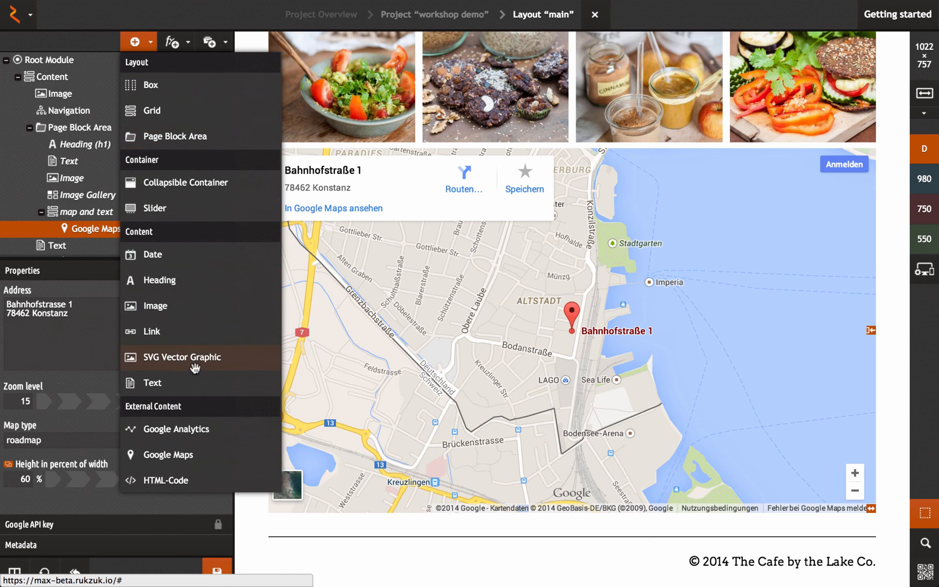
left_click(184, 382)
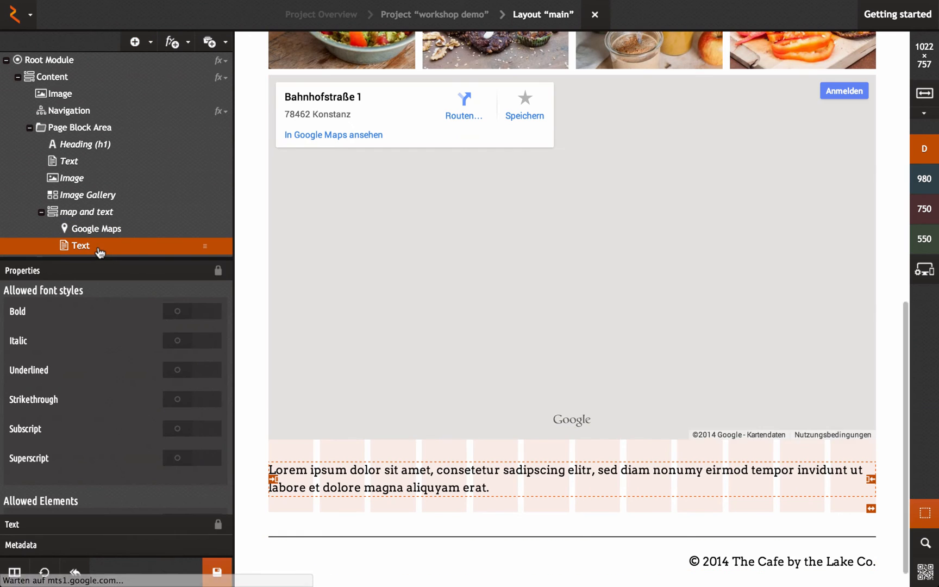
left_click_drag(100, 247, 99, 225)
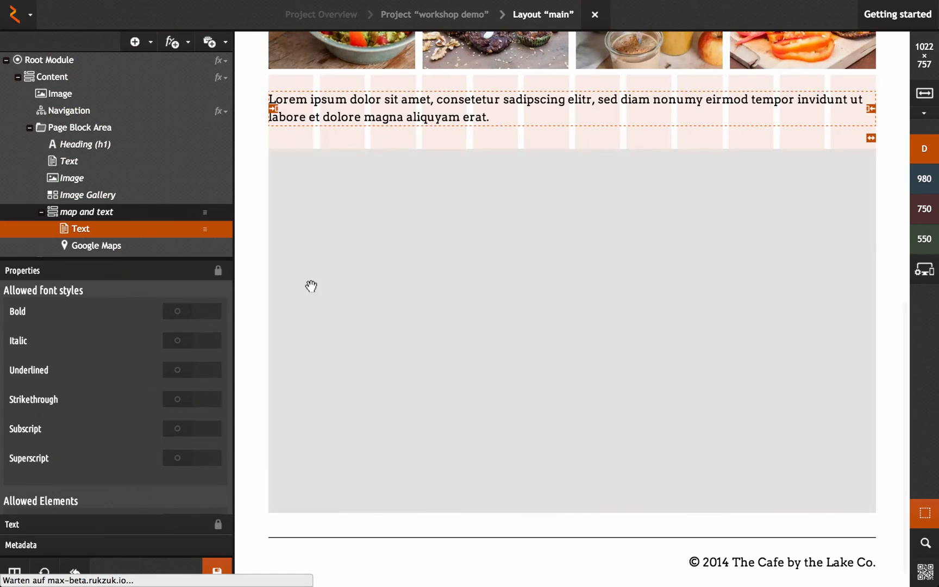
Narrow the text to five grid columns and the map to seven so they sit side by side.
left_click_drag(871, 138, 516, 122)
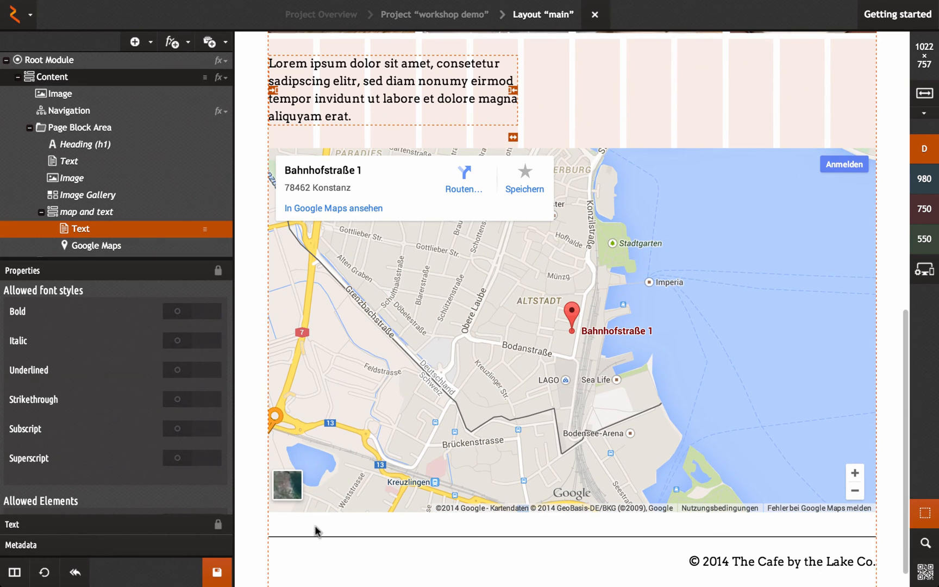
left_click(563, 419)
left_click_drag(871, 508, 569, 468)
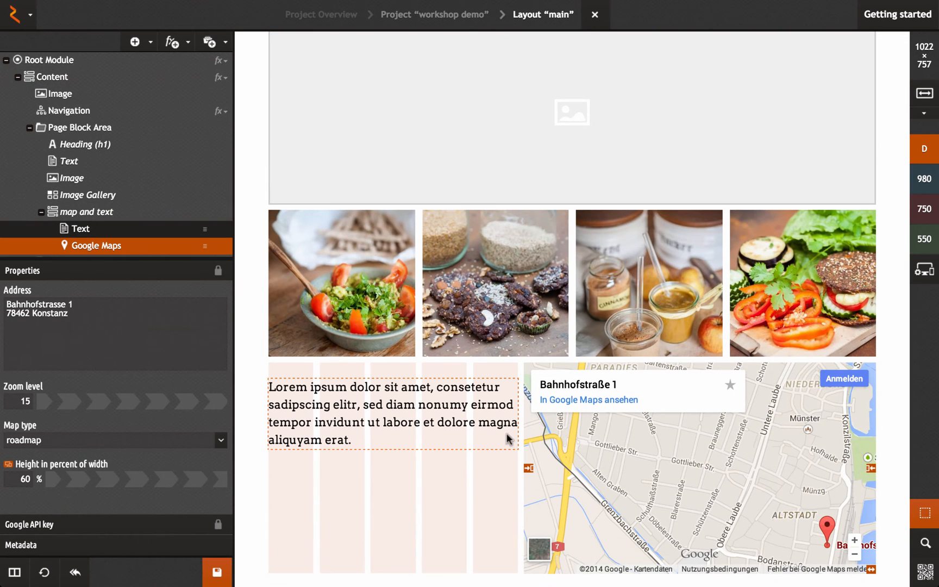
left_click(481, 426)
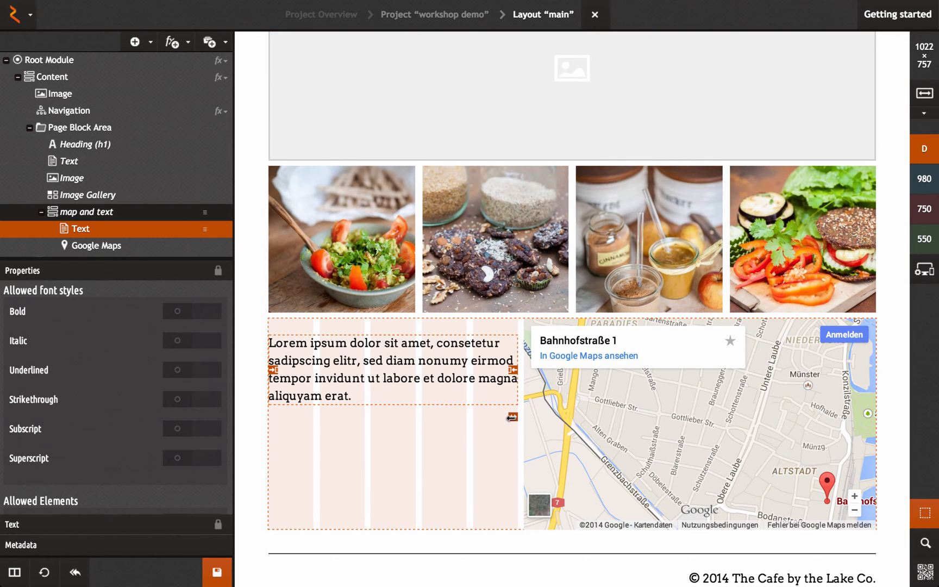
mouse_move(485, 415)
left_mouse_down()
mouse_move(475, 410)
mouse_move(492, 404)
left_mouse_up()
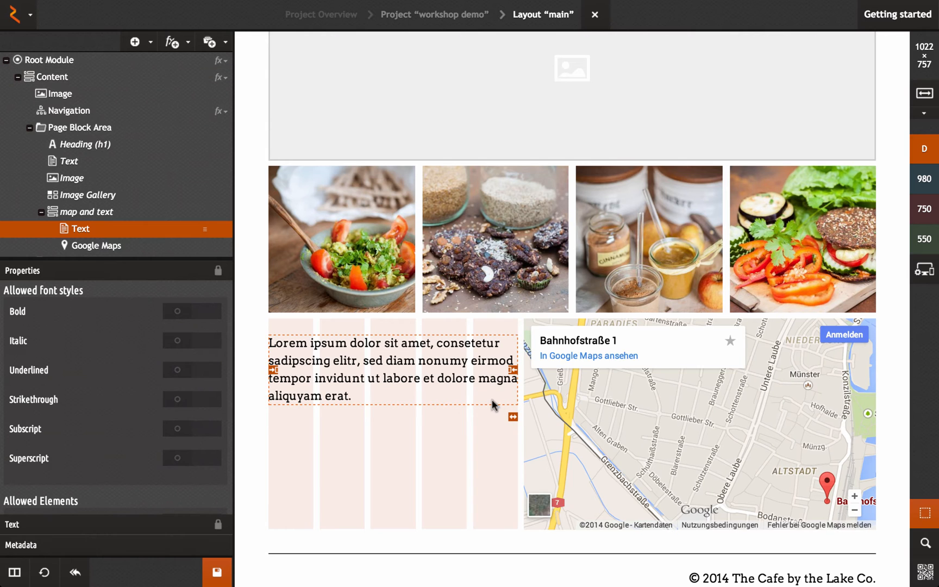
scroll(478, 359, "up", 1)
scroll(476, 358, "down", 1)
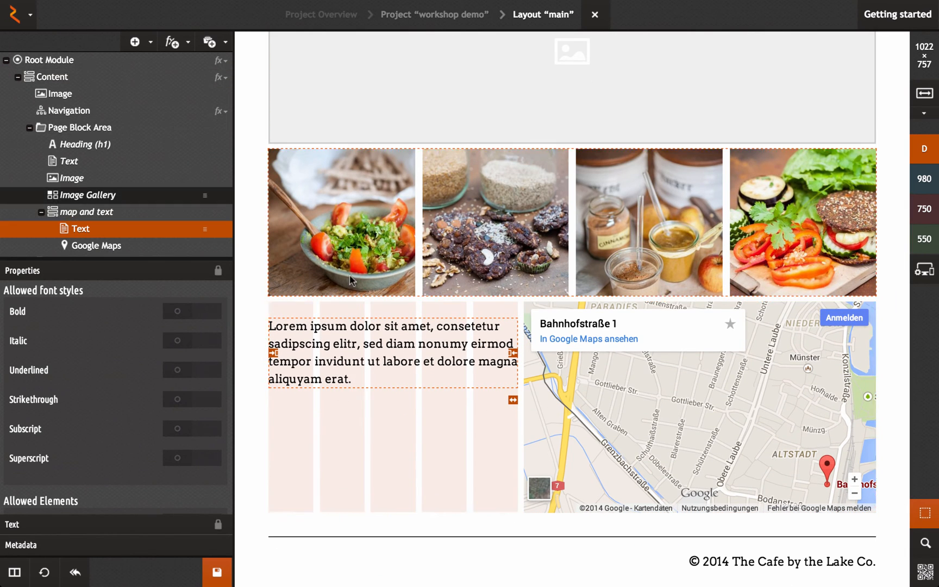
scroll(350, 270, "up", 5)
scroll(292, 187, "down", 4)
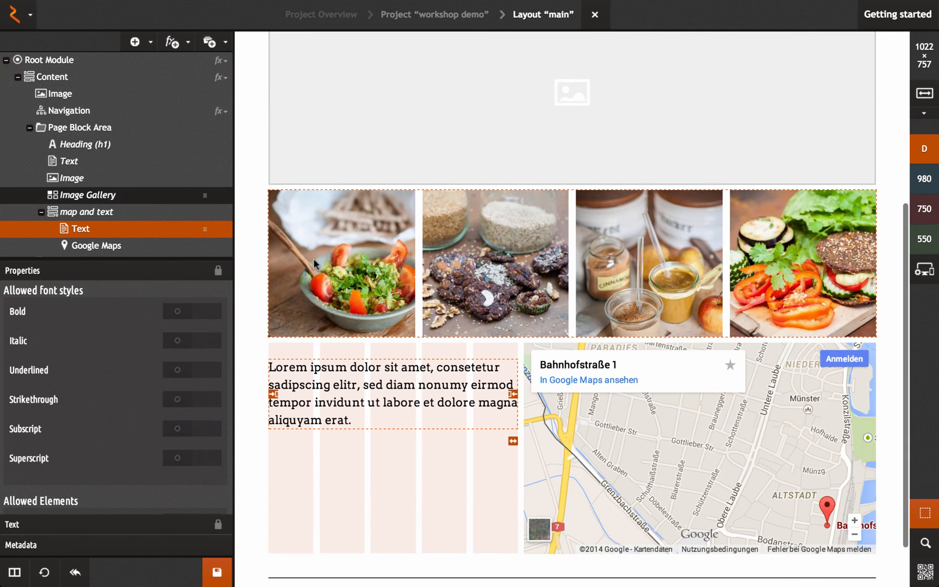
Look over the page blocks in the "main" layout, save it and return to the "workshop demo" project.
scroll(462, 276, "down", 1)
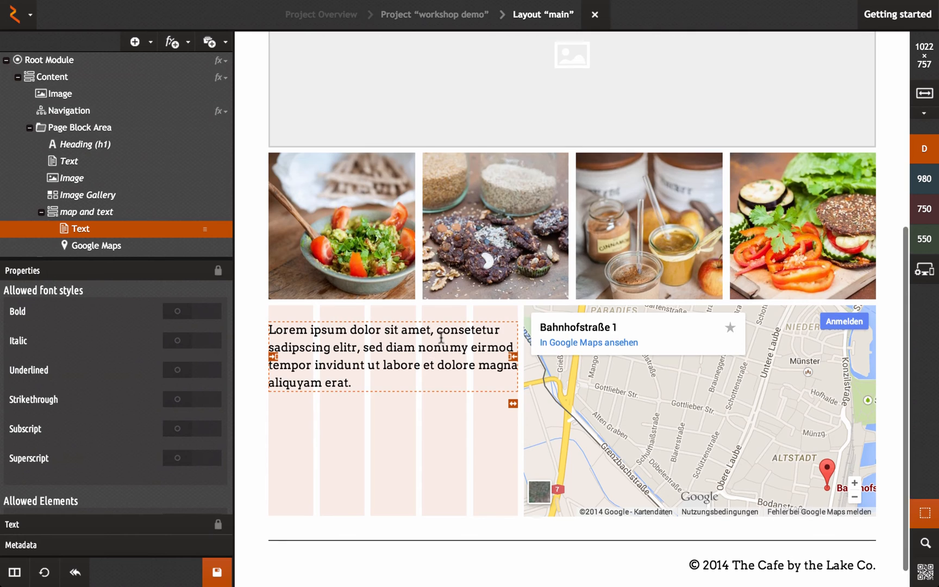
scroll(434, 313, "up", 3)
scroll(365, 97, "down", 3)
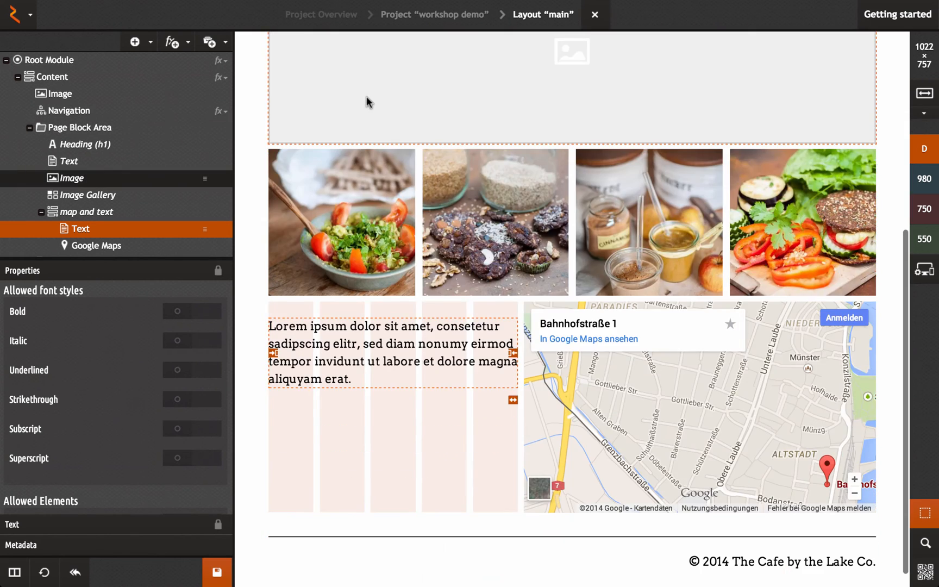
scroll(375, 114, "up", 5)
scroll(325, 172, "down", 5)
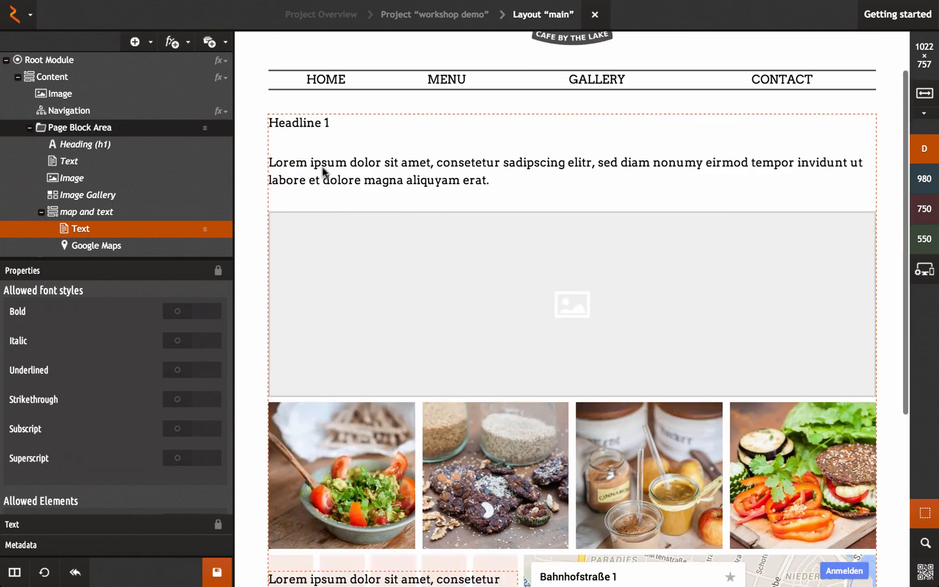
left_click(216, 572)
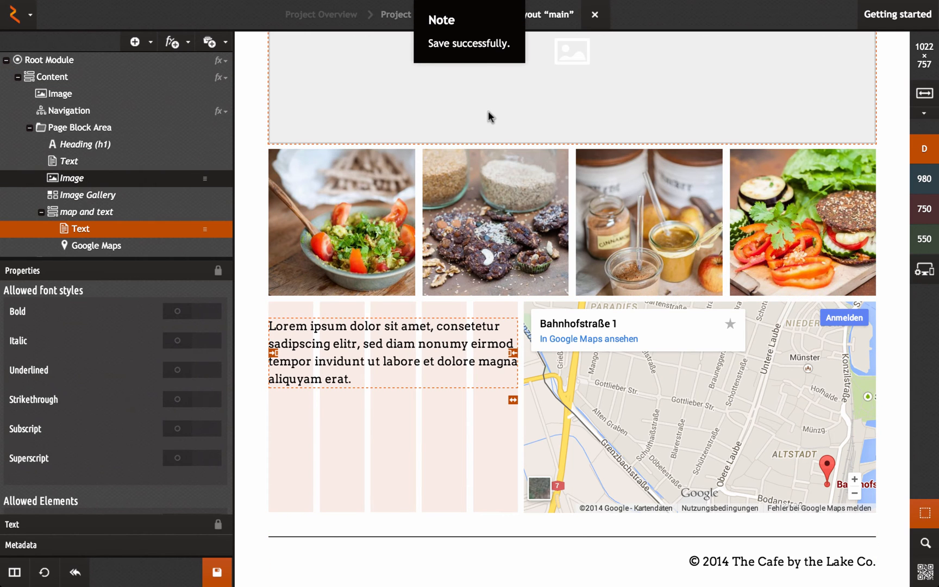
left_click(443, 15)
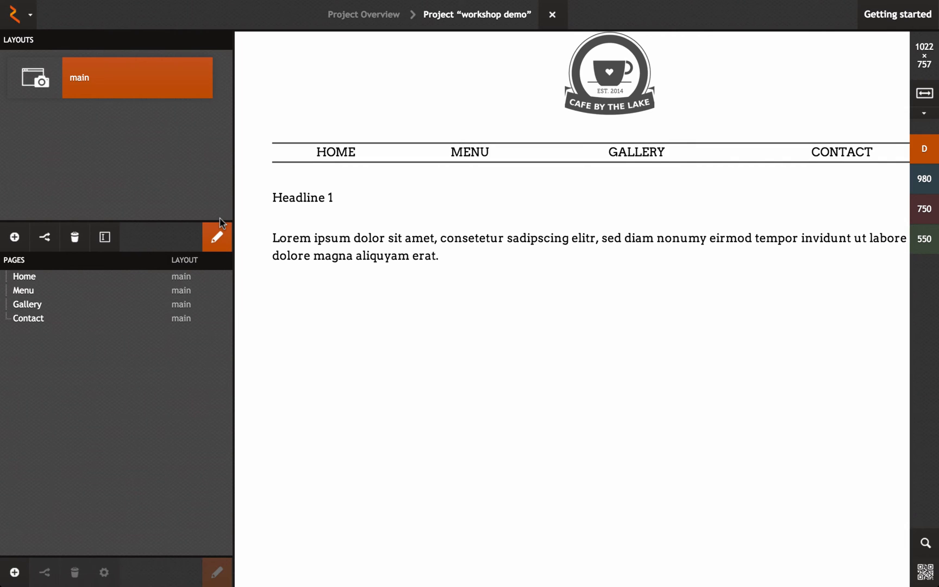
Preview the Home page and the "main" layout, and open the Home page for editing.
left_click(72, 276)
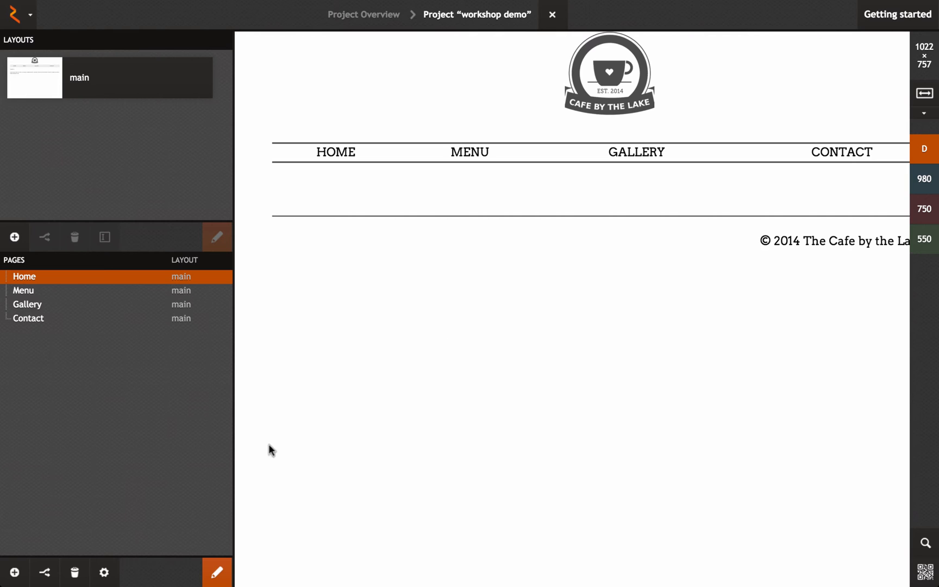
left_click(121, 87)
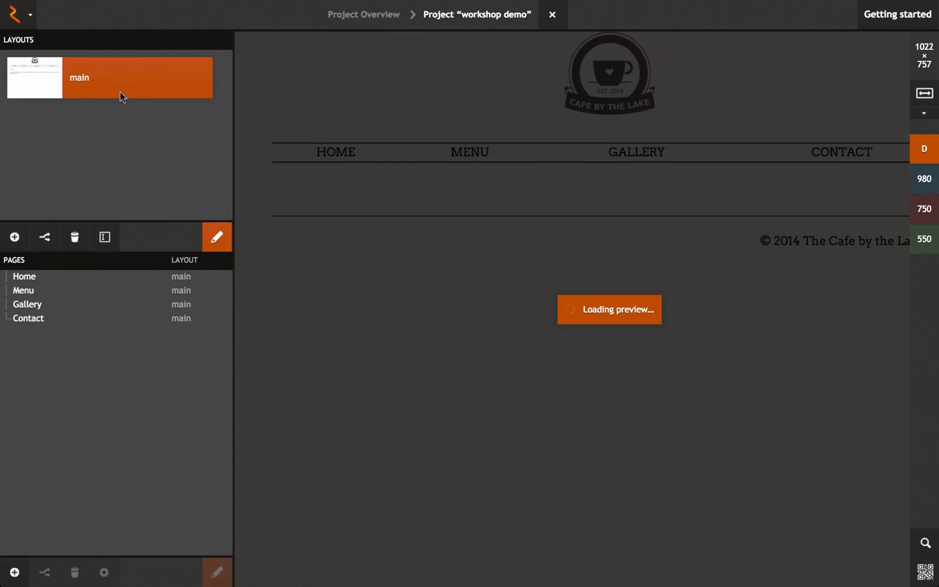
left_click(75, 280)
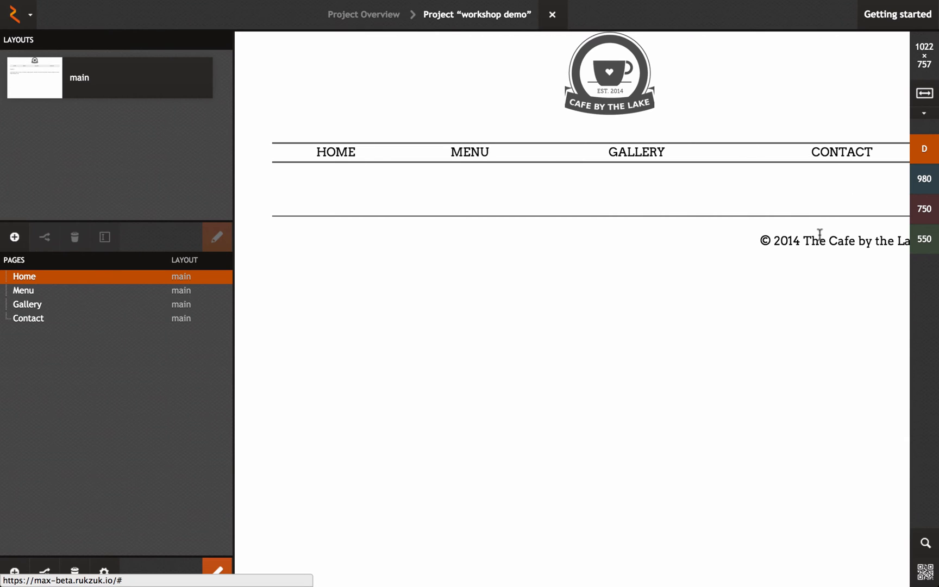
left_click(55, 292)
left_click(54, 278)
double_click(64, 280)
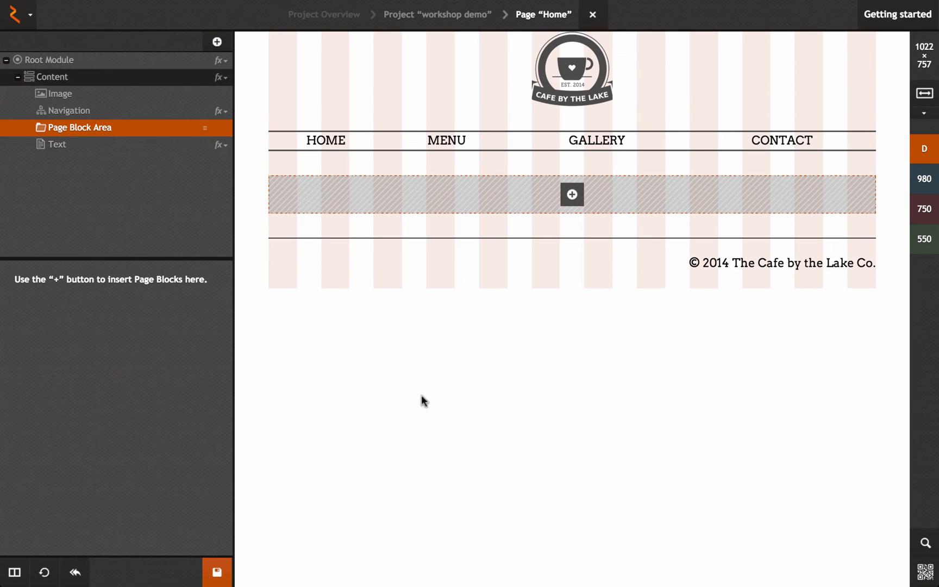
Insert a Heading (h1) page block within the Page Block Area of the Home page.
left_click(571, 195)
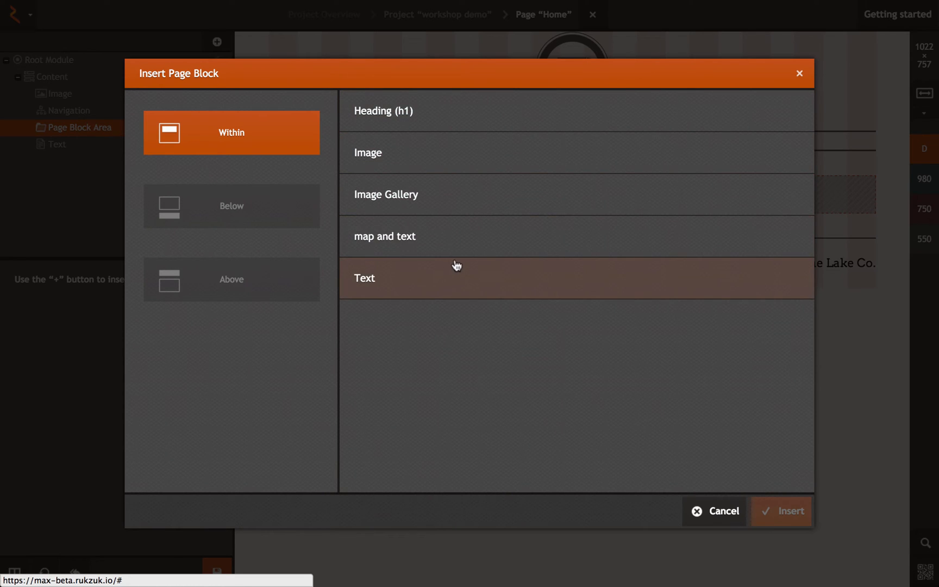
left_click(416, 109)
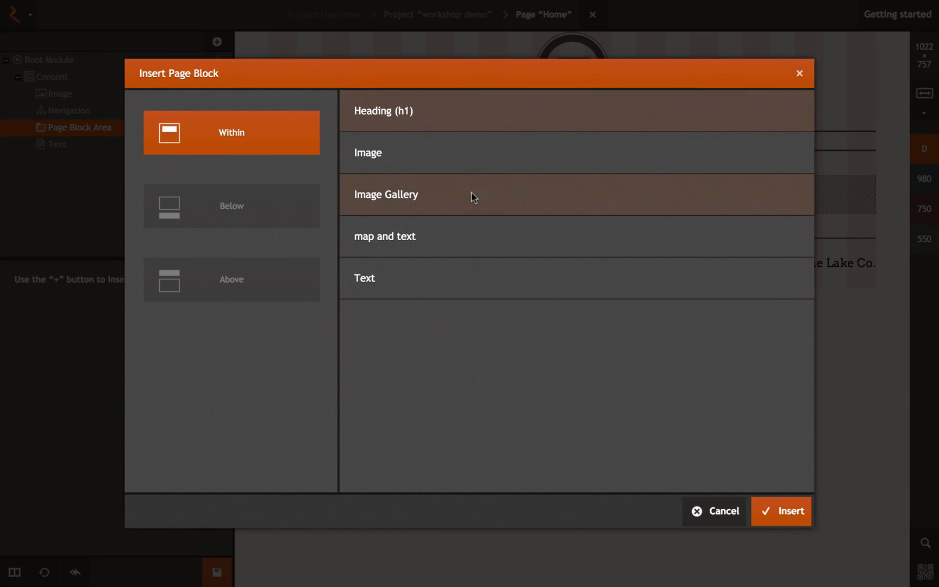
left_click(778, 516)
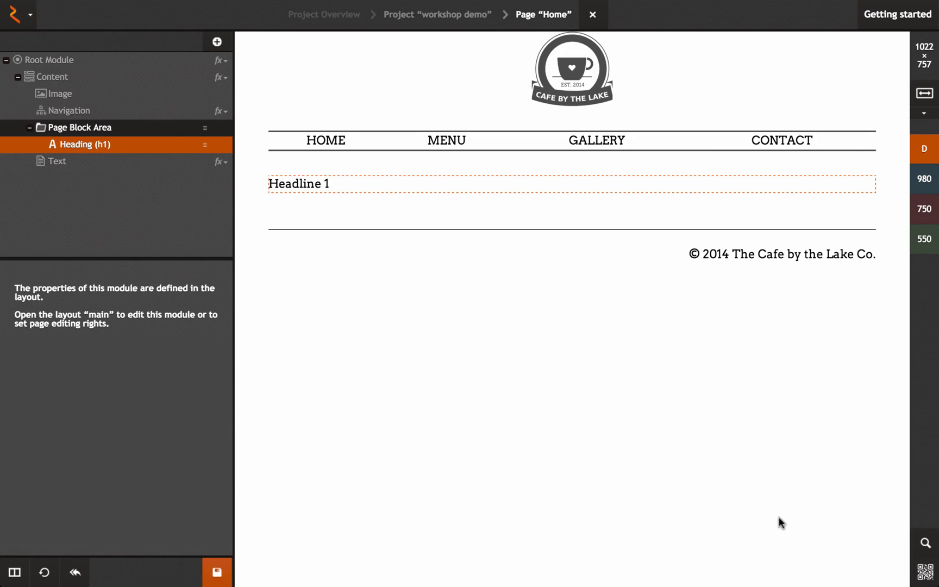
Try to edit the "Headline 1" text directly on the Home page.
left_click_drag(303, 186, 277, 177)
left_click(277, 180)
triple_click(277, 181)
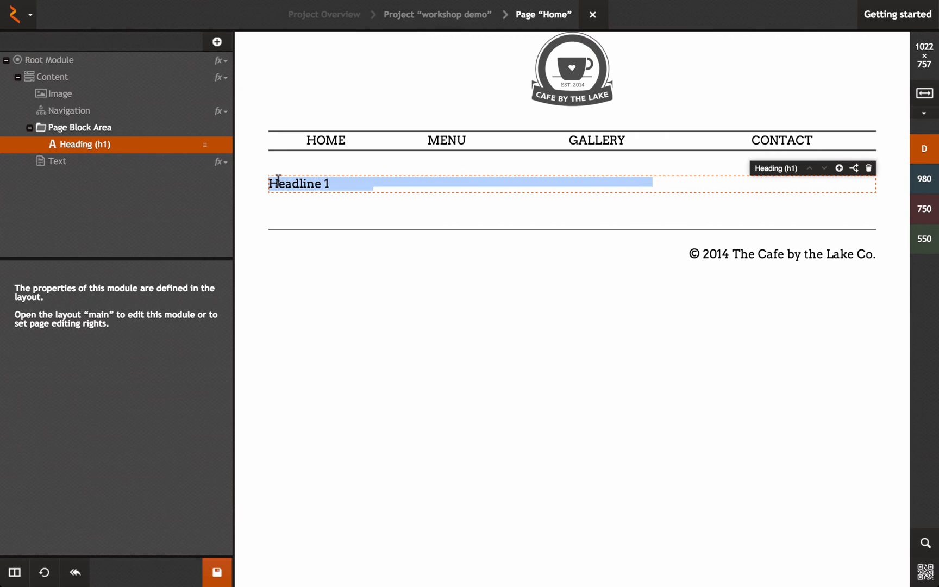
left_click(325, 185)
double_click(316, 182)
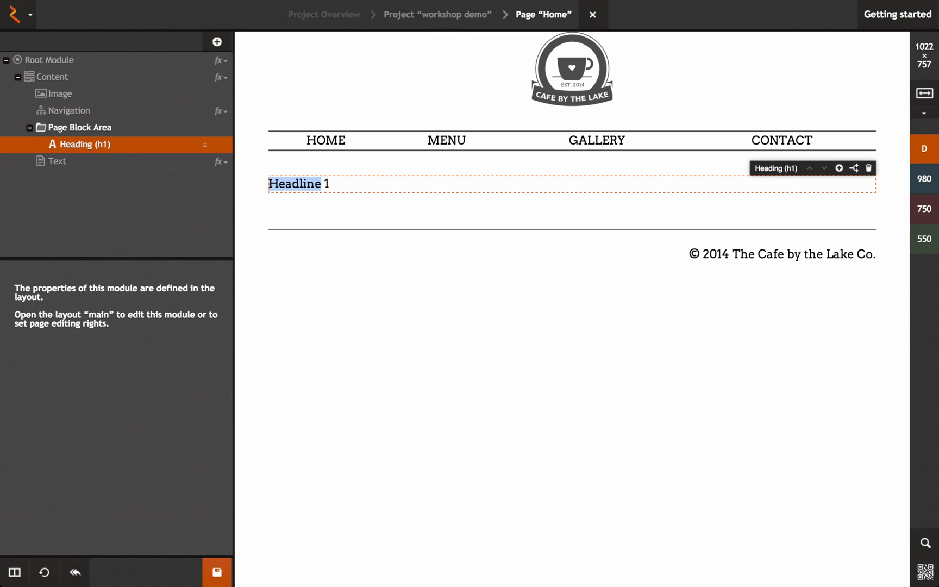
left_click(331, 230)
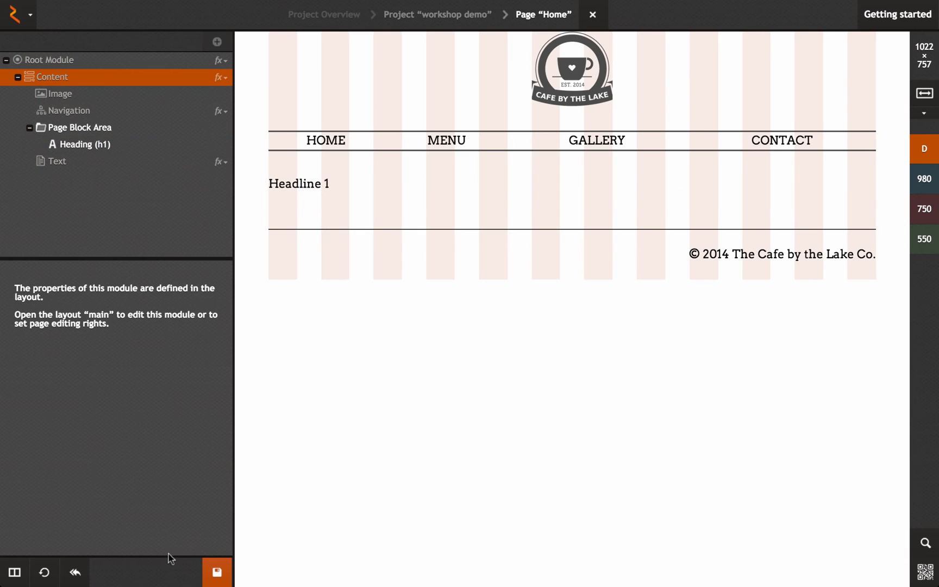
Save the Home page, return to the project and open the "main" layout for editing.
left_click(217, 571)
left_click(442, 21)
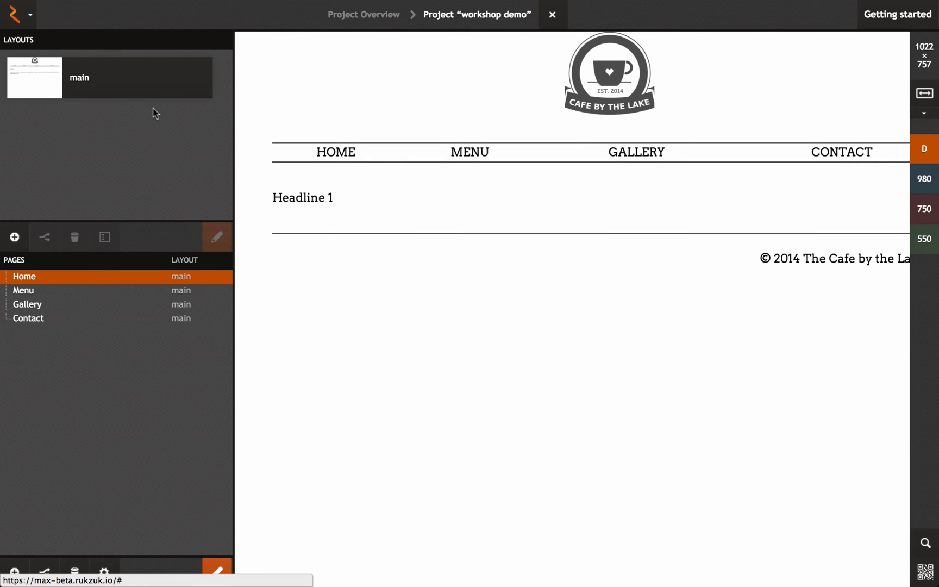
double_click(122, 89)
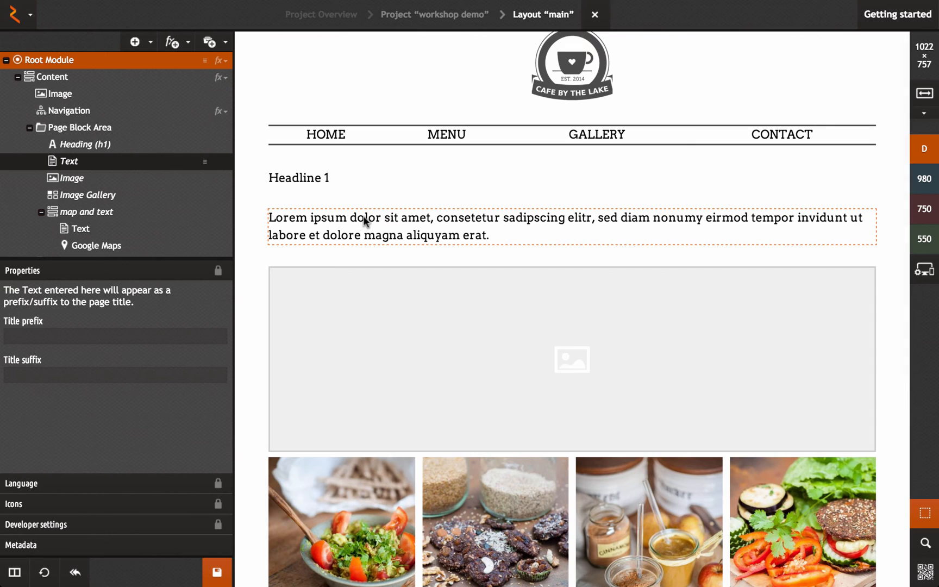
Unlock the properties of the Heading (h1) block so its text can be edited on pages.
scroll(372, 216, "down", 2)
scroll(375, 214, "down", 1)
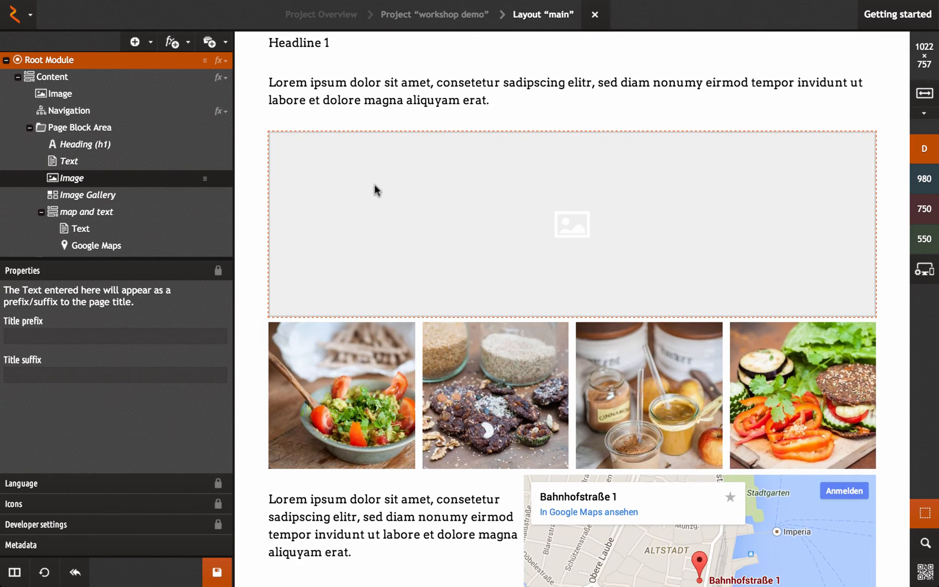
left_click(307, 42)
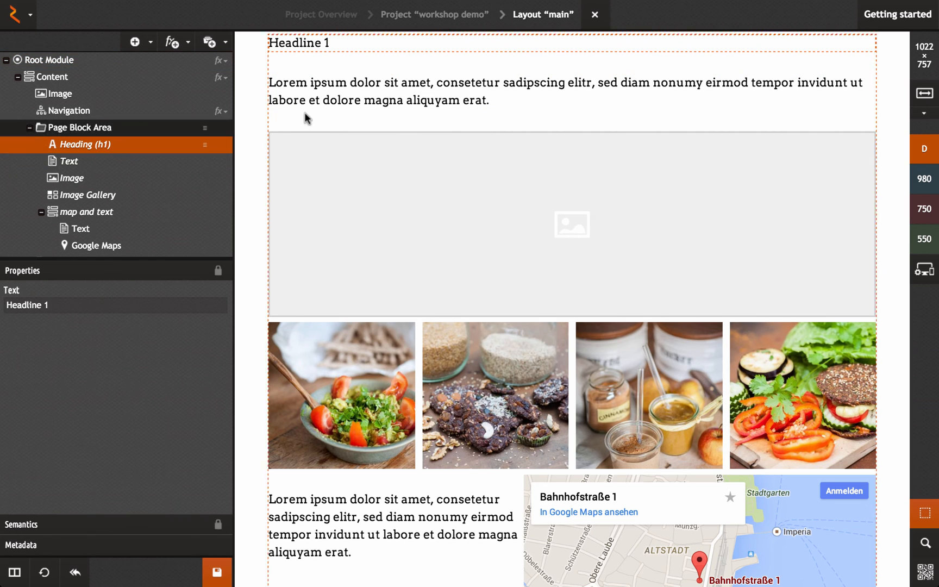
left_click(219, 274)
scroll(307, 190, "up", 1)
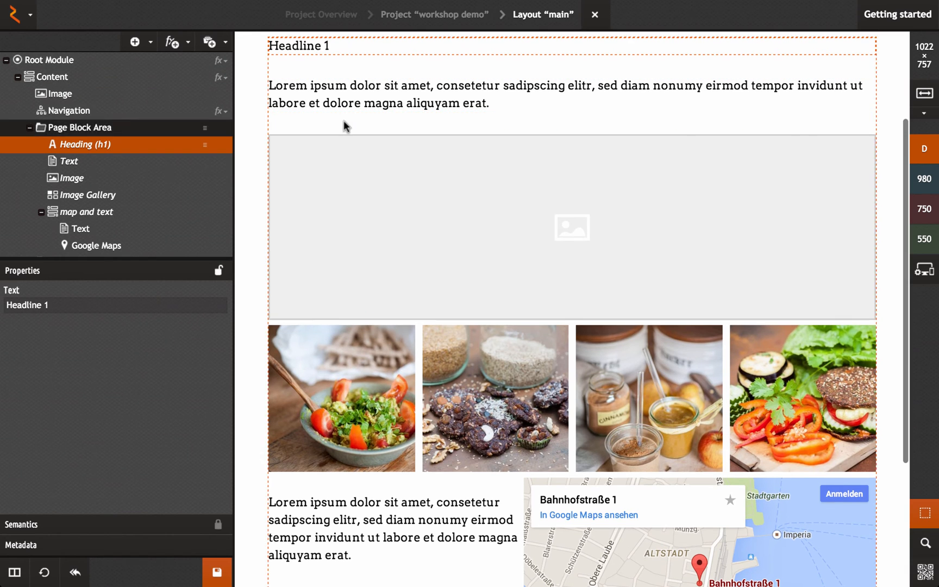
left_click_drag(76, 306, 1, 307)
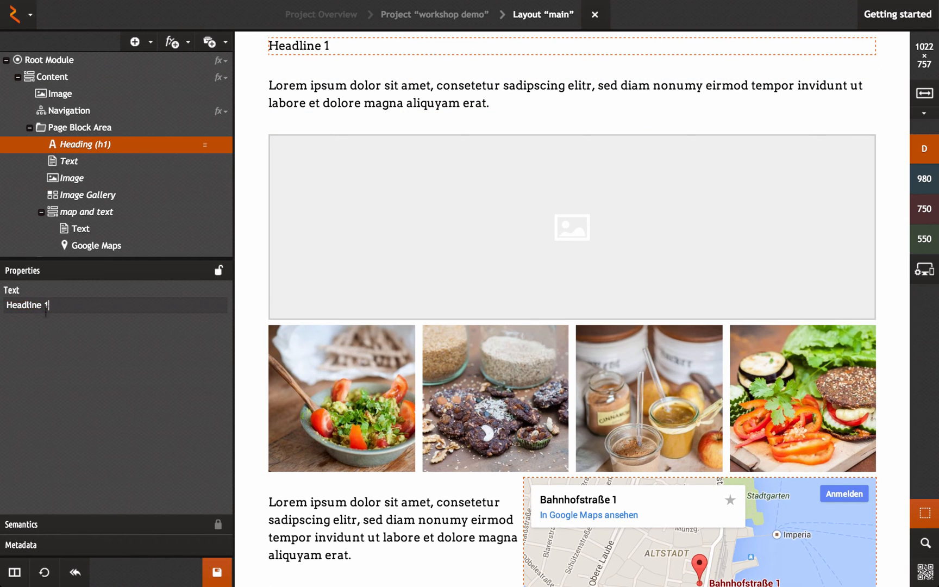
Allow bold, italic, underlined and strikethrough styles in the text block below the heading, and unlock its Text section for page editing.
left_click(356, 86)
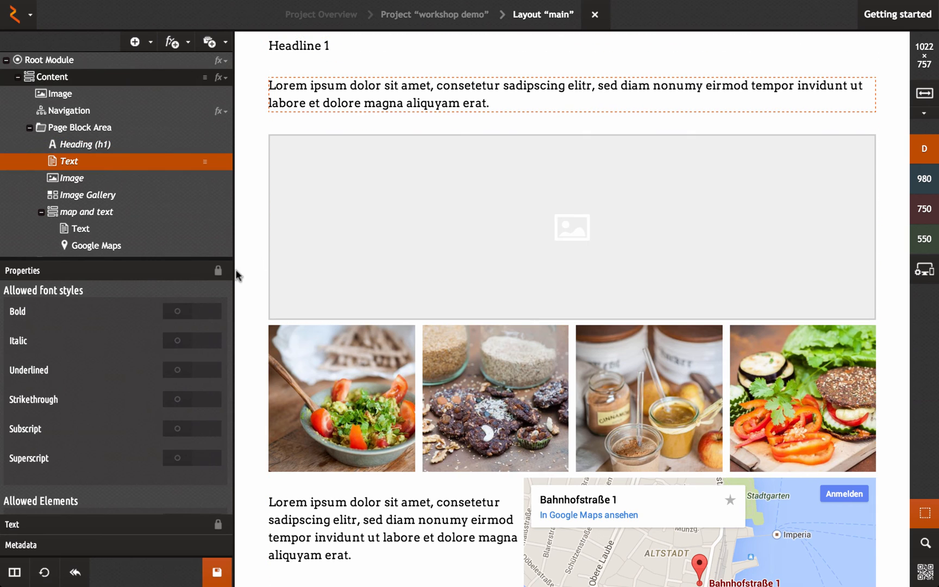
left_click(219, 271)
left_click(187, 317)
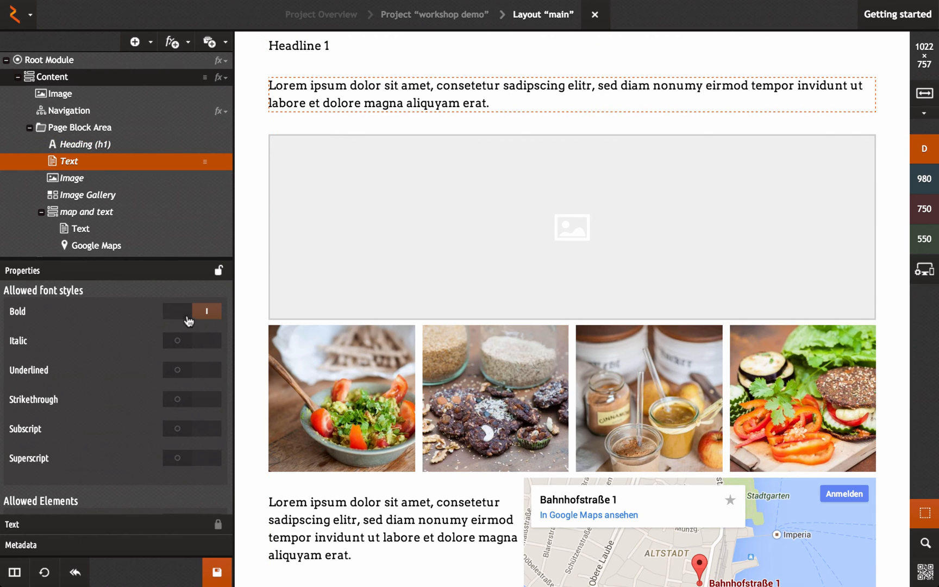
left_click(191, 341)
left_click(193, 372)
left_click(195, 401)
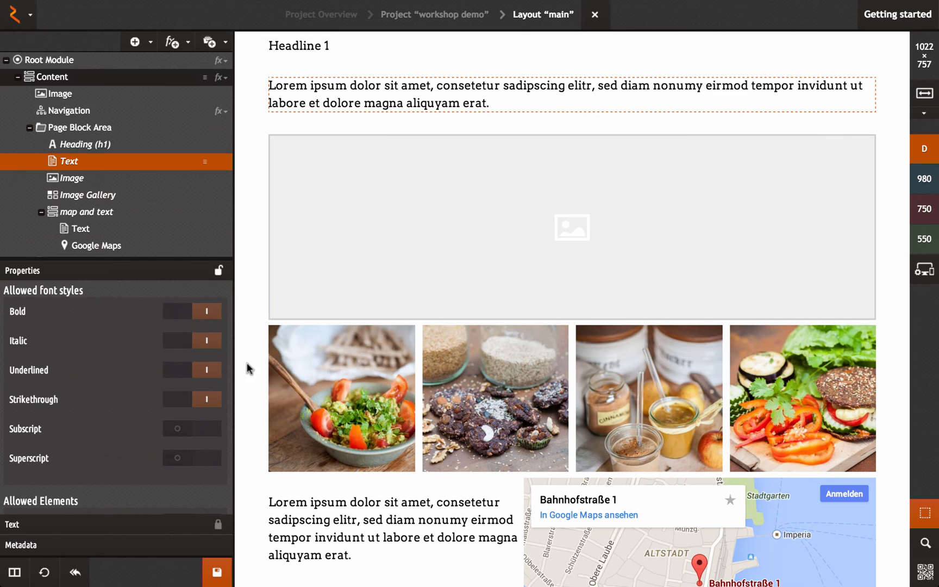
scroll(201, 438, "down", 4)
left_click(218, 524)
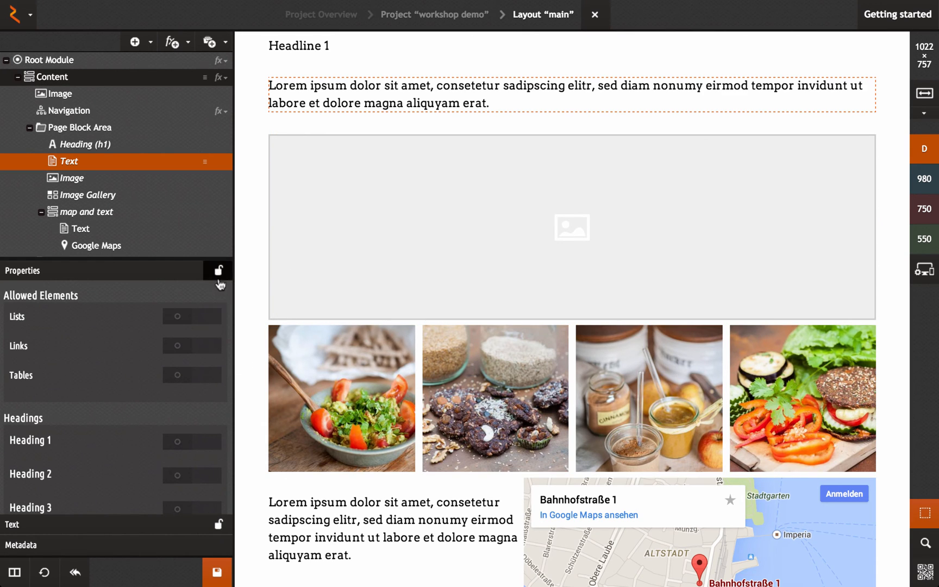
Unlock the properties of the Image and Image Gallery blocks for page editing.
left_click(360, 233)
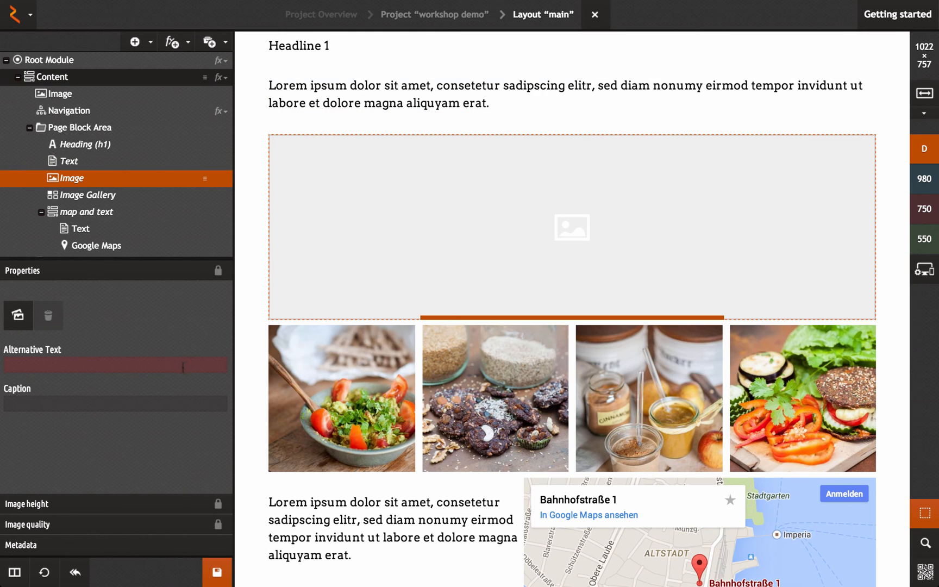
left_click(218, 270)
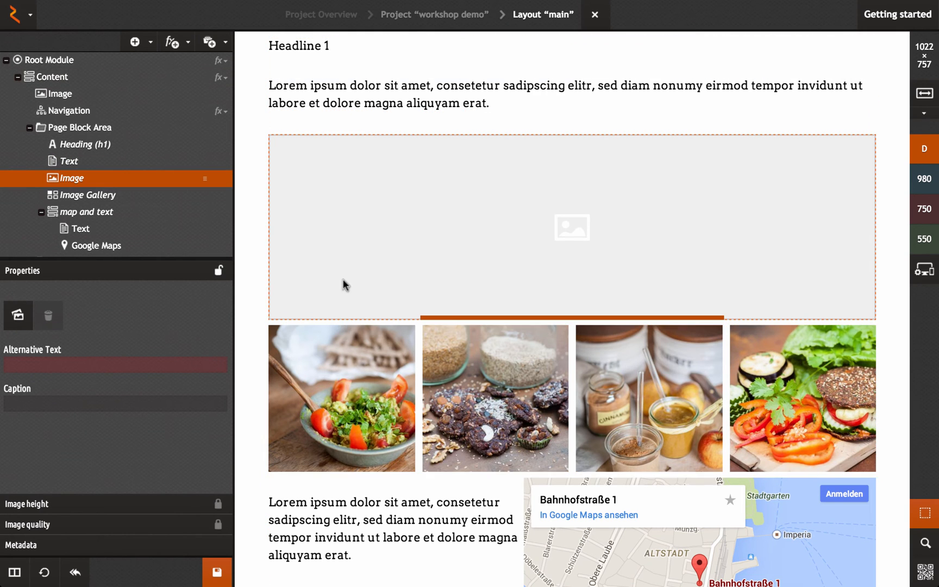
left_click(109, 194)
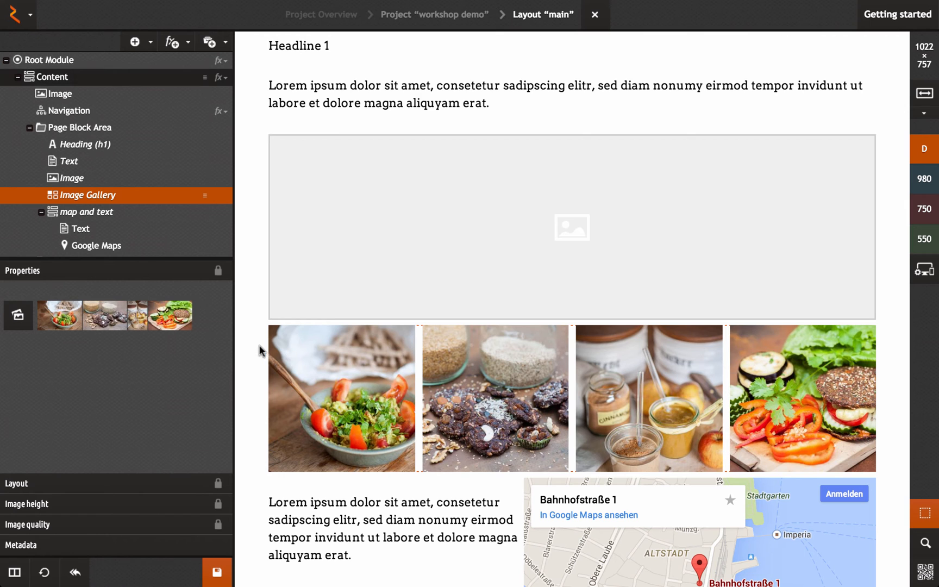
For the text inside "map and text", unlock only the Text section for page editing and allow bold, italic and underlined styles.
scroll(328, 324, "down", 4)
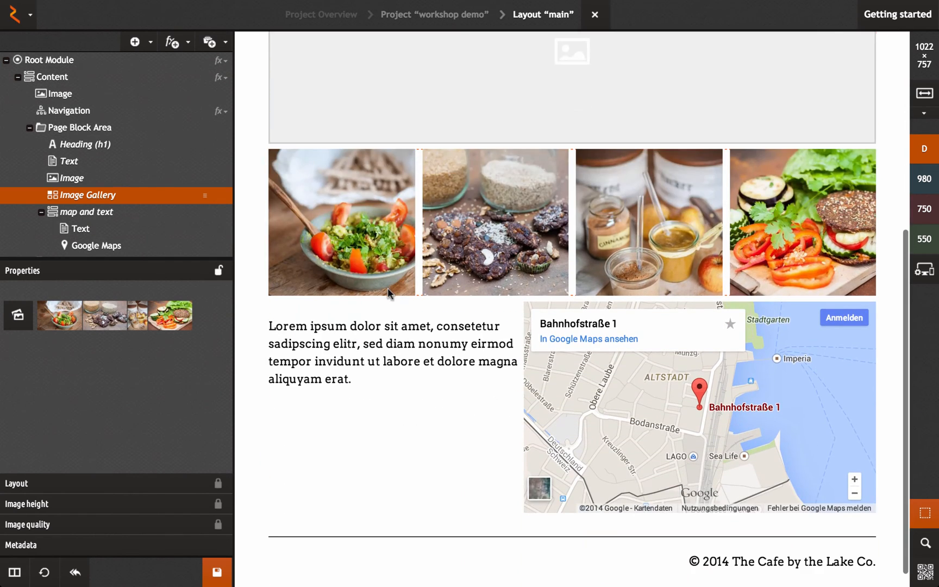
left_click(384, 348)
left_click(218, 270)
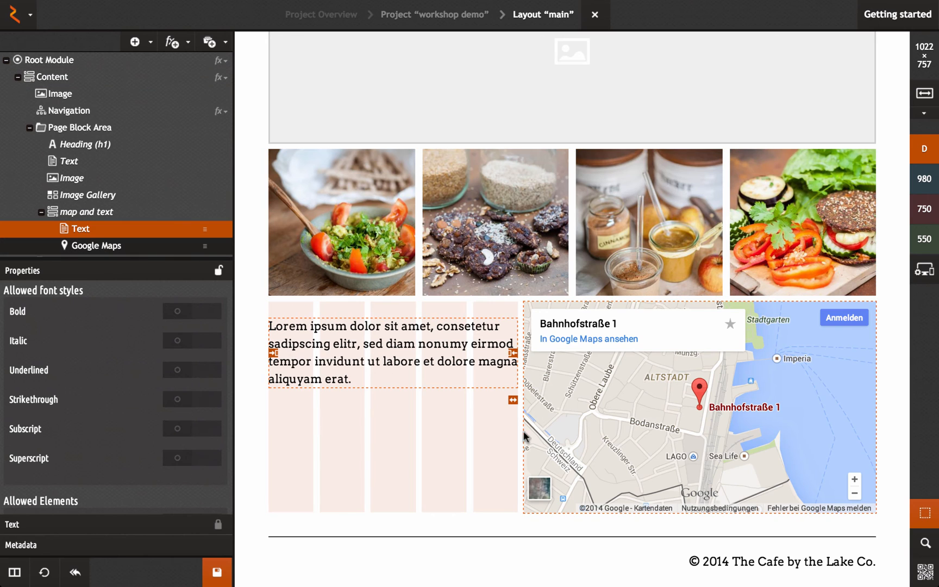
left_click(218, 270)
left_click(193, 314)
left_click(192, 340)
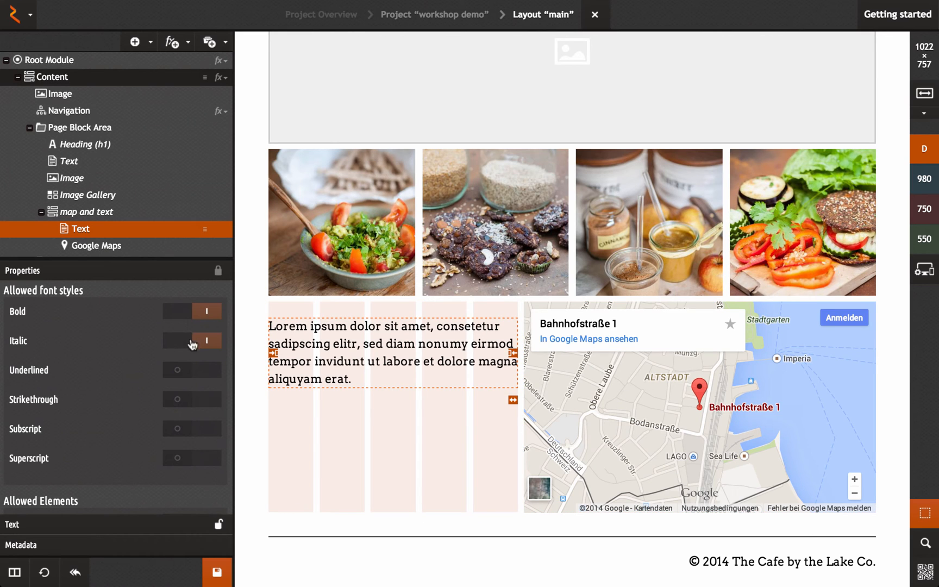
left_click(190, 372)
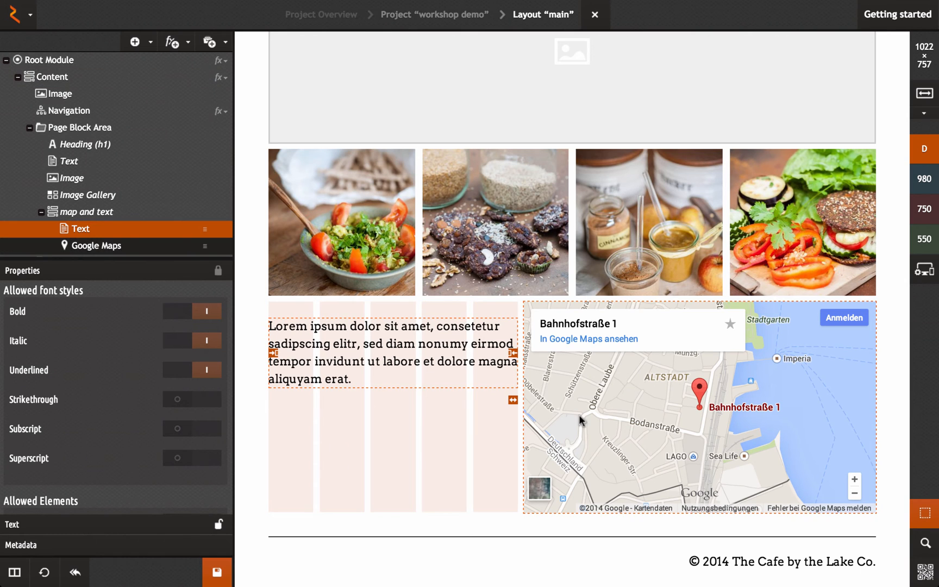
Unlock the Google Maps module's properties for page editing and save the layout.
left_click(557, 414)
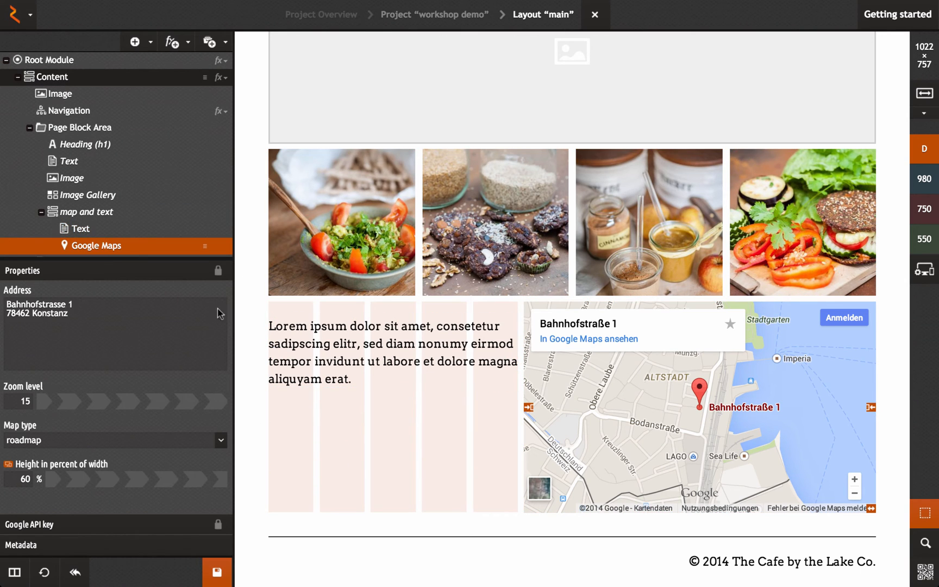
left_click(217, 270)
left_click(164, 308)
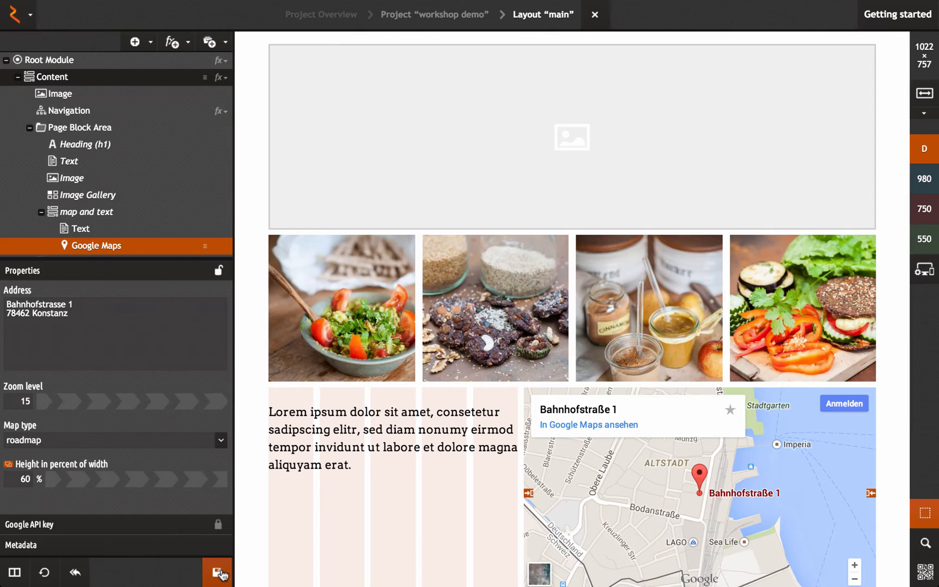
left_click(217, 572)
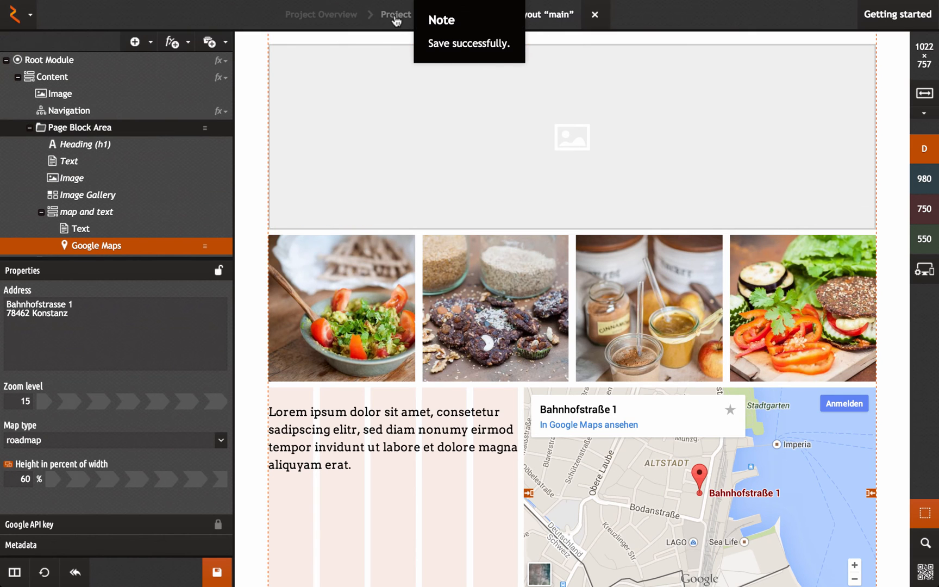
Open the Home page for editing and replace its heading text with "HELLO WORLD".
left_click(396, 14)
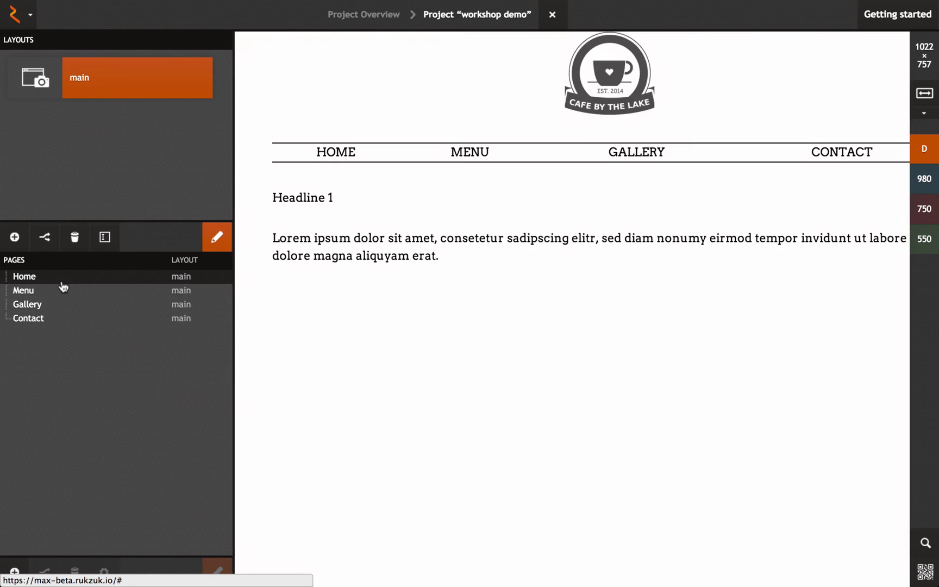
double_click(62, 279)
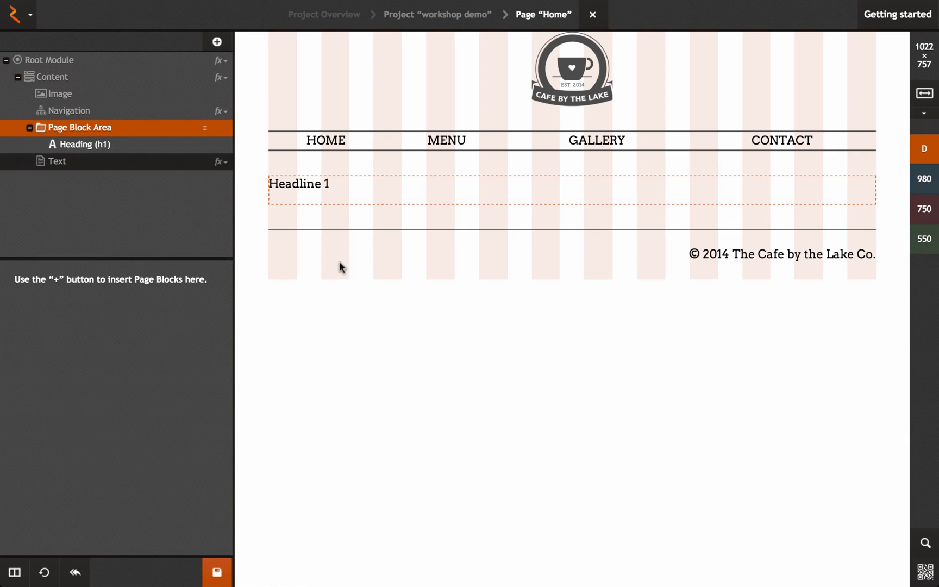
left_click(317, 186)
left_click_drag(329, 183, 275, 183)
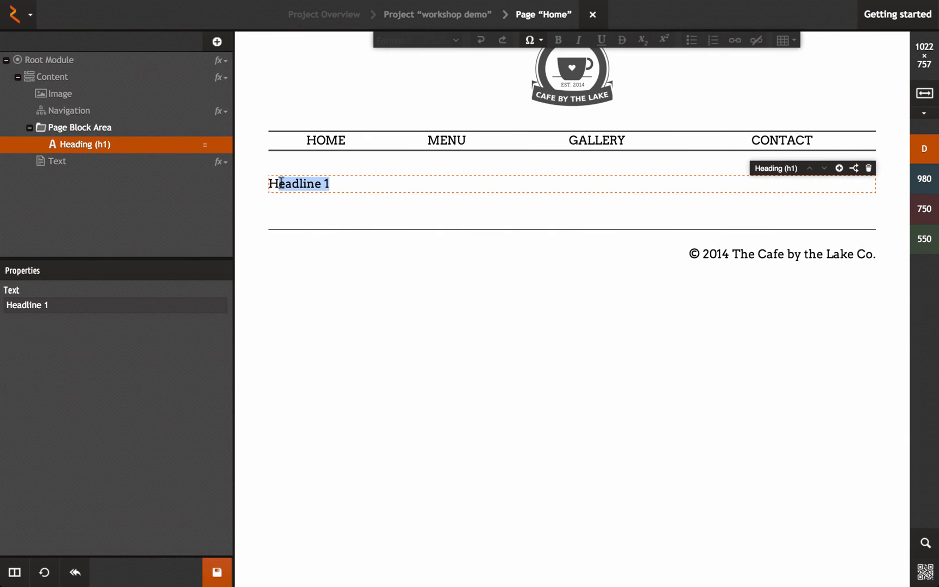
type("njn")
key("BackSpace")
key("BackSpace")
key("BackSpace")
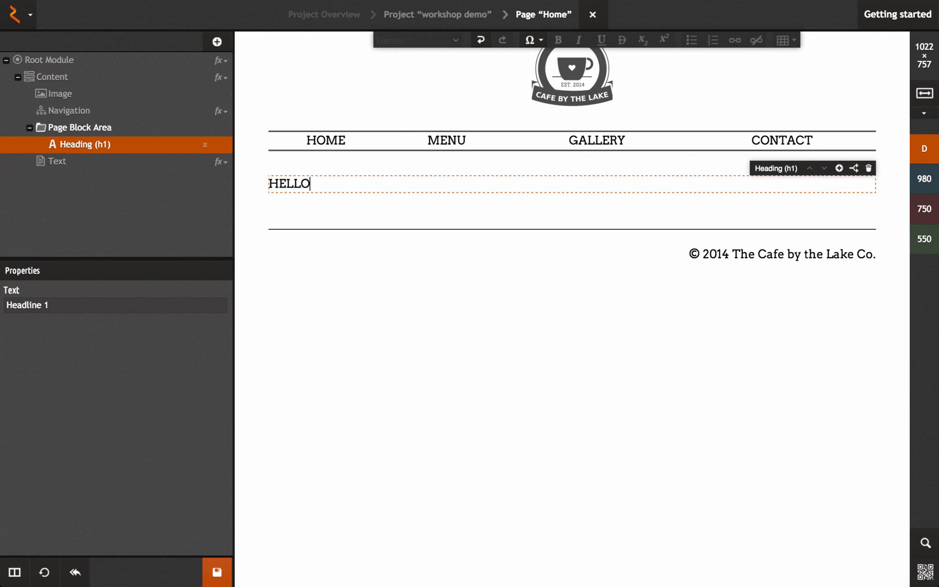
type("ELLO WORLD")
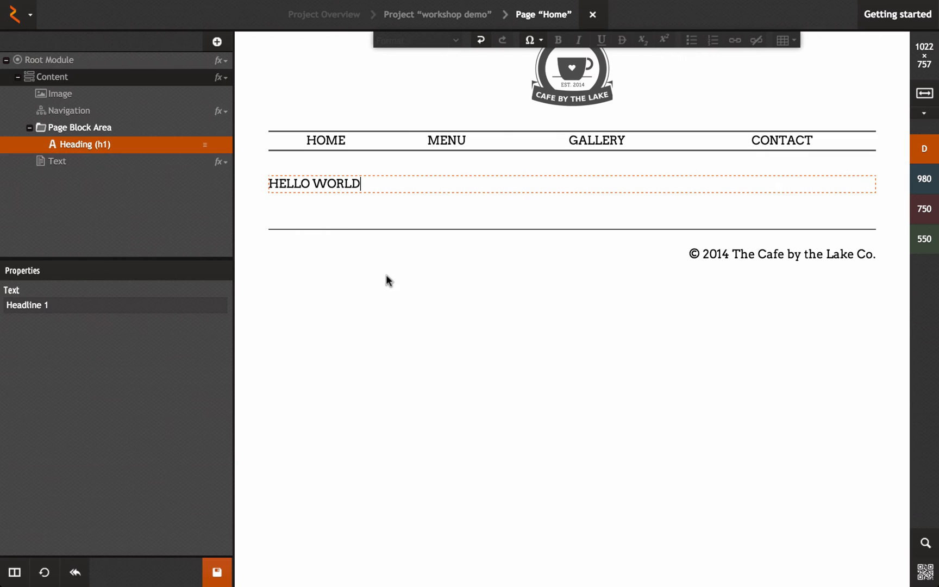
left_click(509, 245)
left_click(343, 184)
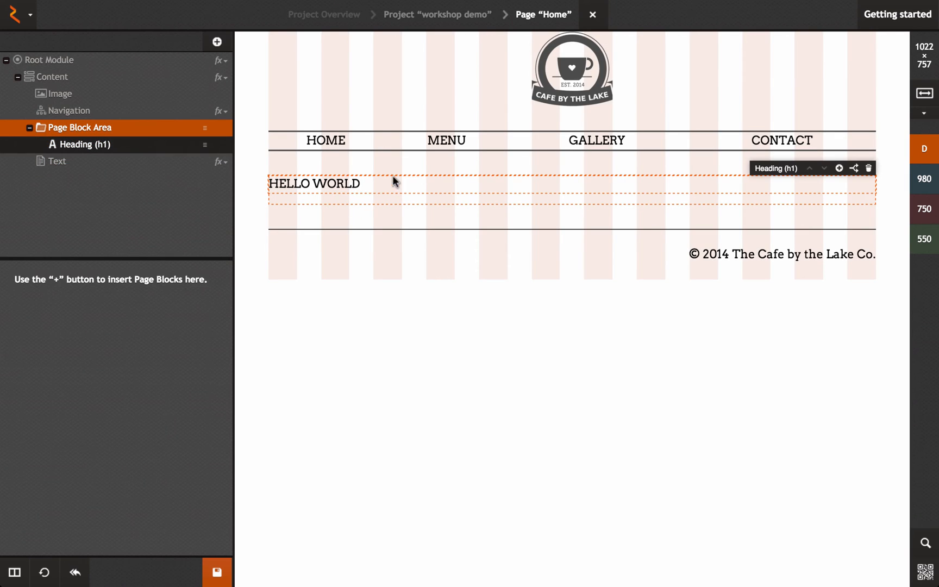
left_click(349, 184)
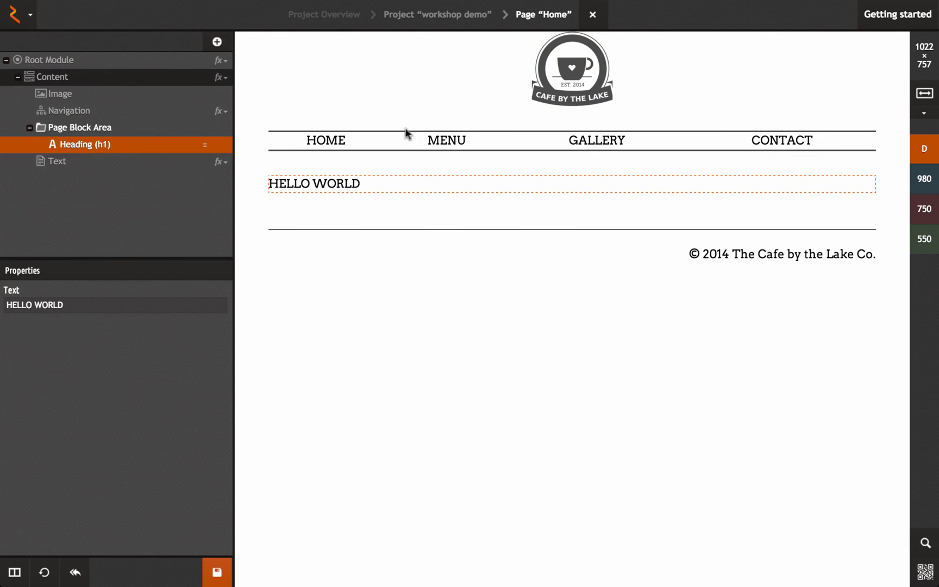
Insert a Text page block below the heading on the Home page.
left_click(218, 44)
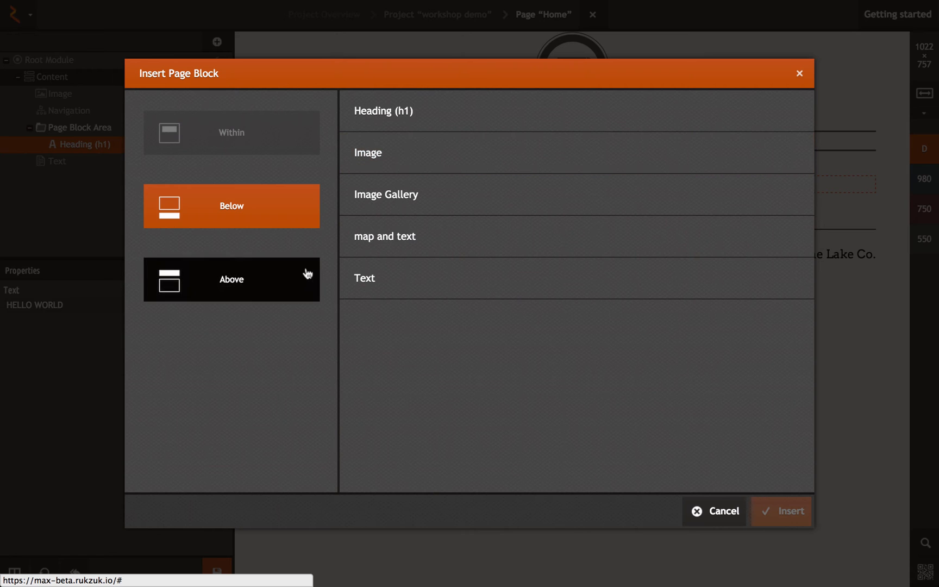
left_click(396, 282)
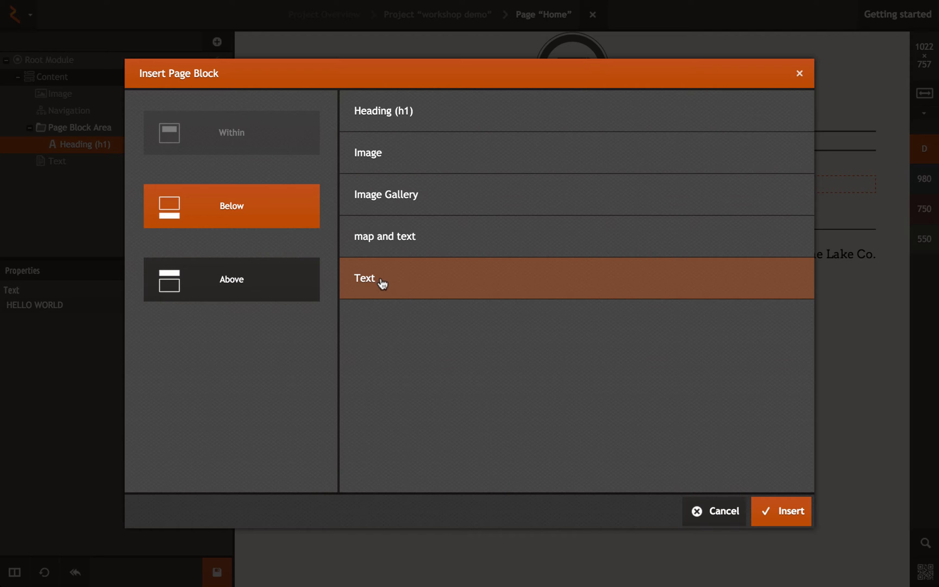
left_click(280, 293)
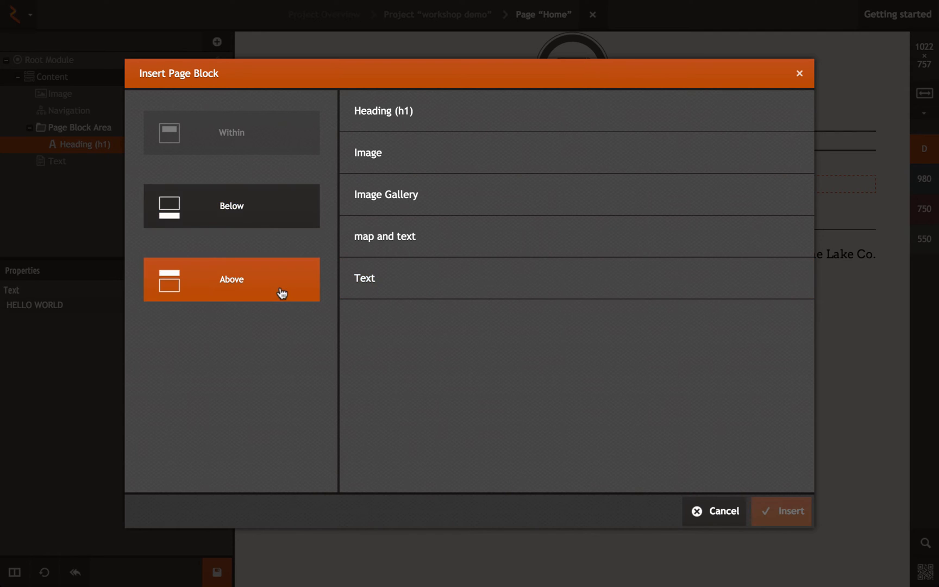
left_click(253, 224)
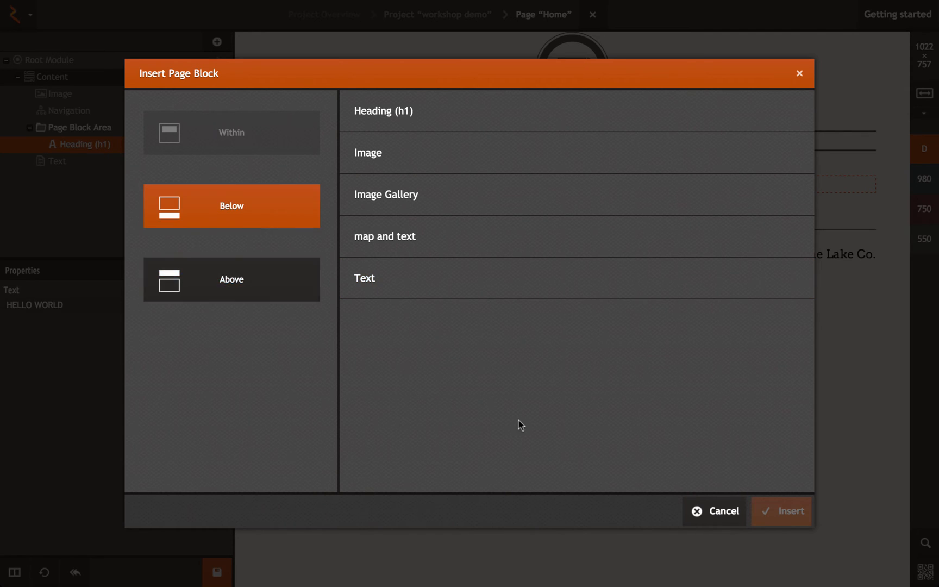
left_click(400, 280)
left_click(792, 517)
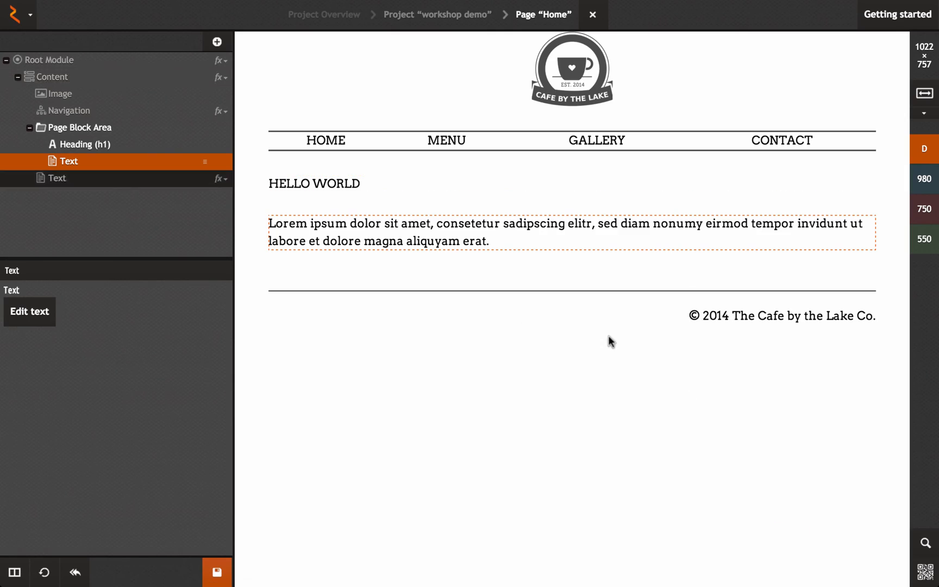
left_click(498, 239)
left_click_drag(492, 243, 307, 220)
left_click(280, 224)
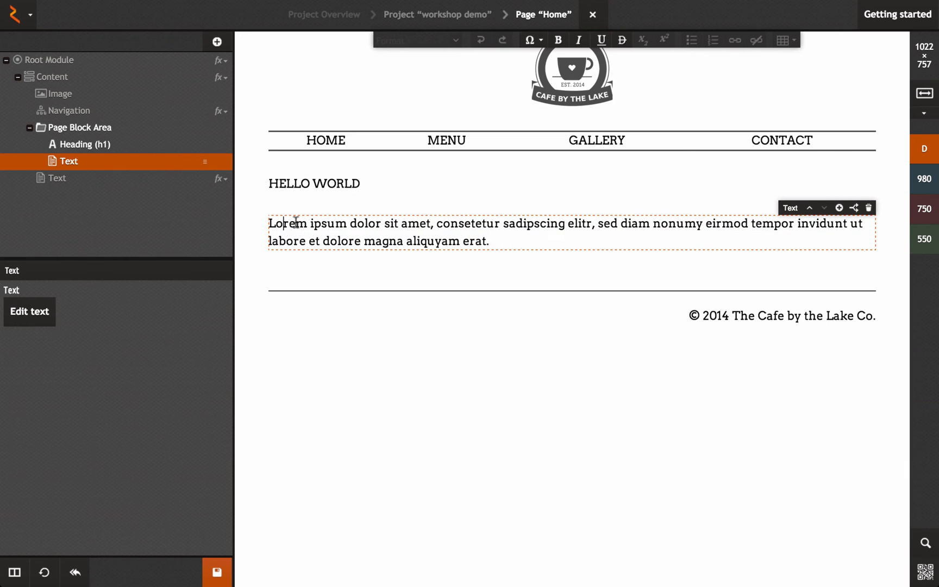
key("shift+Down")
left_click(354, 229)
left_click_drag(347, 223, 375, 223)
left_click(374, 229)
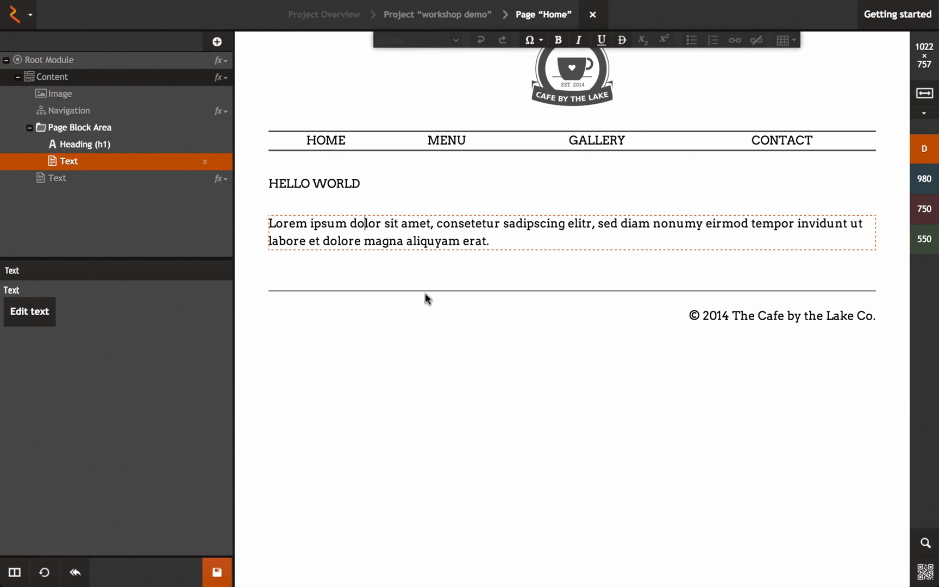
Save the Home page, return to the project "workshop demo" and select the Menu page.
left_click(217, 571)
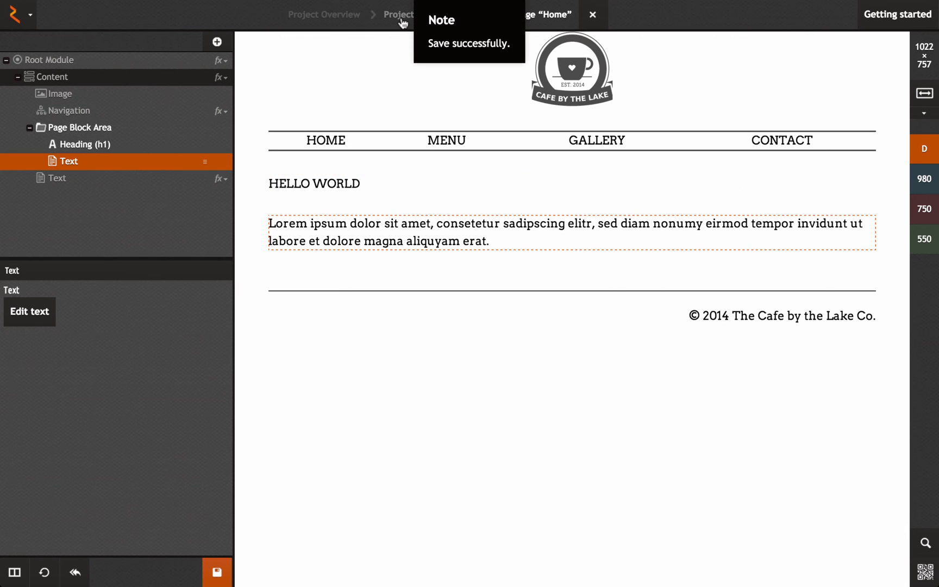
left_click(401, 18)
key("Down")
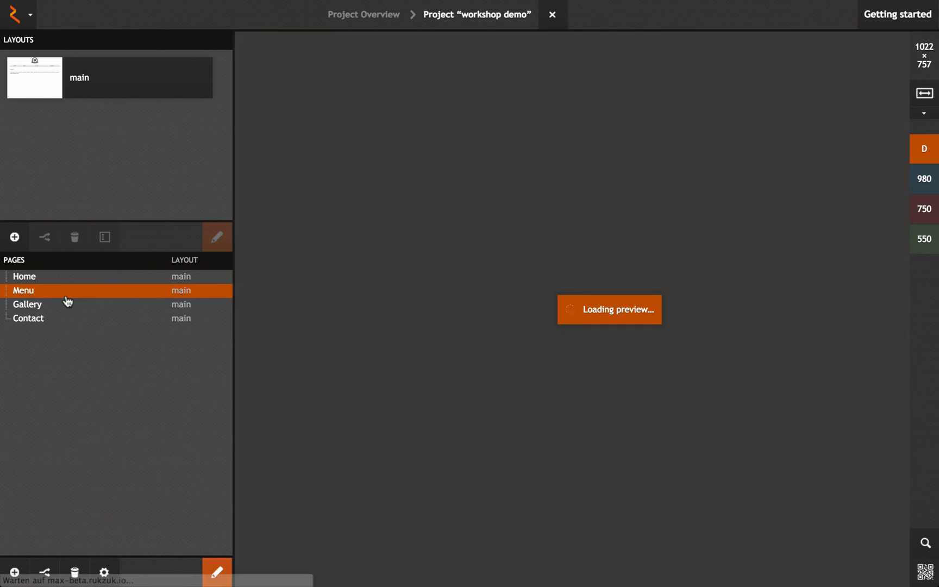
Examine how images, headings and text are arranged on the finished cafe website's Menu page, and return to the project.
mouse_move(121, 8)
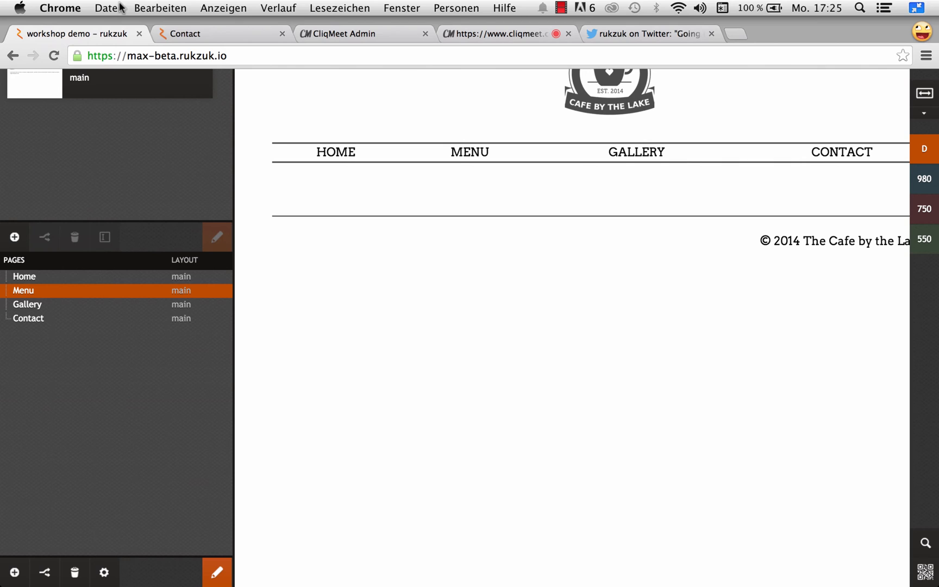
left_click(189, 20)
left_click(417, 138)
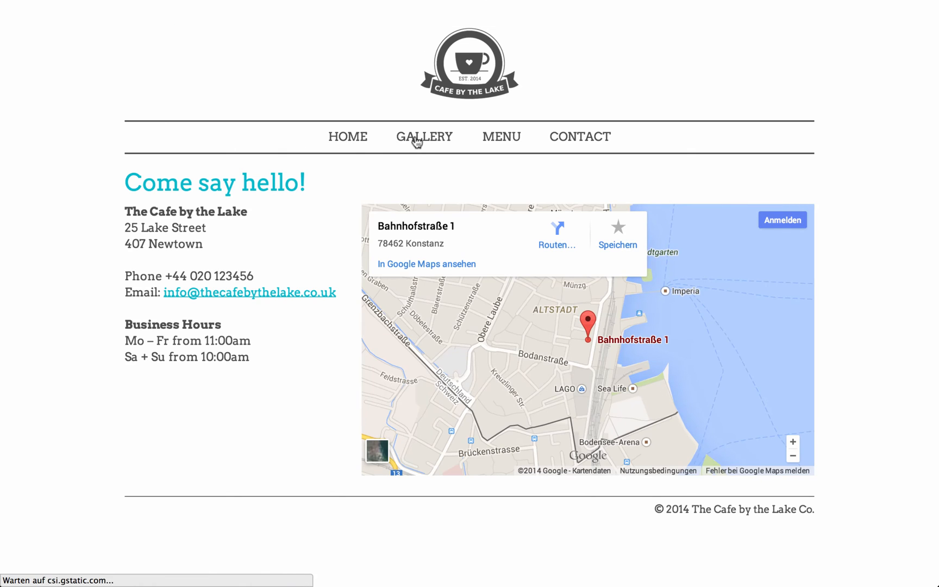
left_click(513, 138)
scroll(248, 275, "down", 4)
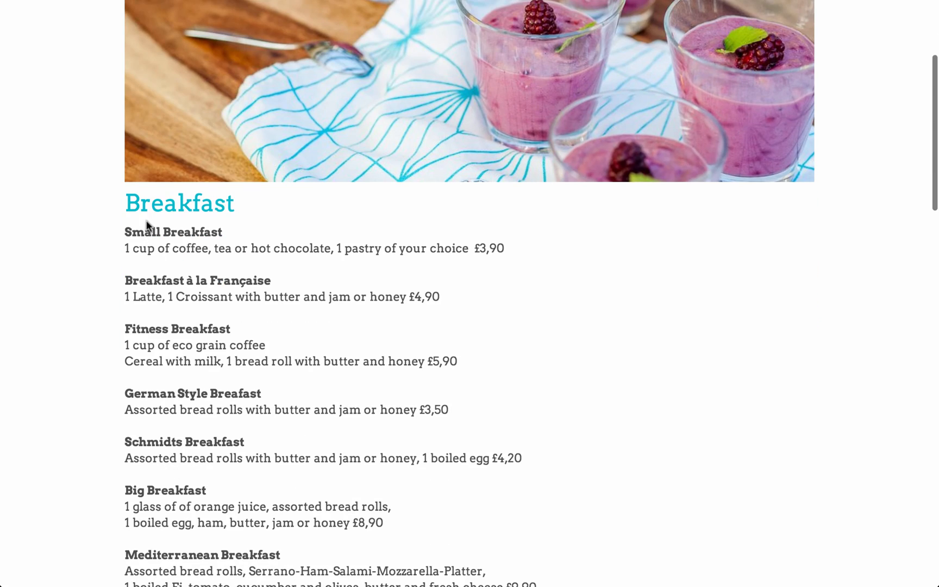
scroll(776, 377, "down", 10)
scroll(549, 282, "up", 5)
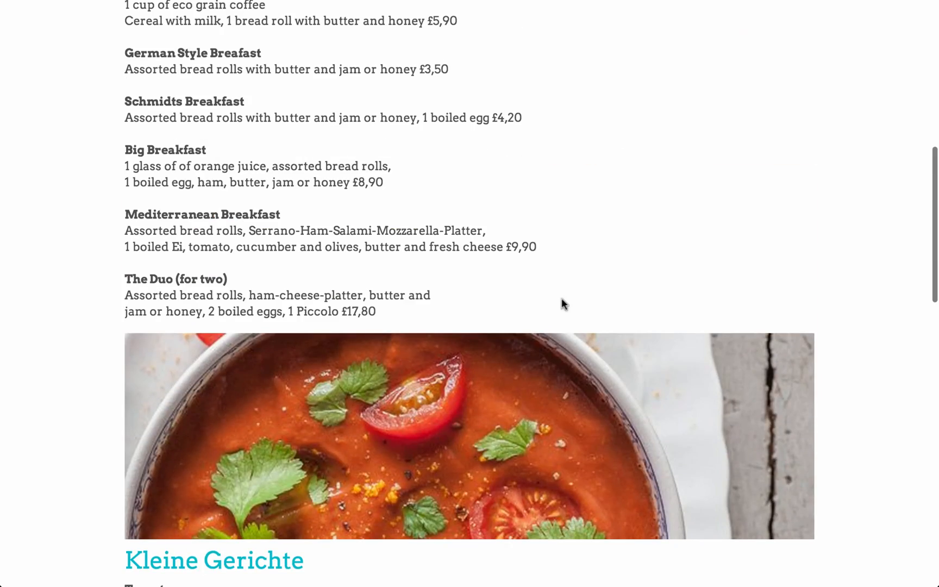
scroll(561, 298, "up", 8)
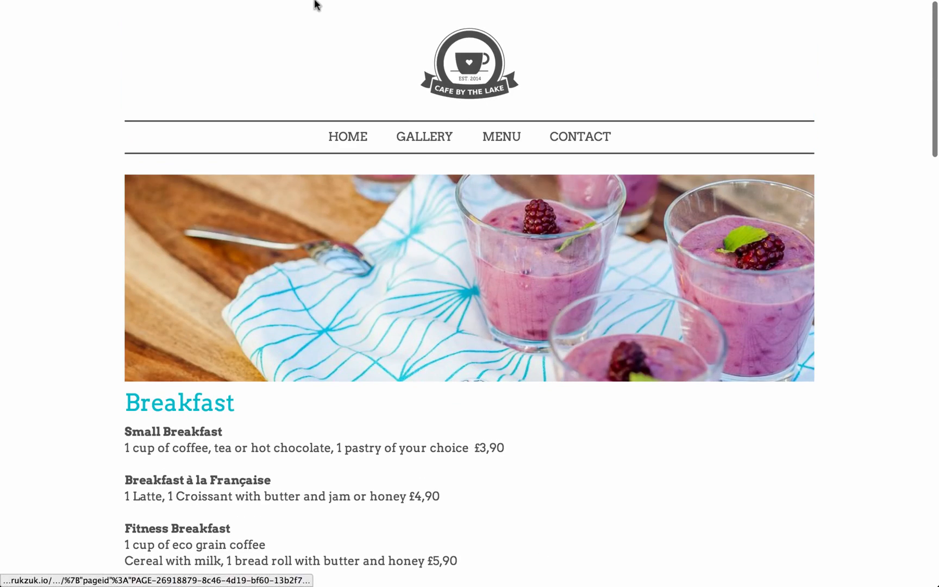
left_click(100, 30)
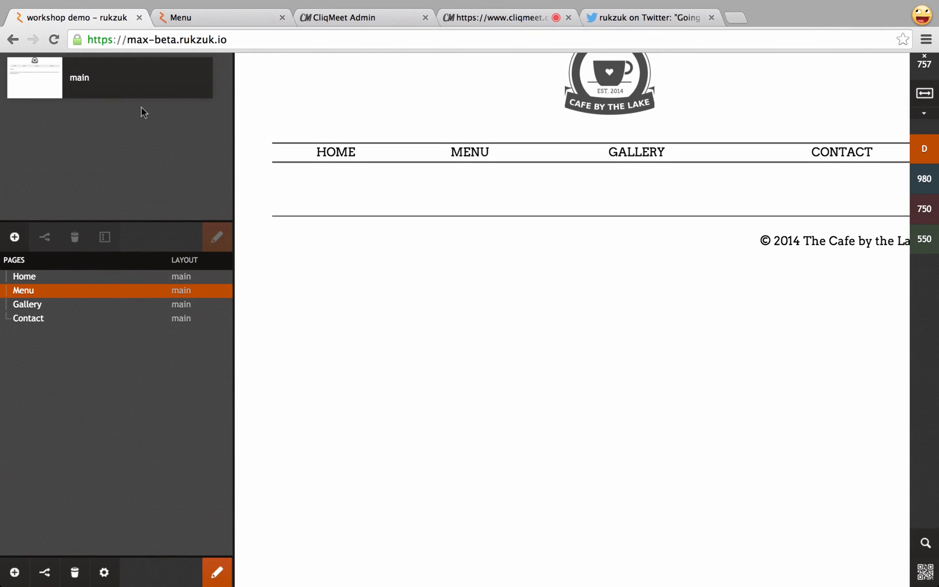
Open the Gallery page for editing and insert an Image Gallery block within its Page Block Area.
left_click(67, 310)
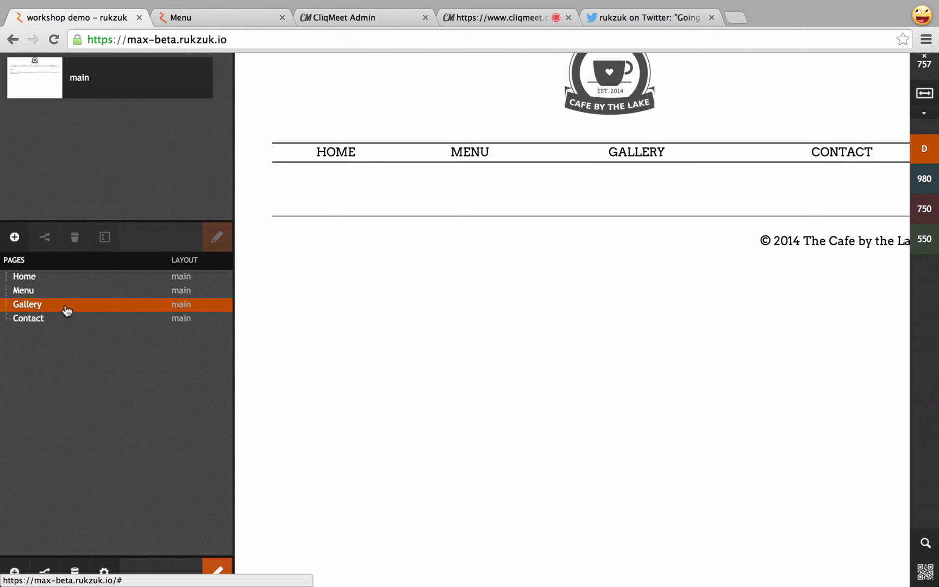
double_click(69, 308)
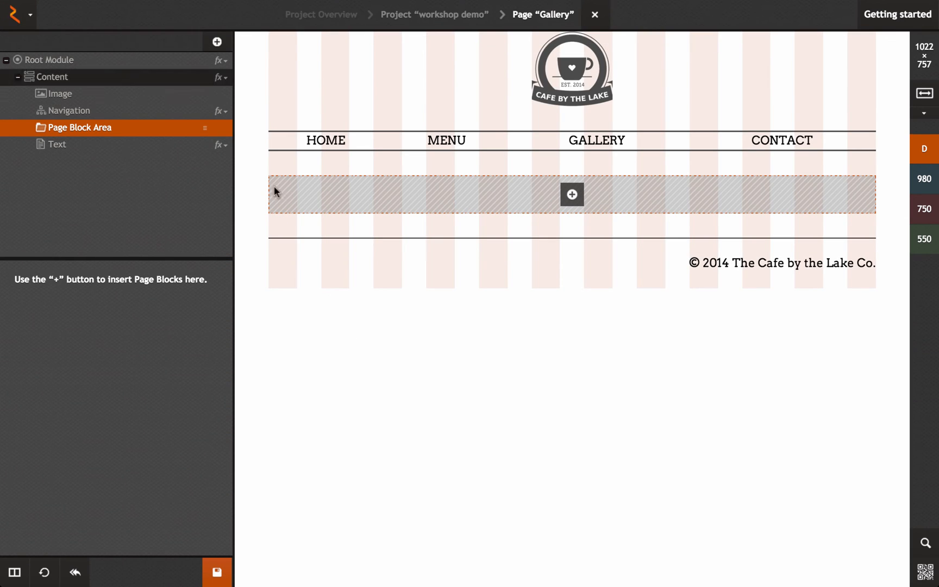
left_click(572, 201)
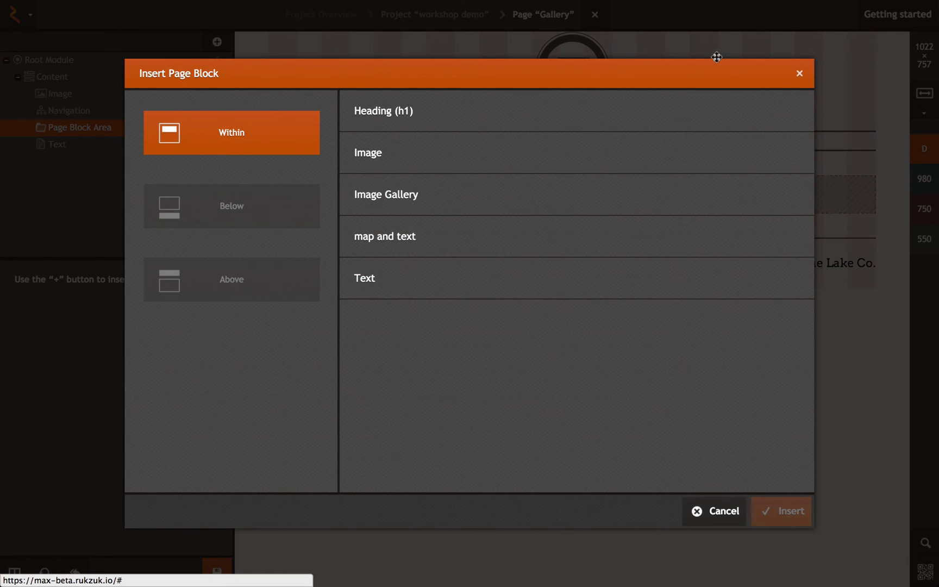
left_click_drag(716, 57, 707, 92)
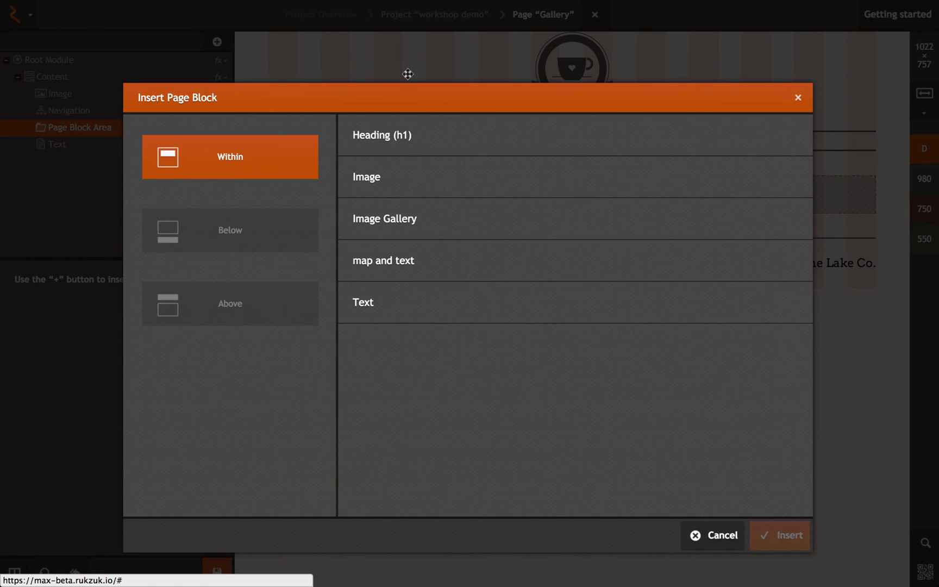
left_click_drag(410, 98, 411, 74)
left_click(417, 207)
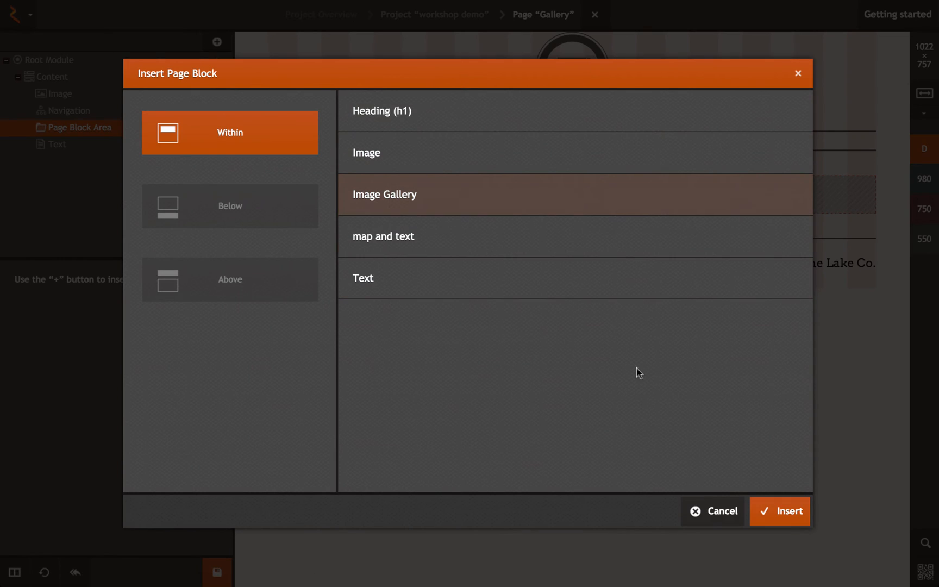
left_click(778, 507)
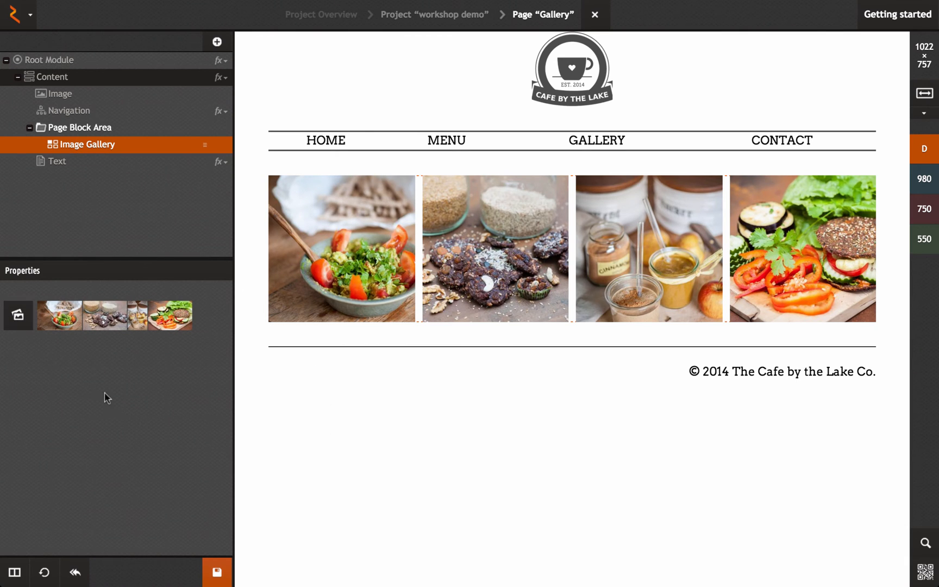
Add RZ-1329.jpg, RZ-2302.jpg and RZ-1683.jpg from the Images folder to the gallery's image selection.
left_click(18, 316)
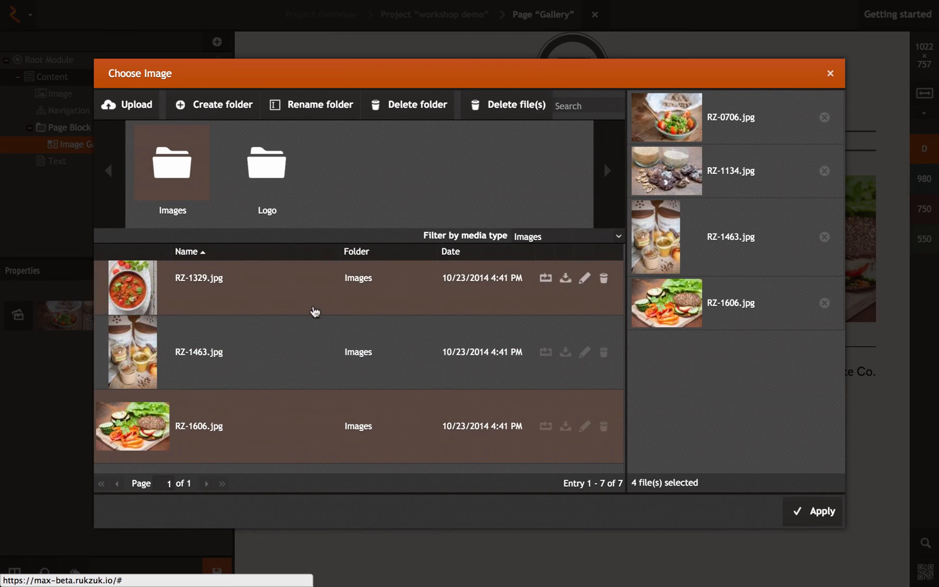
left_click_drag(313, 310, 733, 392)
scroll(482, 343, "down", 3)
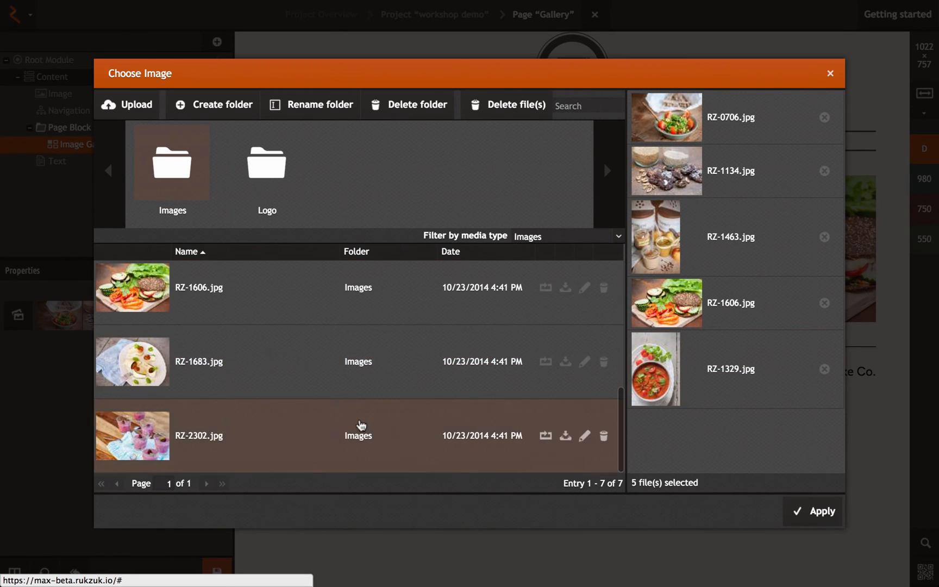
left_click_drag(356, 433, 731, 429)
left_click_drag(272, 375, 741, 335)
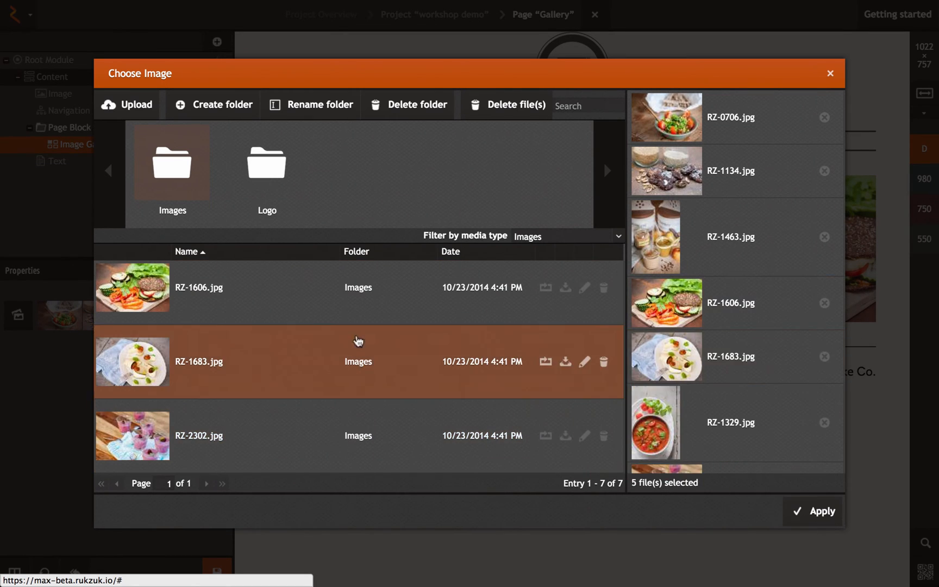
Reorder the gallery images to RZ-1463, RZ-0706, RZ-1134, RZ-1683, RZ-1606, RZ-1329, RZ-2302, and apply the selection.
left_click_drag(356, 305, 707, 288)
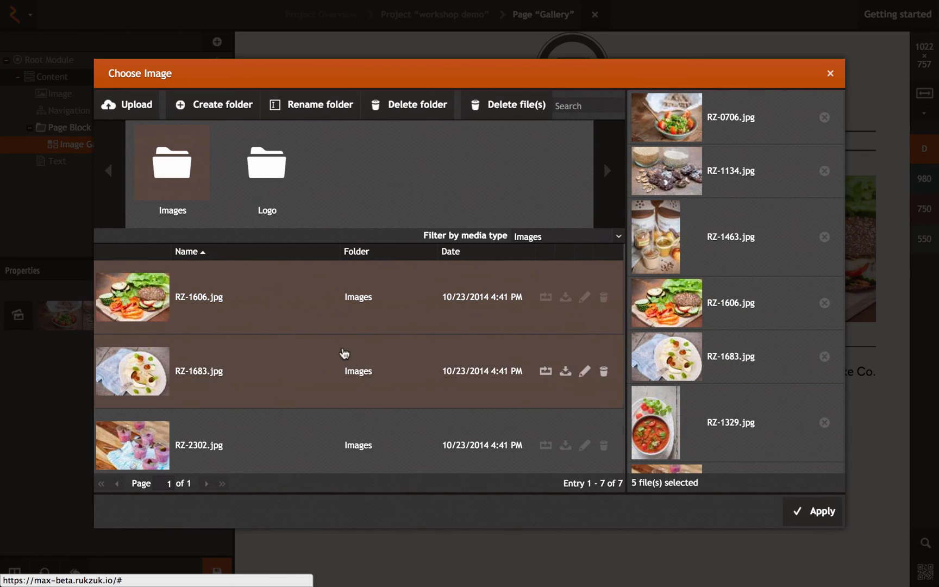
left_click_drag(346, 352, 758, 298)
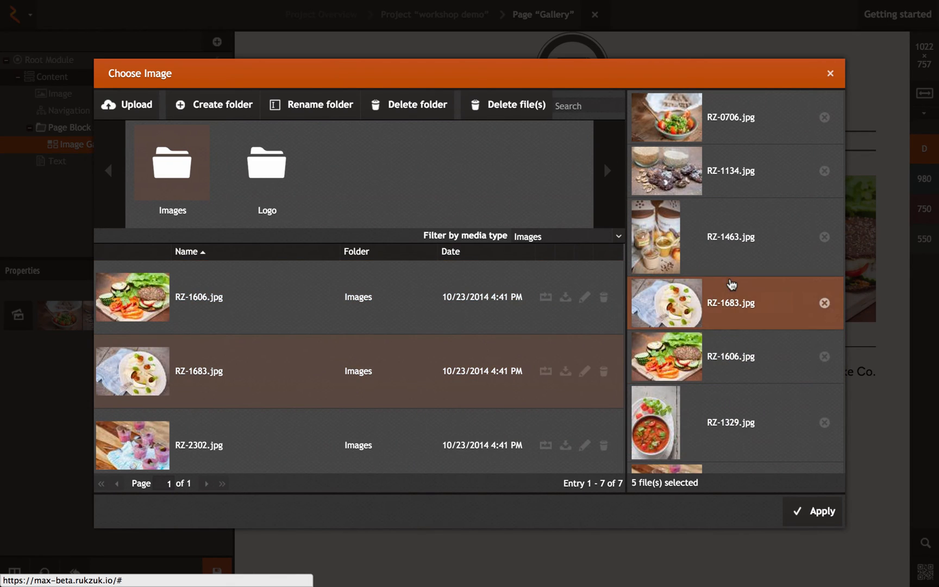
left_click_drag(760, 200, 753, 278)
left_click_drag(748, 95, 760, 206)
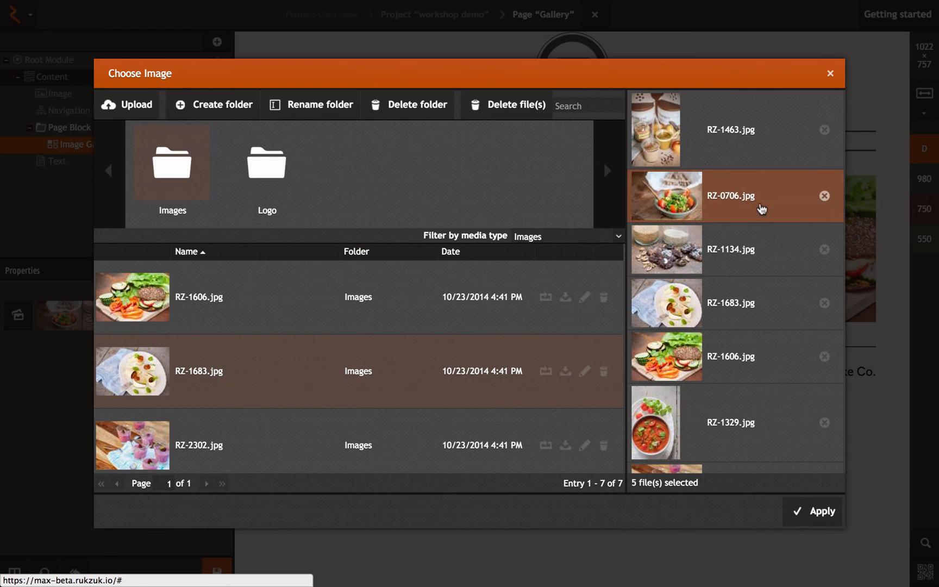
left_click(809, 514)
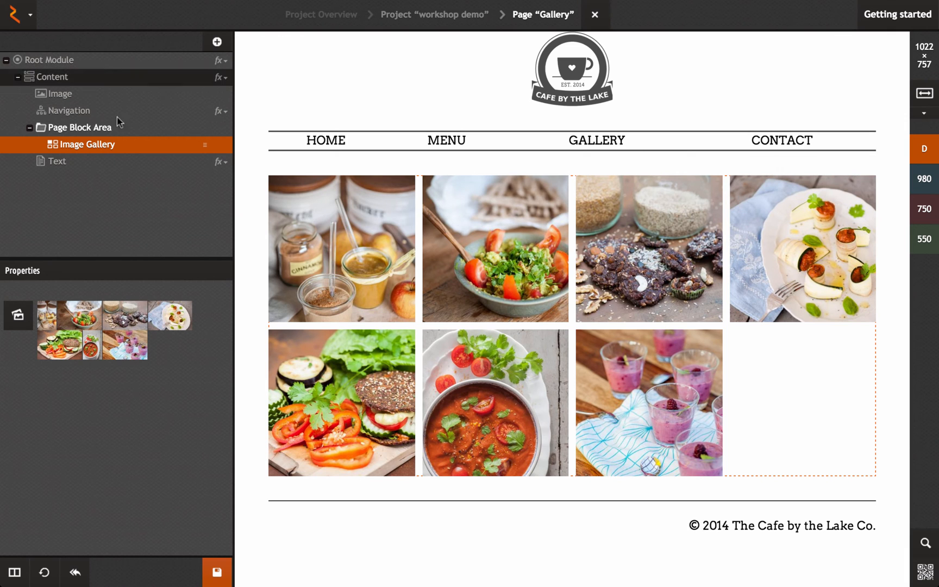
Insert a Heading (h1) block above the Image Gallery on the Gallery page and save the page.
left_click(217, 41)
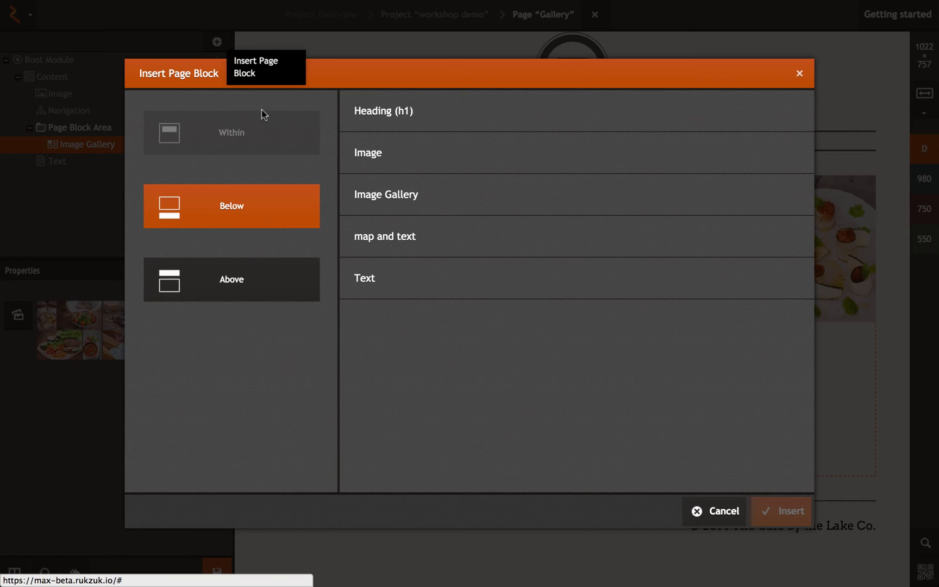
left_click(260, 300)
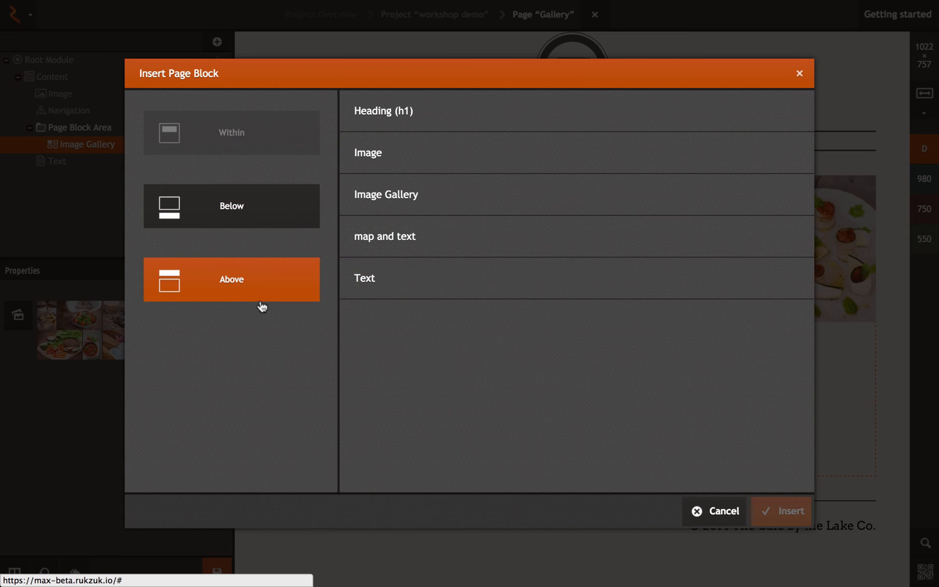
left_click(422, 113)
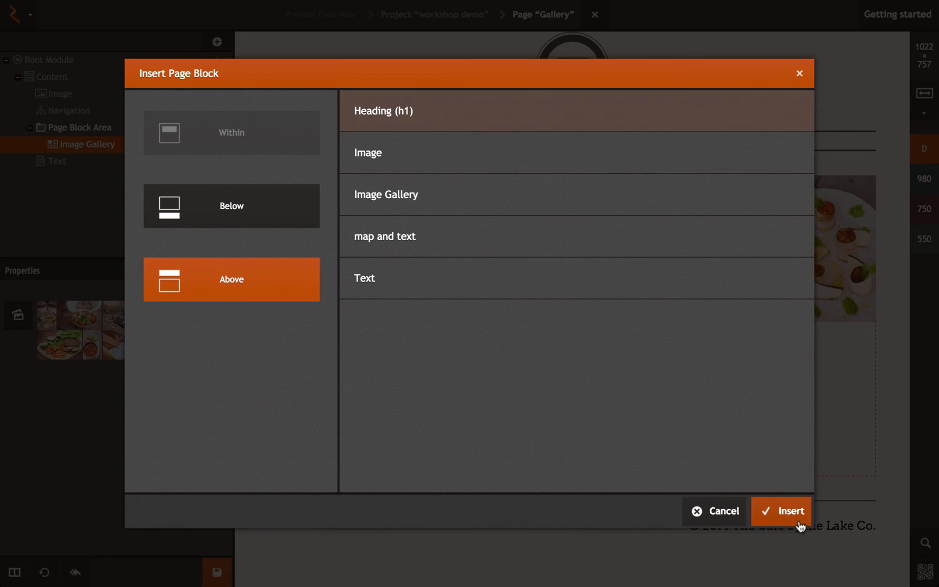
left_click(794, 519)
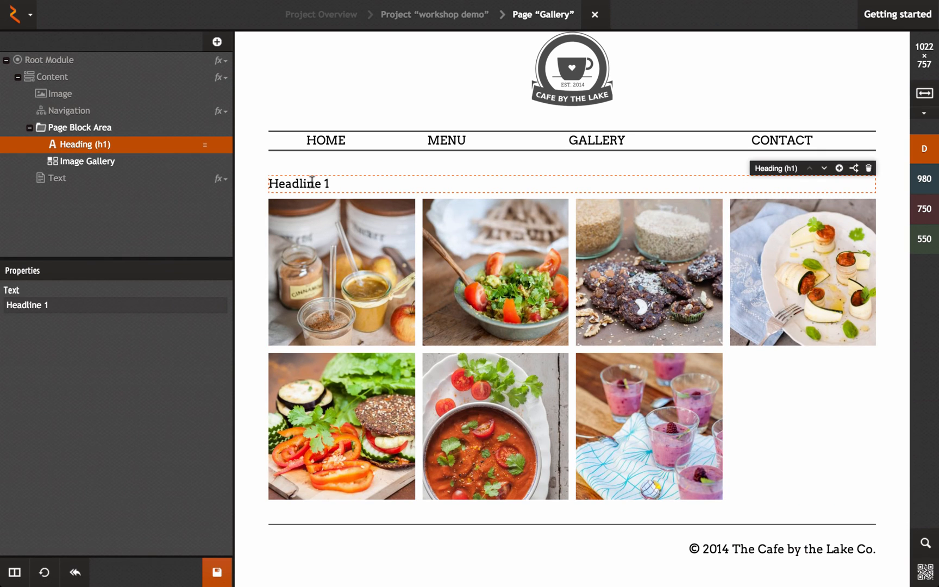
left_click(274, 184)
left_click(215, 569)
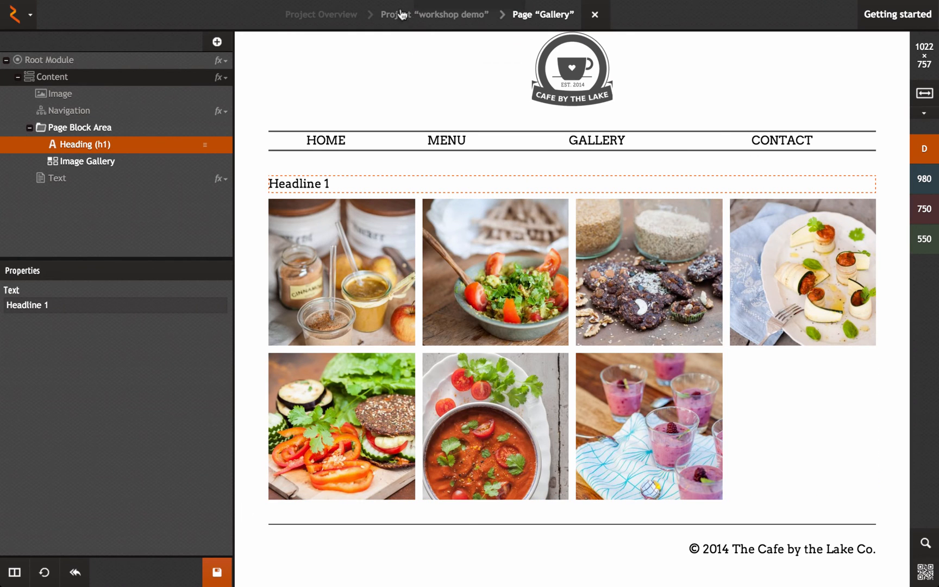
Open the Contact page for editing and insert the "map and text" block within its Page Block Area.
left_click(448, 21)
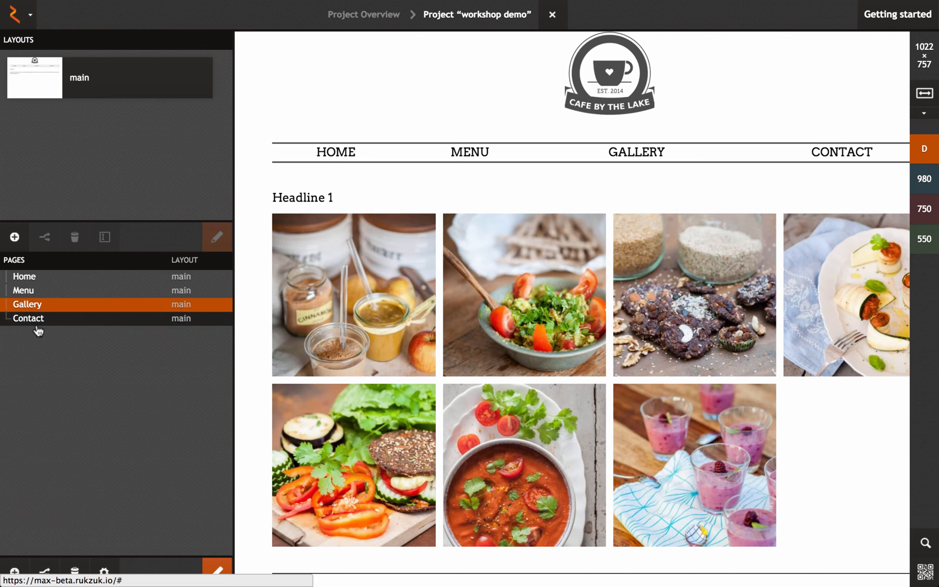
left_click(37, 321)
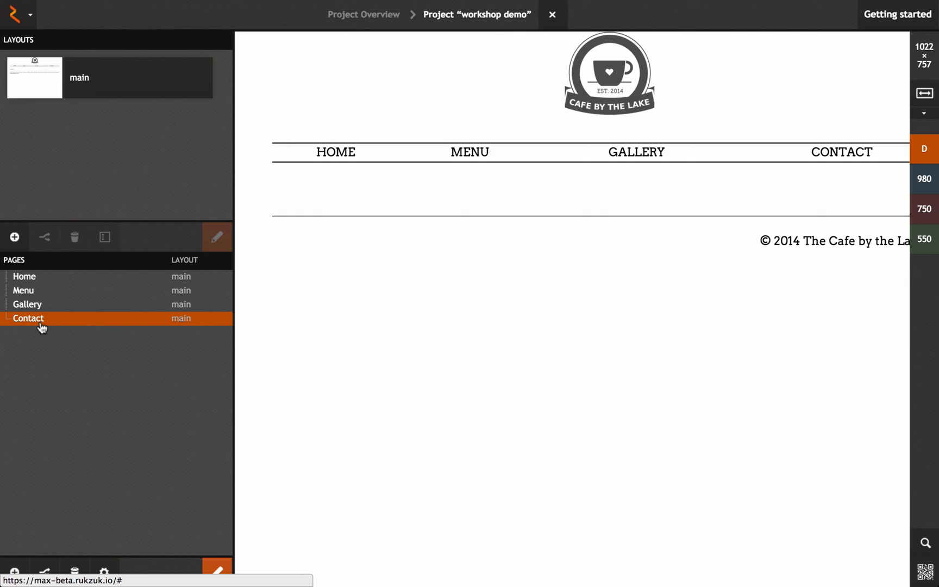
double_click(41, 325)
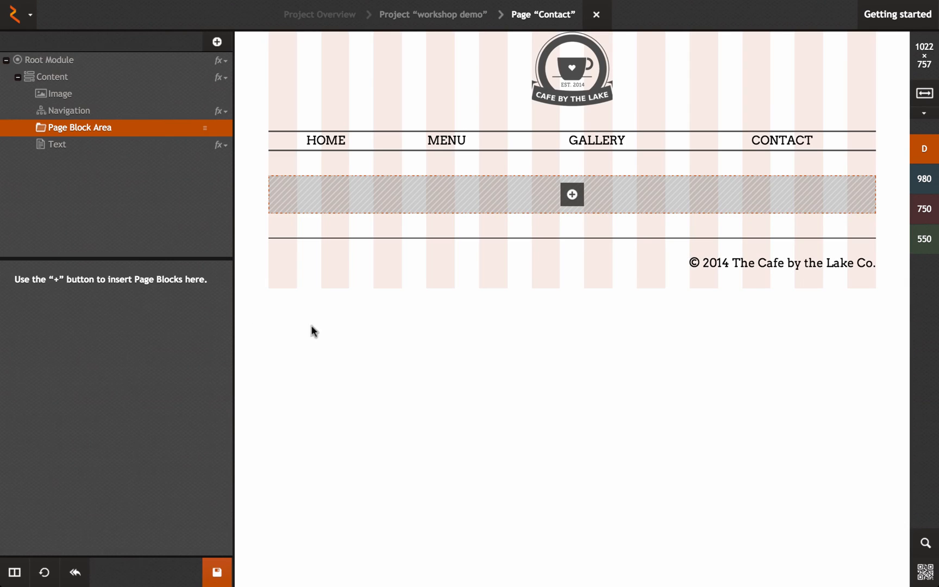
left_click(572, 194)
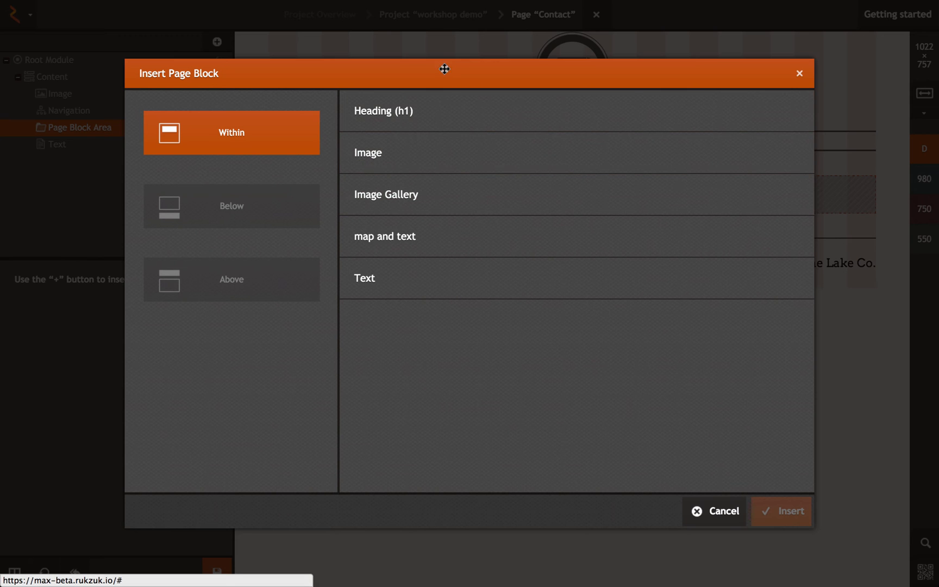
left_click_drag(444, 69, 413, 64)
left_click(358, 235)
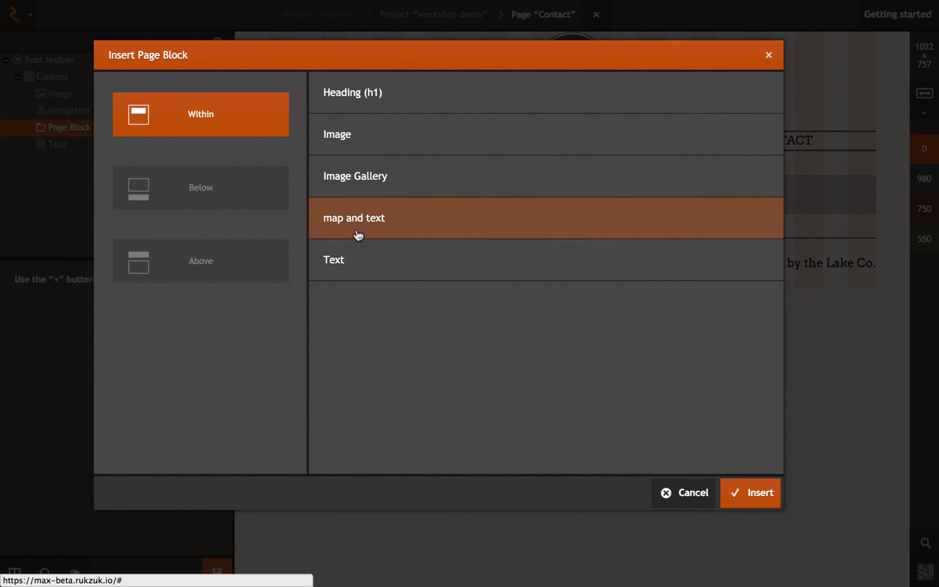
left_click(741, 506)
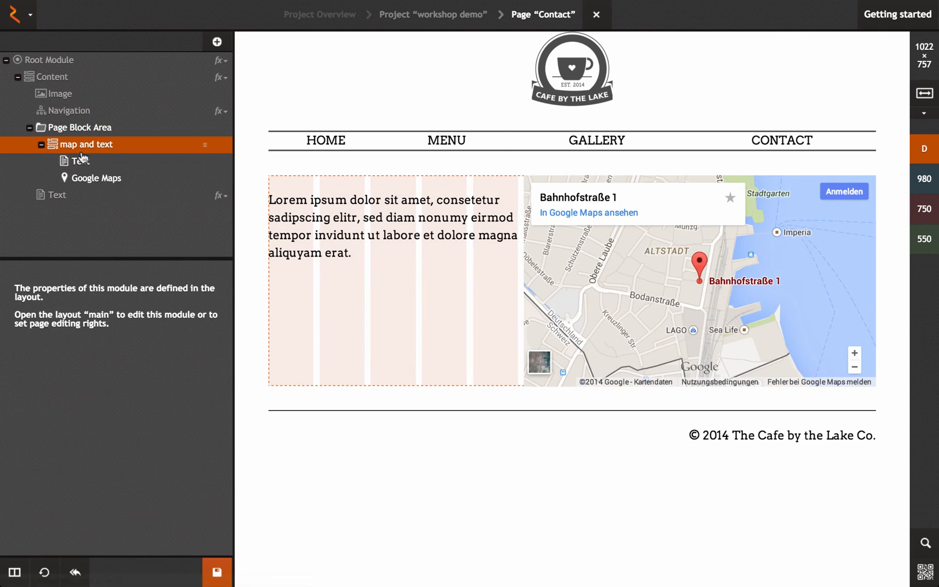
Add the line "Come say Hi" above the placeholder text in the "map and text" block and save the page.
left_click(41, 145)
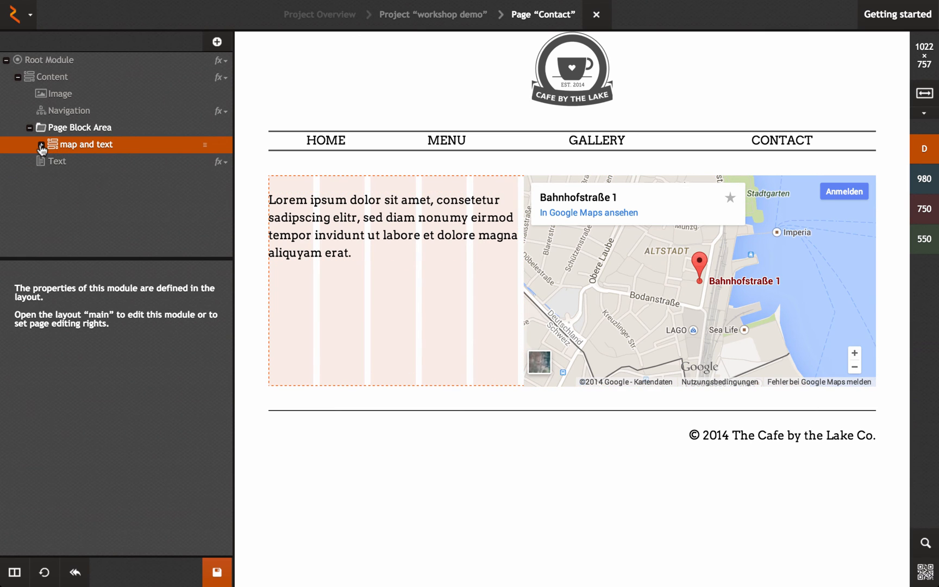
left_click(41, 144)
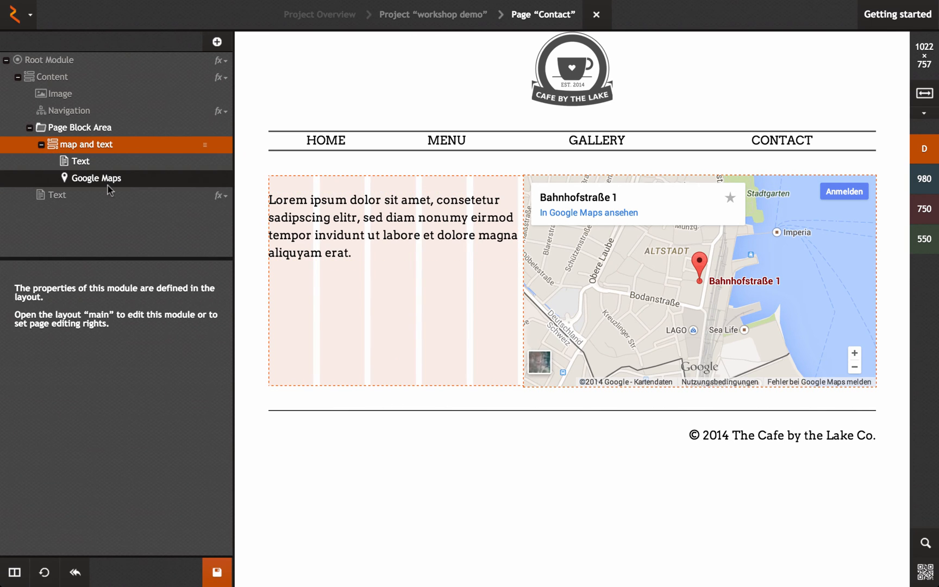
left_click(335, 226)
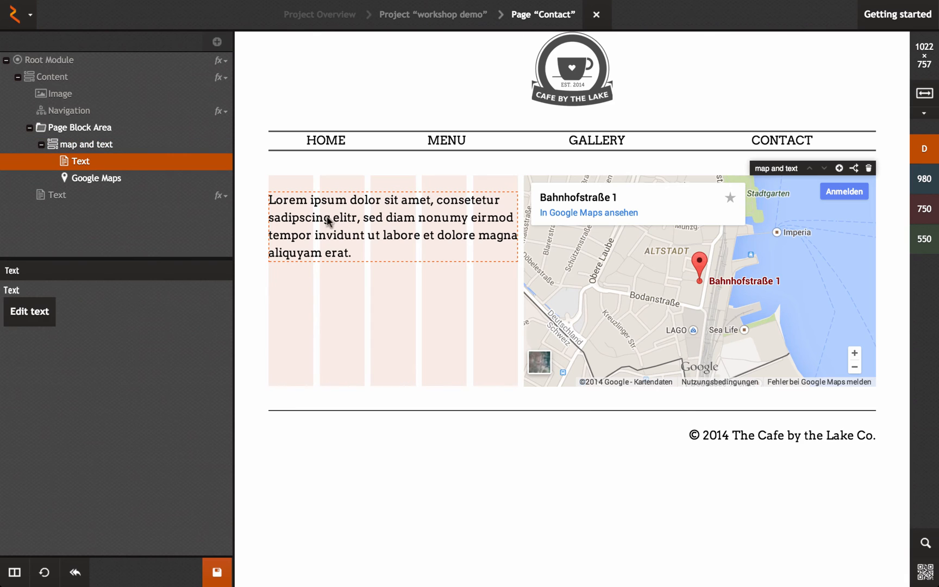
left_click(328, 219)
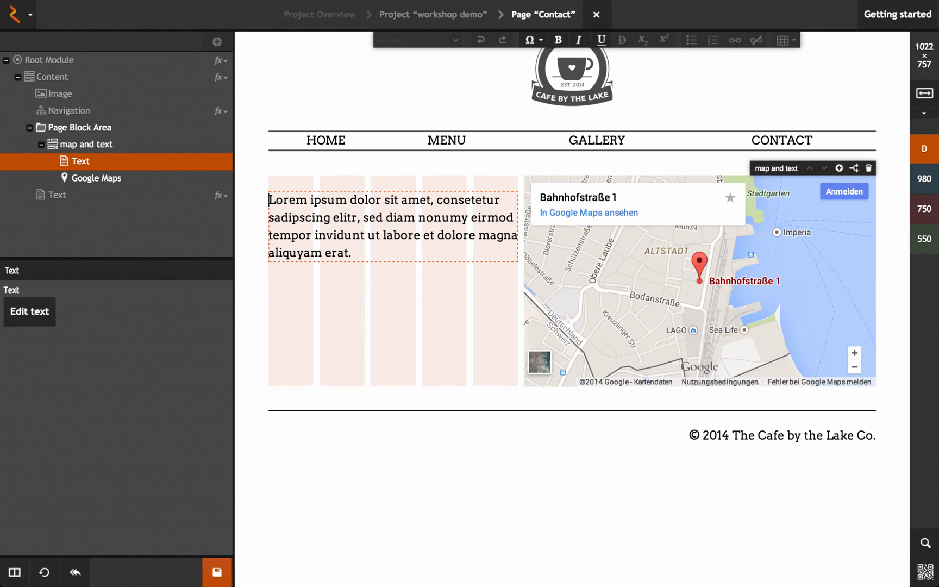
key("Return")
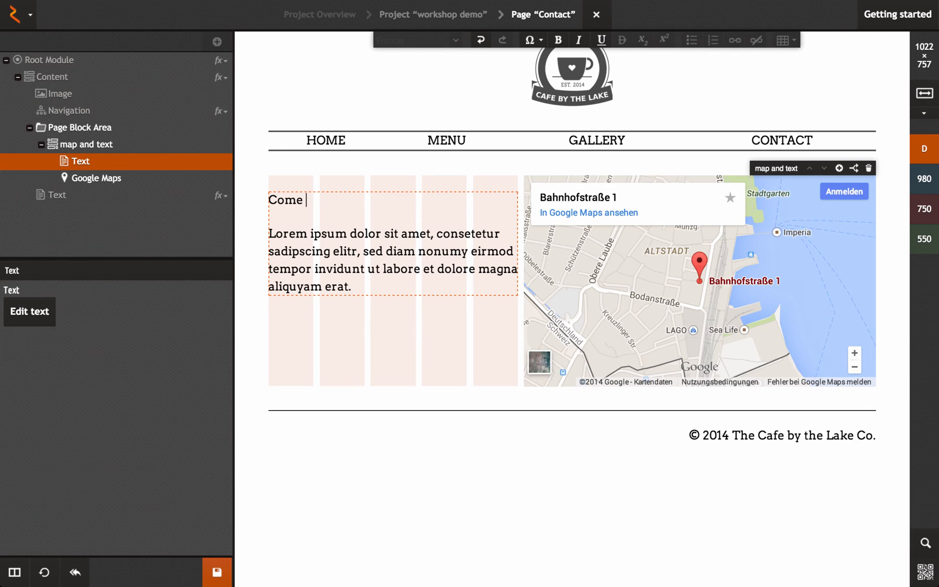
left_click(618, 303)
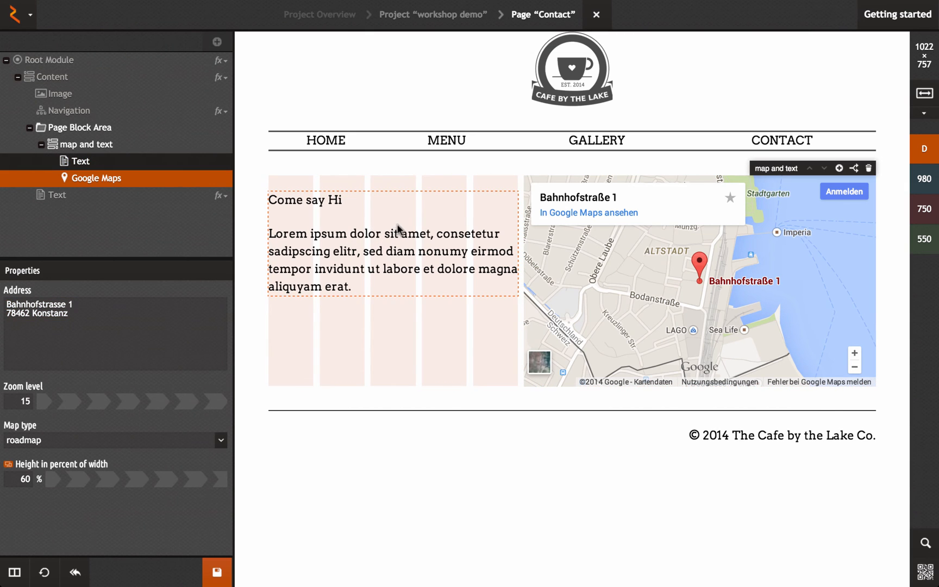
left_click(220, 571)
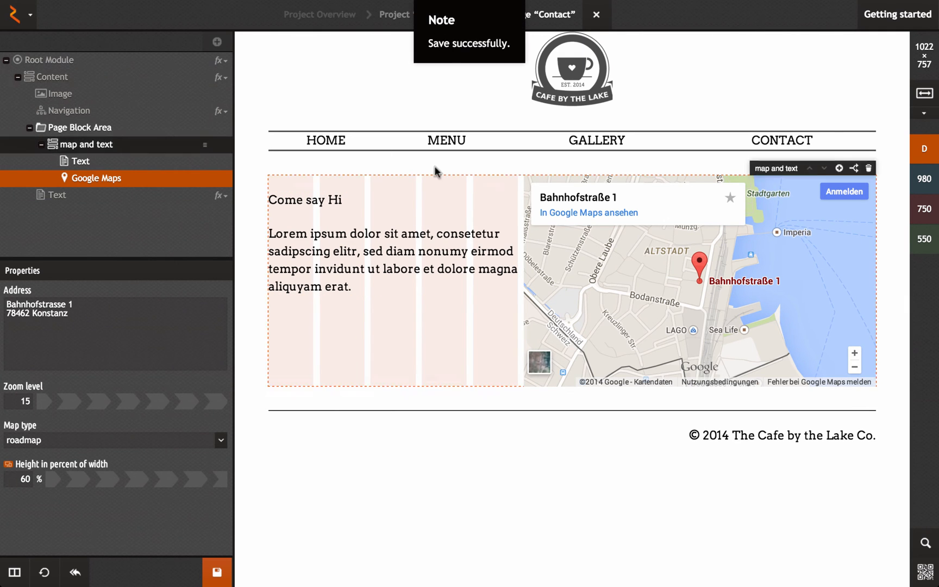
Return to the project and preview the Menu and Home pages, switching between them through the site's navigation.
left_click(413, 17)
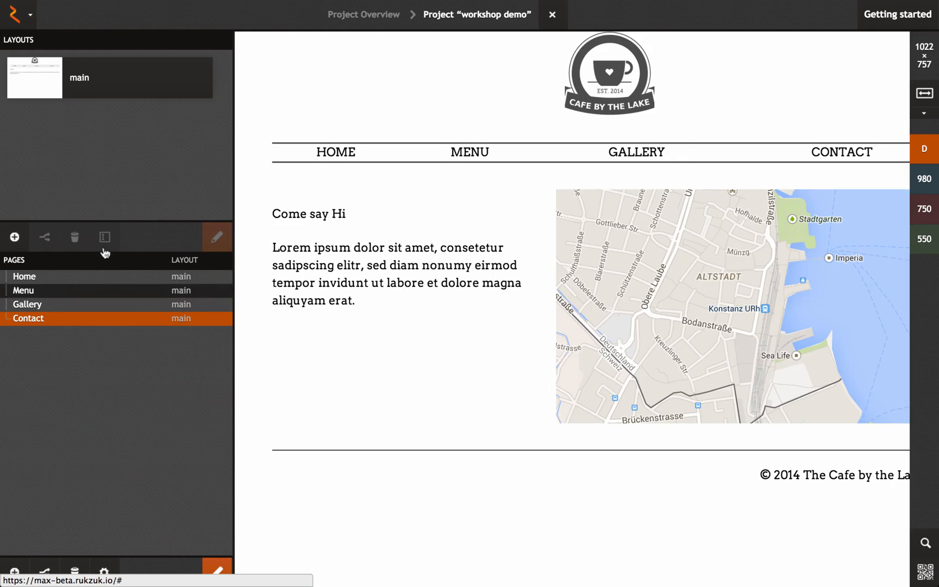
left_click(97, 300)
left_click(95, 290)
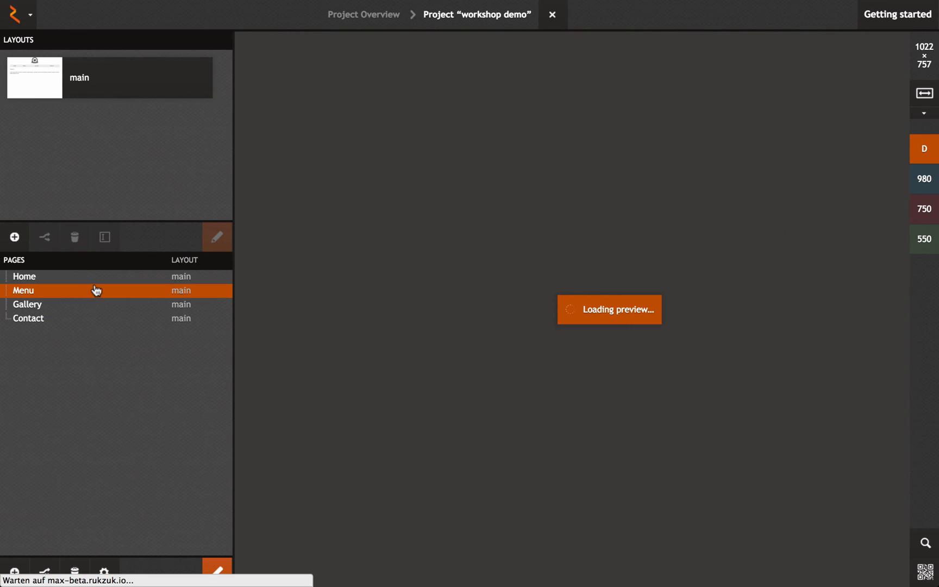
left_click(94, 277)
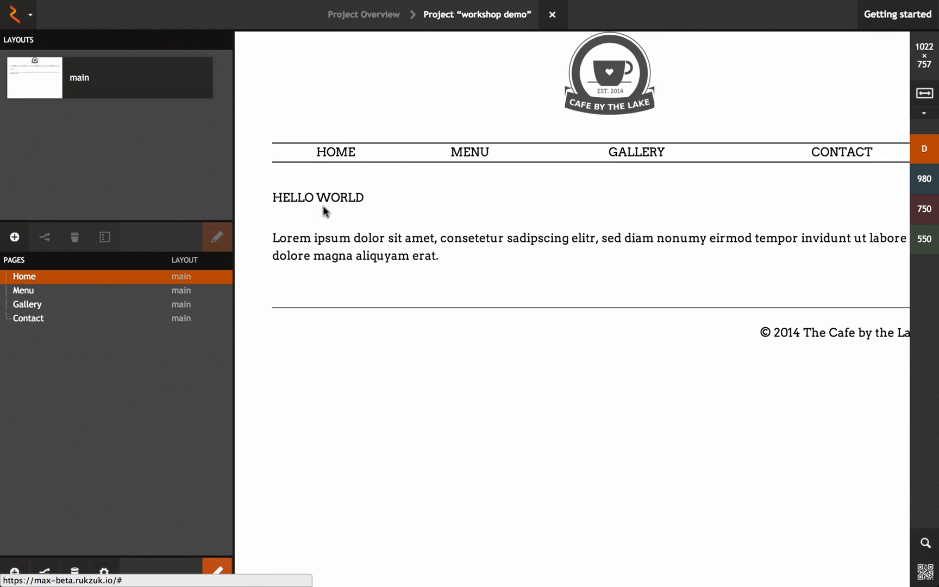
left_click(471, 155)
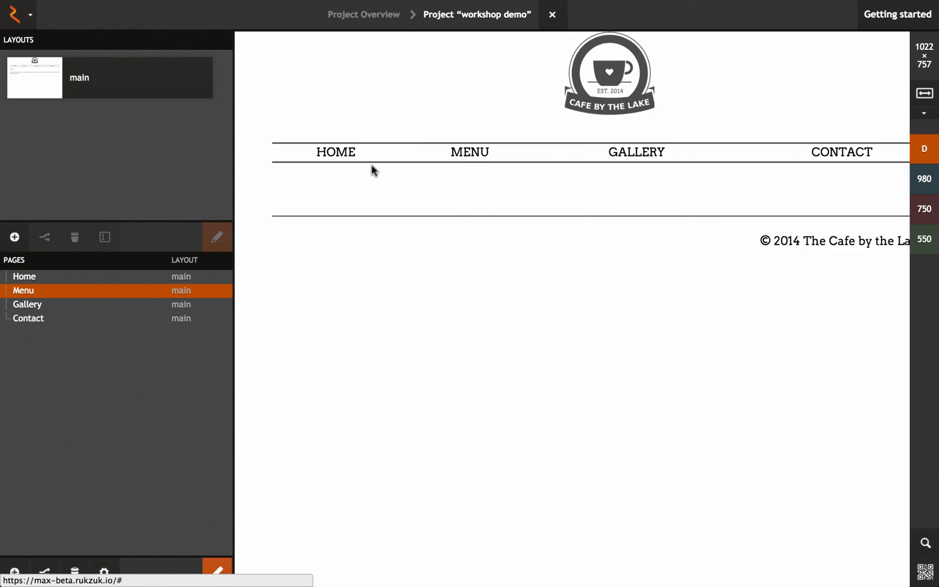
left_click(337, 155)
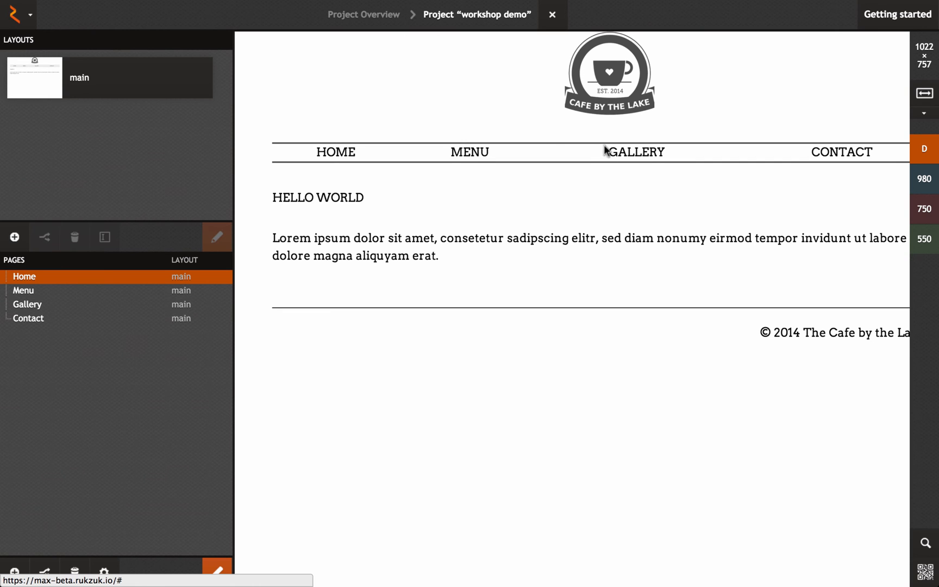
Open the "main" layout for editing and add a Padding and Margin style to the Navigation module.
left_click(138, 85)
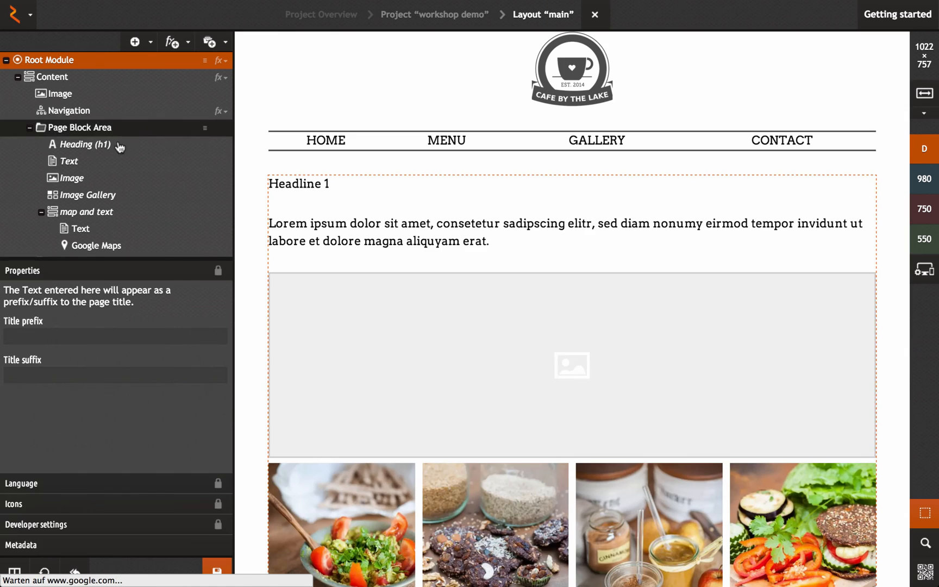
left_click(29, 127)
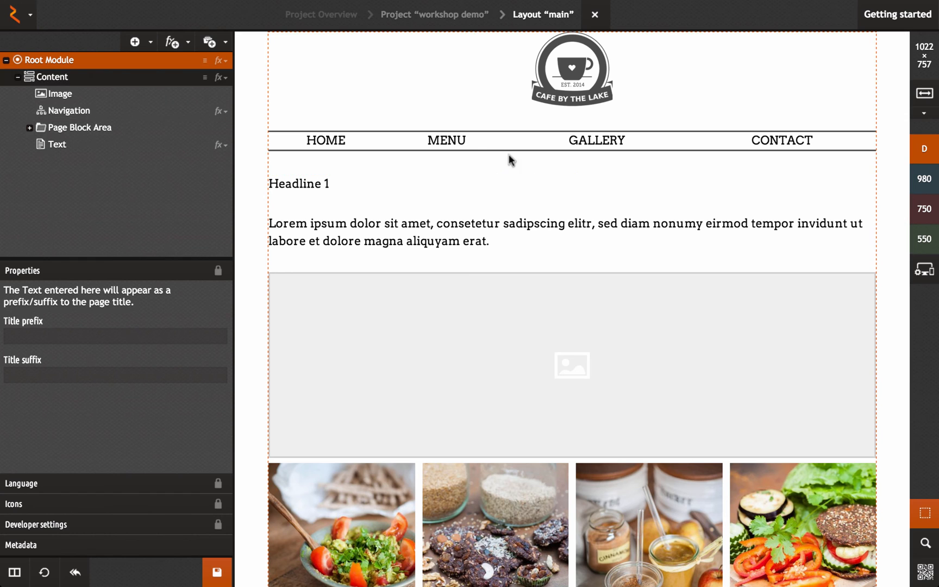
left_click(454, 146)
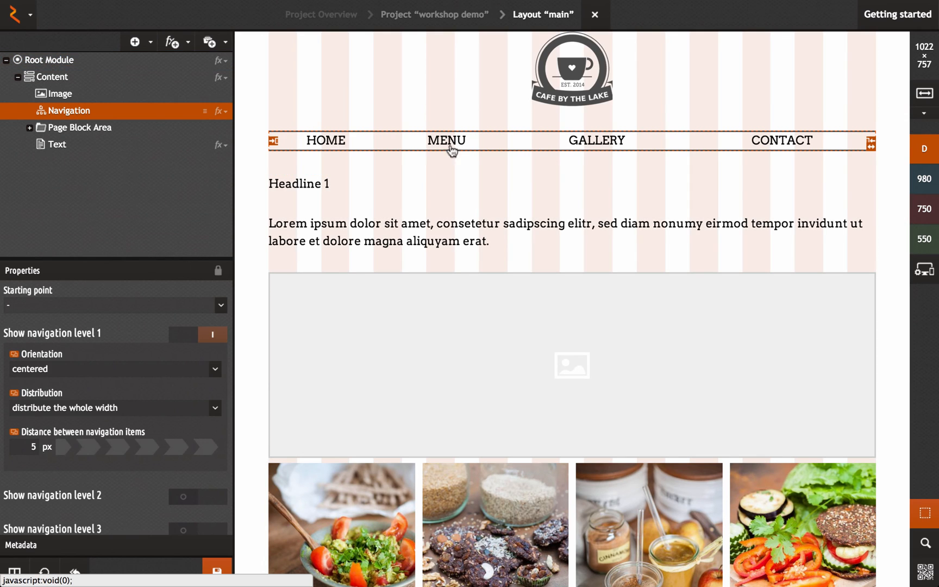
left_click(220, 111)
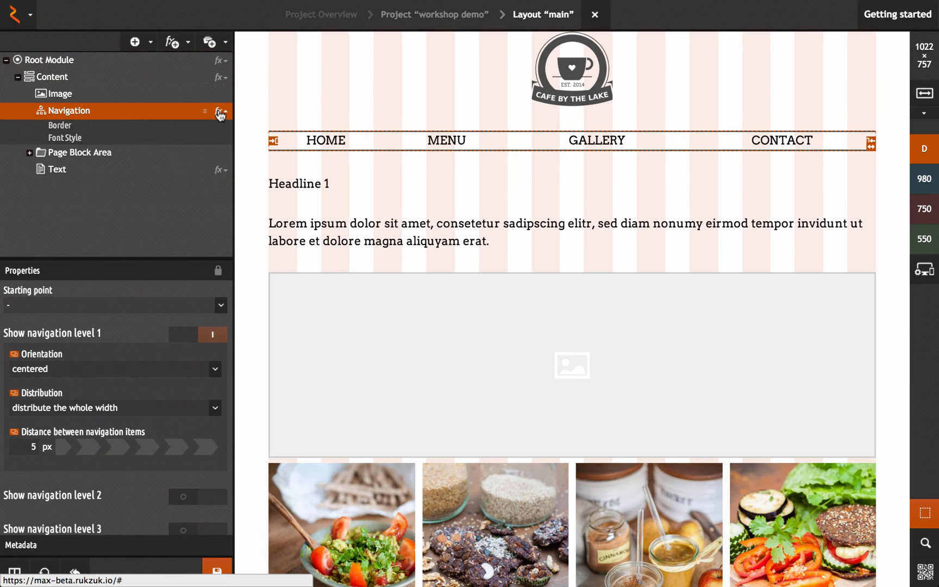
left_click(220, 48)
left_click(172, 42)
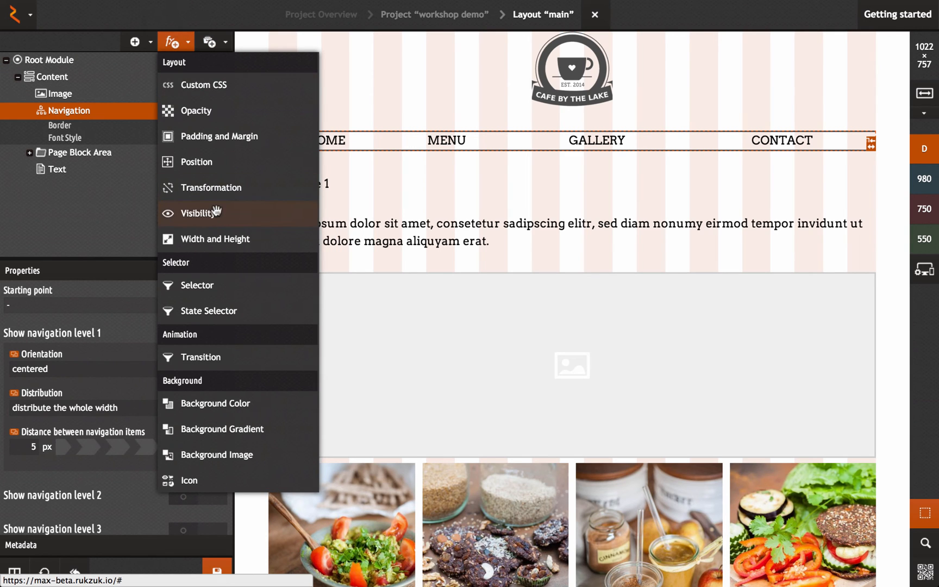
left_click(217, 137)
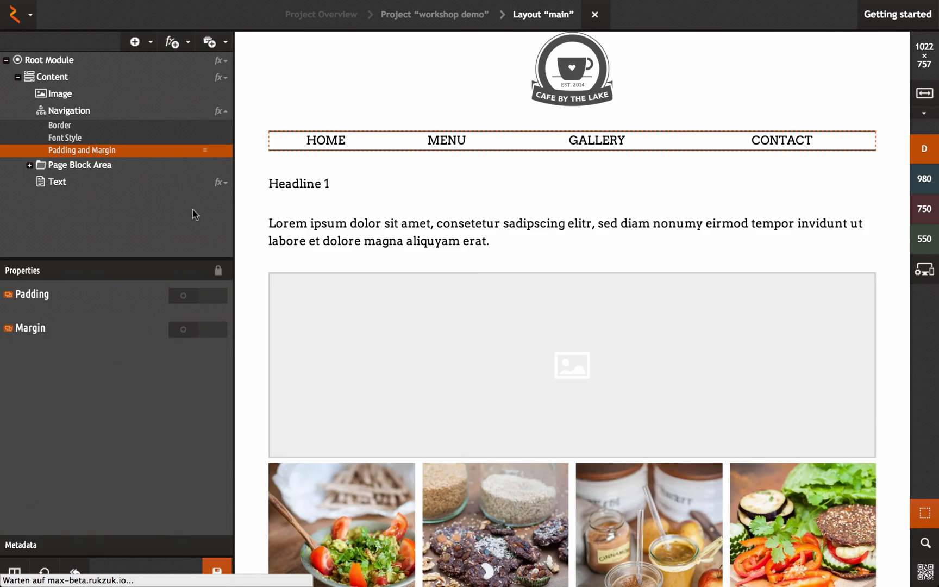
Enable padding for the navigation and set its top and bottom padding to 15 px.
left_click(186, 296)
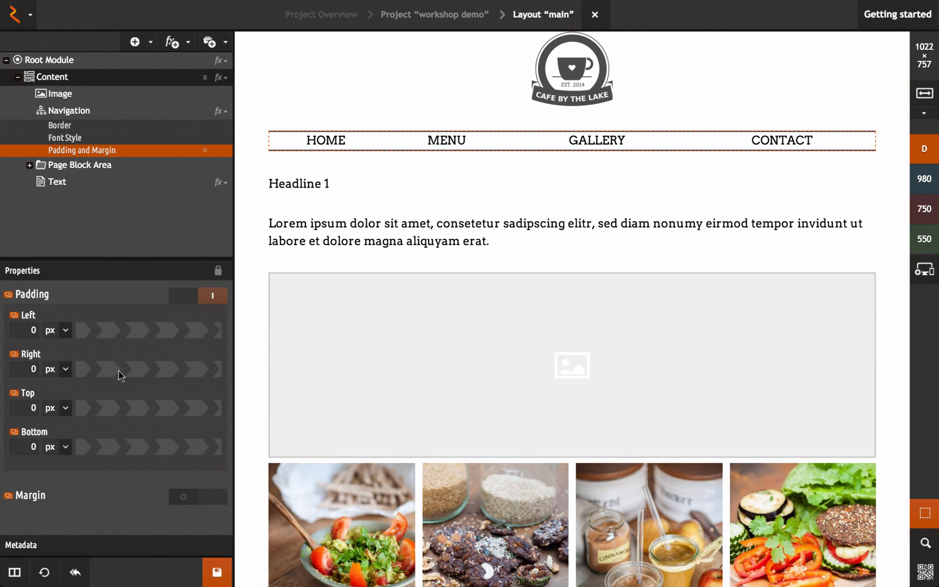
left_click_drag(110, 405, 145, 408)
left_click_drag(122, 446, 261, 449)
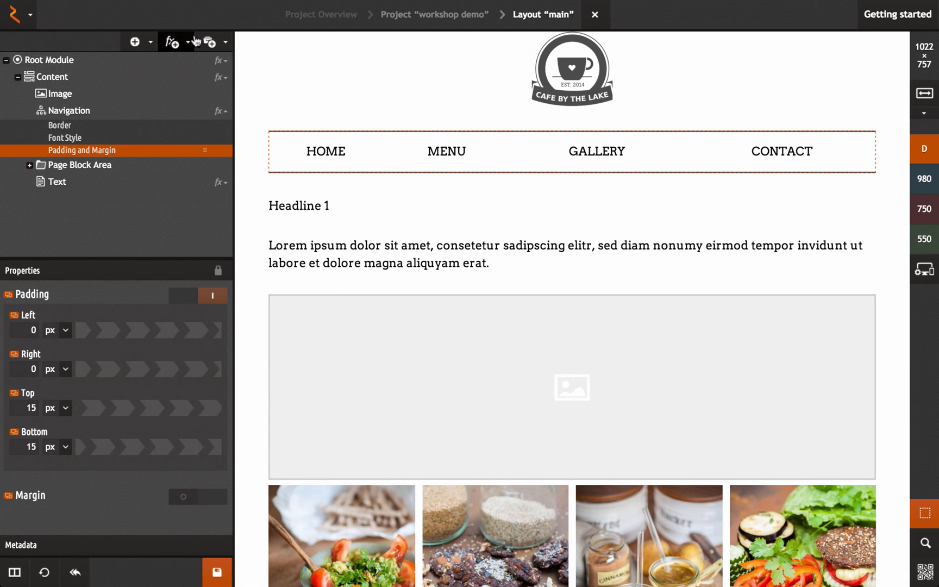
Add a Selector to the Navigation module and target all navigation links with it.
left_click(172, 42)
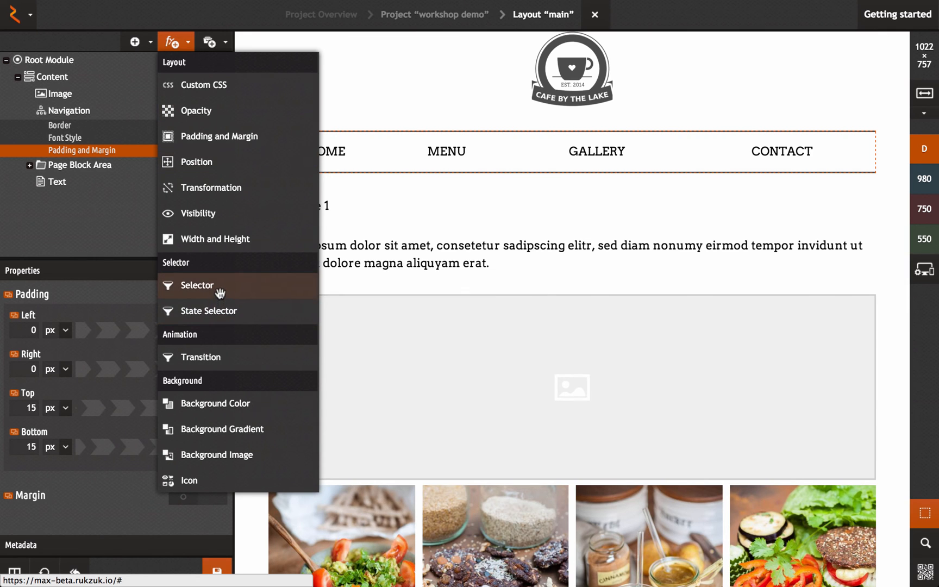
left_click(197, 285)
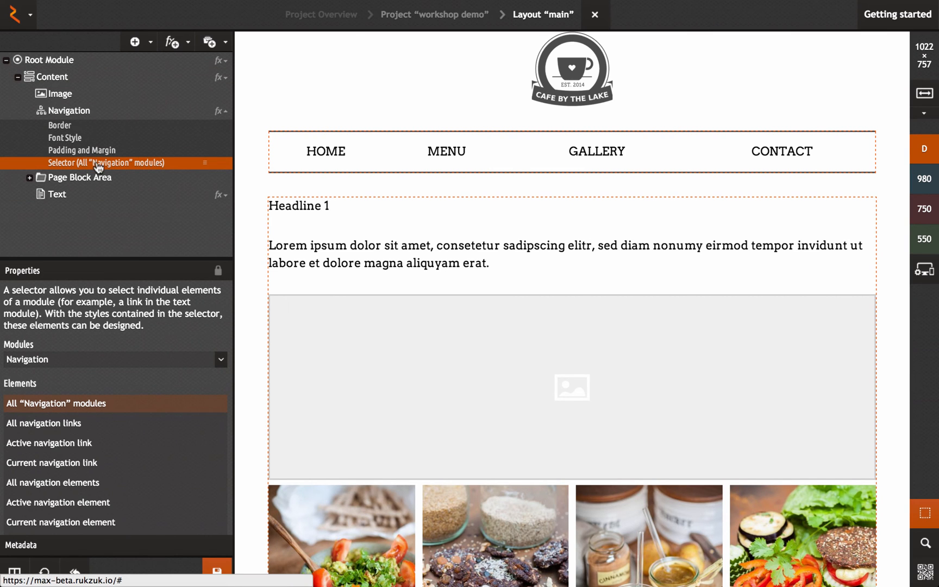
scroll(112, 408, "down", 2)
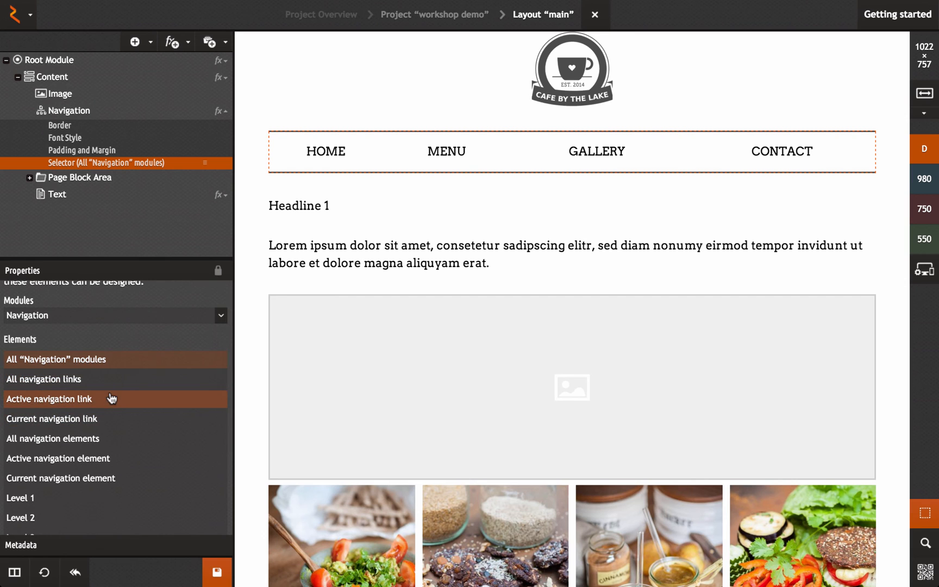
scroll(129, 387, "up", 2)
scroll(129, 383, "down", 1)
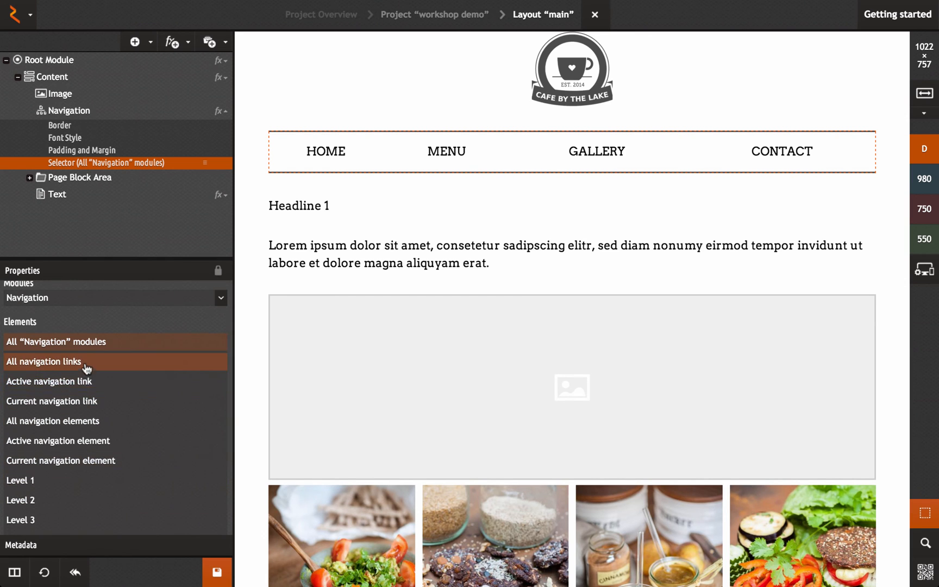
left_click(84, 381)
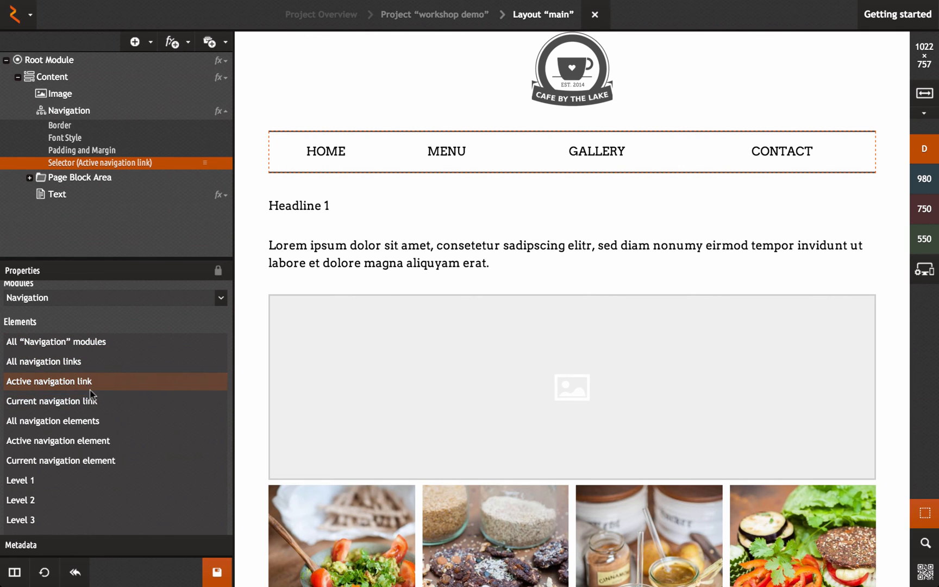
scroll(96, 410, "down", 1)
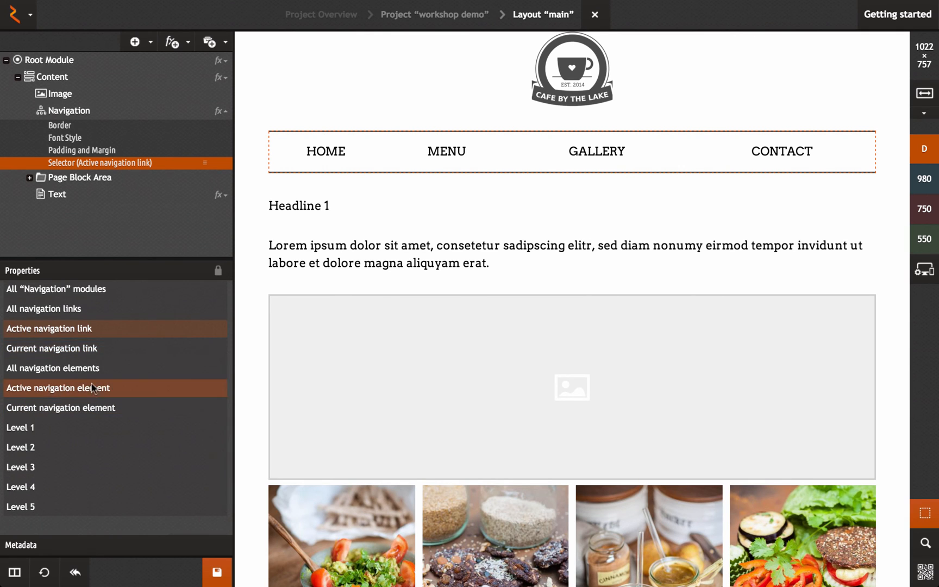
left_click(76, 309)
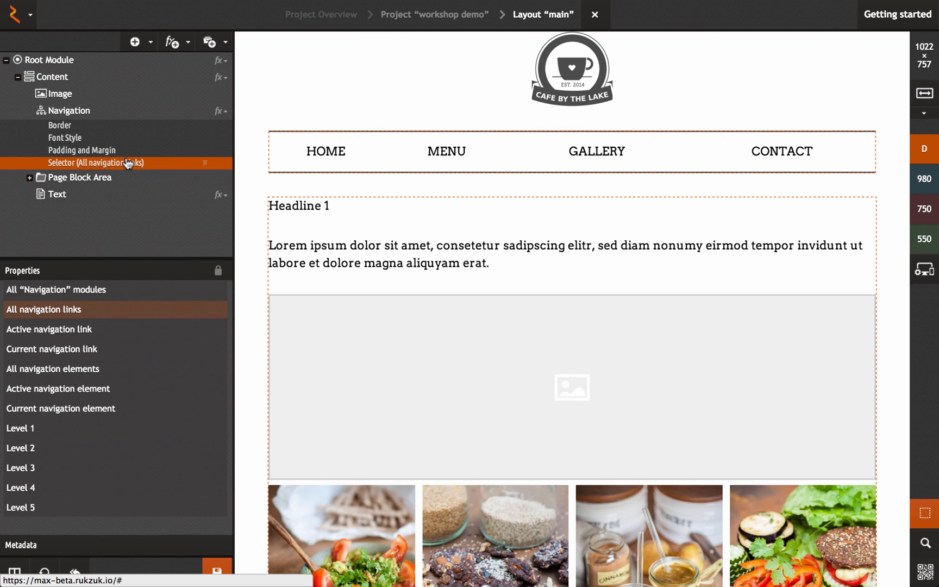
Add a Background Color style inside the navigation links selector and set its color to blue.
left_click(173, 43)
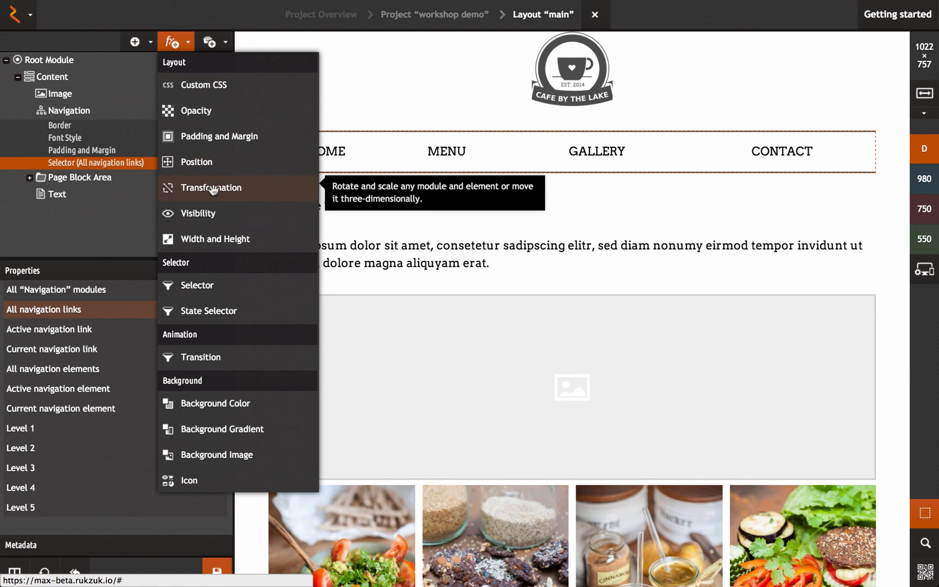
scroll(214, 190, "down", 1)
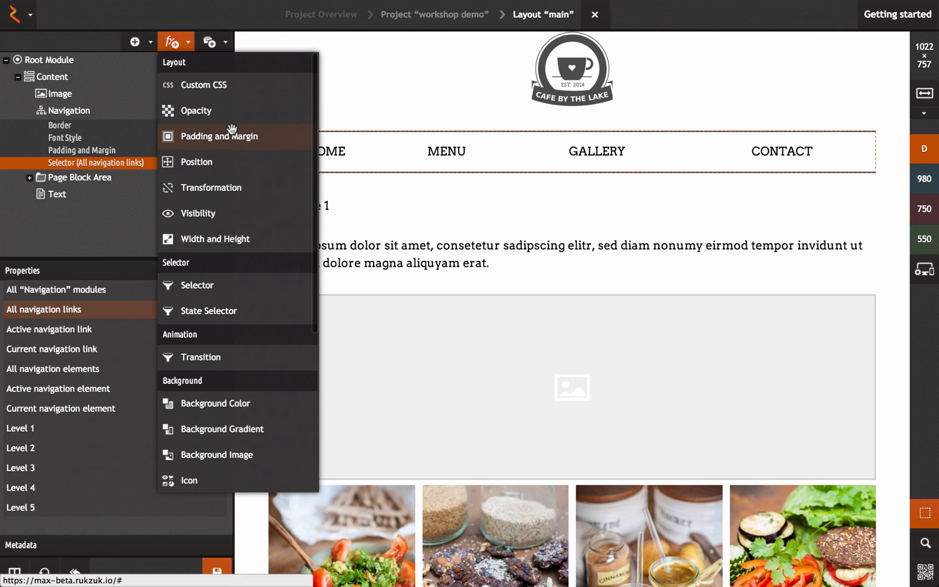
scroll(228, 183, "down", 2)
left_click(220, 347)
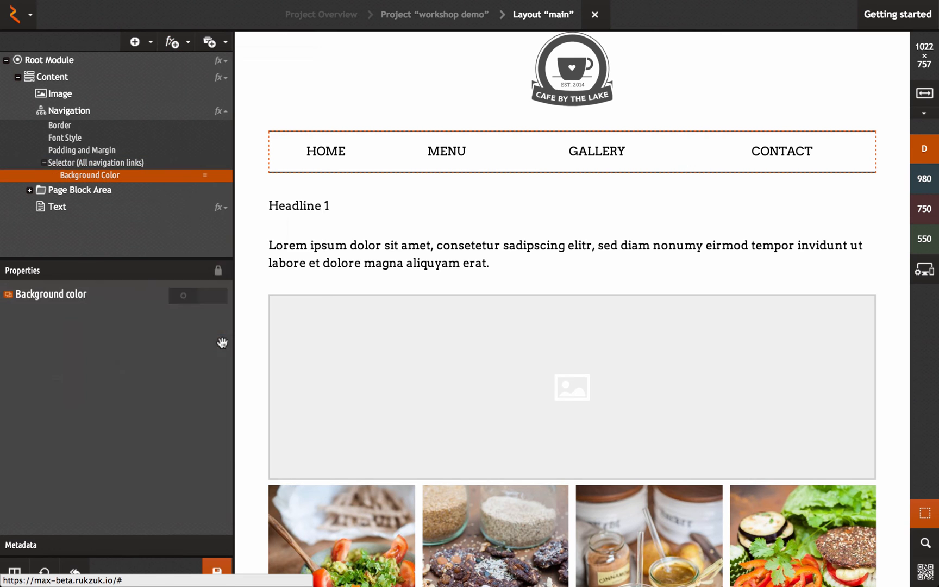
left_click(210, 297)
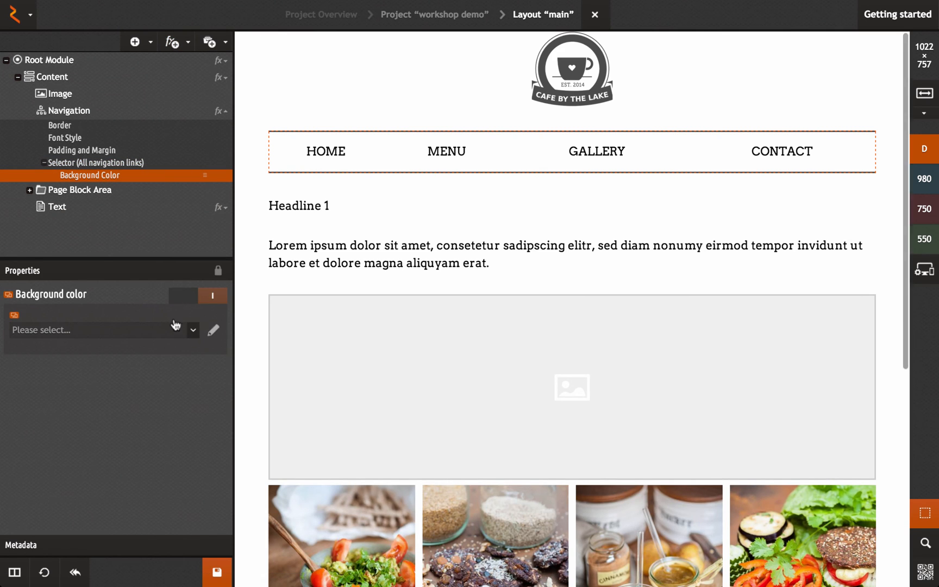
left_click(193, 330)
left_click(134, 371)
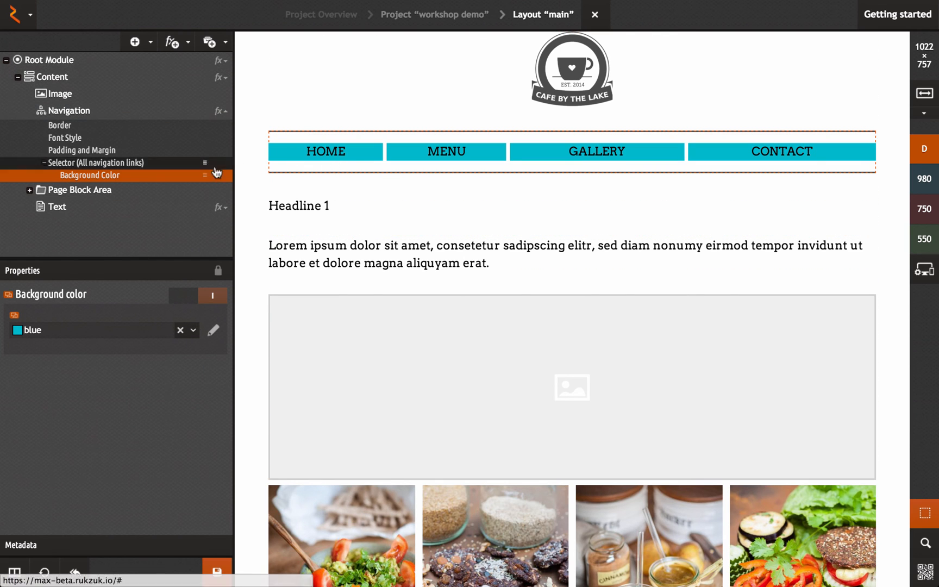
Move the Background Color style out of the selector to the Navigation module itself and delete it.
left_click_drag(115, 174, 100, 162)
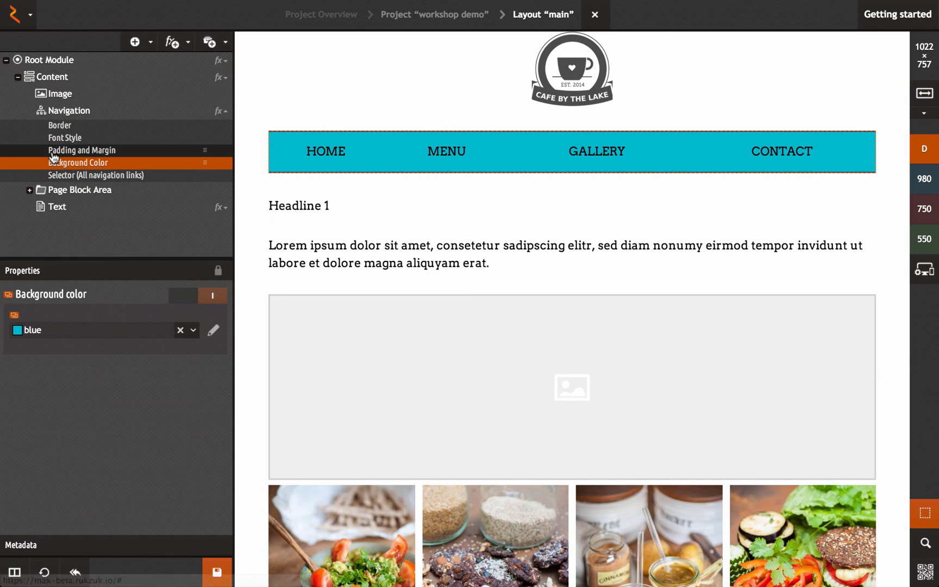
right_click(71, 162)
left_click(112, 274)
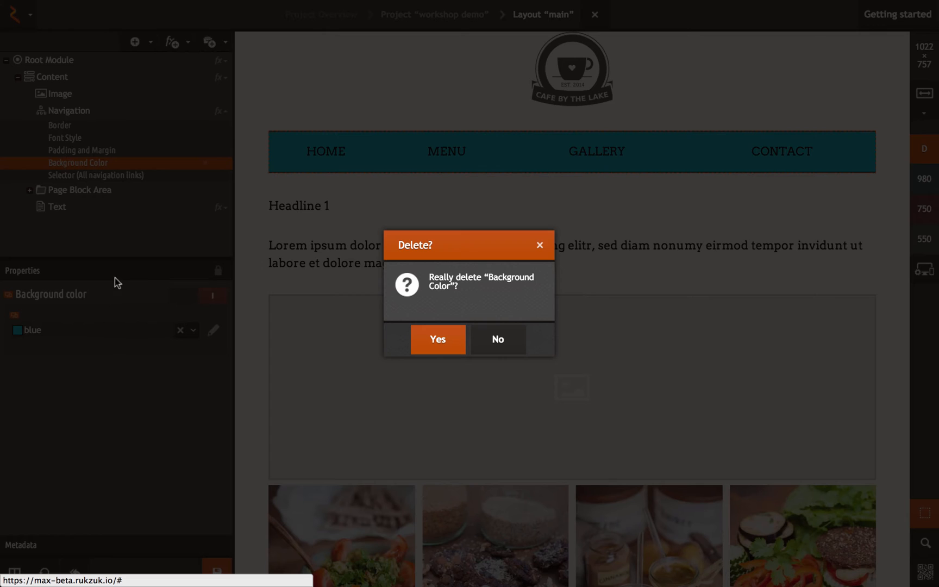
left_click(438, 342)
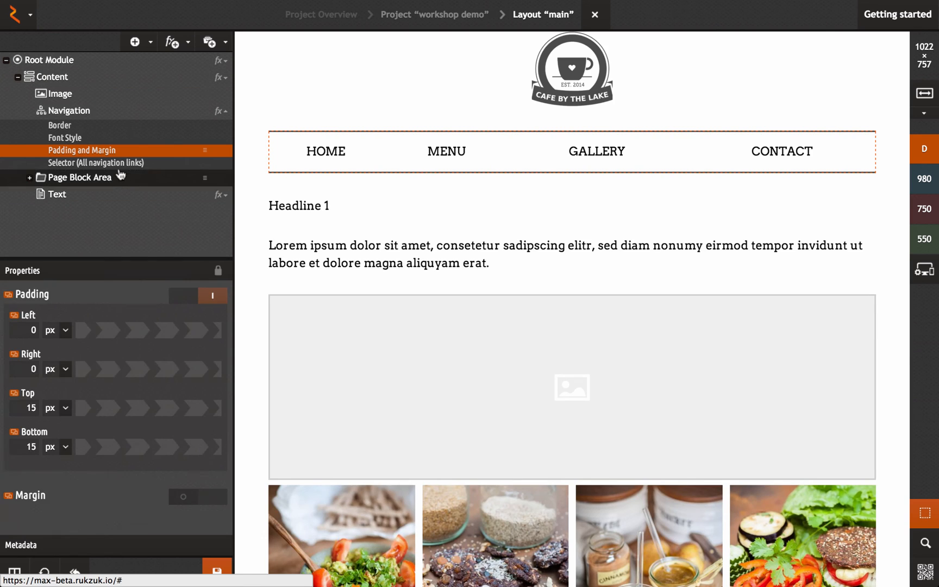
Add a State Selector inside the navigation links selector with its state set to Mouseover.
left_click(148, 162)
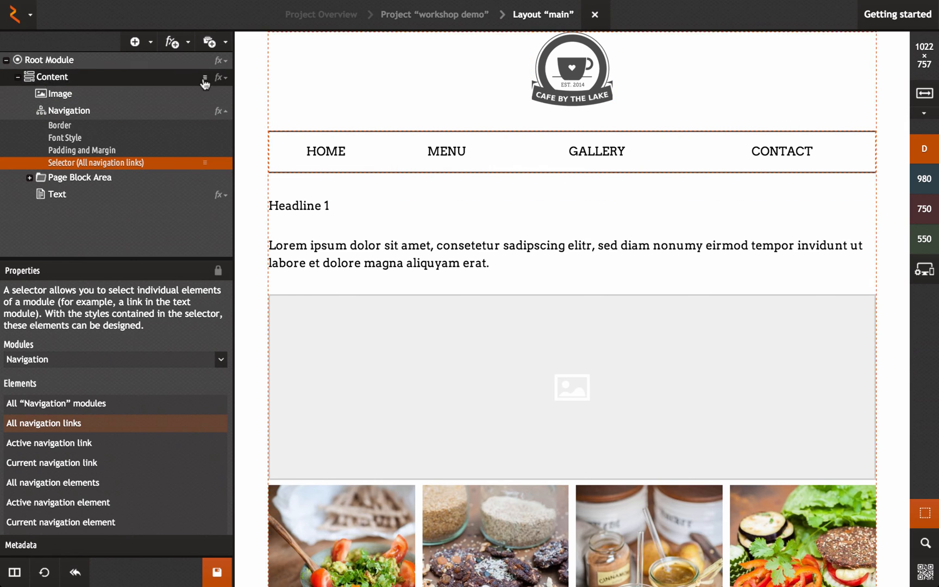
left_click(185, 43)
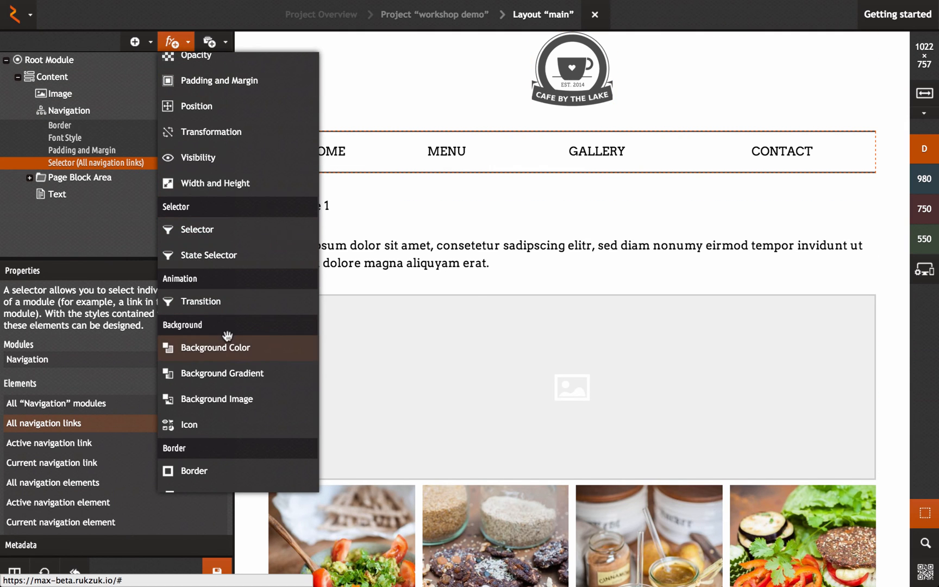
left_click(221, 255)
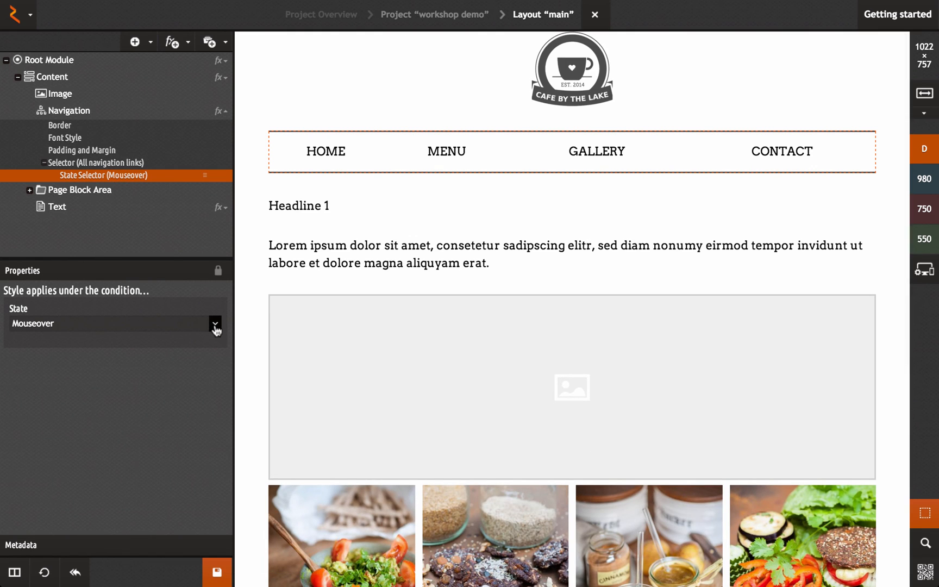
left_click(215, 326)
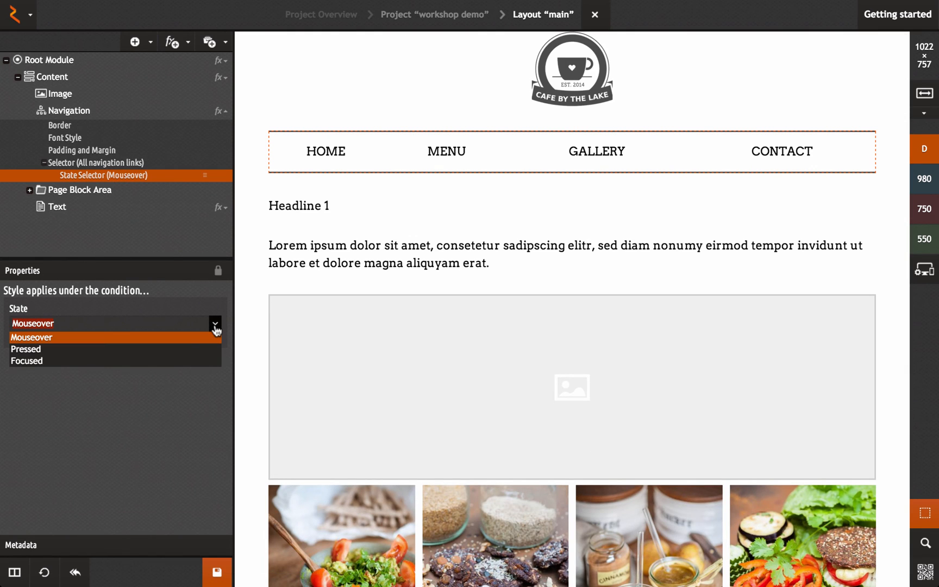
left_click(130, 341)
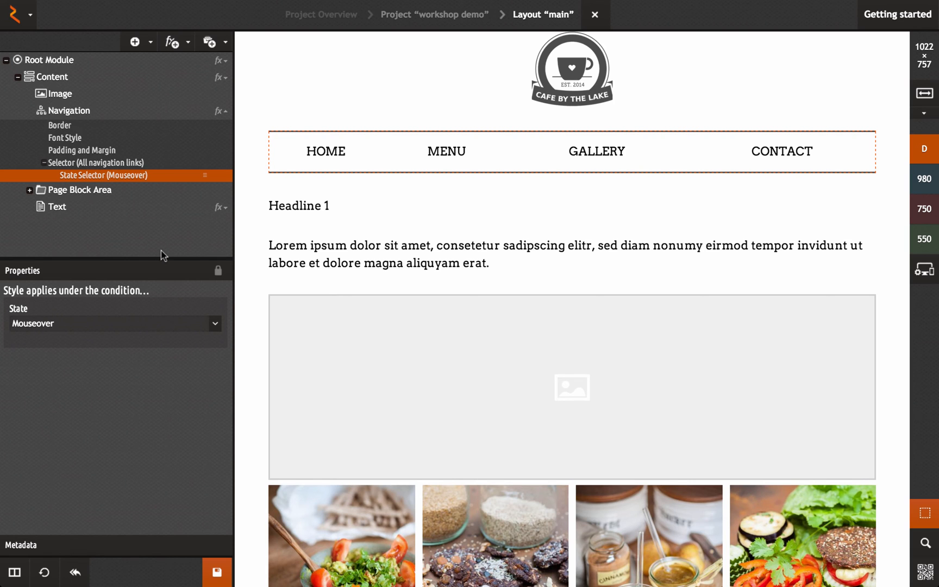
left_click(215, 324)
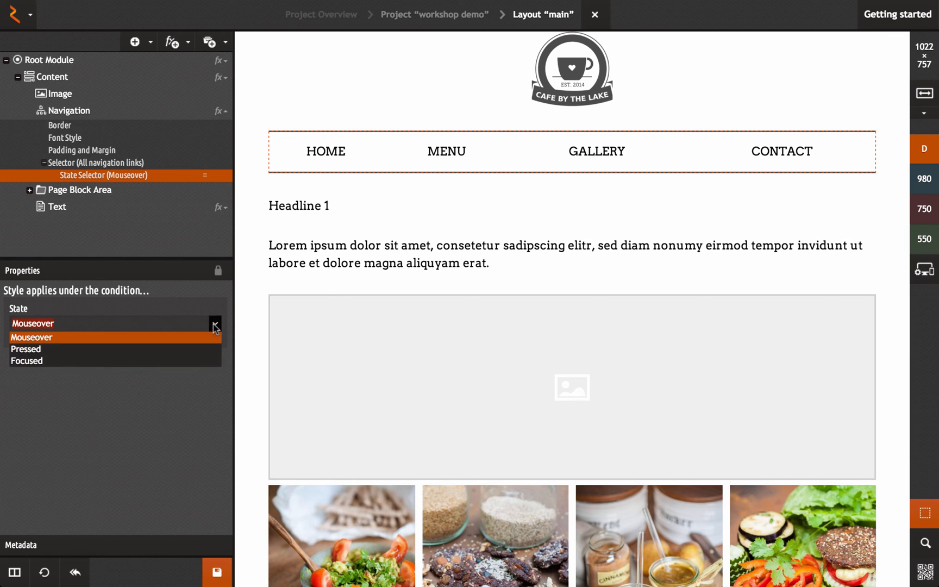
left_click(215, 327)
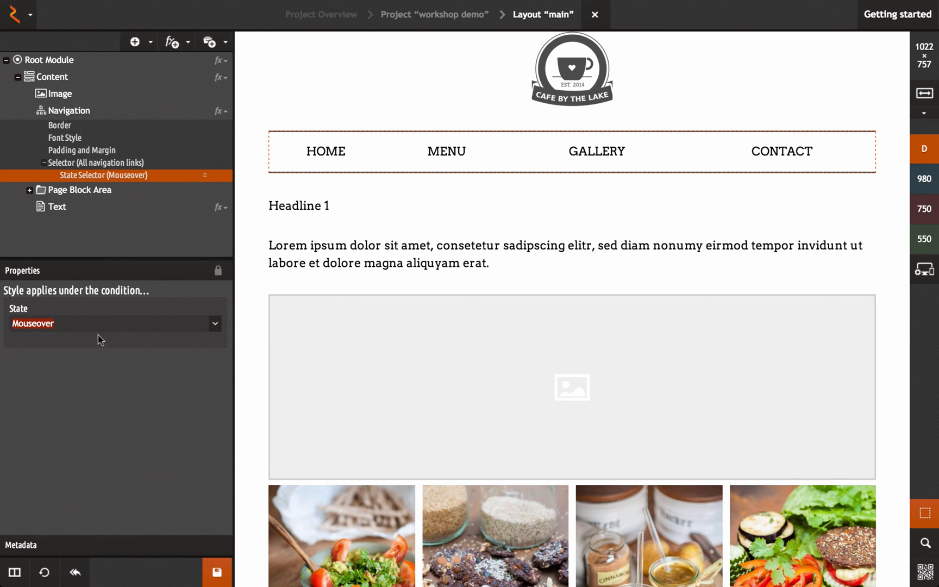
Add a Font Style inside the Mouseover state selector, set its font color to blue and save the layout.
left_click(180, 43)
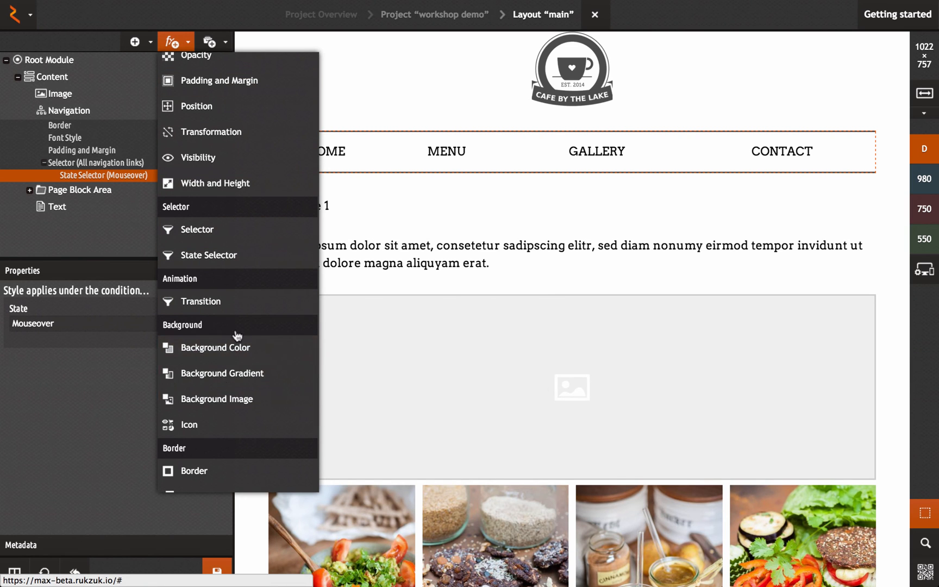
scroll(234, 301, "down", 3)
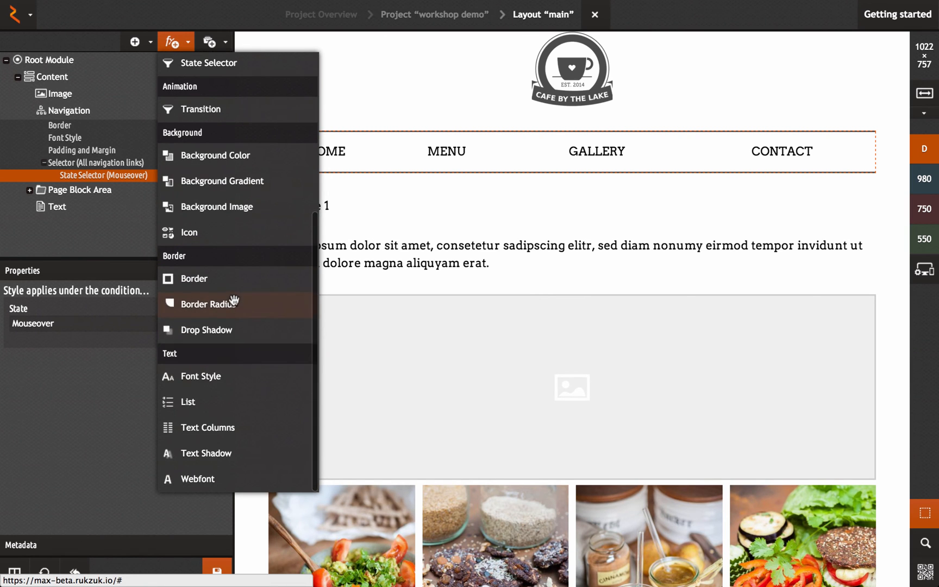
left_click(202, 376)
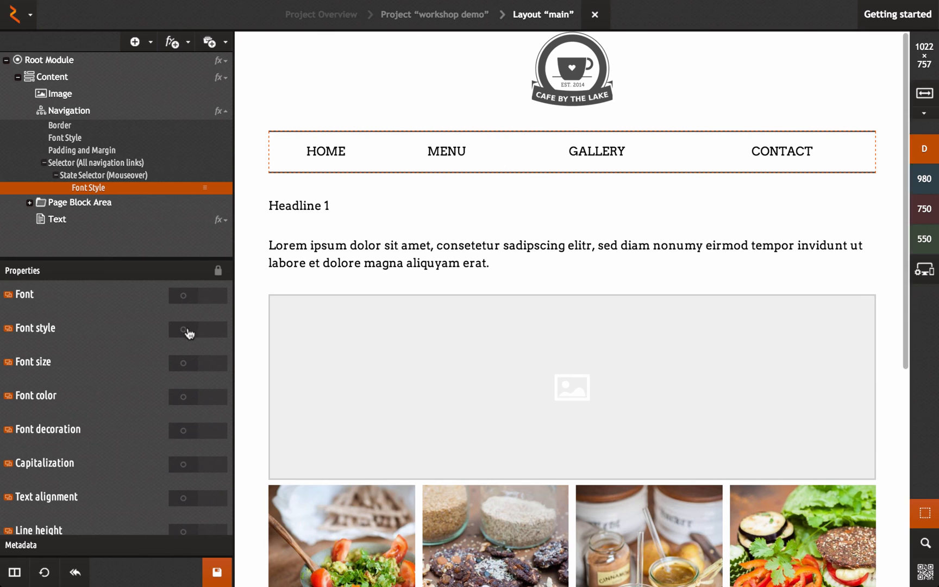
left_click(183, 397)
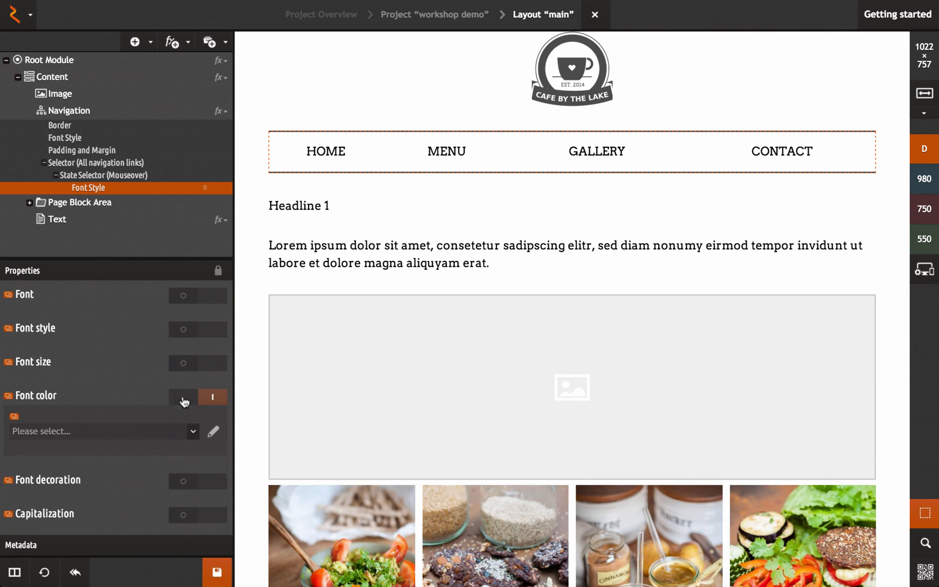
left_click(193, 431)
left_click(141, 471)
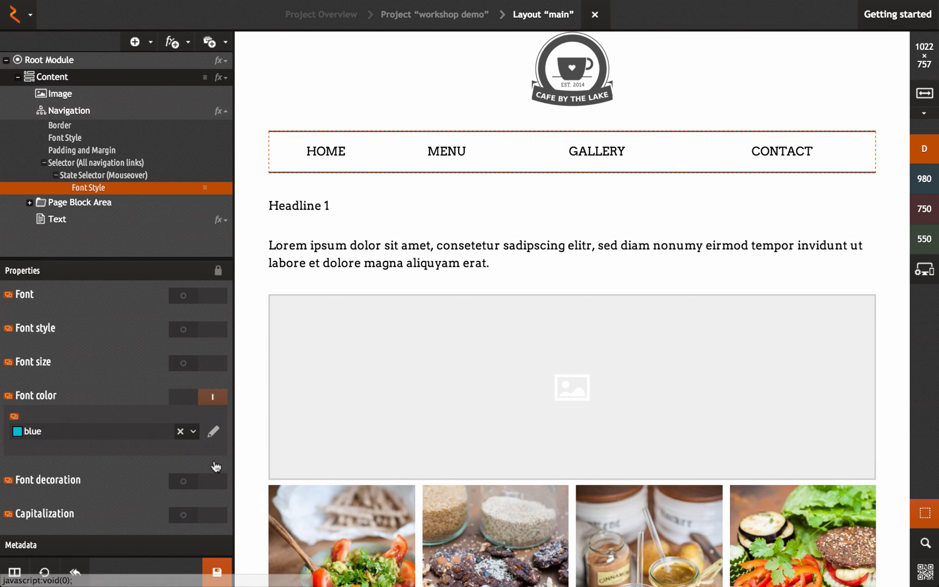
left_click(218, 569)
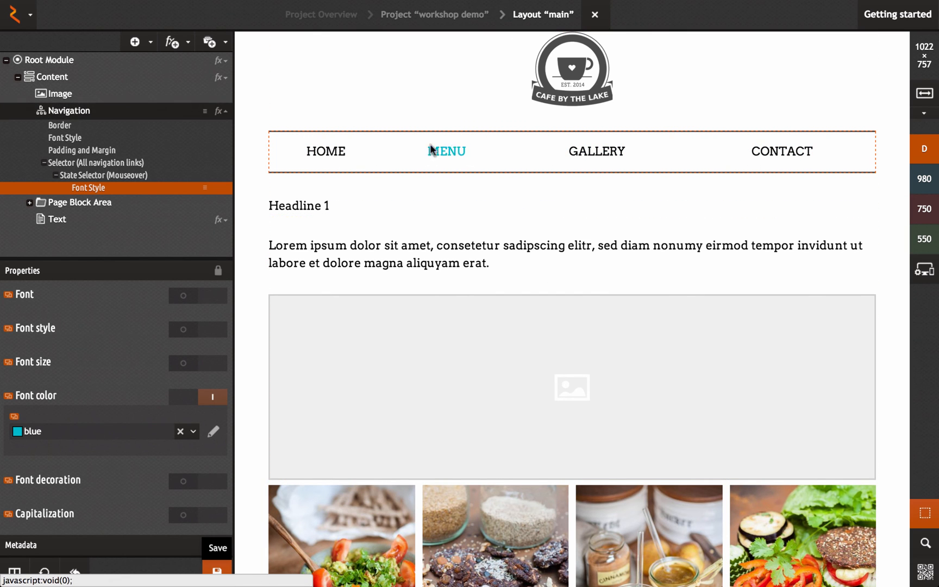
Collapse the navigation links selector and hide the Navigation module's styles in the module tree.
scroll(474, 128, "down", 6)
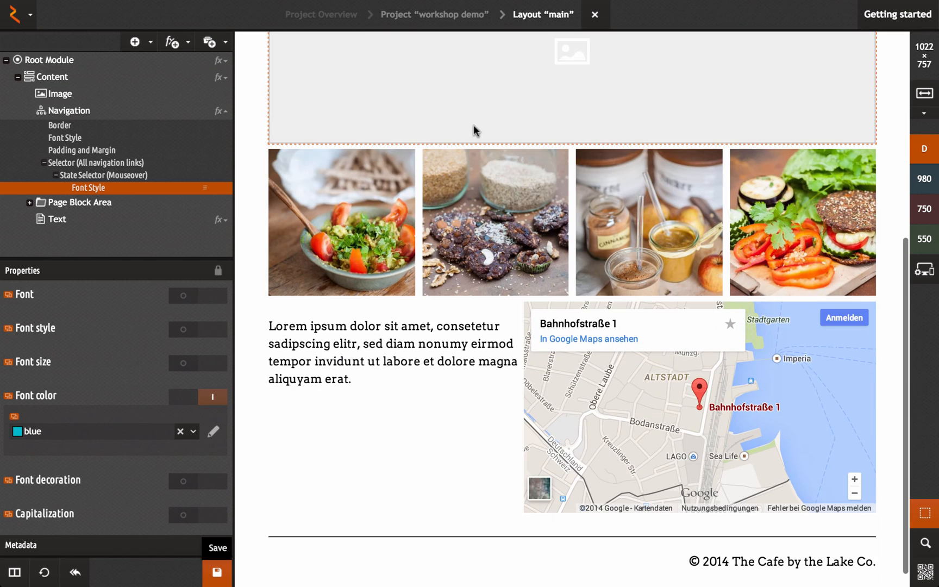
scroll(372, 325, "up", 8)
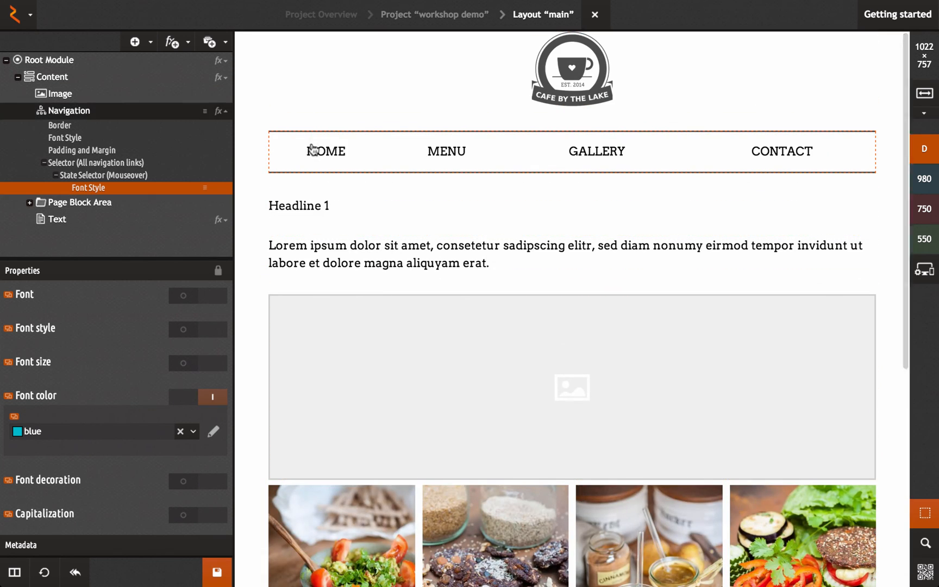
left_click(44, 163)
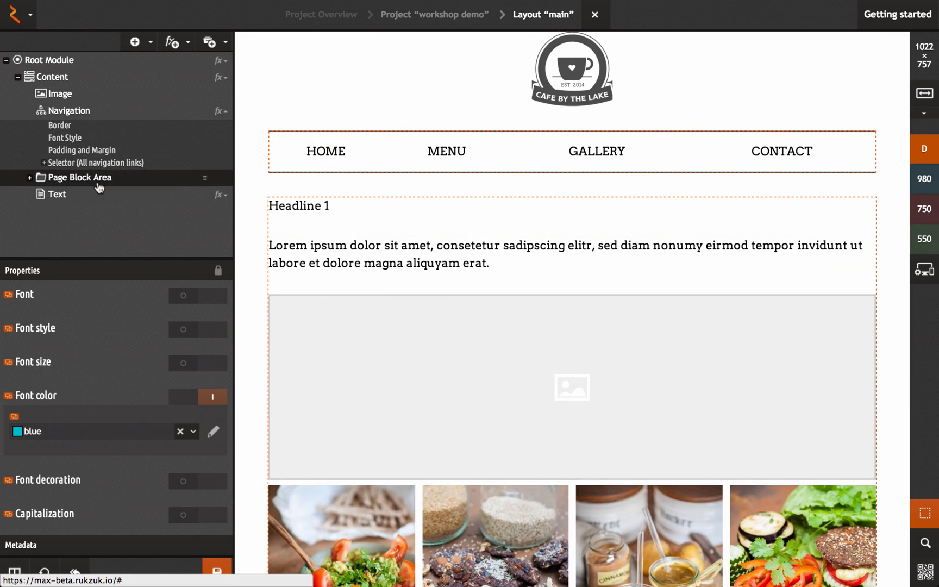
left_click(220, 111)
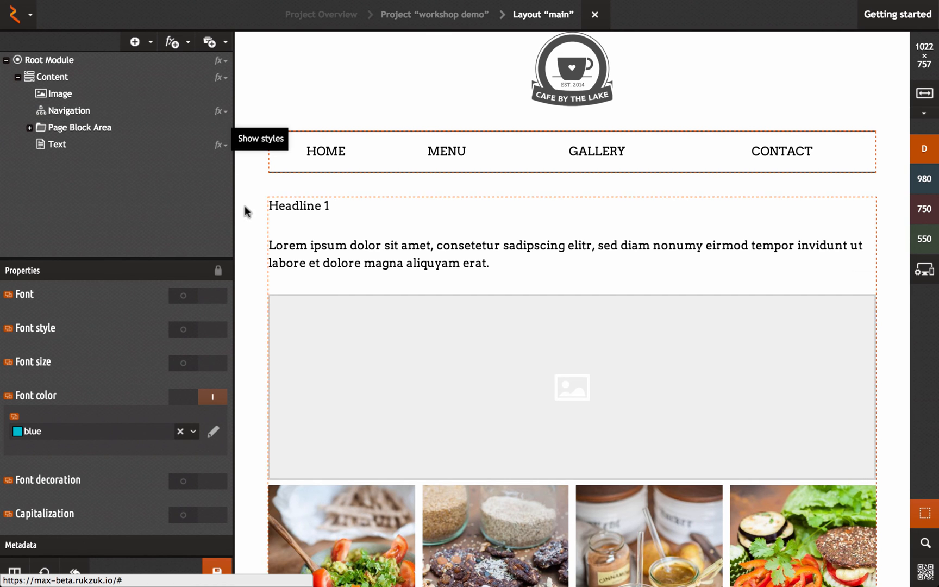
scroll(413, 234, "down", 3)
scroll(413, 234, "up", 3)
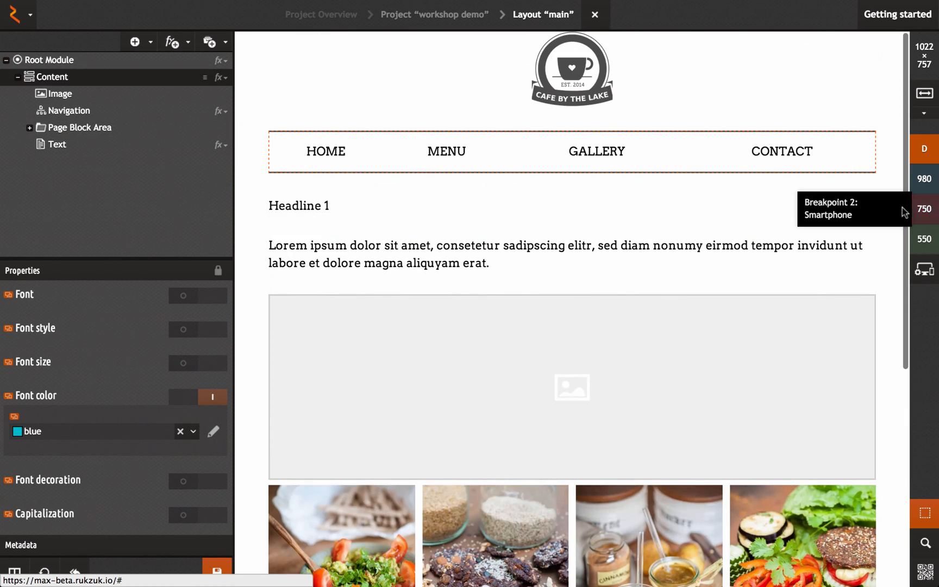
scroll(714, 229, "down", 5)
scroll(712, 231, "up", 3)
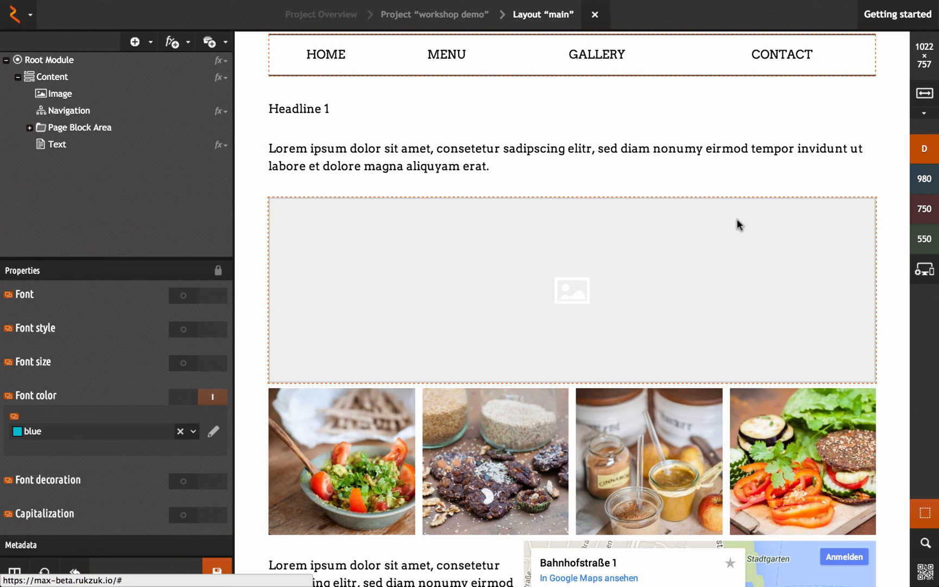
scroll(731, 215, "up", 2)
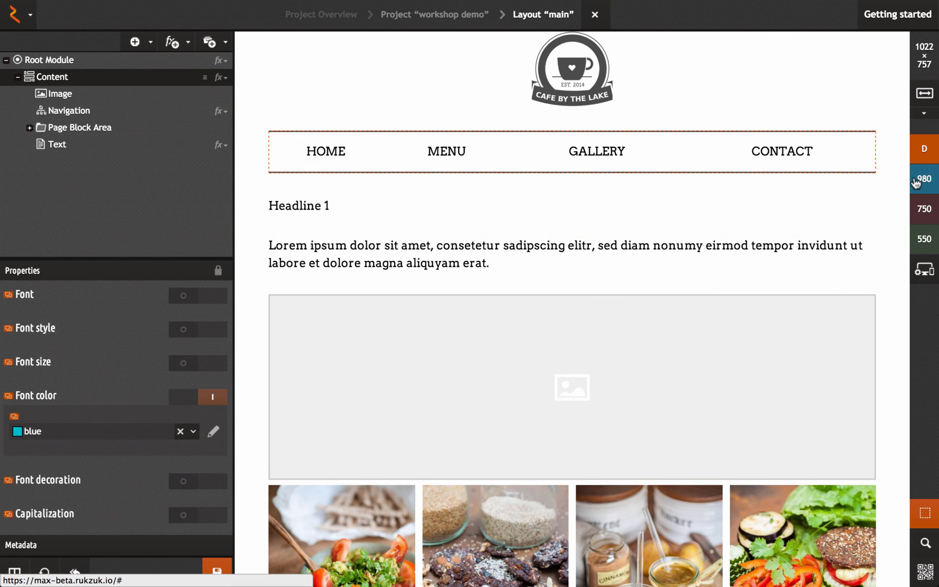
Preview the layout at the 750, 550 and 980 breakpoints to examine how the logo and navigation scale.
left_click(924, 208)
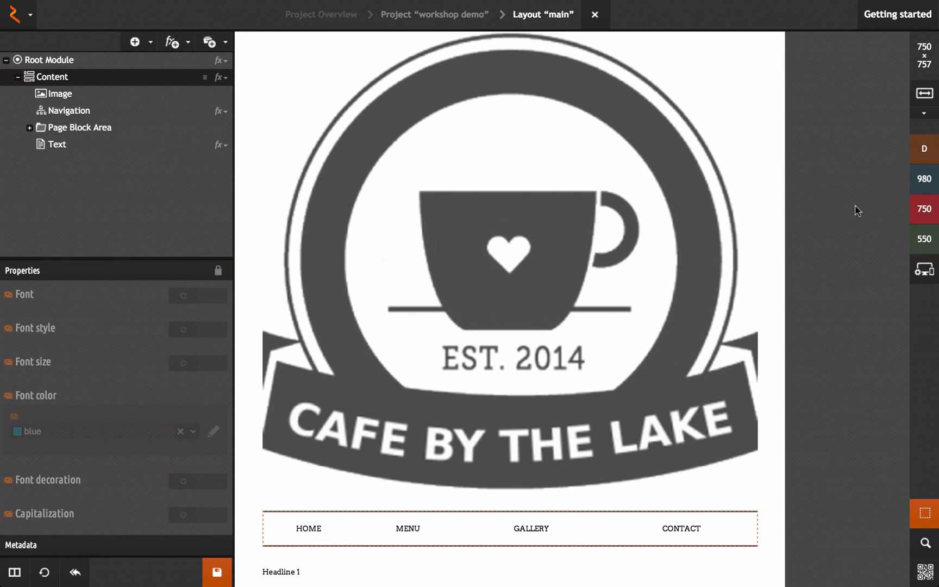
left_click(924, 239)
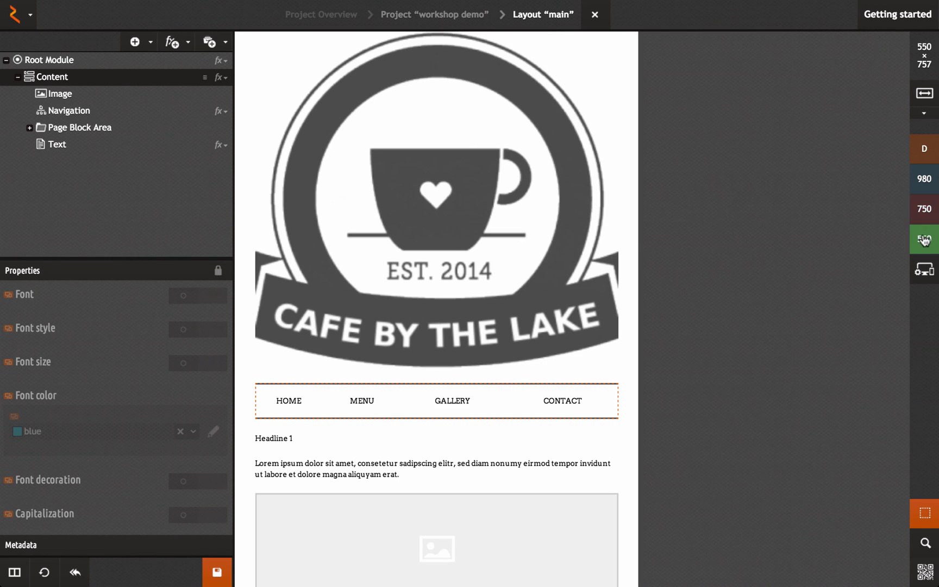
left_click(924, 180)
left_click(925, 178)
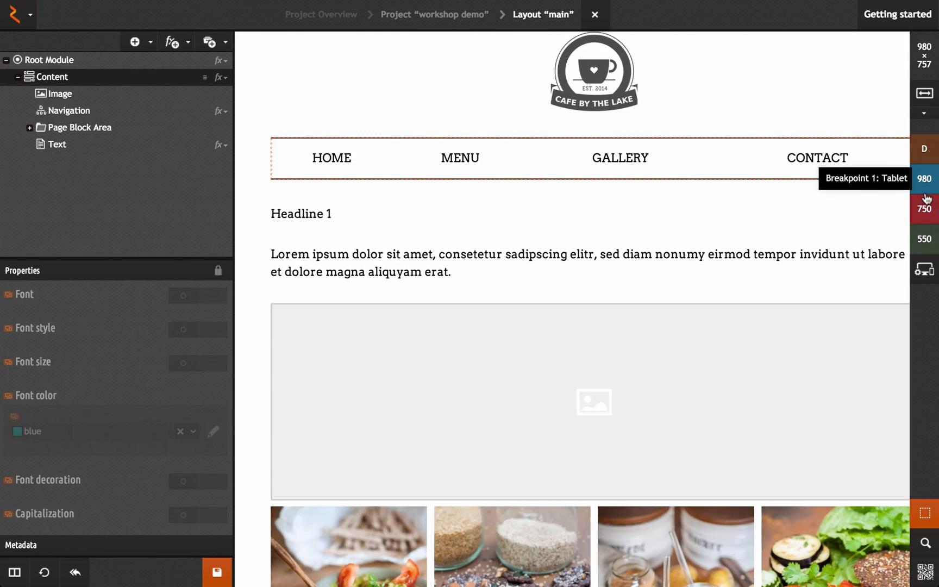
Narrow the page preview from the 750 breakpoint to about 350 px wide and examine the layout at phone size.
left_click(923, 208)
left_click_drag(787, 208, 489, 191)
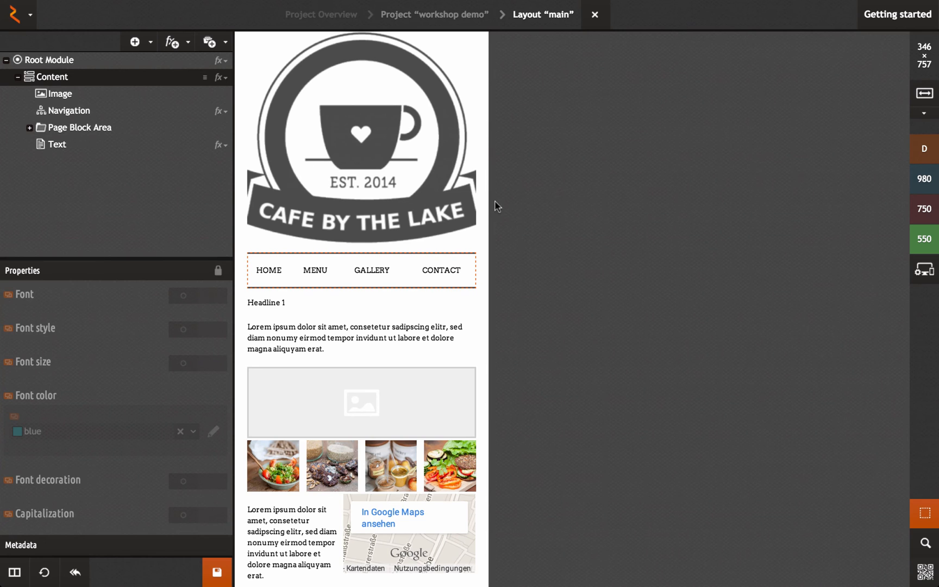
scroll(440, 230, "down", 2)
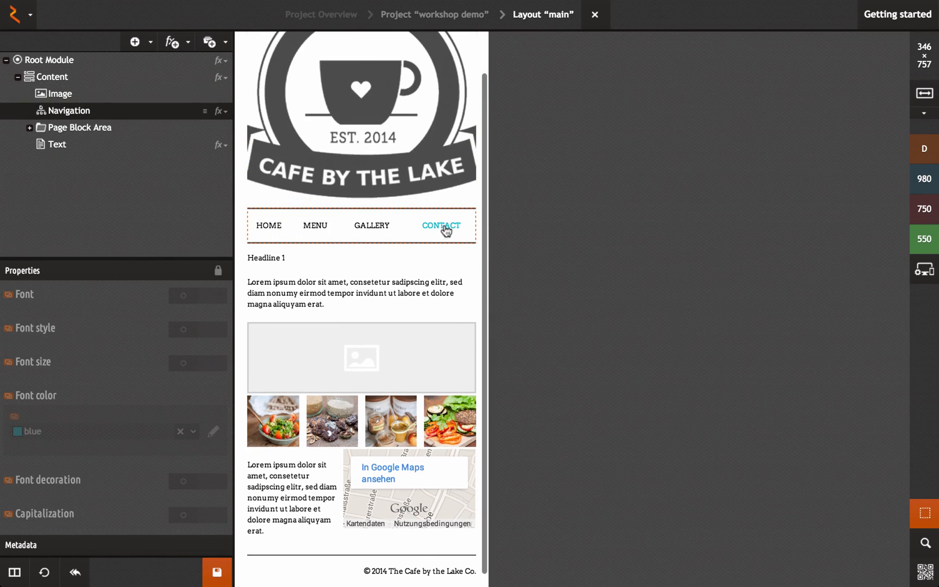
scroll(435, 239, "up", 2)
scroll(438, 239, "down", 2)
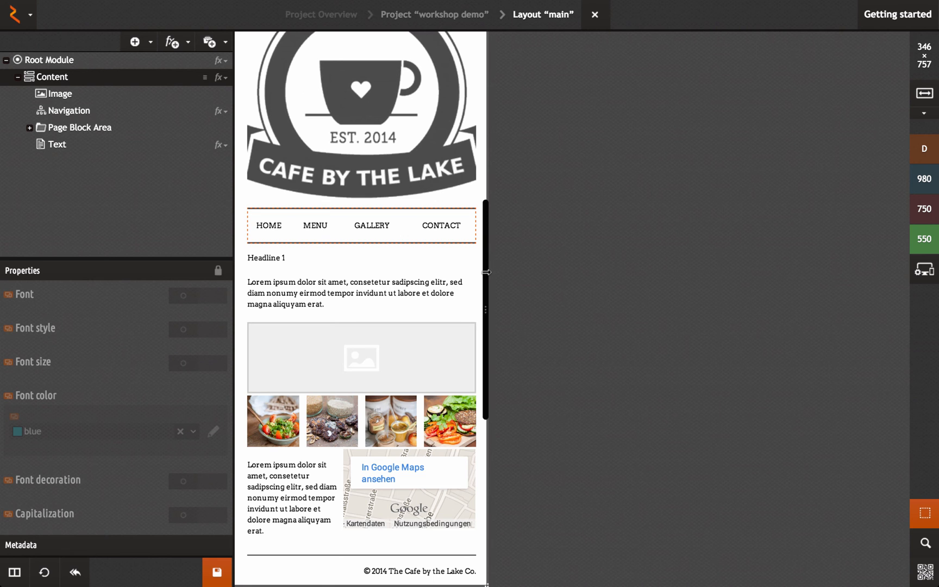
left_click_drag(492, 266, 492, 255)
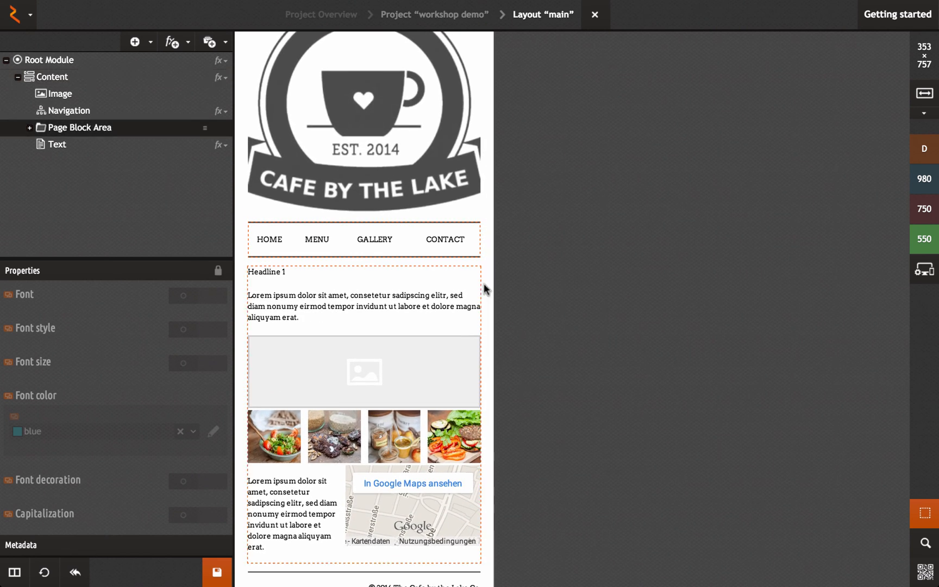
scroll(433, 260, "up", 1)
left_click(432, 246)
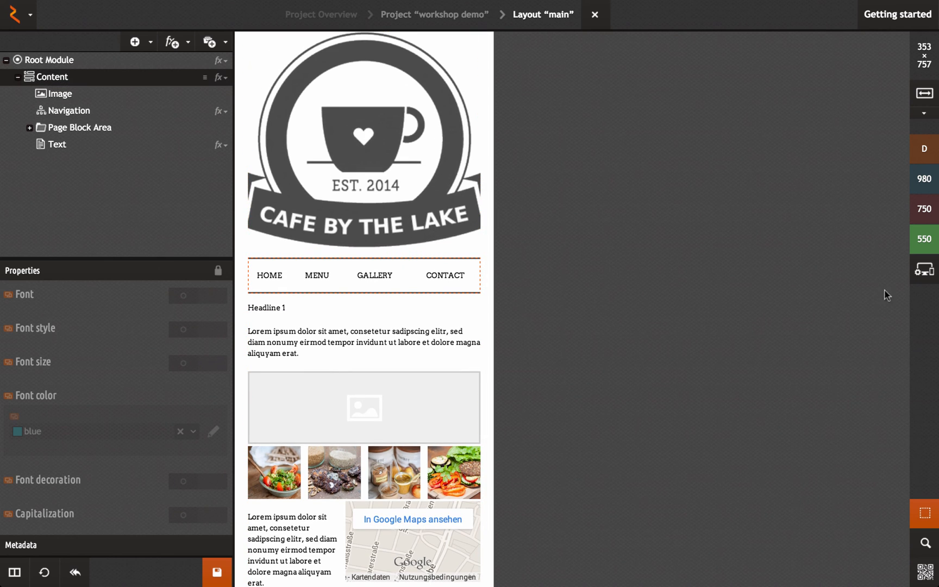
At the 750 breakpoint, shrink the logo image to a small size centered above the navigation by adding space on both sides.
left_click(912, 219)
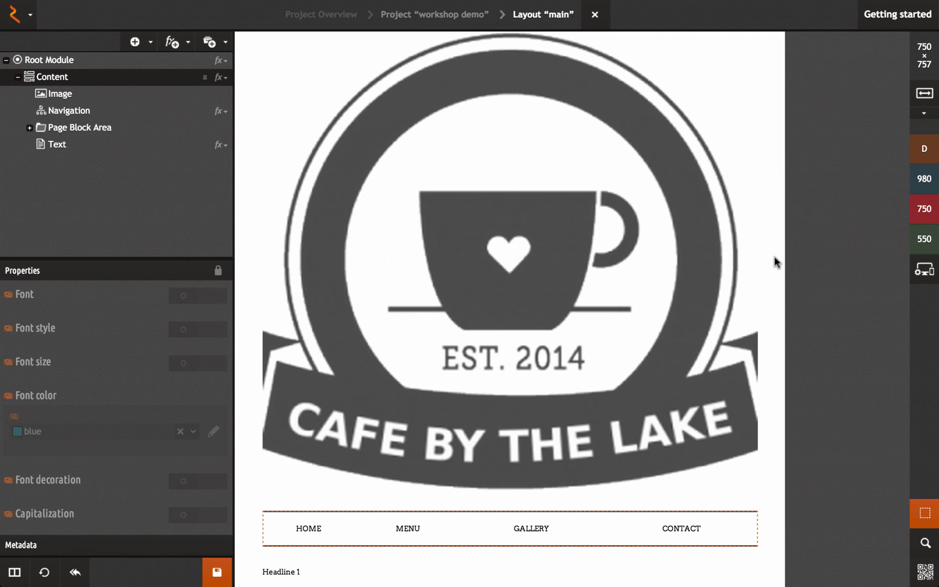
left_click(602, 387)
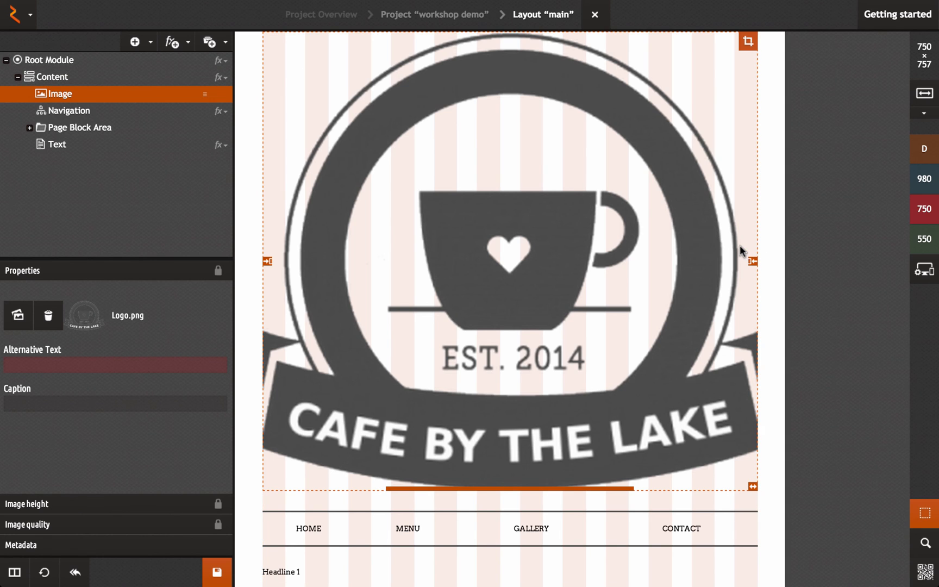
left_click_drag(752, 261, 667, 222)
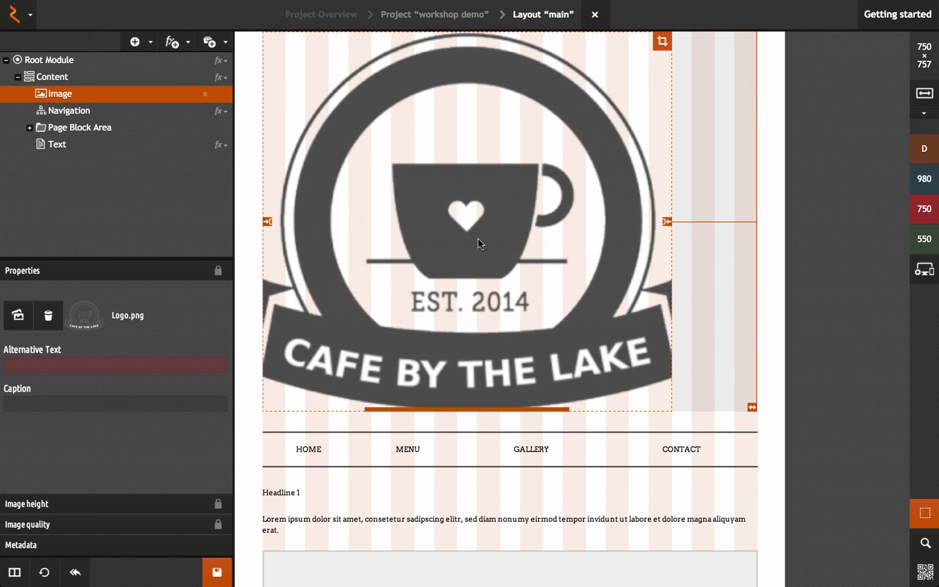
left_click_drag(266, 220, 521, 206)
left_click_drag(666, 103, 545, 81)
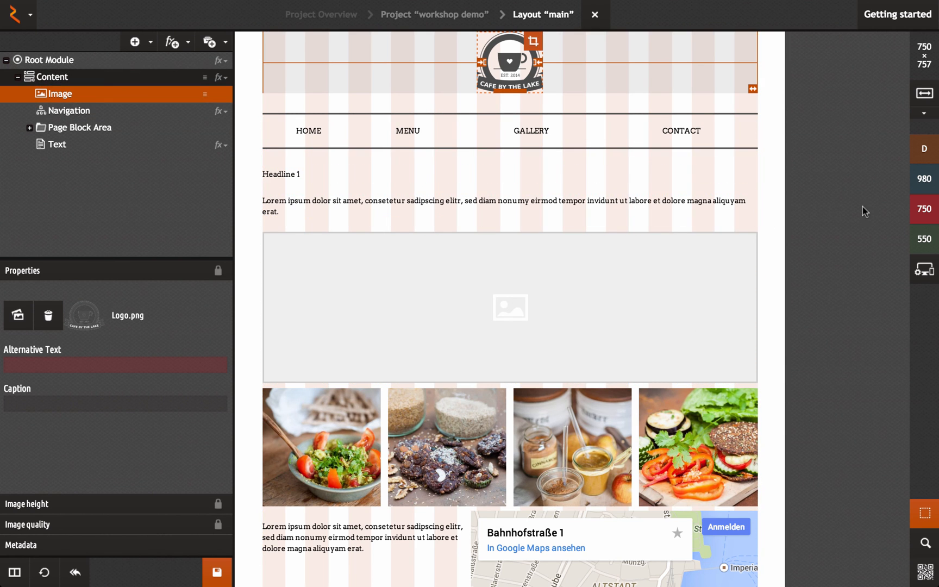
Compare the logo and the page content at the desktop, 750 and 550 breakpoints.
left_click(920, 178)
left_click(919, 177)
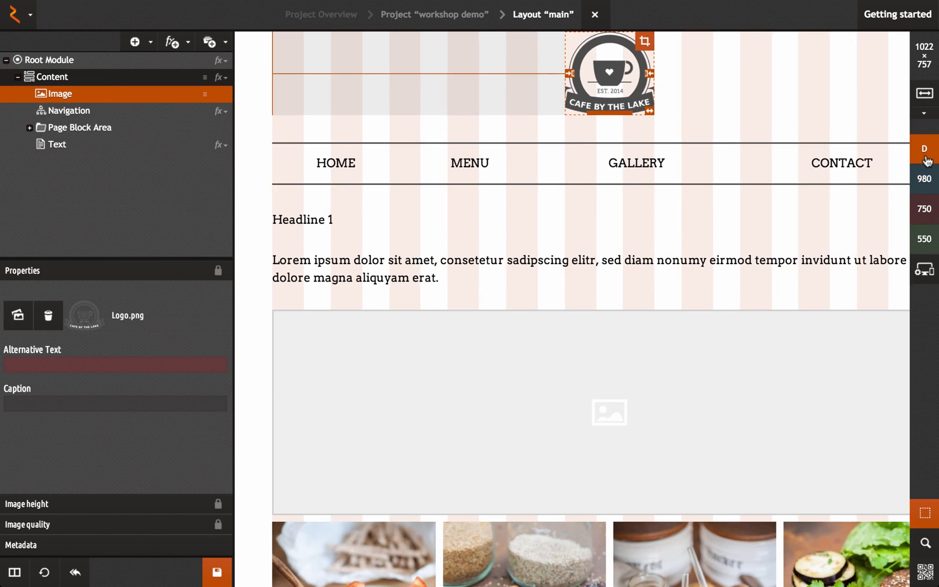
left_click(925, 212)
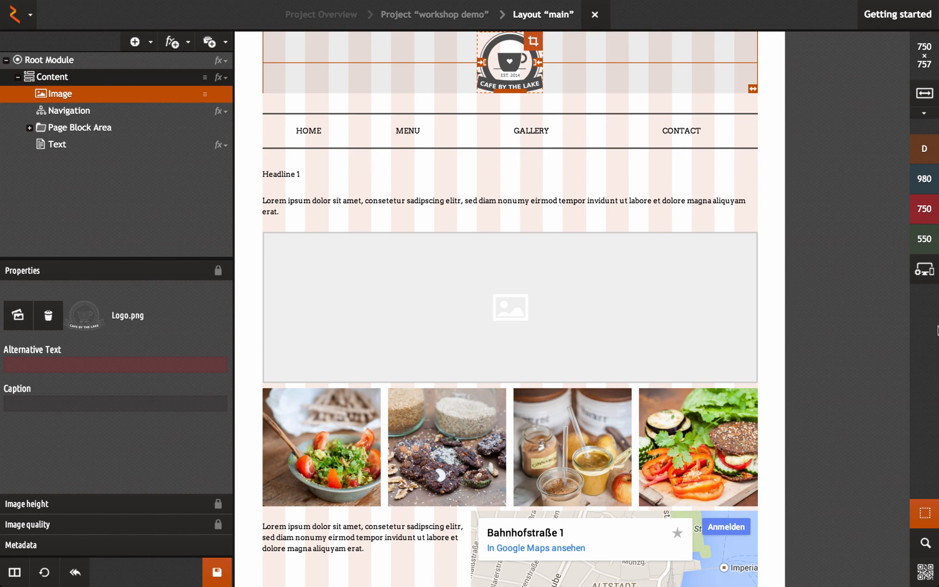
left_click(933, 232)
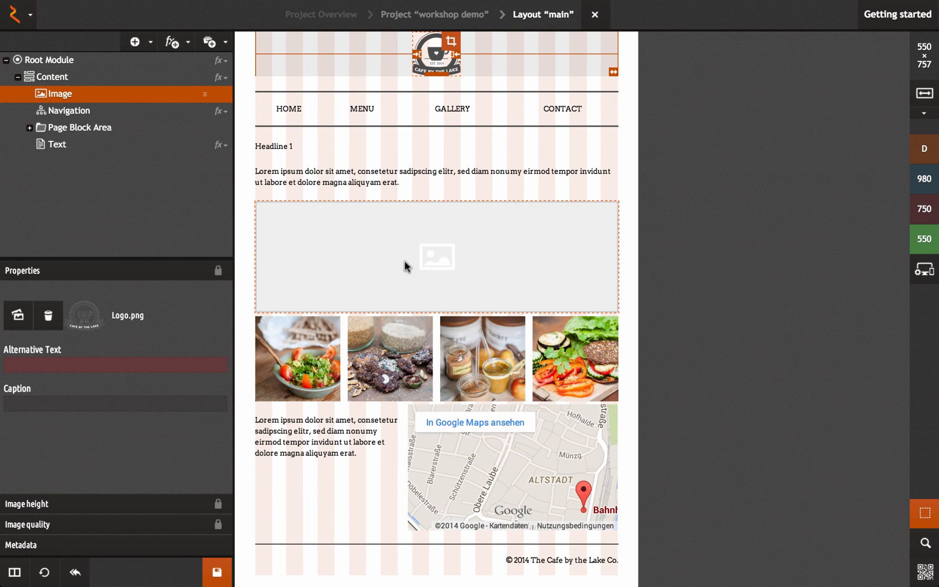
left_click_drag(639, 254, 773, 230)
left_click(927, 214)
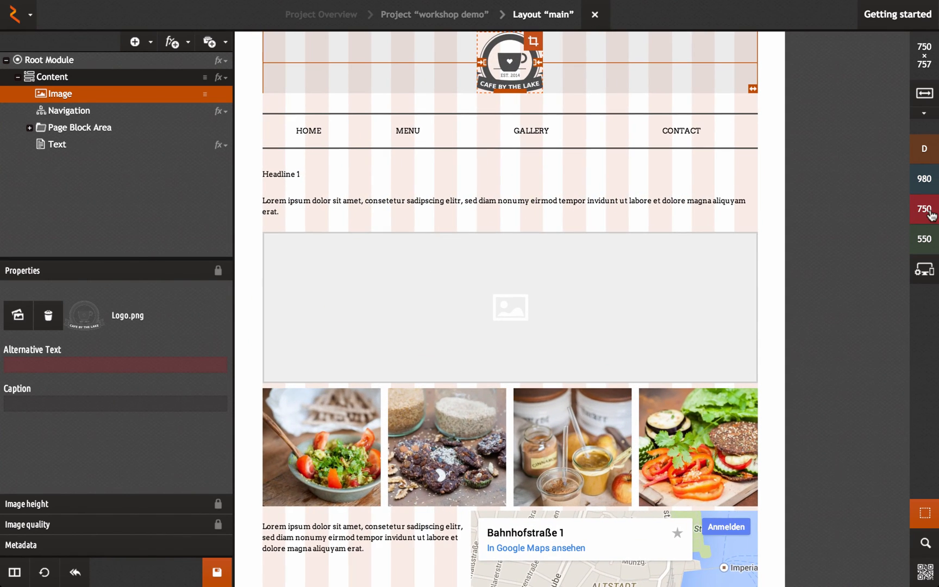
scroll(628, 228, "down", 3)
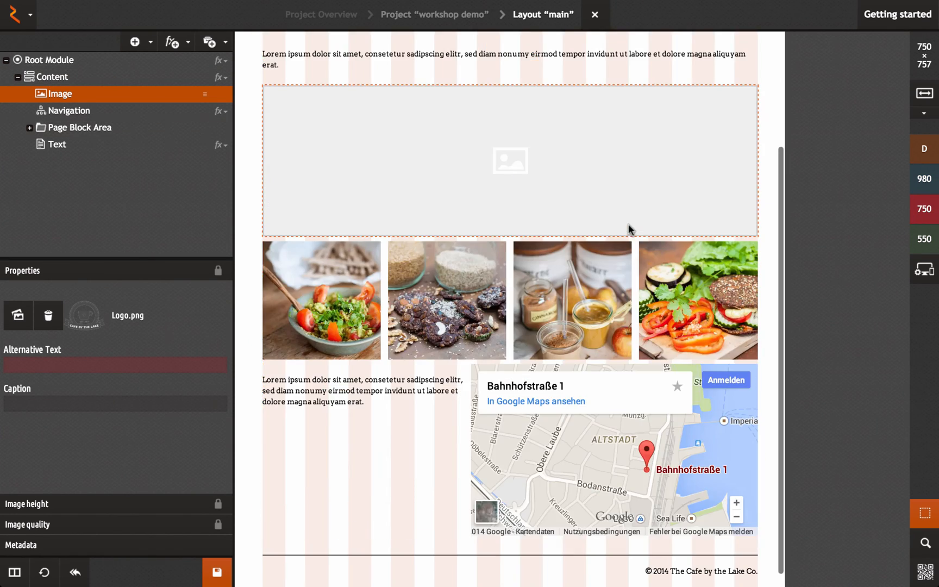
scroll(478, 209, "up", 3)
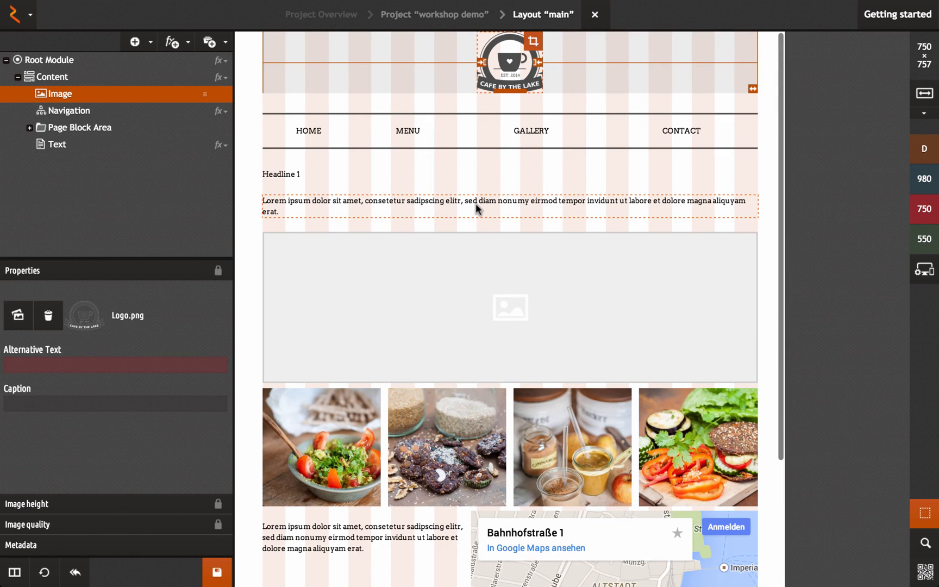
scroll(476, 208, "down", 3)
At the 550 breakpoint, stack the map and text block by widening the text to almost full width and the Google Maps module to full width.
left_click(922, 240)
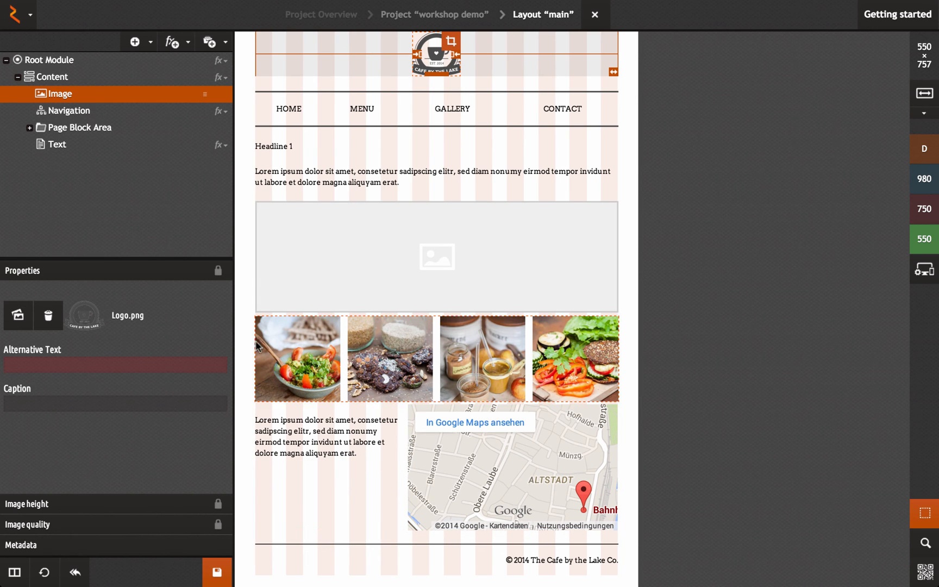
left_click(342, 447)
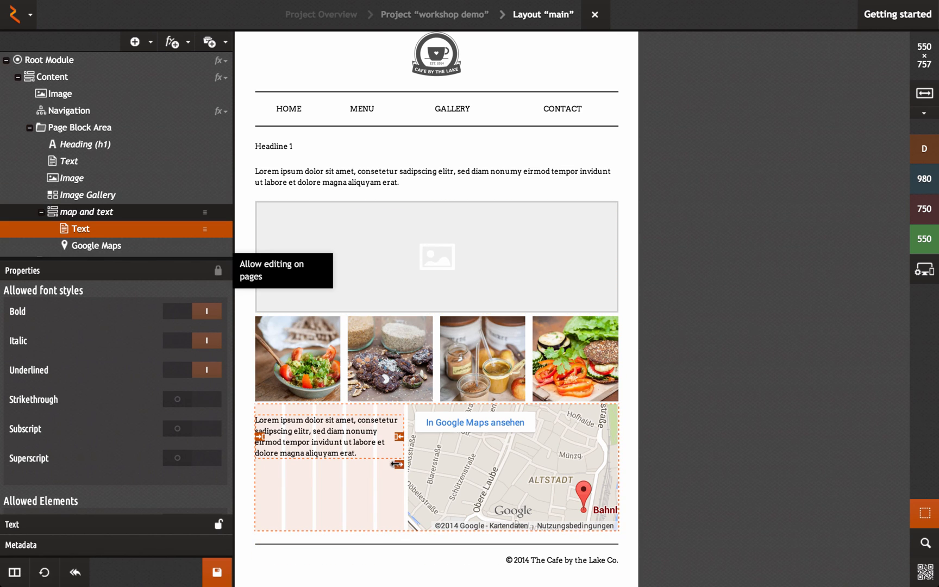
left_click_drag(399, 464, 541, 454)
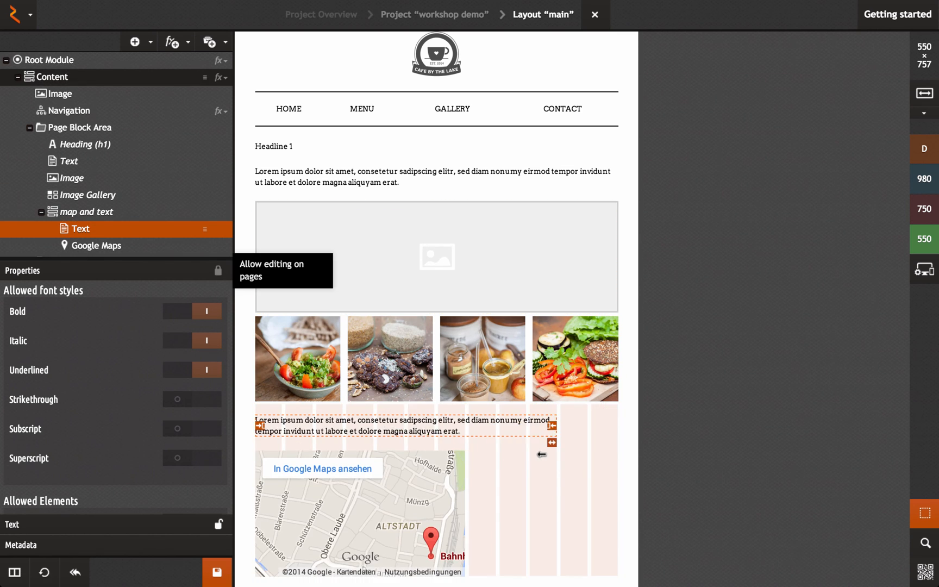
scroll(575, 435, "down", 1)
left_click(464, 523)
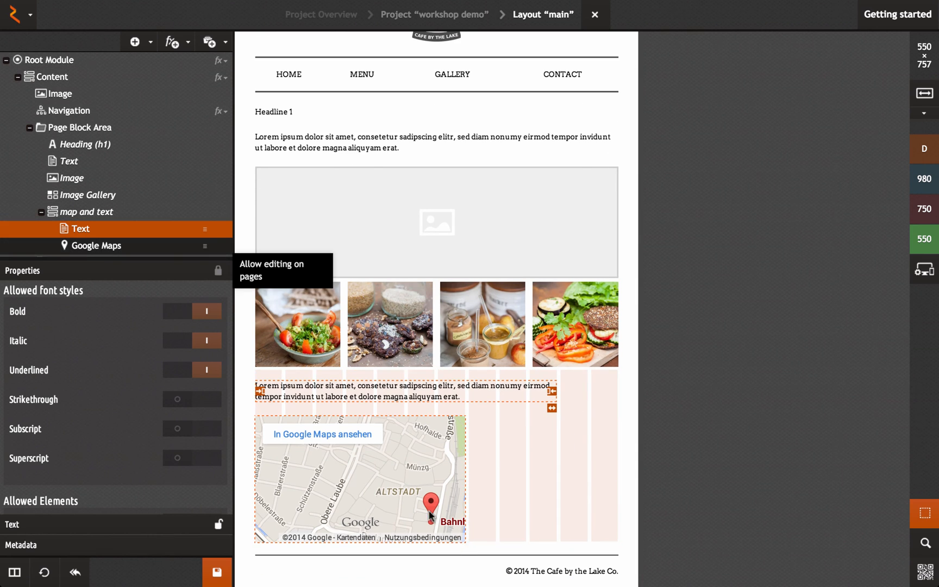
left_click_drag(458, 538, 597, 526)
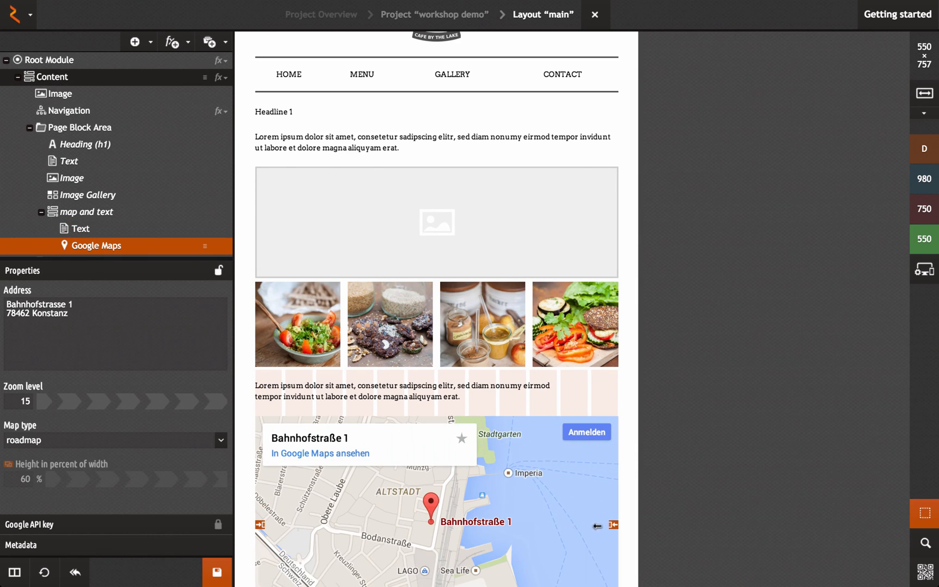
left_click(477, 387)
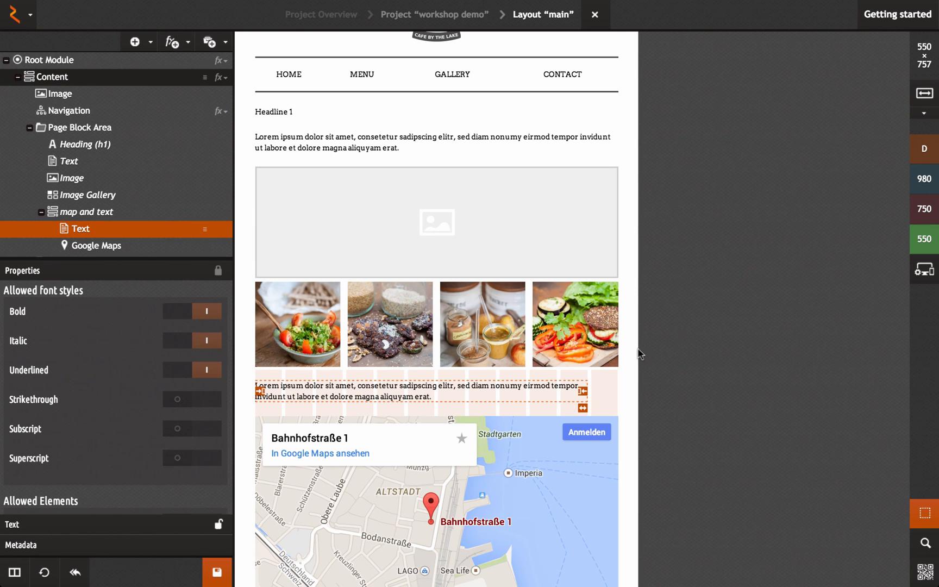
Widen the page preview to about 590 px and examine how the text and map are arranged at the 750 breakpoint.
left_click_drag(638, 350, 667, 312)
scroll(646, 215, "down", 1)
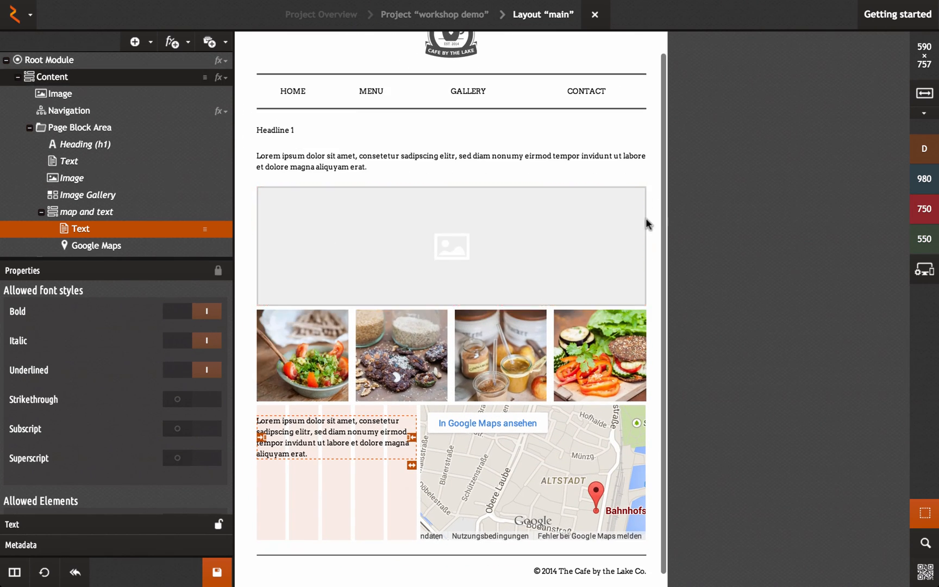
scroll(565, 255, "up", 1)
scroll(565, 259, "down", 1)
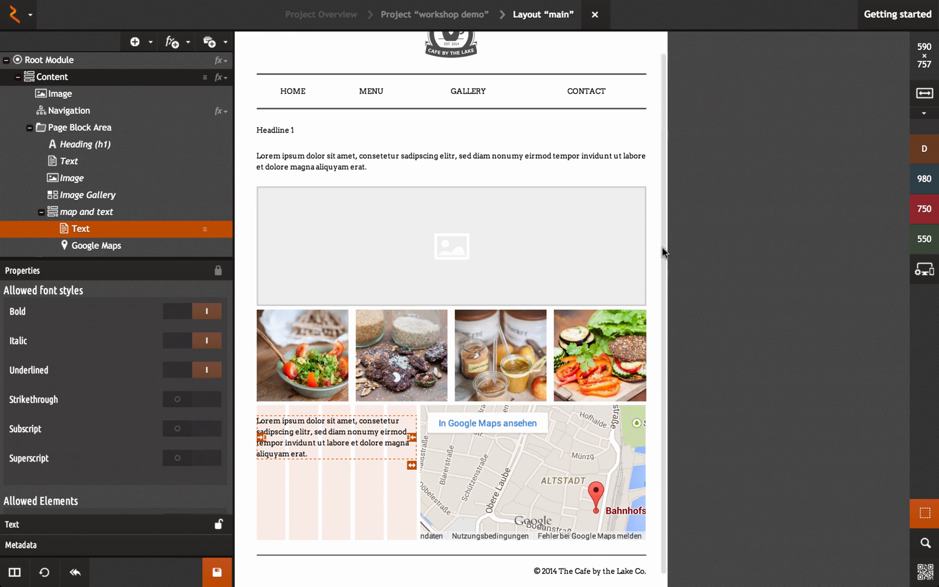
At the 980 breakpoint, narrow the text beside the map by one grid column, leaving an empty space before the map.
left_click_drag(666, 246, 817, 254)
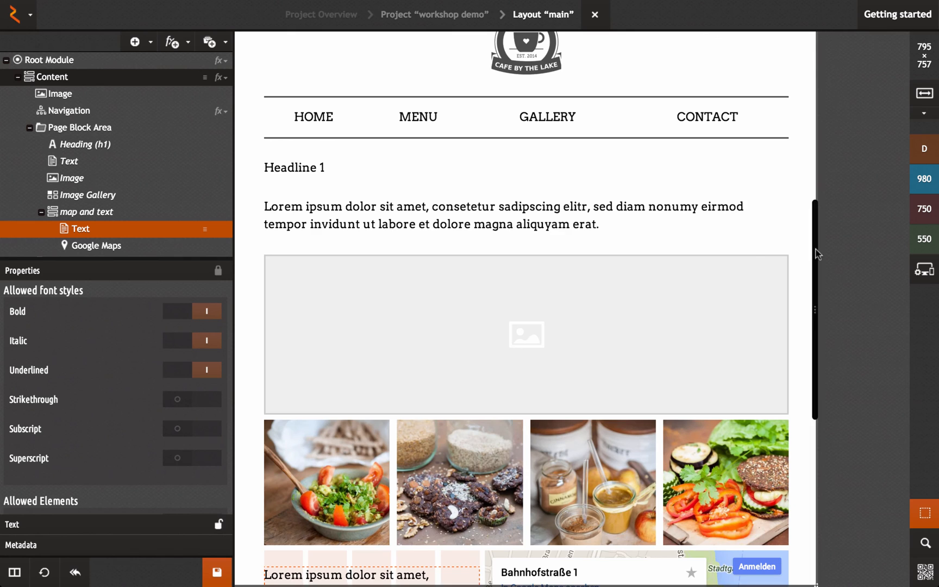
scroll(687, 255, "down", 5)
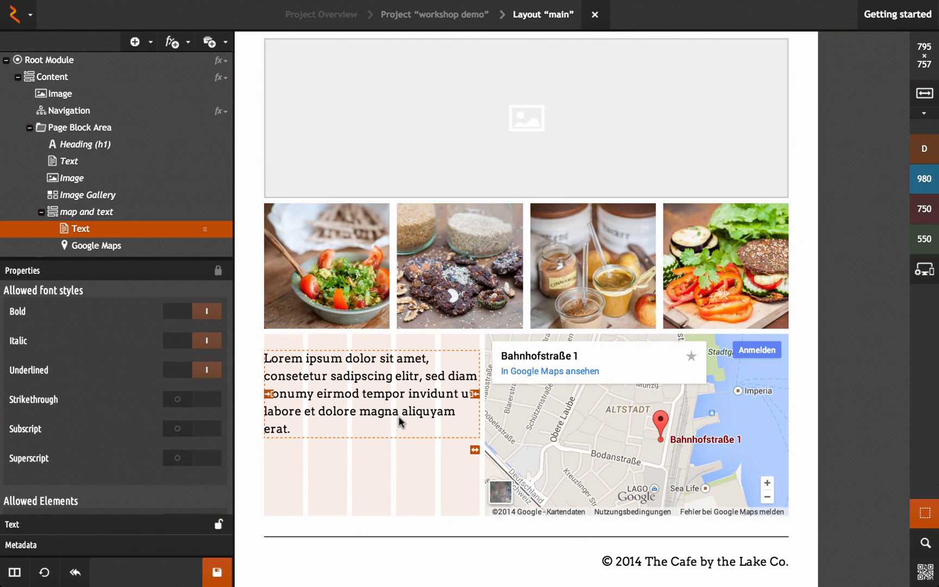
left_click_drag(476, 393, 434, 393)
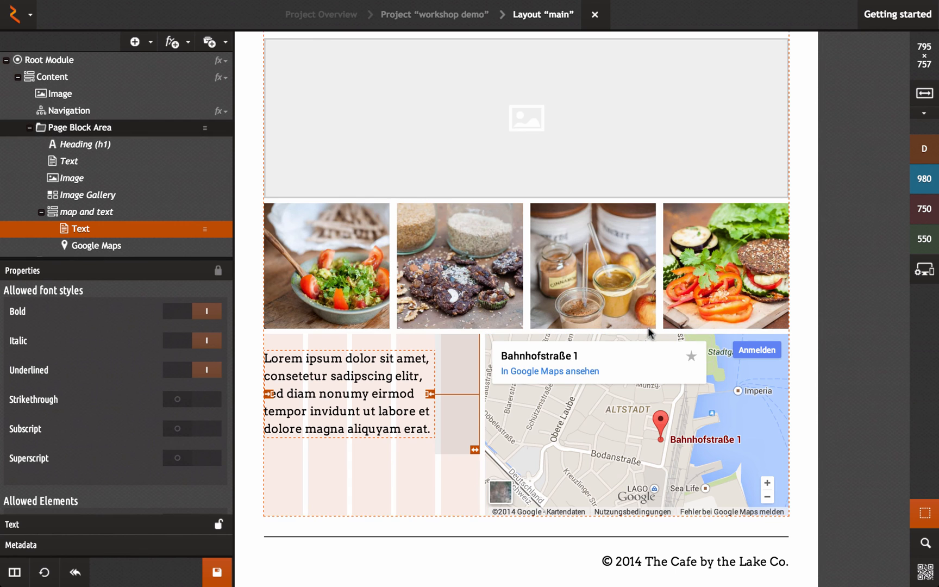
Examine the headline, intro text and map block at preview widths of about 420 px, 557 px and the desktop size.
scroll(648, 327, "up", 5)
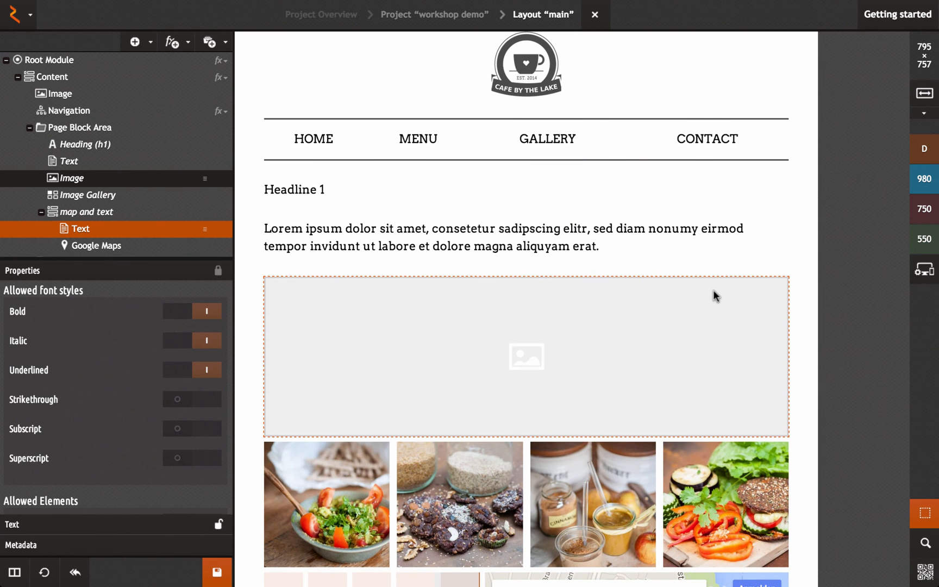
left_click_drag(820, 288, 543, 263)
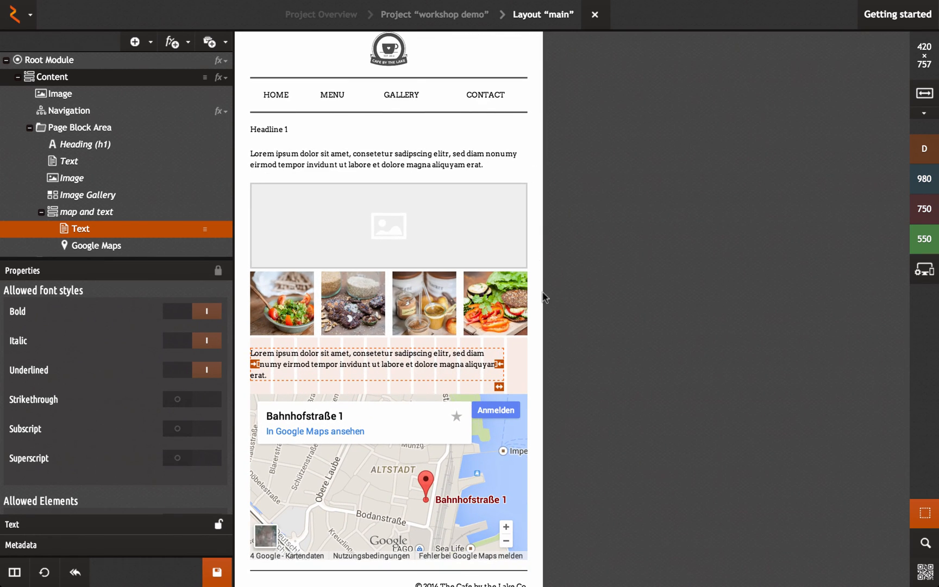
left_click(260, 131)
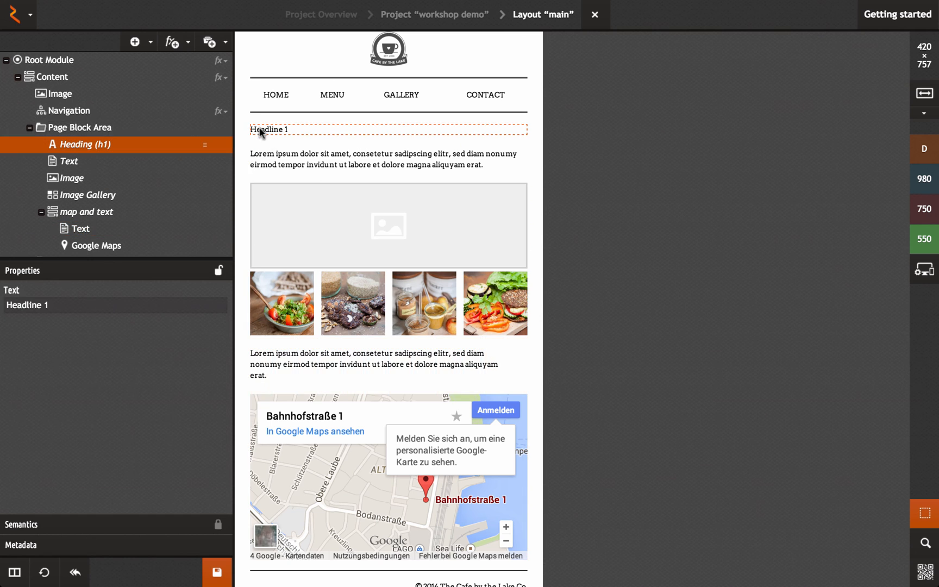
left_click(266, 155)
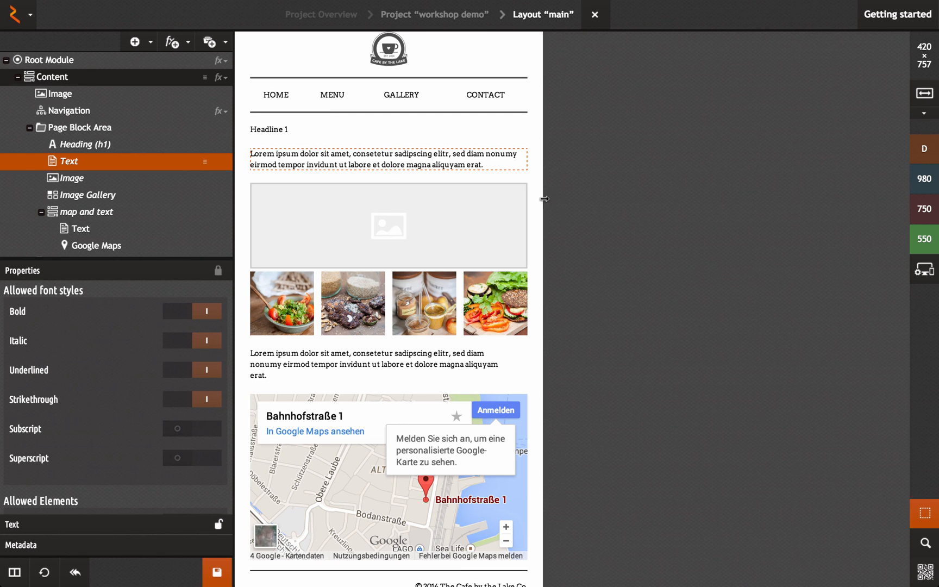
left_click_drag(543, 197, 642, 194)
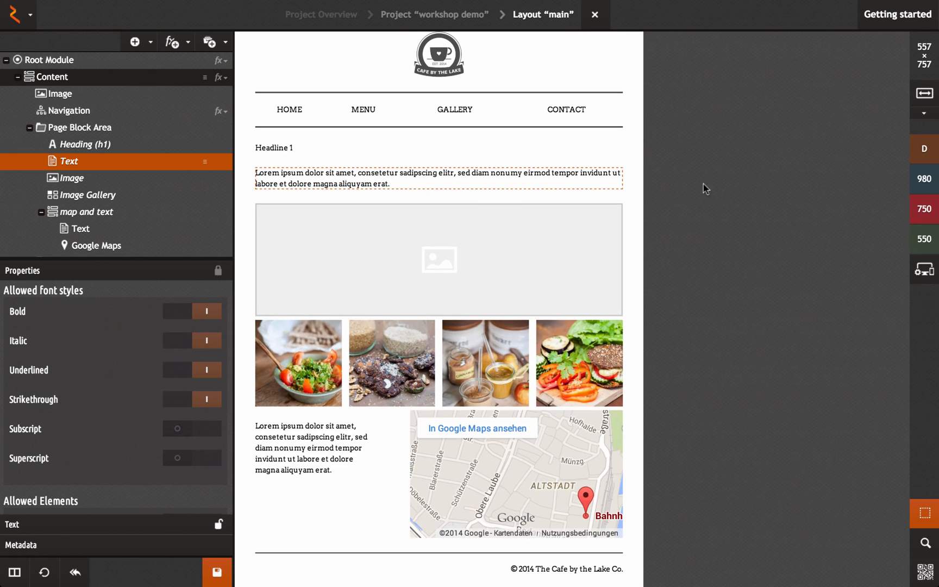
left_click(923, 156)
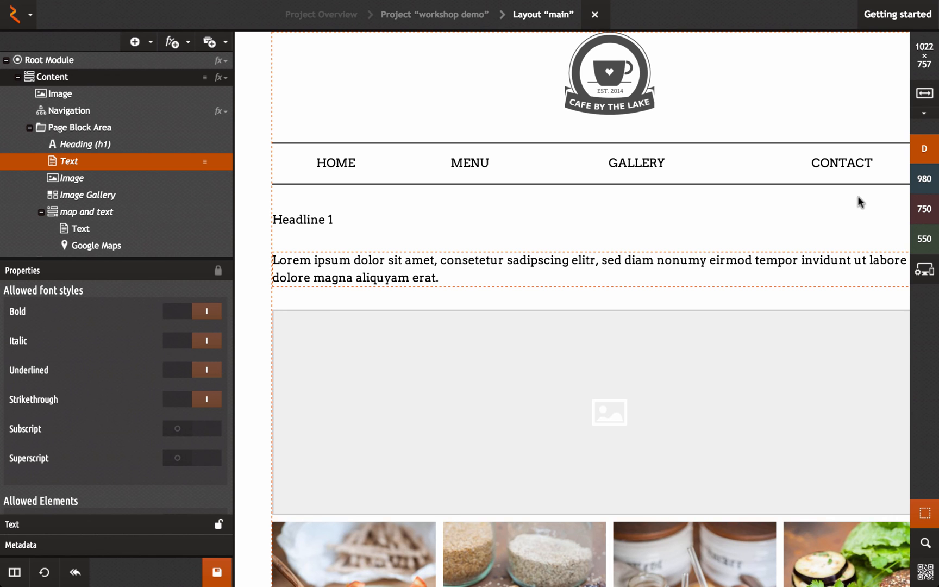
Examine the page's arrangement at the 550 breakpoint, about 762 px, the desktop size and the 980 breakpoint.
left_click(923, 238)
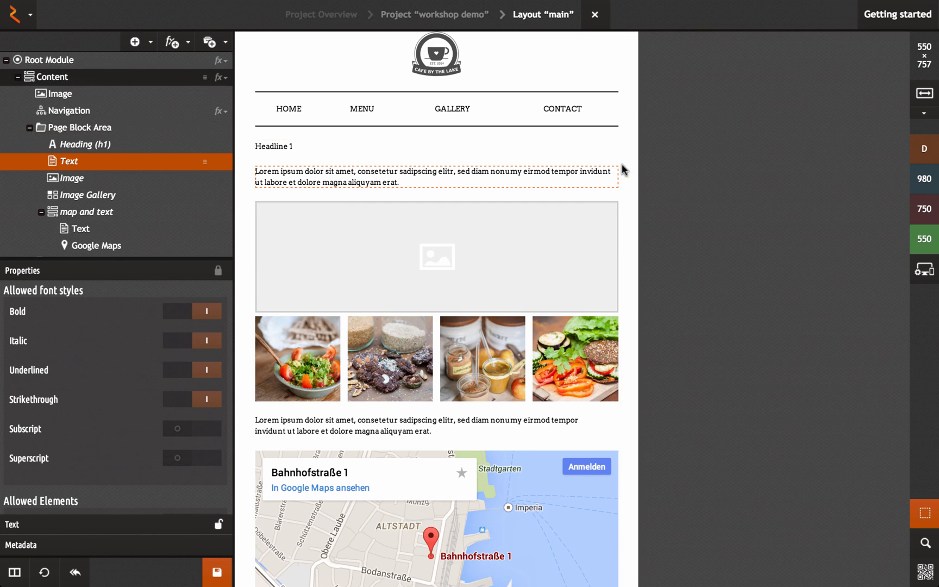
scroll(621, 164, "down", 3)
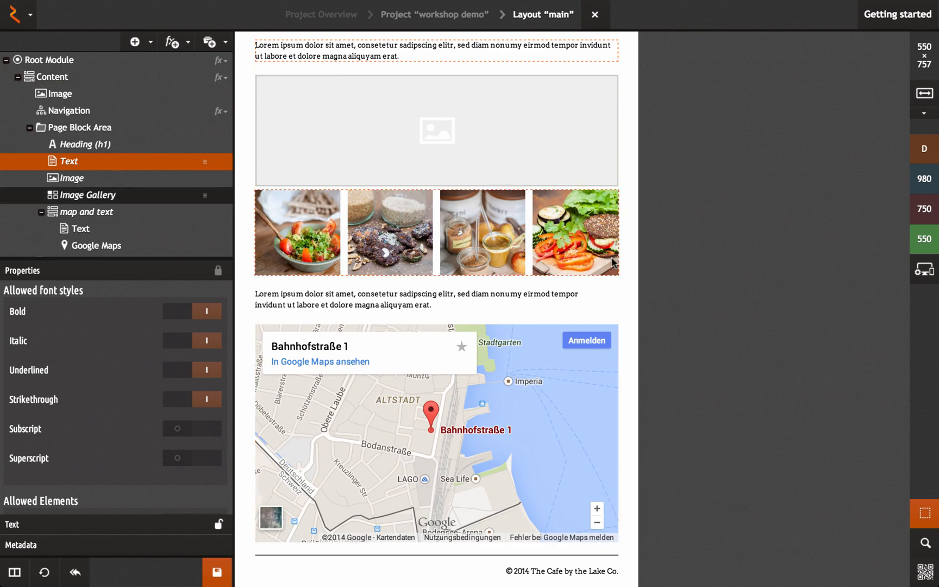
scroll(612, 257, "up", 1)
left_click_drag(638, 214, 793, 216)
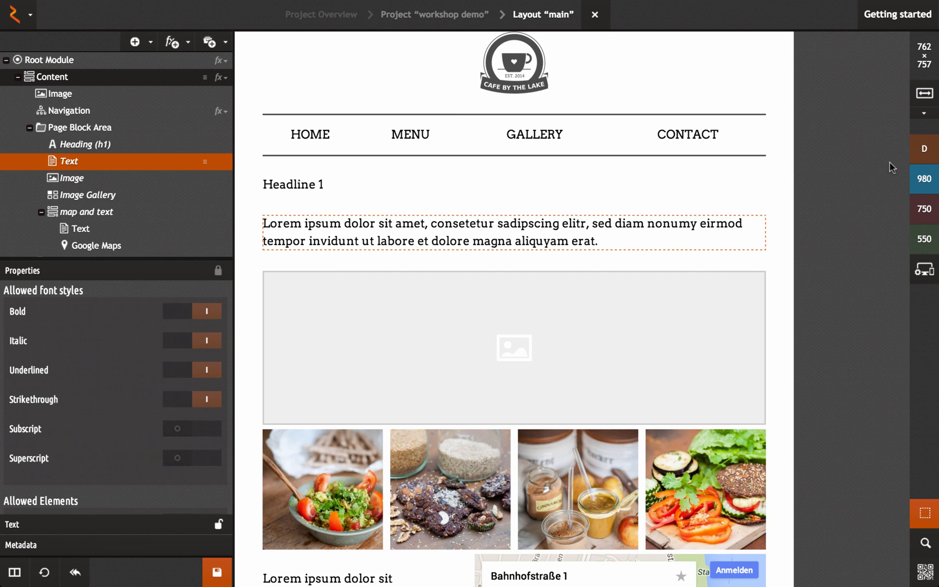
left_click(924, 148)
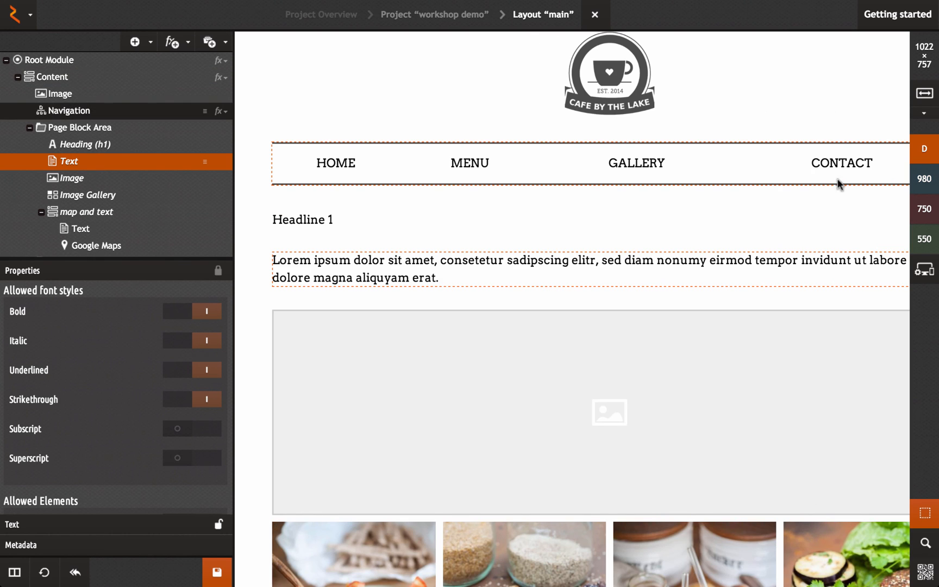
left_click(919, 207)
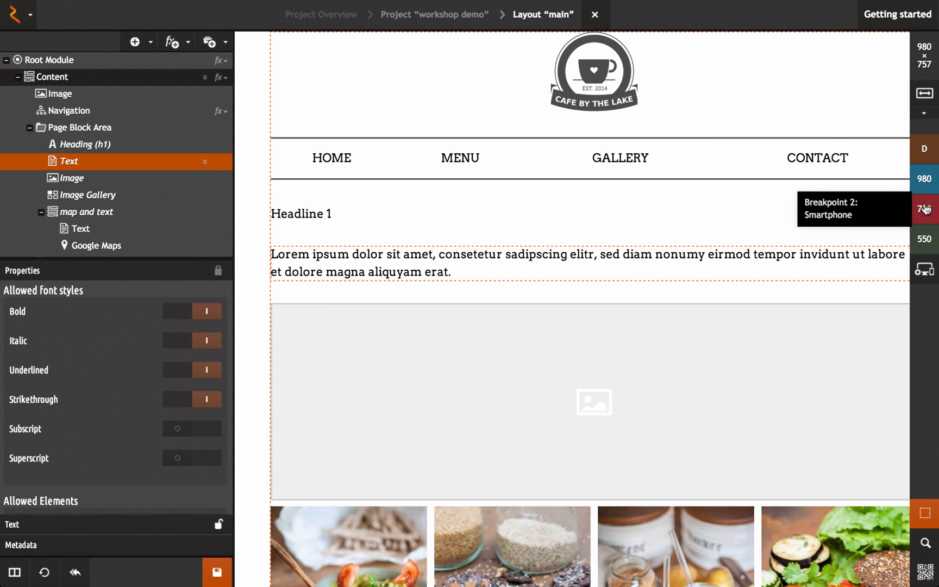
left_click(919, 241)
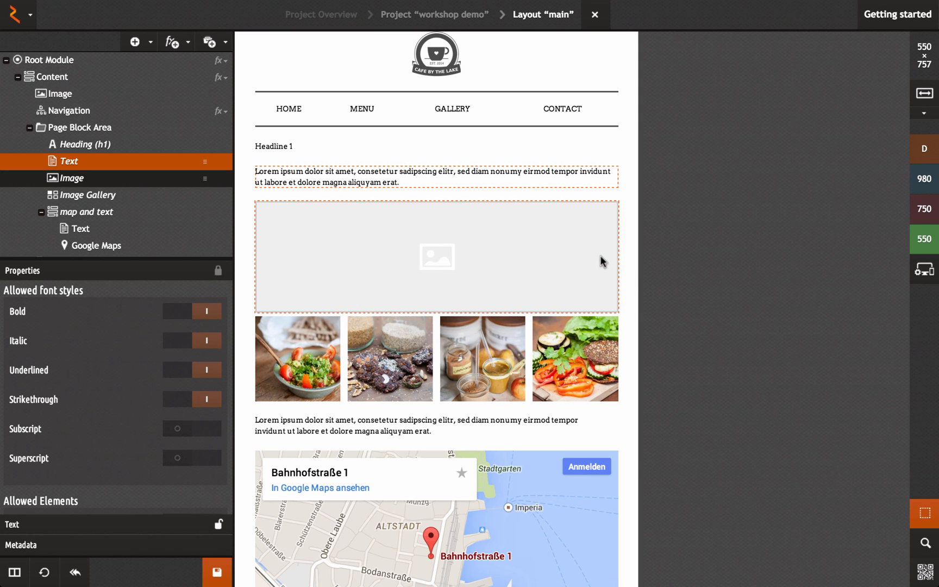
Save the "main" layout and return to the "workshop demo" project to look over the layout preview.
left_click(207, 577)
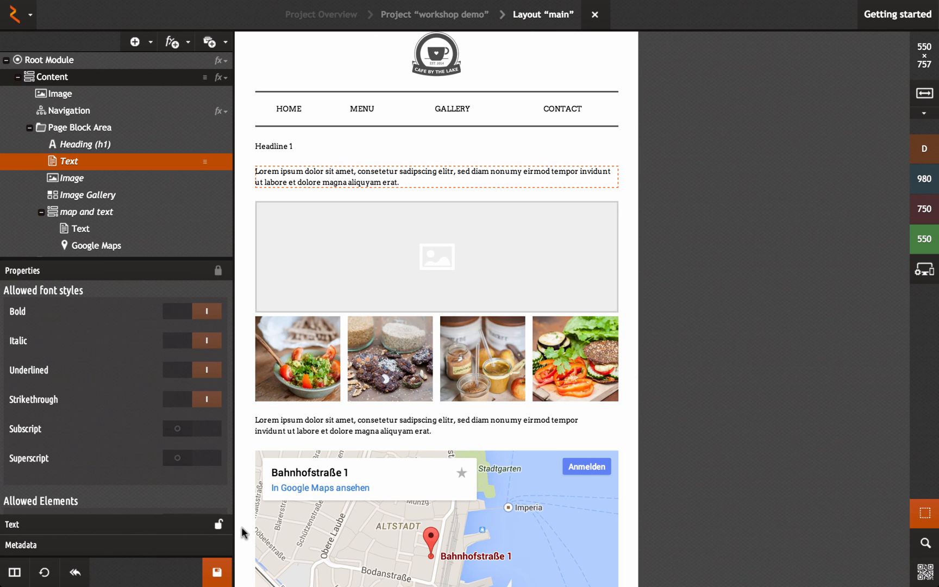
left_click(412, 14)
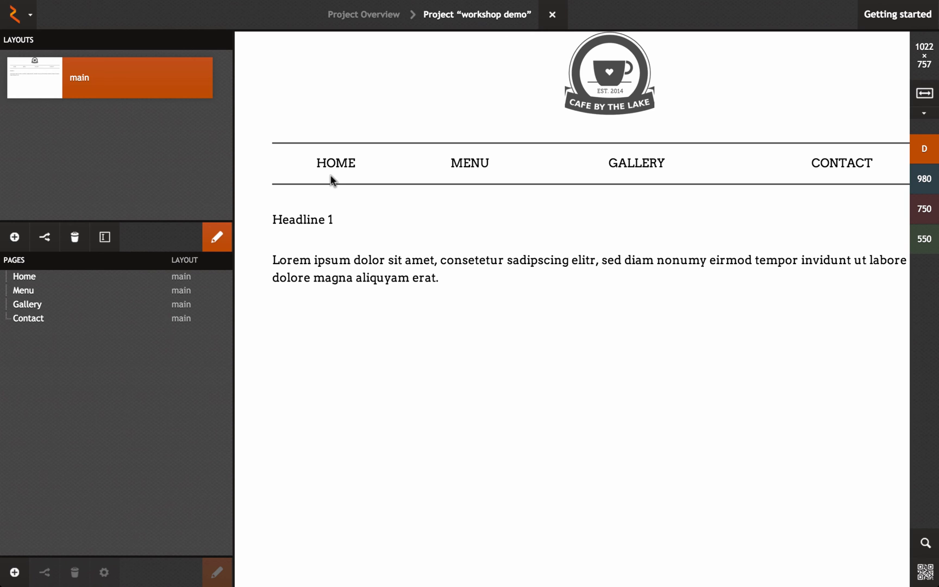
scroll(385, 198, "down", 10)
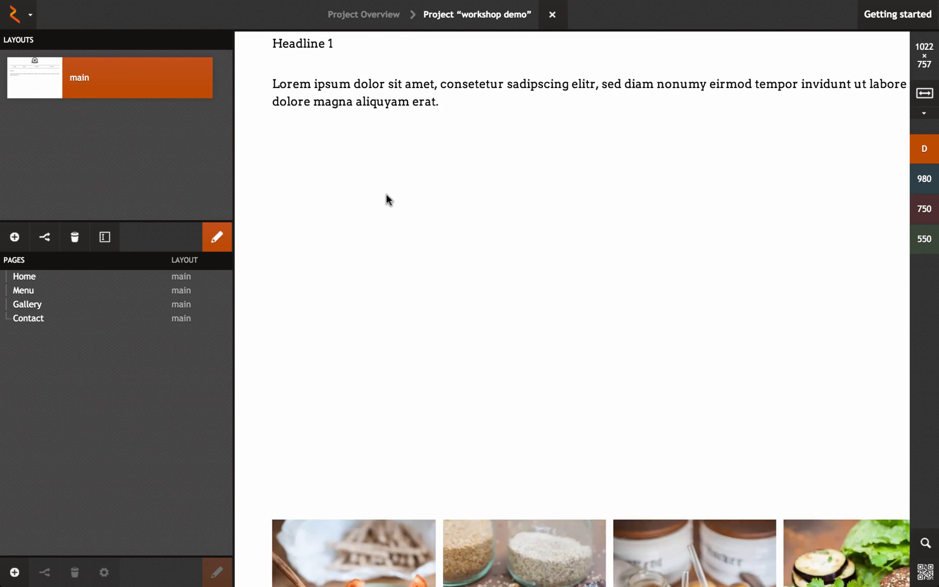
scroll(247, 211, "up", 3)
scroll(246, 205, "up", 4)
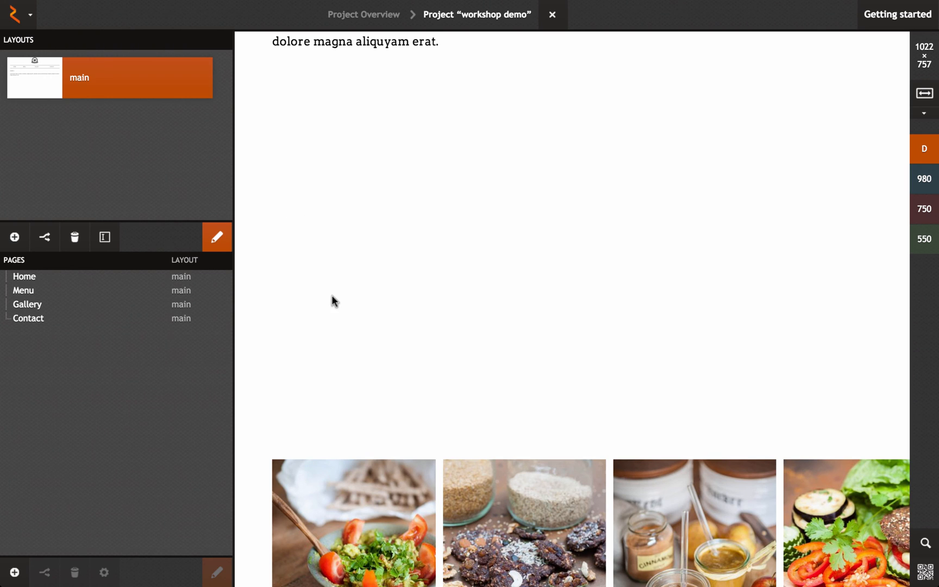
scroll(344, 313, "up", 5)
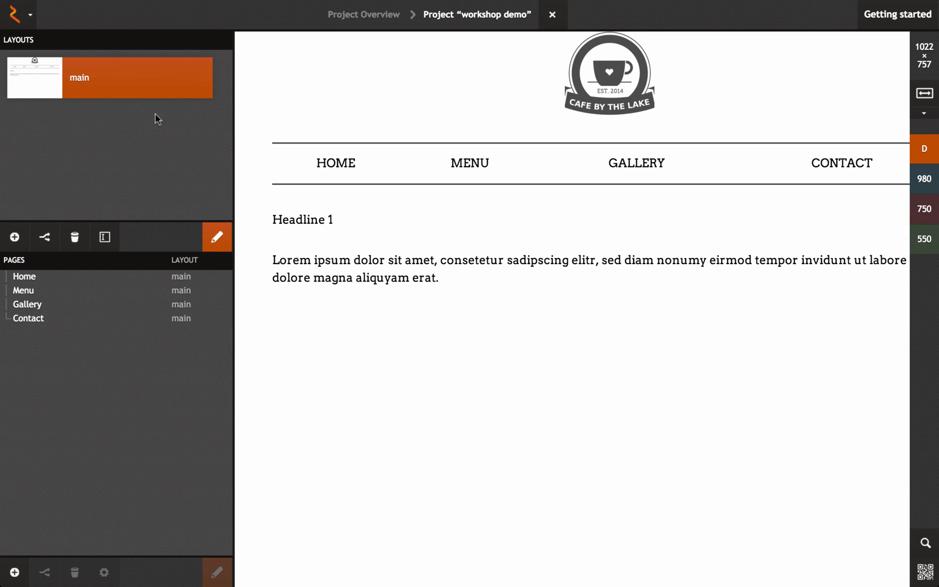
Open the Home page, check which formatting its text block allows, and return to the project.
double_click(91, 283)
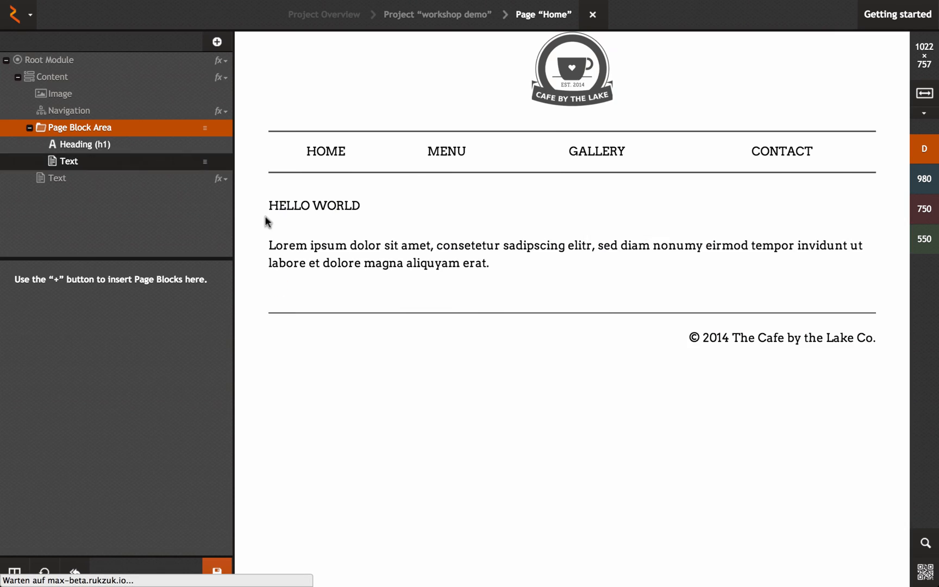
left_click(321, 251)
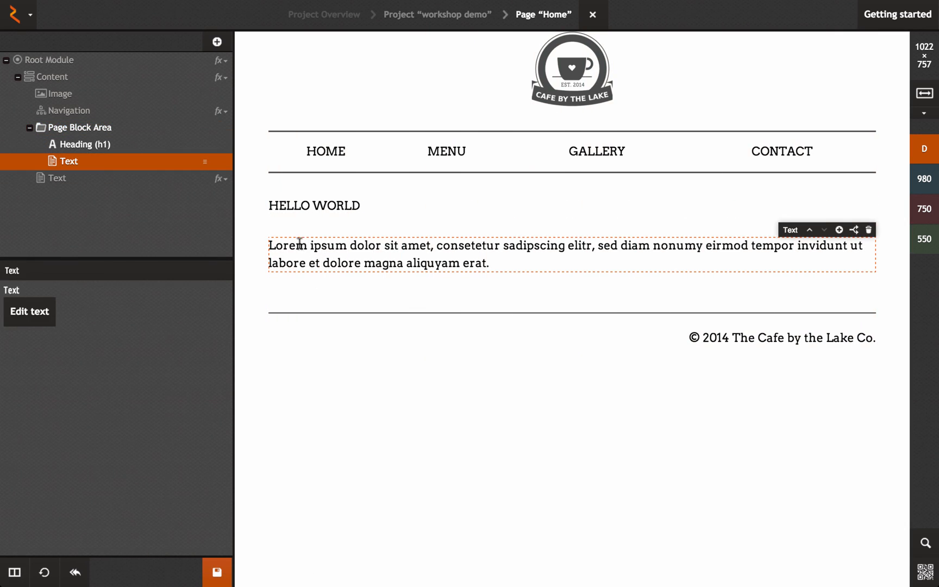
left_click_drag(308, 250, 443, 256)
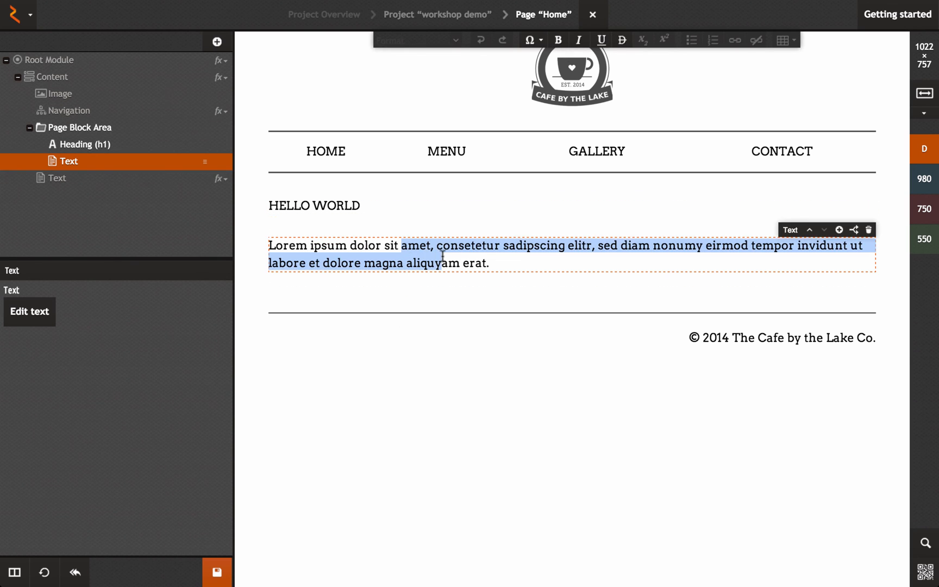
left_click(438, 248)
left_click(412, 13)
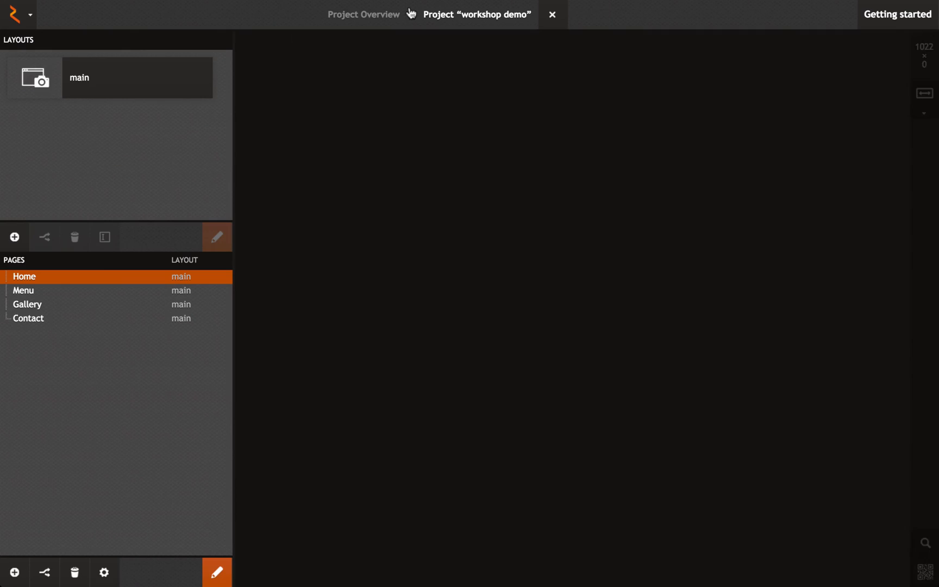
Open the "main" layout and allow links in the text block below the headline.
left_click(131, 93)
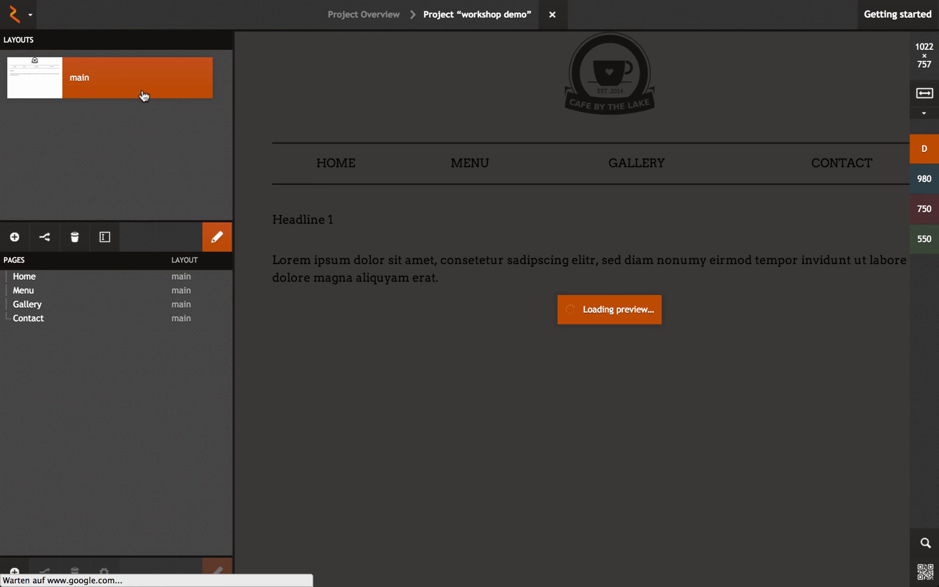
double_click(144, 96)
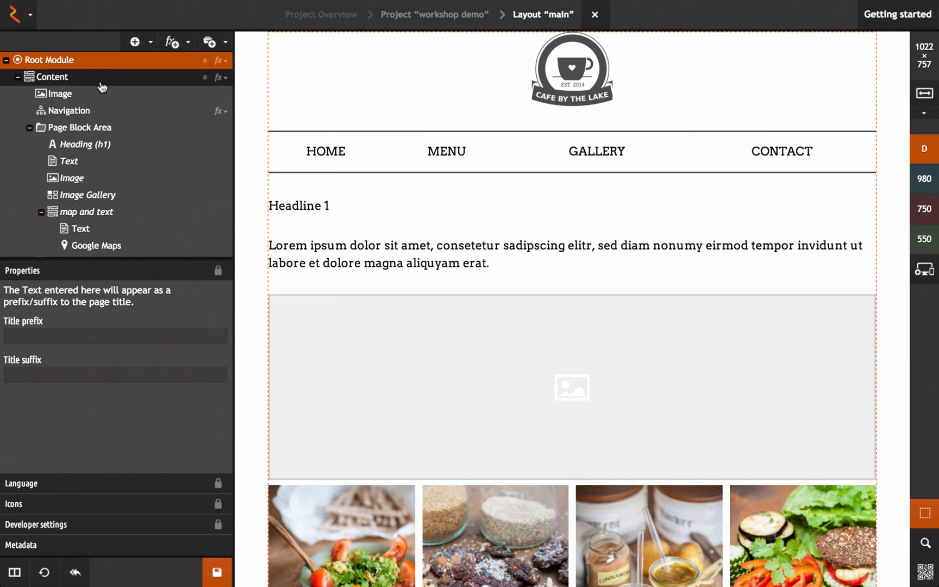
left_click(310, 253)
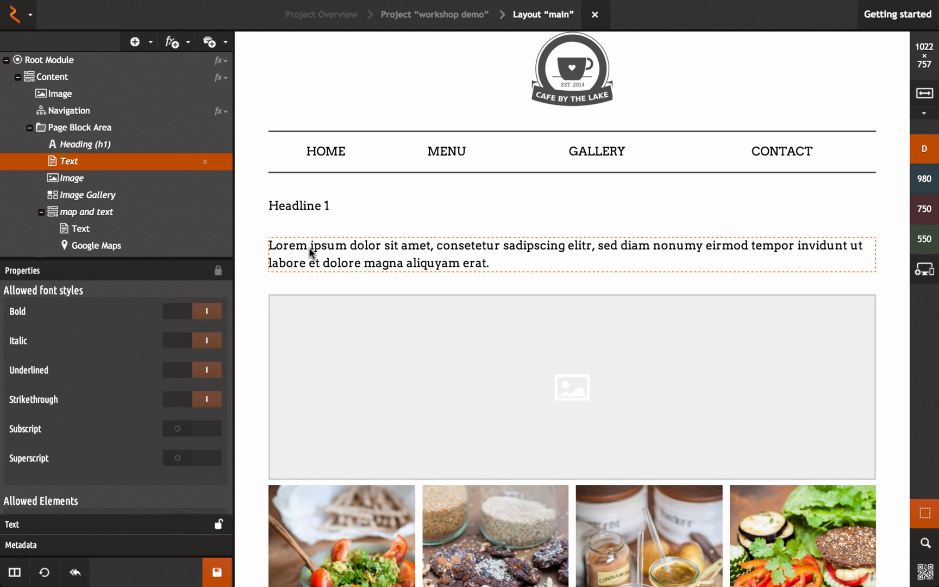
left_click(311, 251)
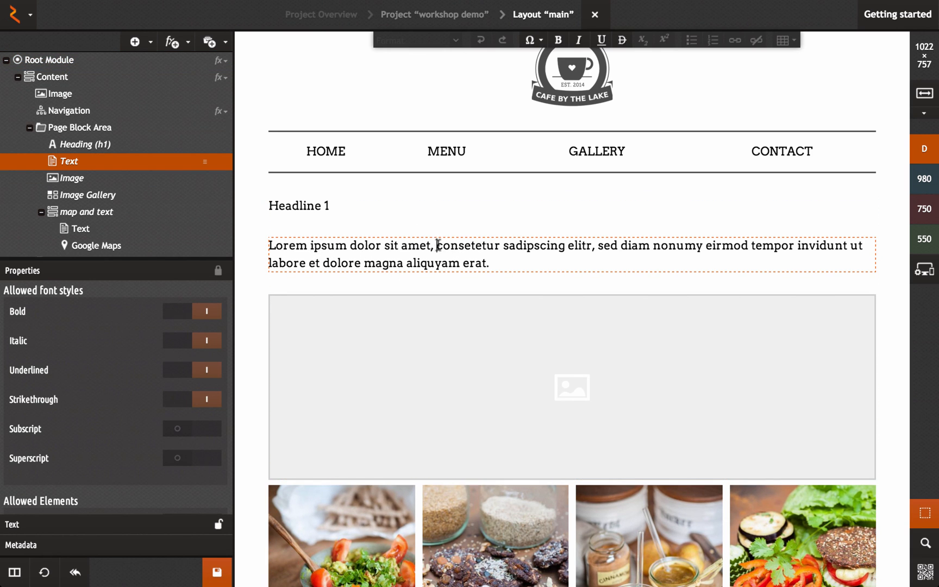
left_click_drag(437, 246, 497, 245)
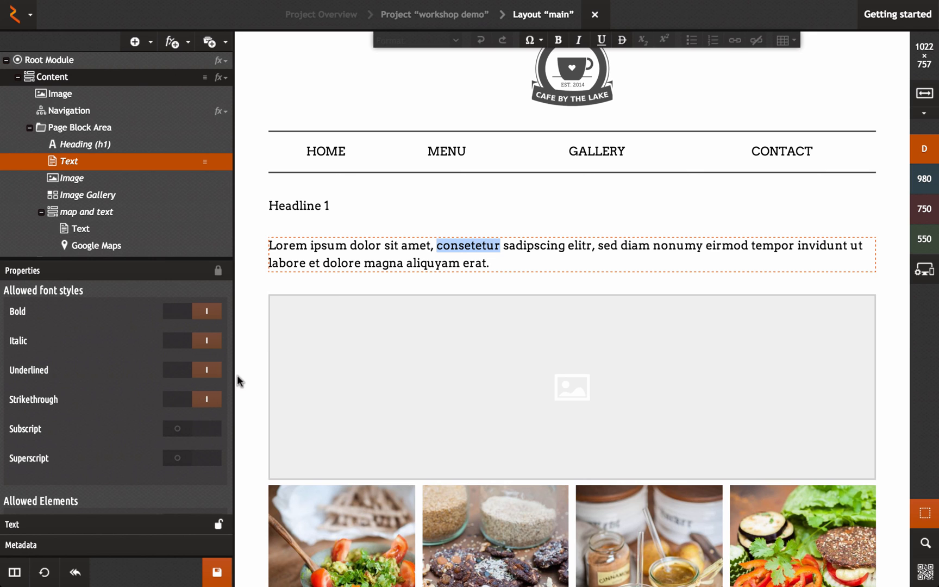
scroll(157, 390, "down", 3)
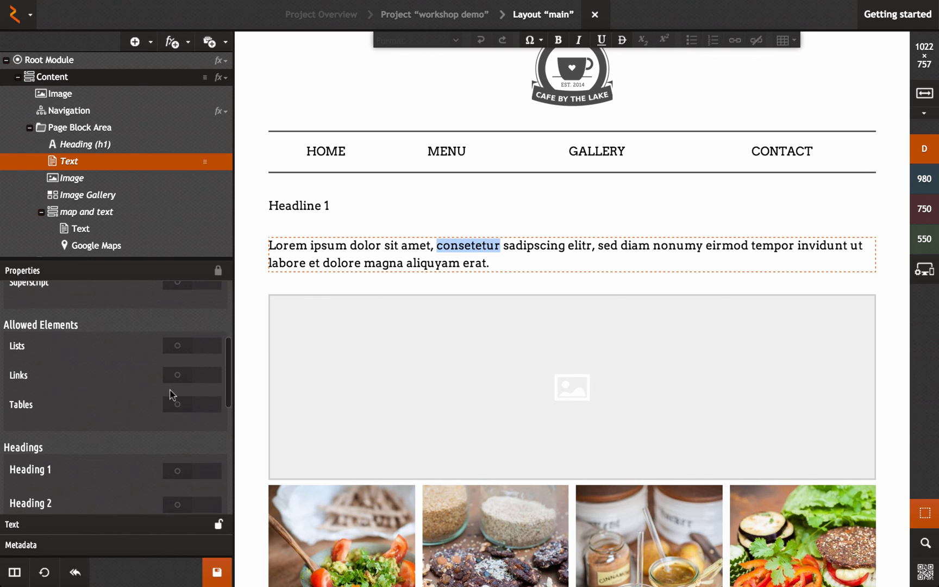
left_click(191, 376)
Link the word "consetetur" in the text below the headline to Google's website as an external link.
left_click(429, 249)
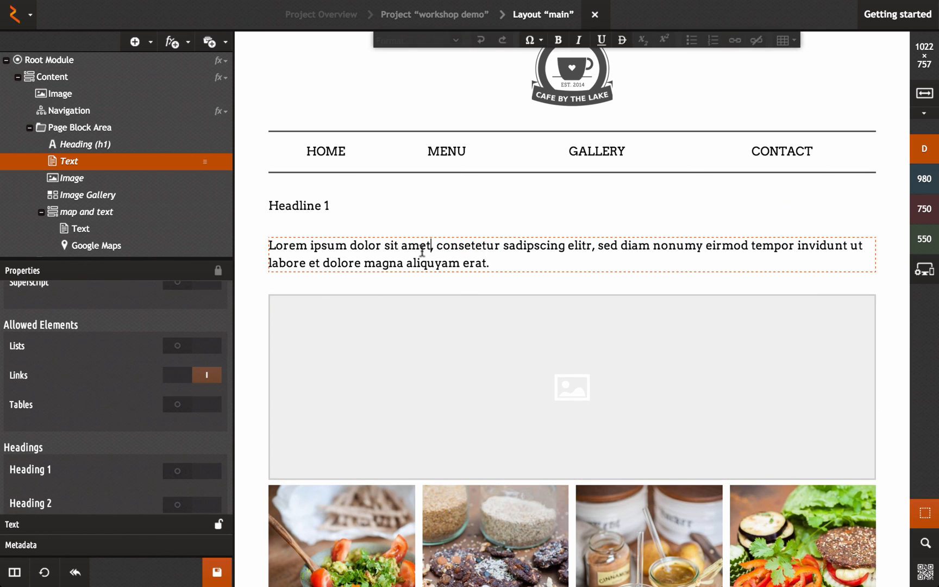
left_click_drag(441, 245, 491, 244)
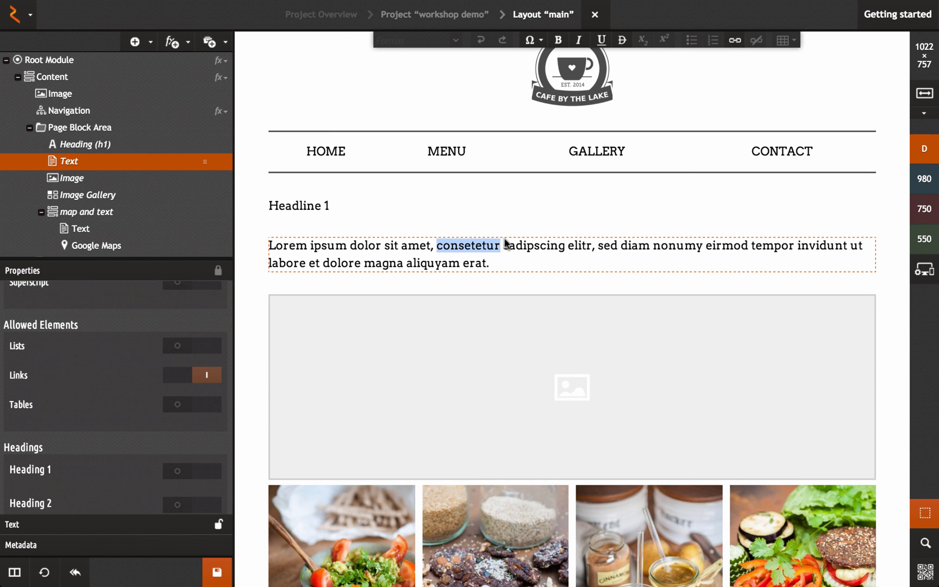
left_click(736, 40)
left_click(443, 217)
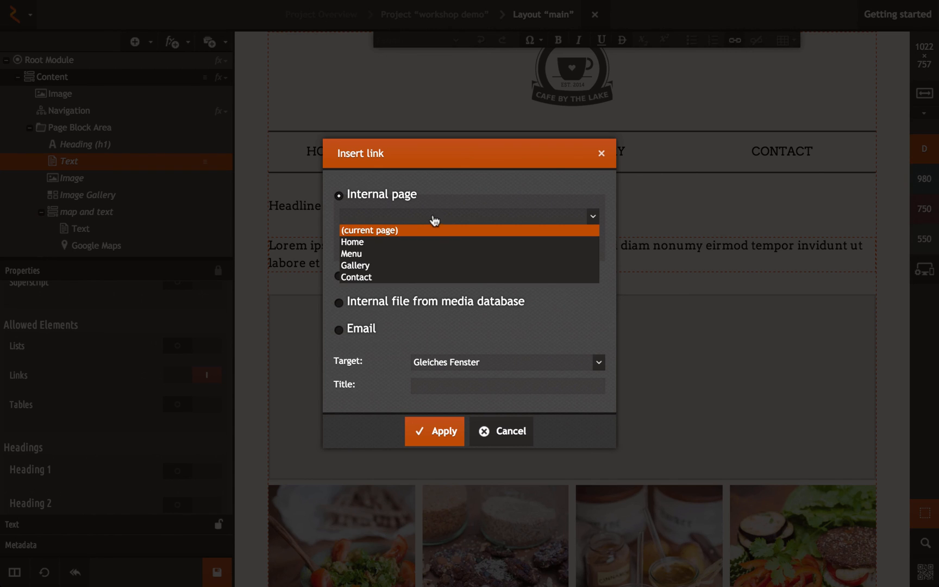
left_click(434, 219)
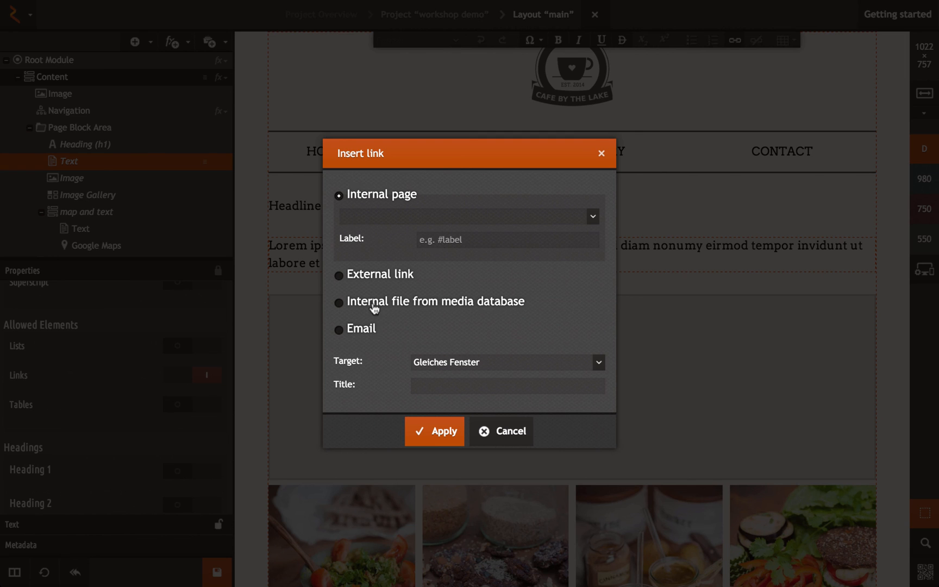
left_click(350, 281)
left_click(440, 245)
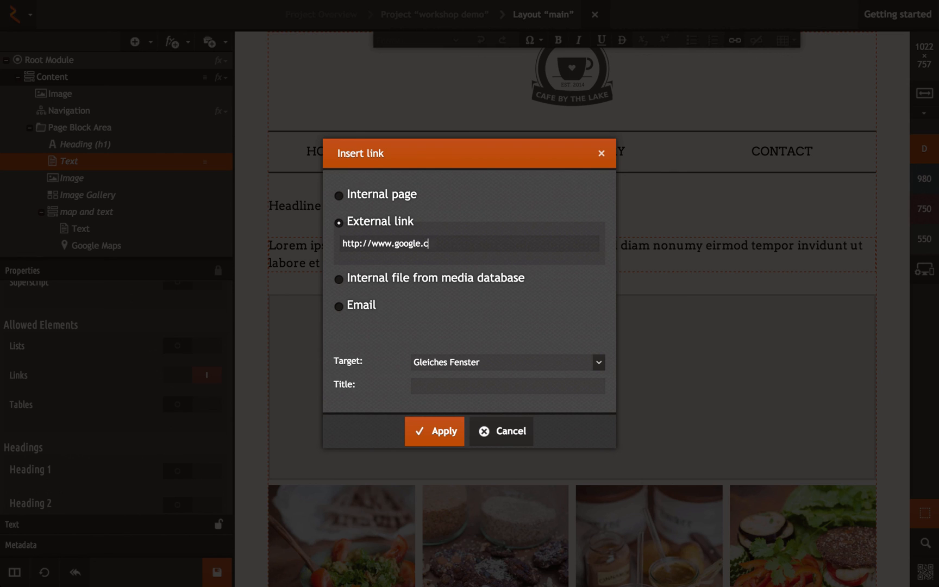
left_click(431, 430)
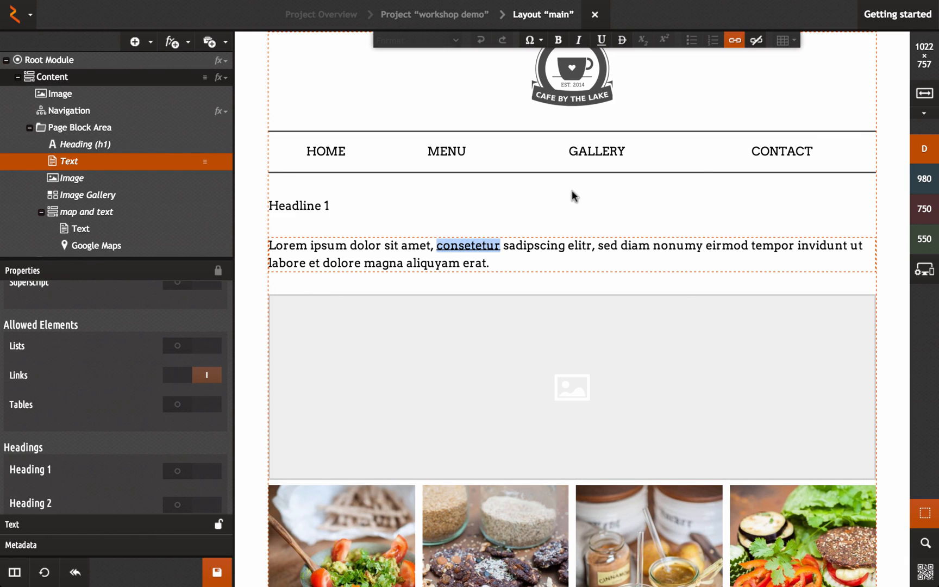
left_click(424, 255)
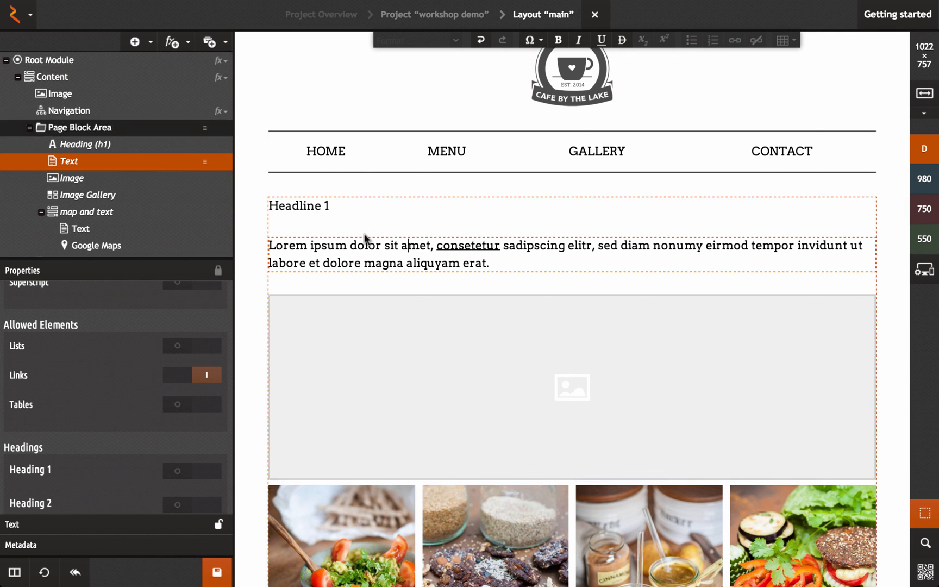
Examine the styles available for the text block and the selector styles defined on the Root Module.
left_click(175, 46)
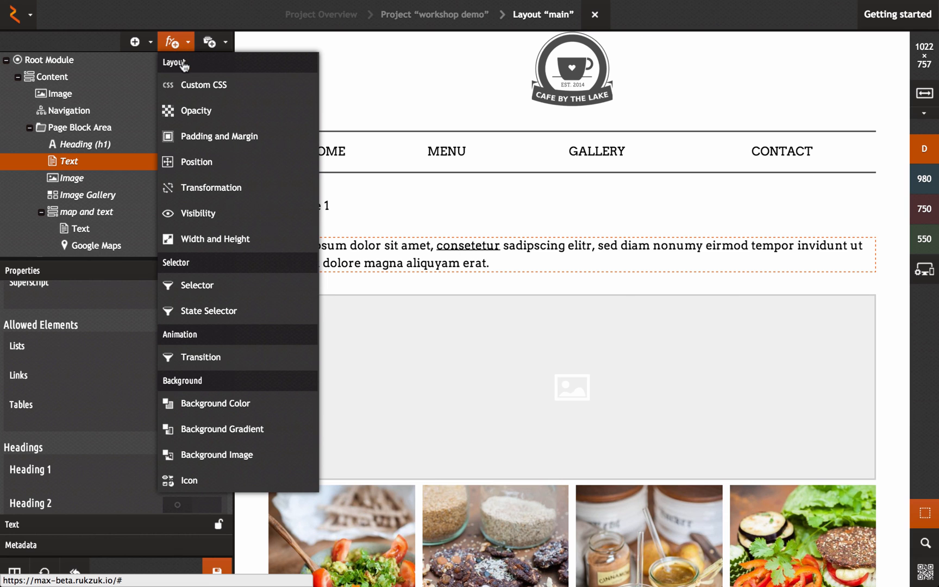
left_click(426, 262)
left_click(291, 236)
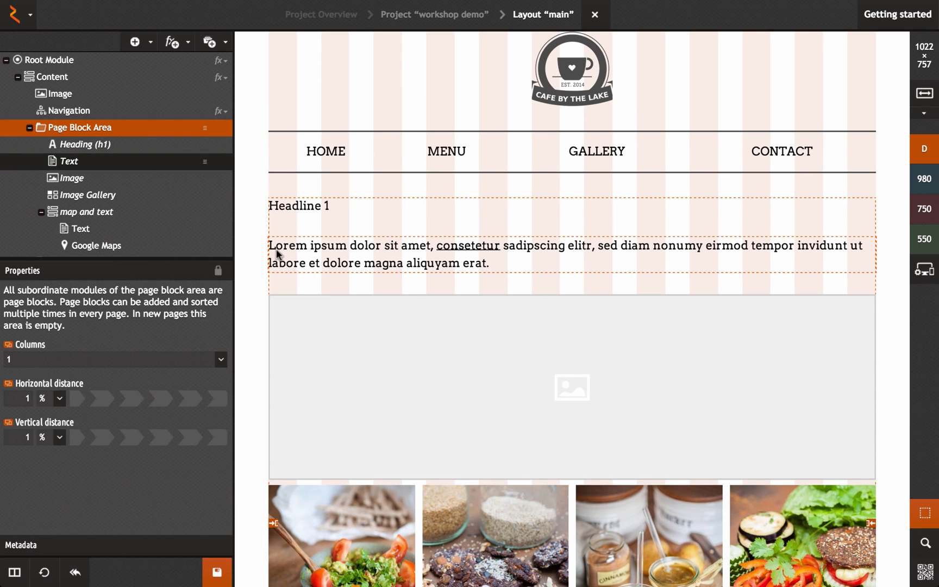
left_click(276, 248)
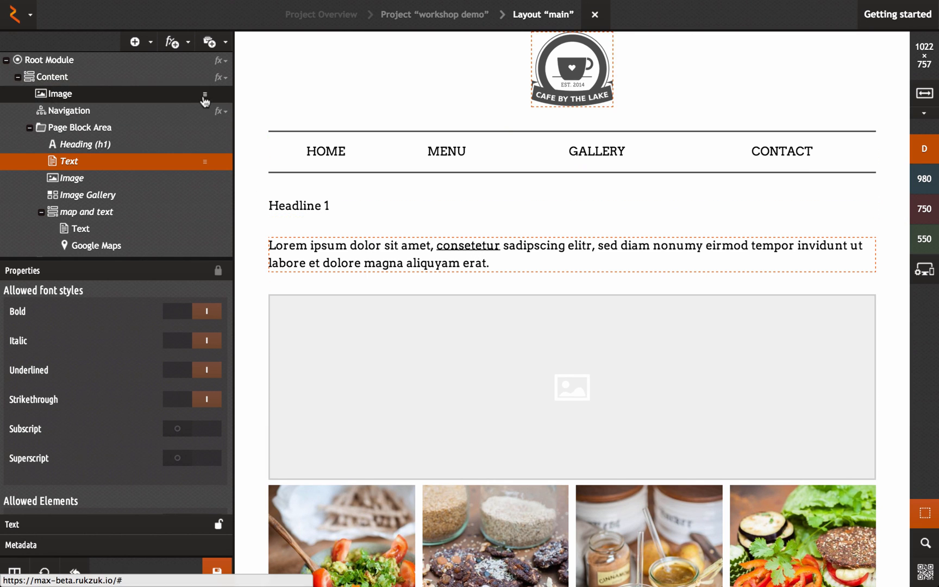
left_click(216, 61)
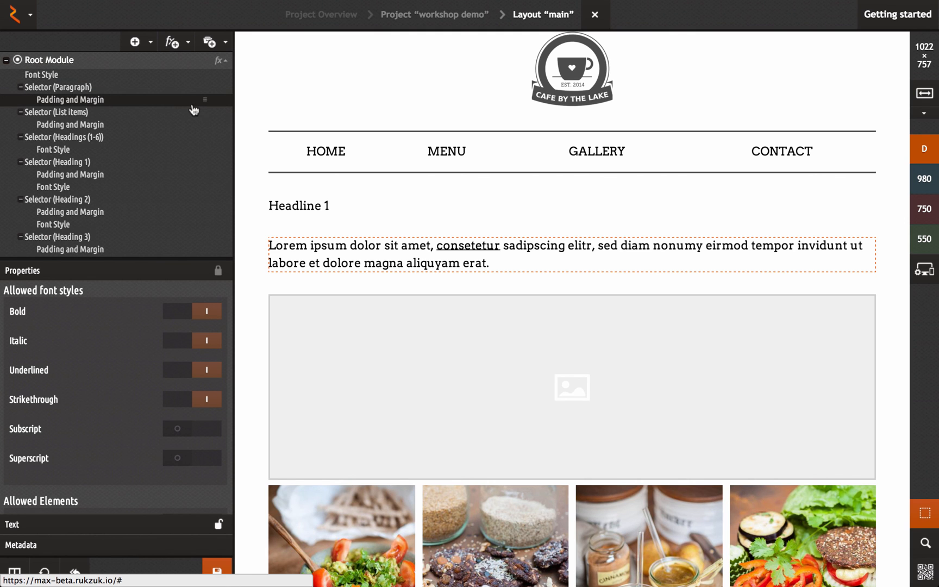
scroll(142, 91, "down", 5)
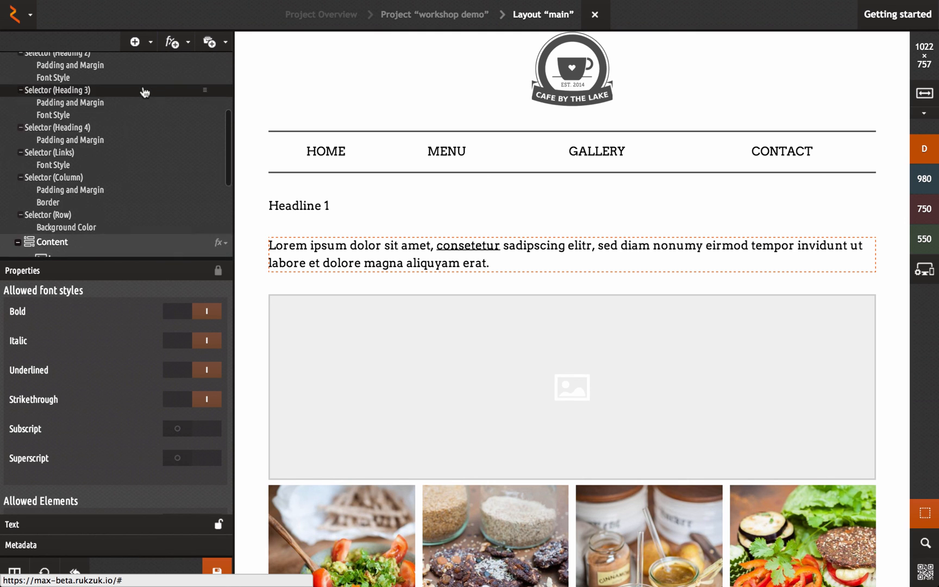
scroll(152, 163, "up", 6)
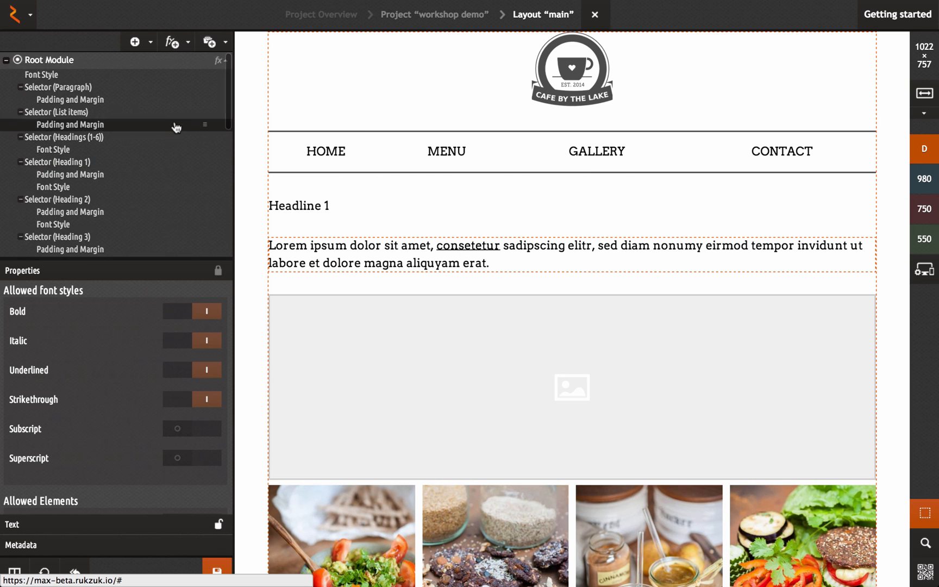
left_click(218, 60)
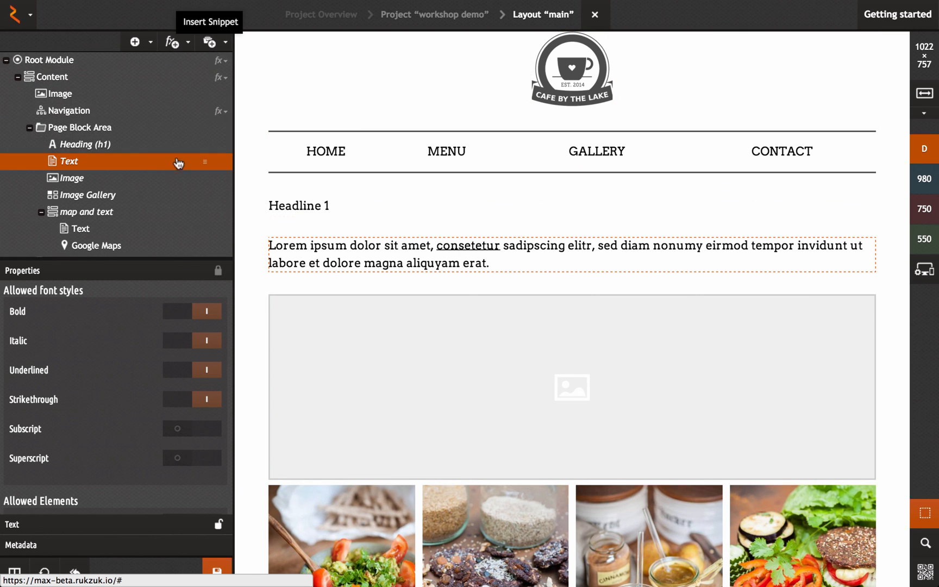
Add a Selector style to the text block below the headline and make it target Links.
left_click(172, 43)
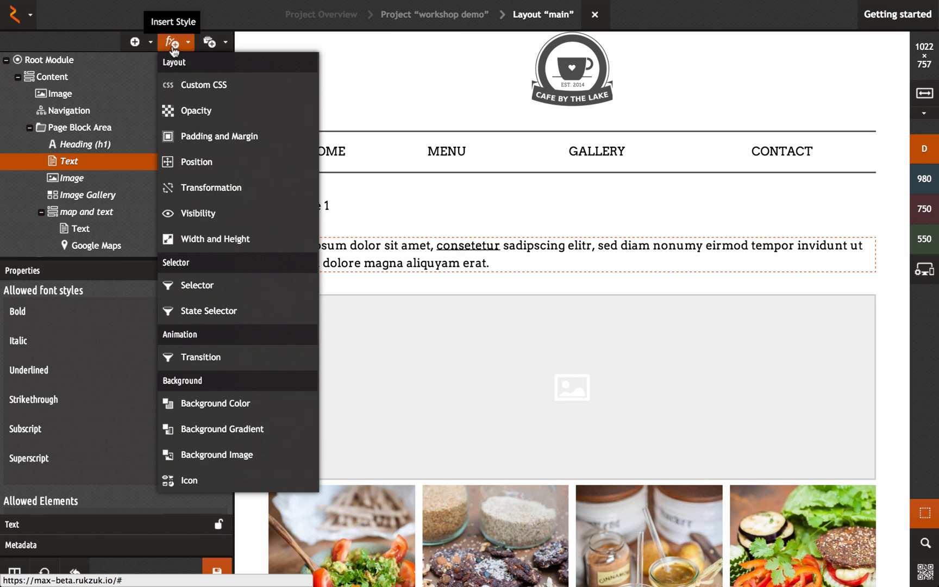
left_click(187, 285)
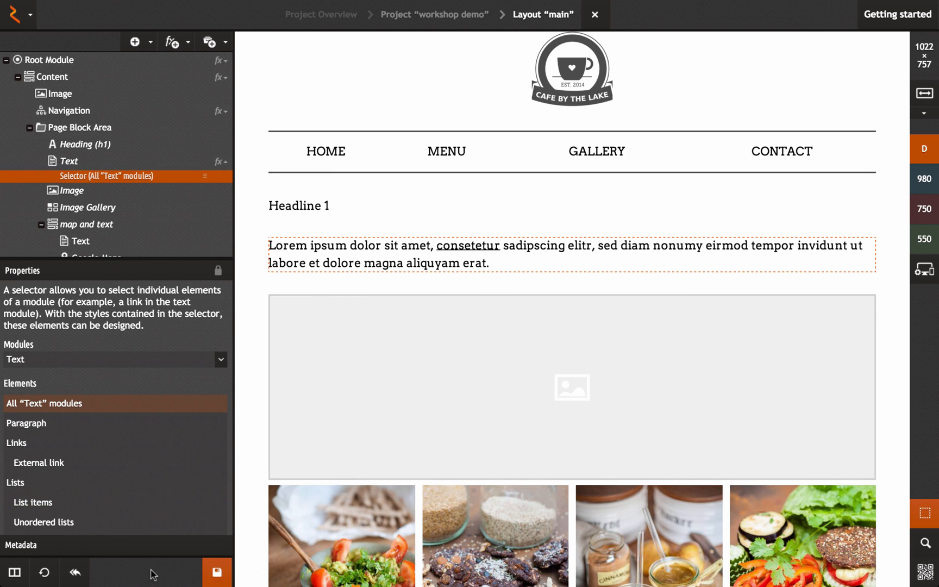
scroll(98, 467, "down", 1)
scroll(98, 467, "down", 5)
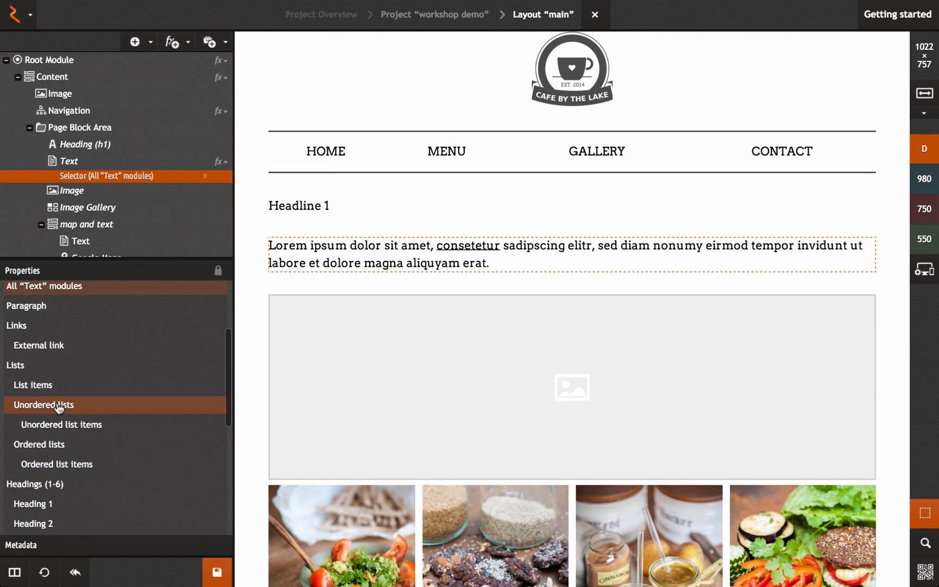
left_click(54, 328)
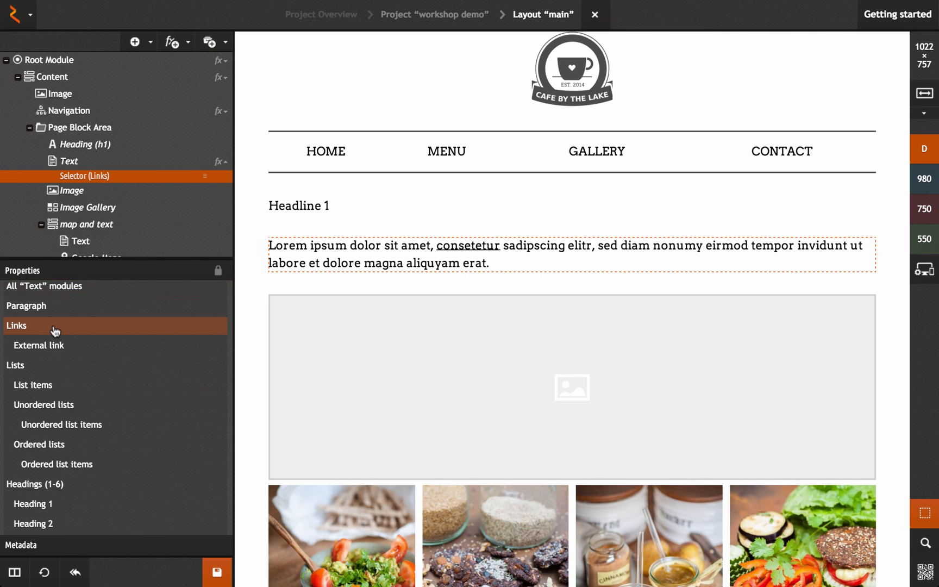
left_click(105, 348)
left_click(76, 329)
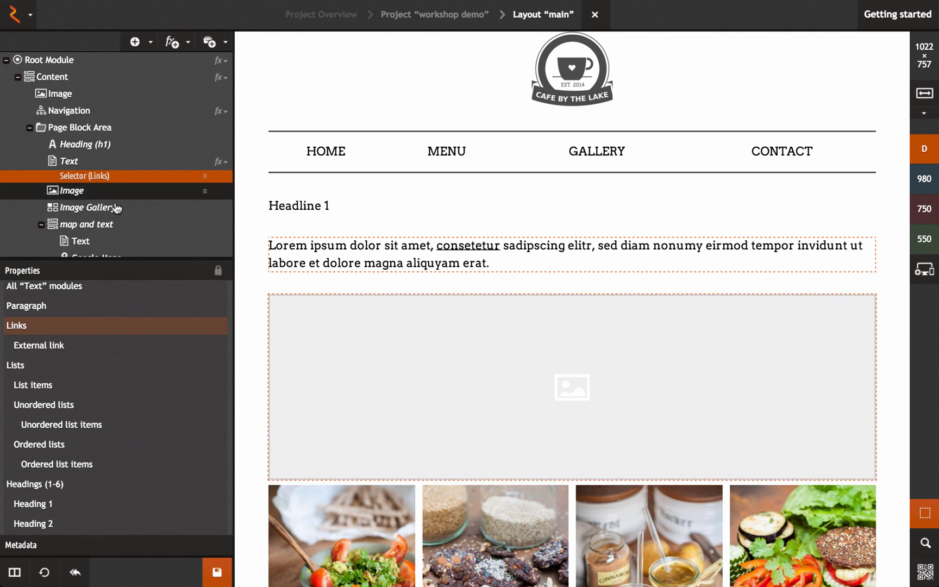
Add a Font Style inside the text block's links selector and set its font color to blue.
left_click(174, 42)
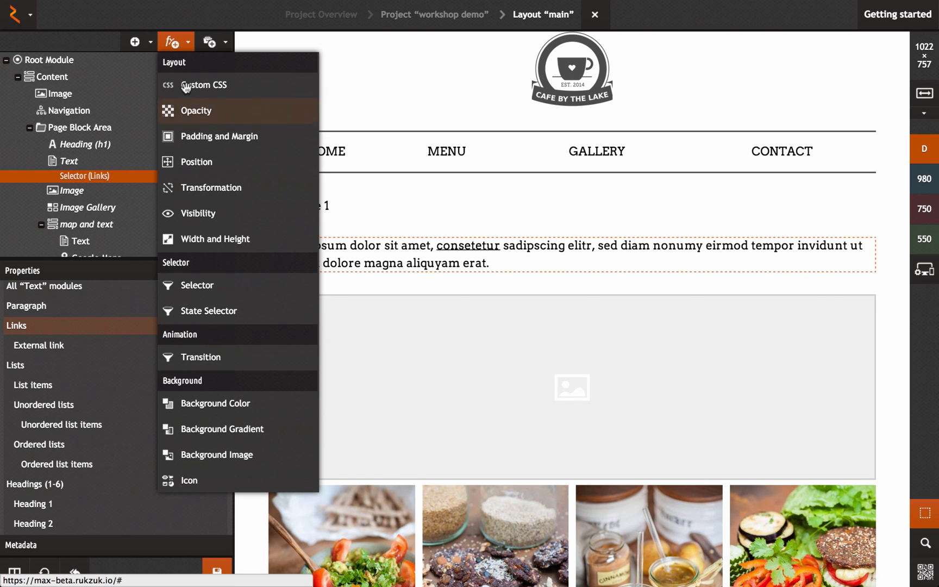
scroll(245, 318, "down", 2)
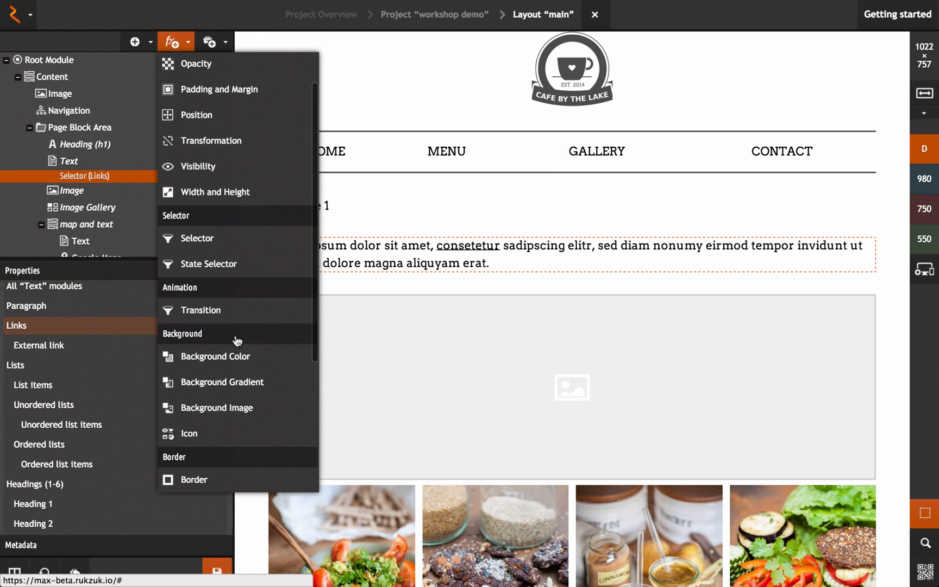
scroll(243, 419, "down", 4)
scroll(242, 401, "down", 2)
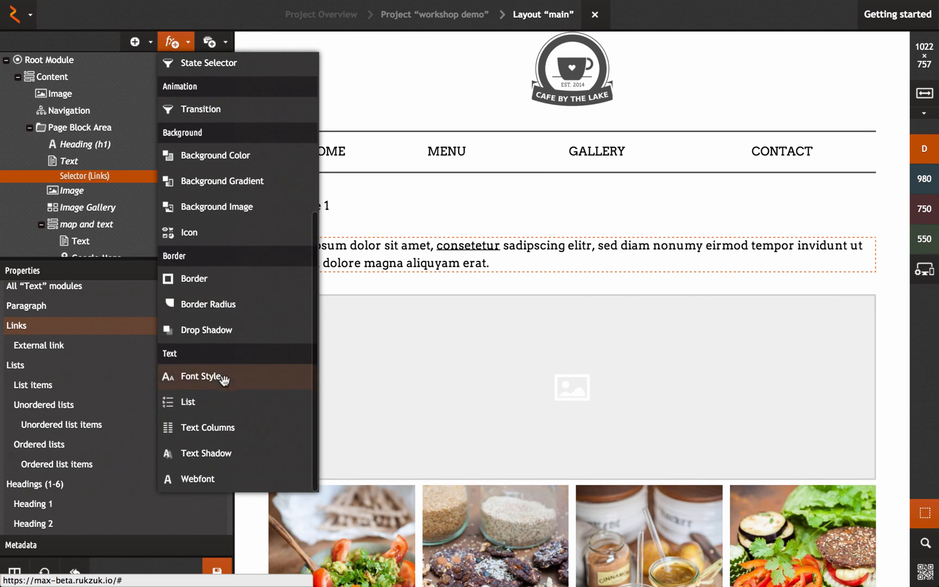
left_click(218, 379)
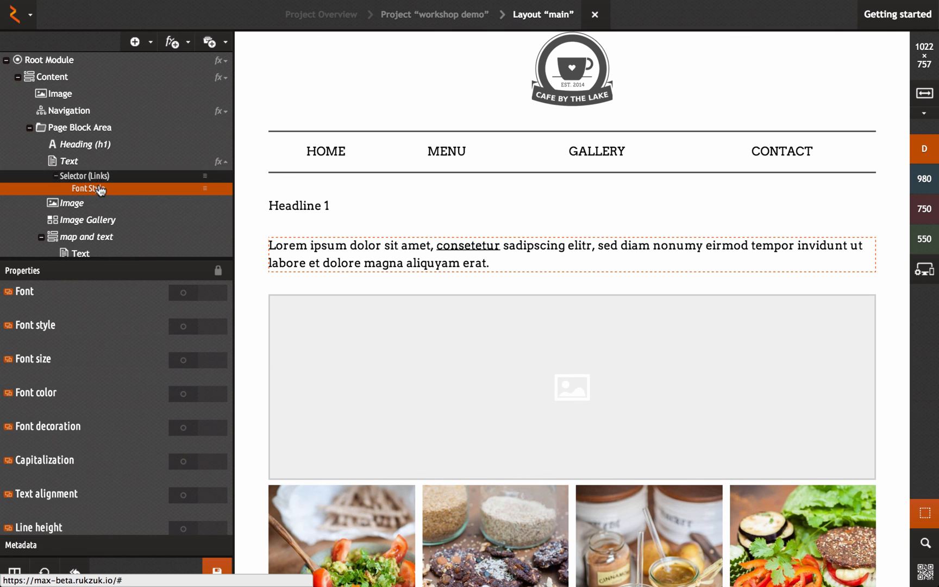
left_click(184, 395)
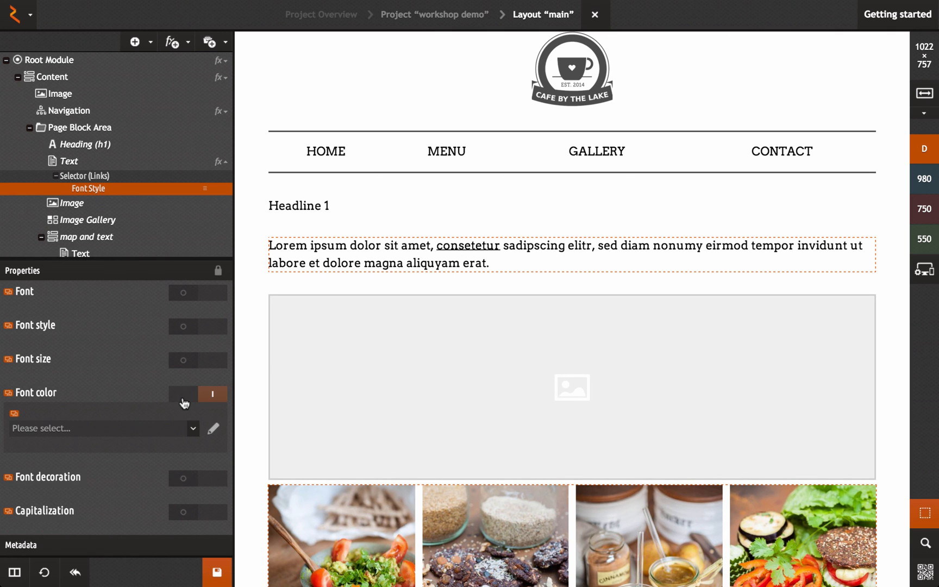
left_click(193, 429)
left_click(119, 474)
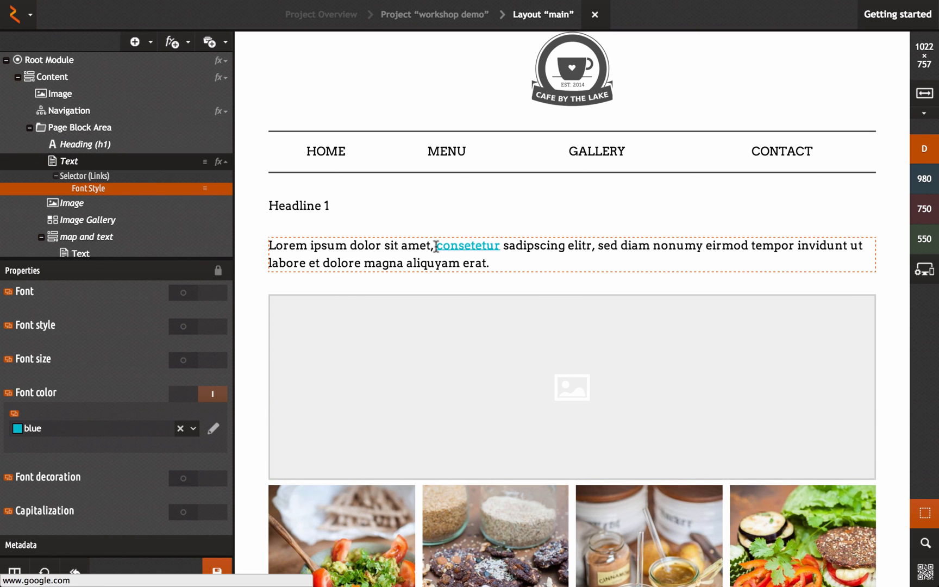
Save the layout and review the Font Style of the links selector.
left_click(395, 247)
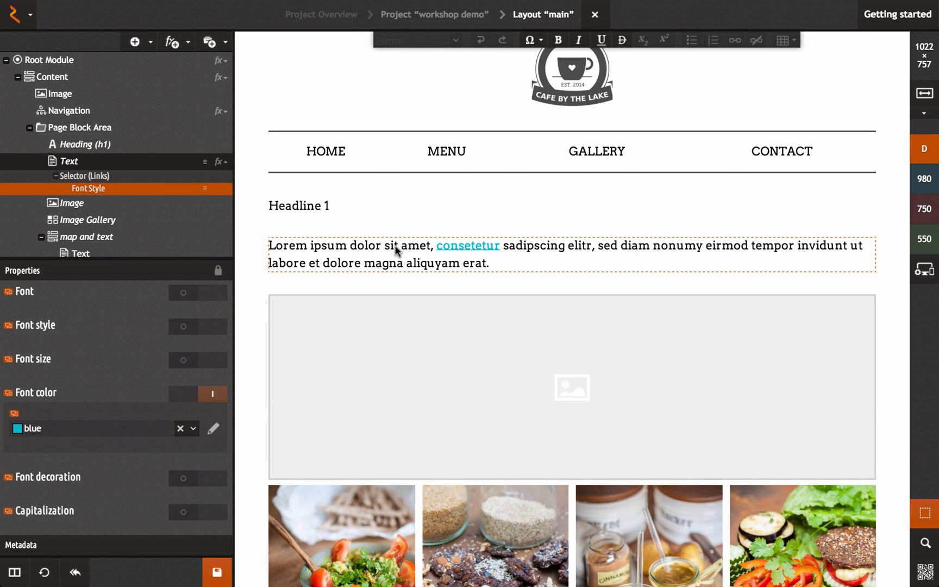
left_click(217, 571)
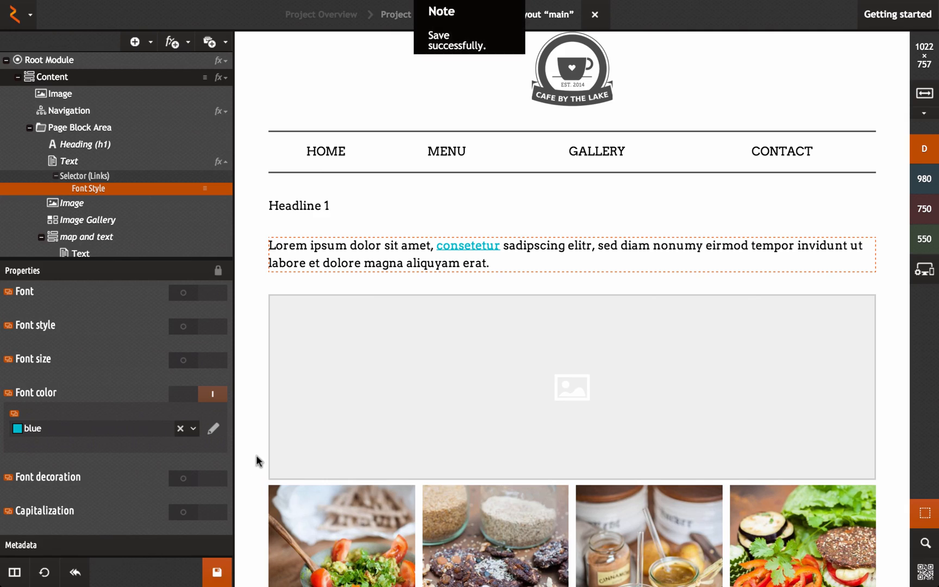
left_click(96, 177)
left_click(108, 190)
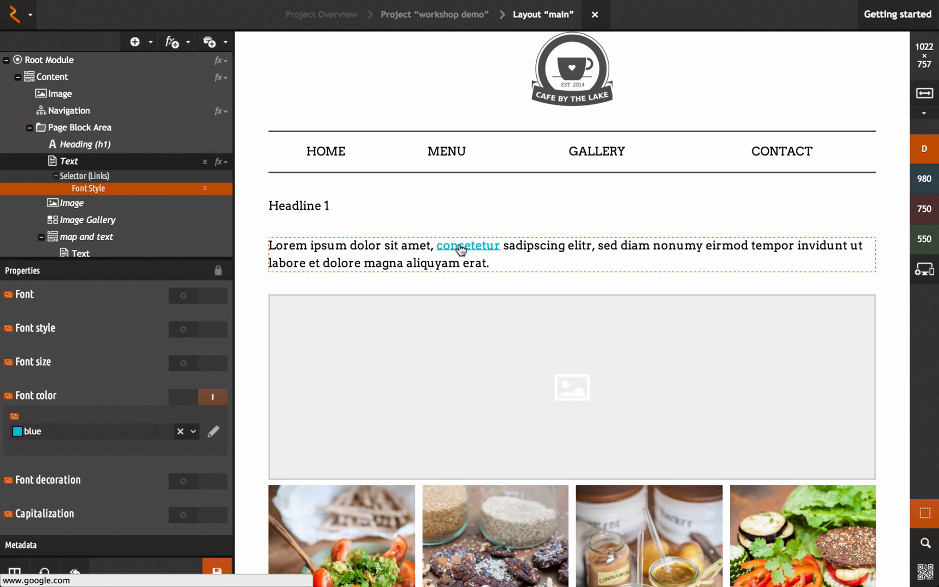
left_click(224, 562)
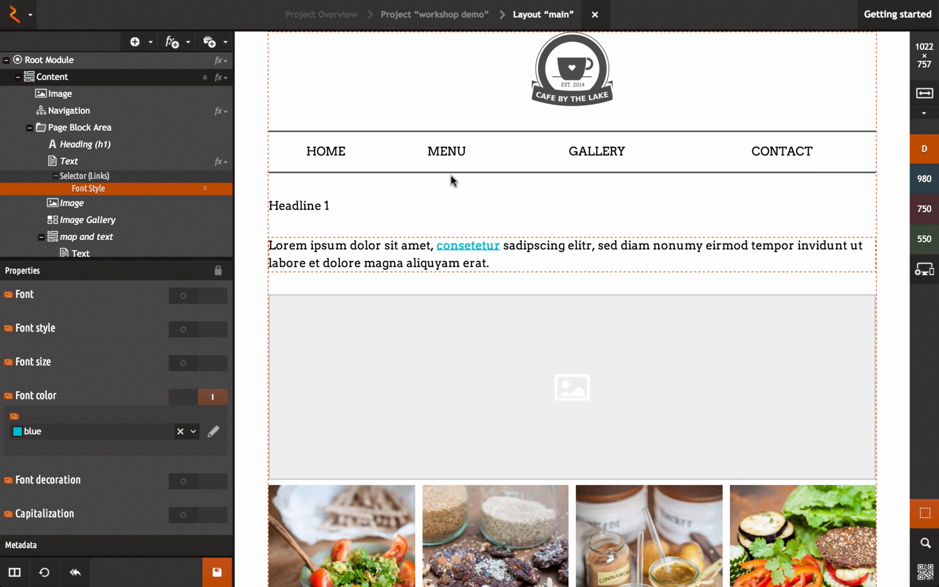
Return to the "workshop demo" project, select the Gallery page and view its mobile device preview code.
left_click(443, 14)
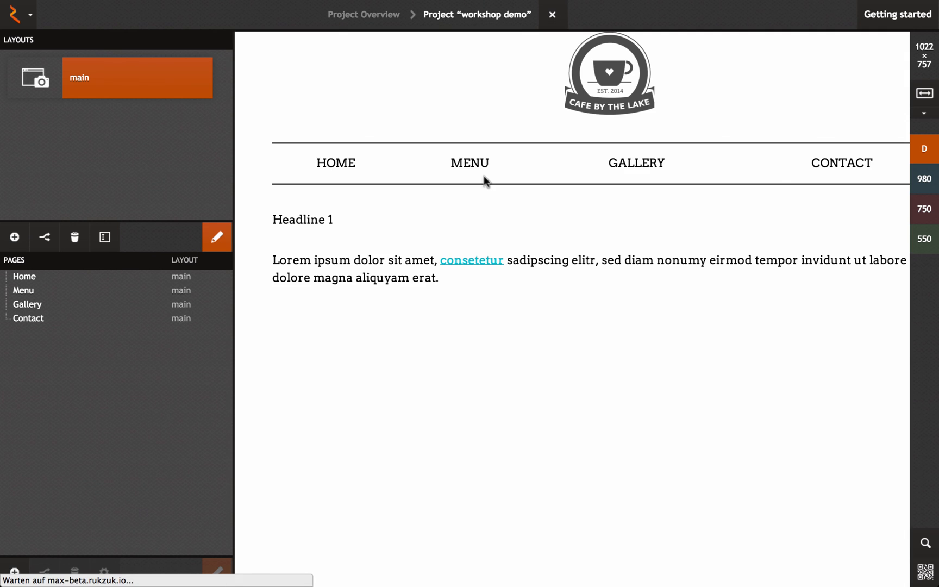
left_click(58, 307)
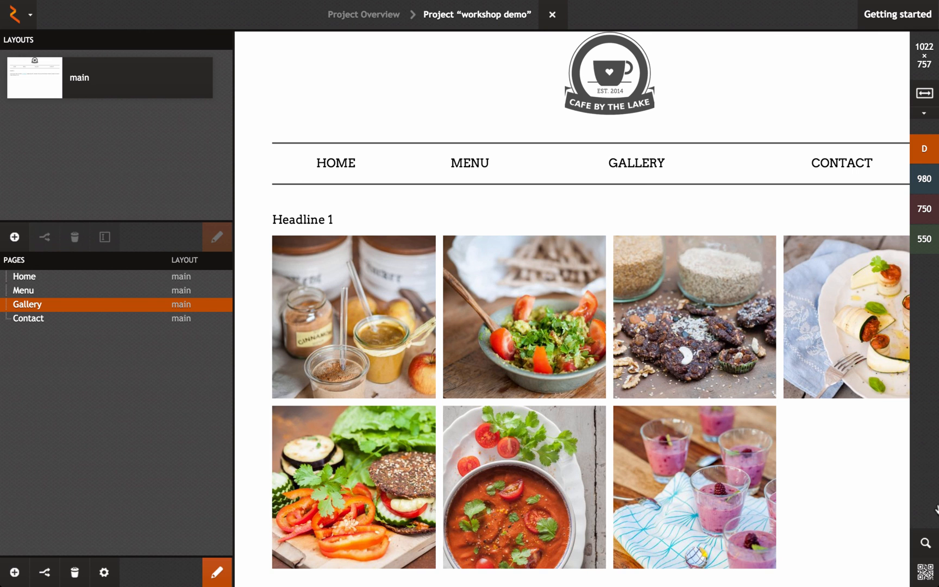
left_click(926, 571)
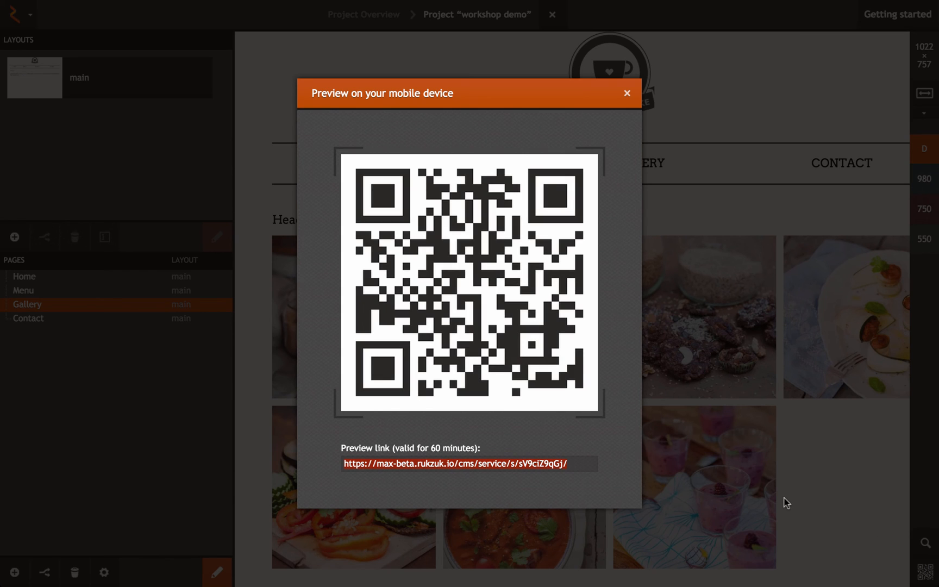
left_click(627, 93)
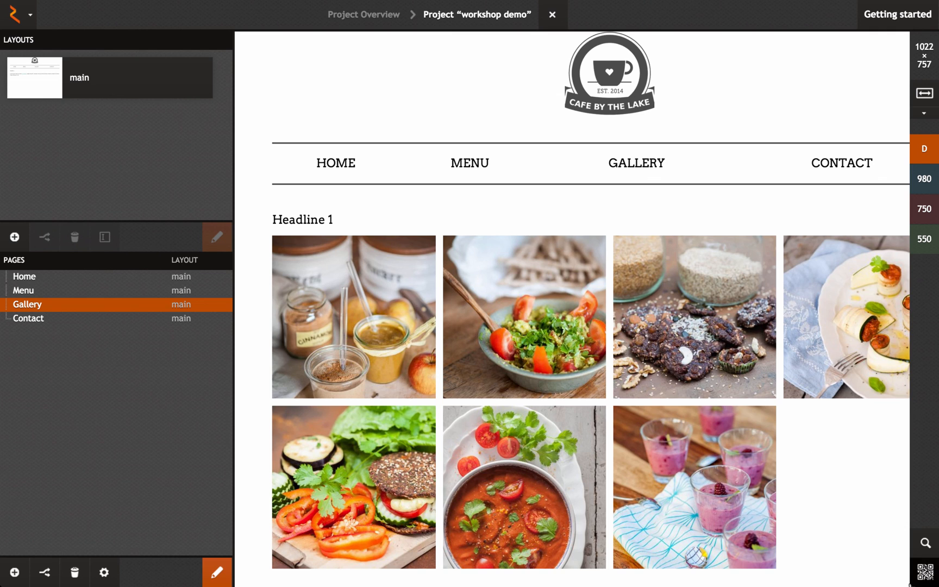
left_click(925, 572)
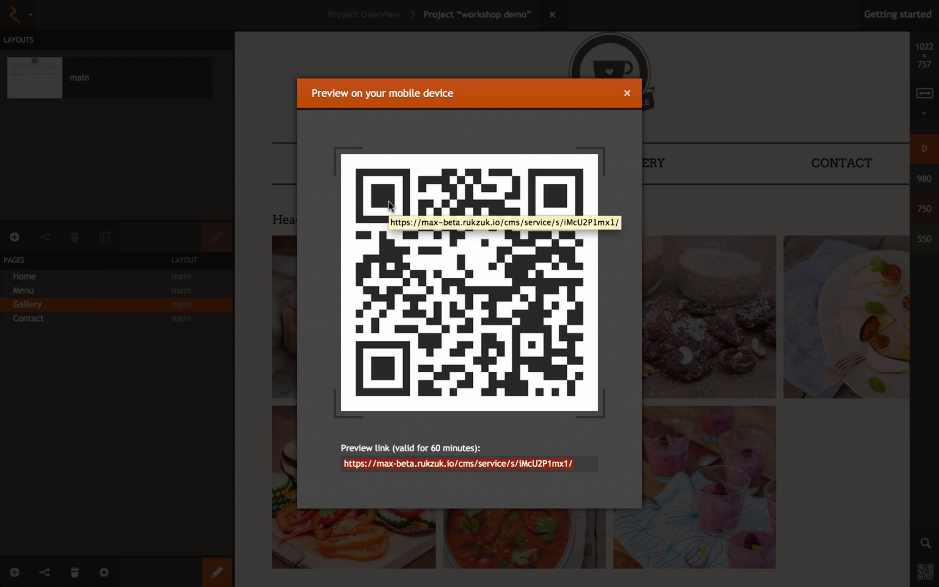
left_click(628, 96)
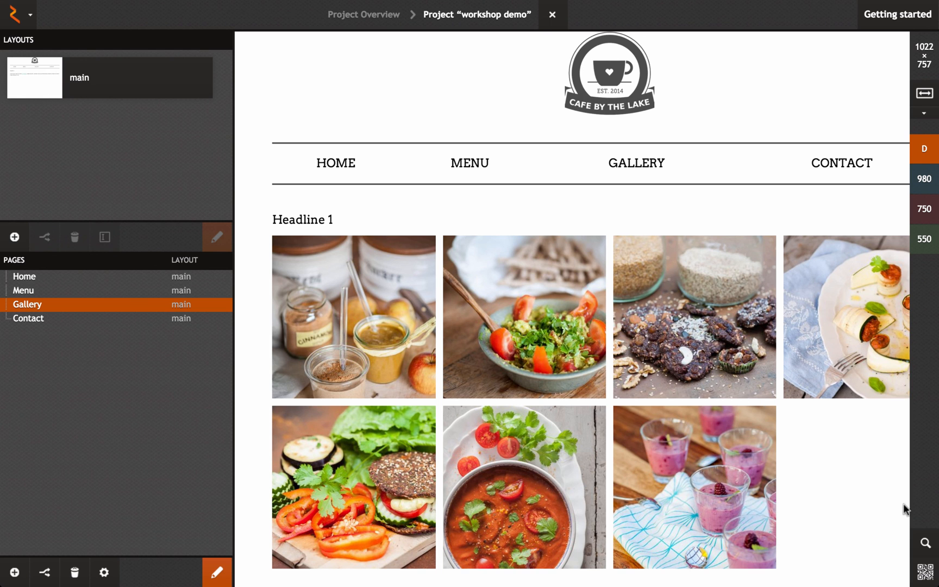
Preview the Gallery page in its own browser tab, then return to the project and view the mobile preview link.
left_click(925, 542)
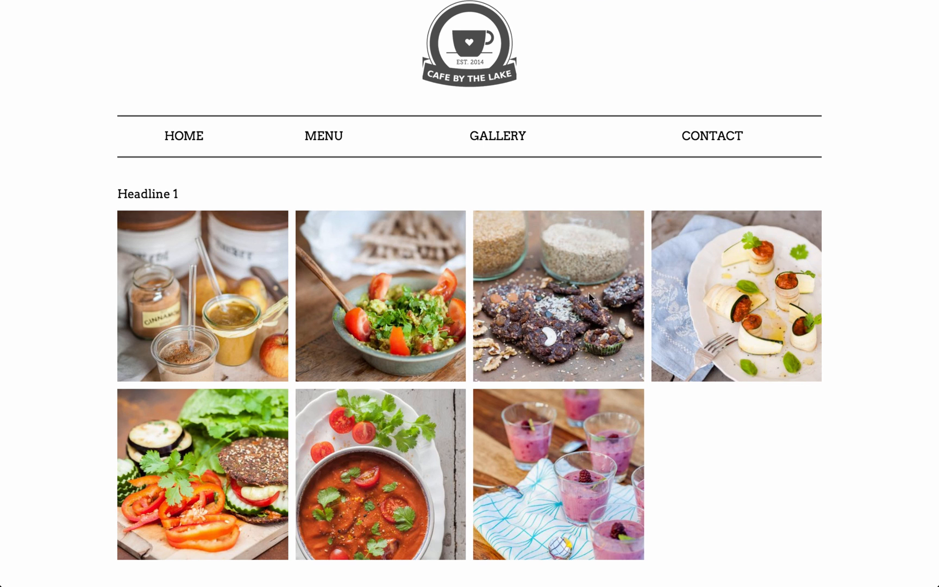
left_click(98, 18)
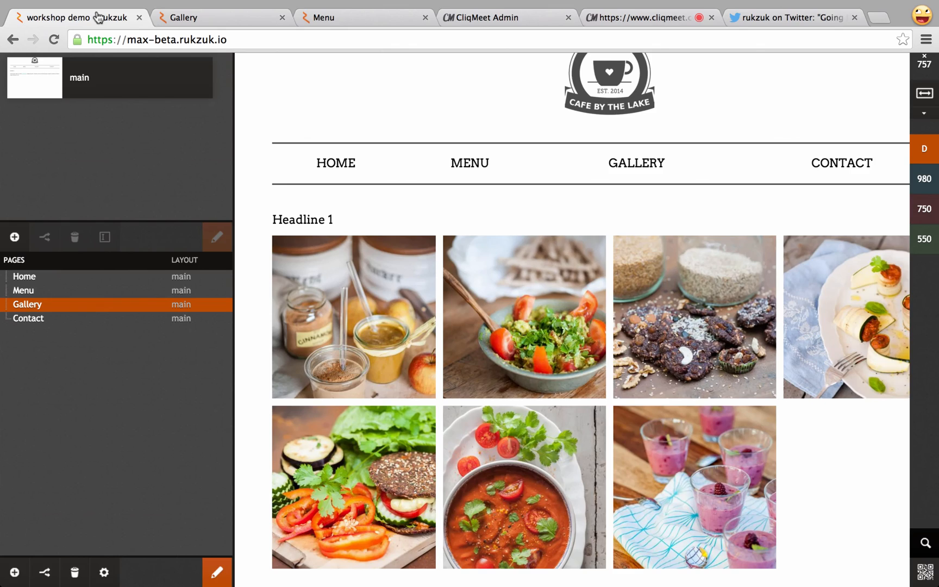
left_click(177, 21)
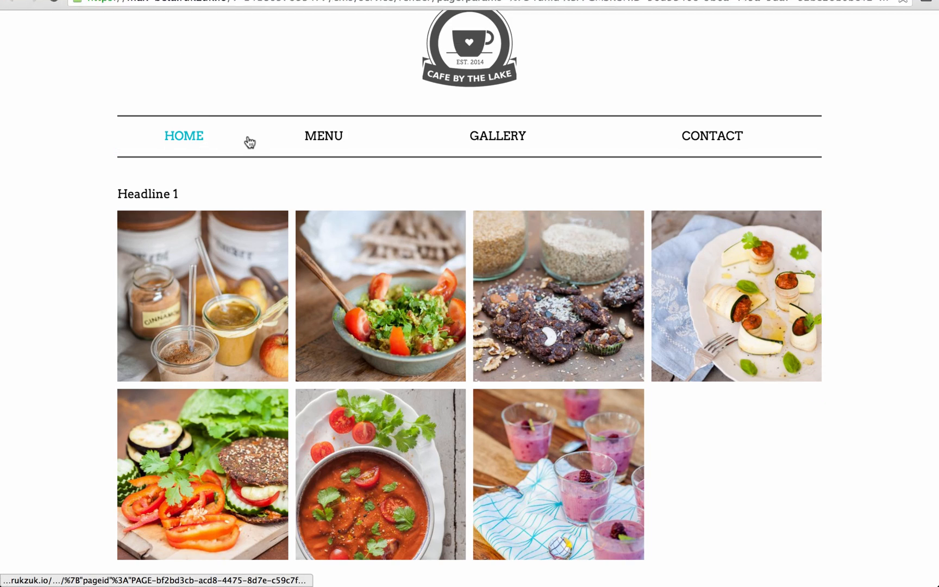
scroll(249, 142, "down", 2)
scroll(266, 159, "up", 2)
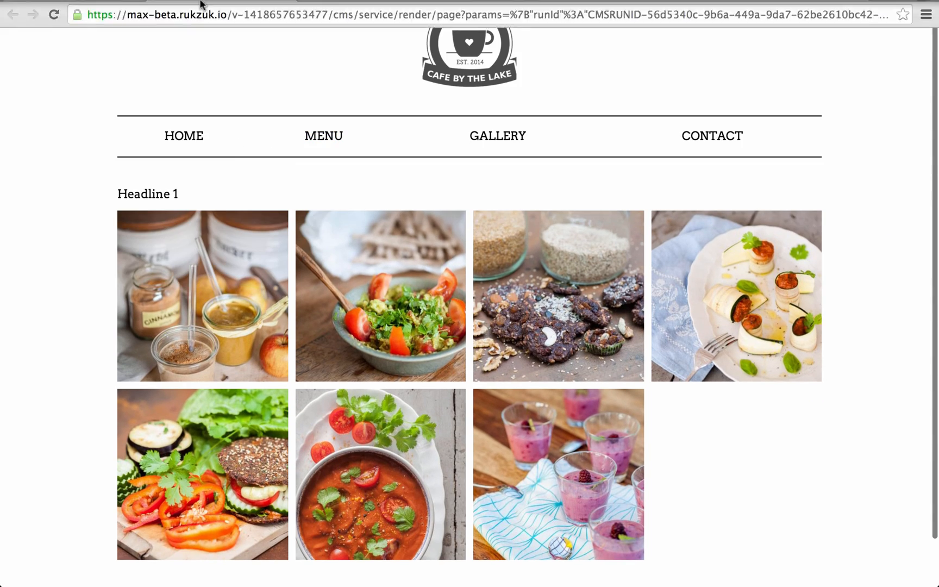
left_click(212, 38)
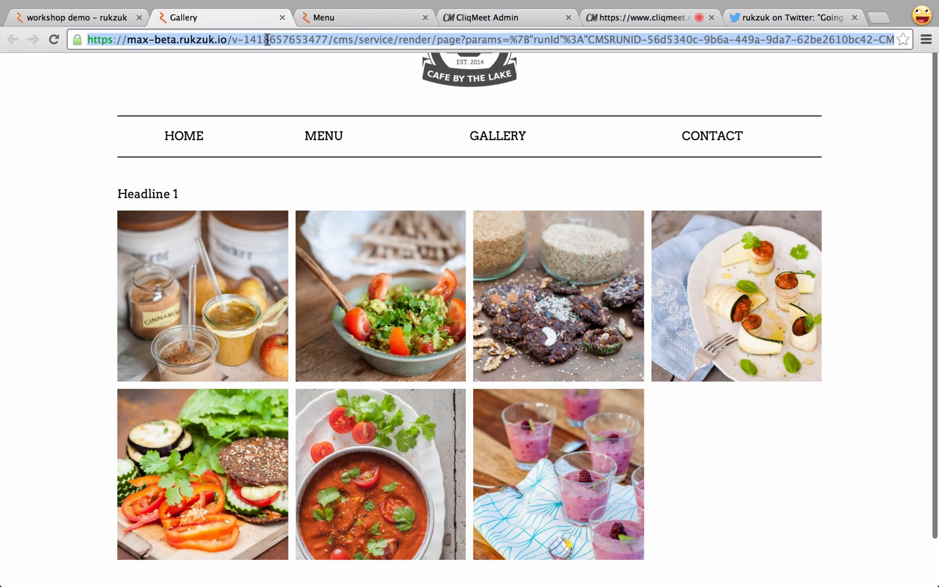
left_click(87, 16)
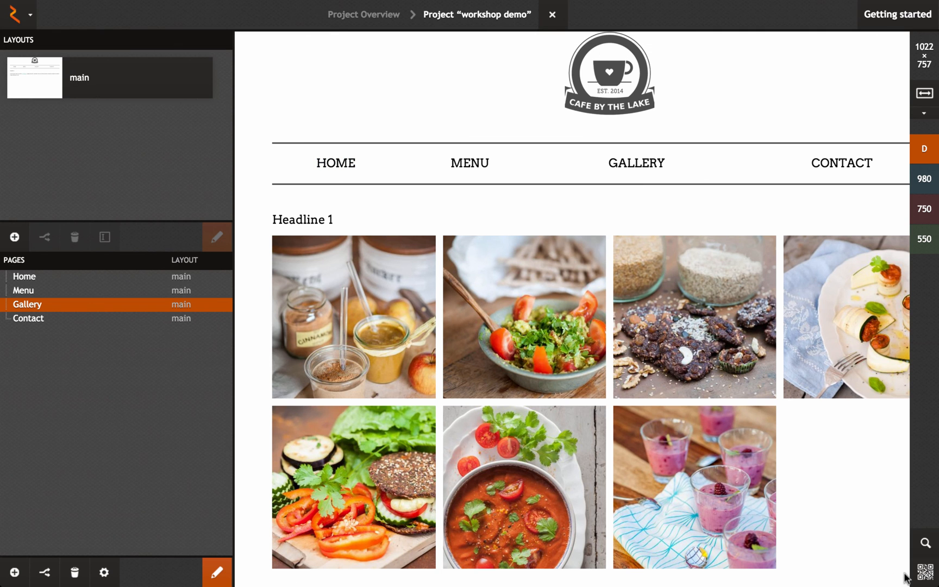
left_click(925, 572)
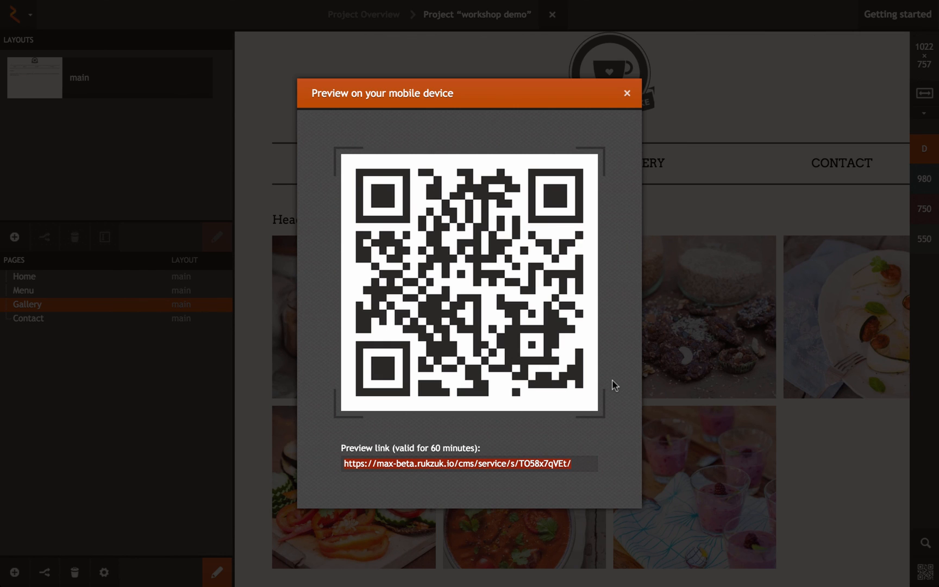
left_click(627, 95)
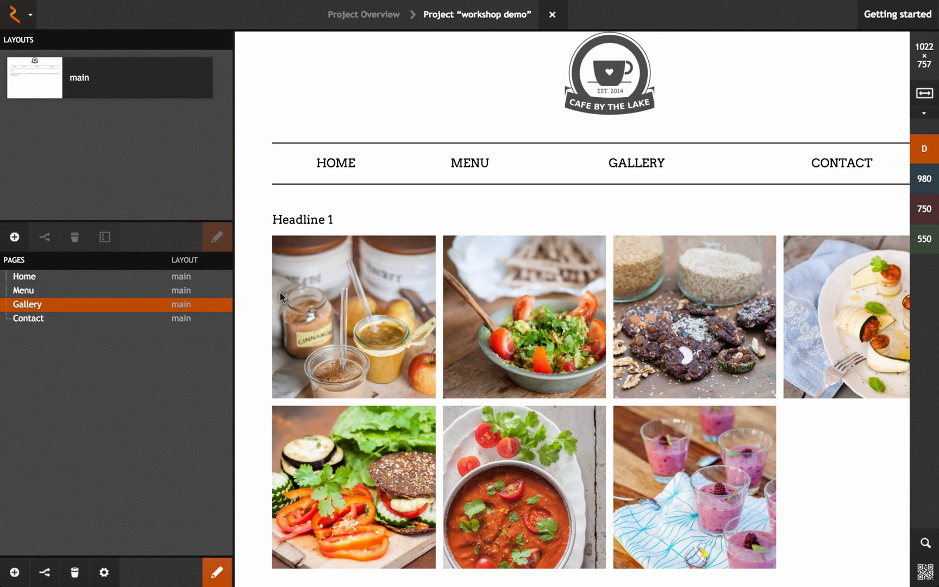
Search Google for "rukzuk facebook" in a new browser tab.
mouse_move(271, 4)
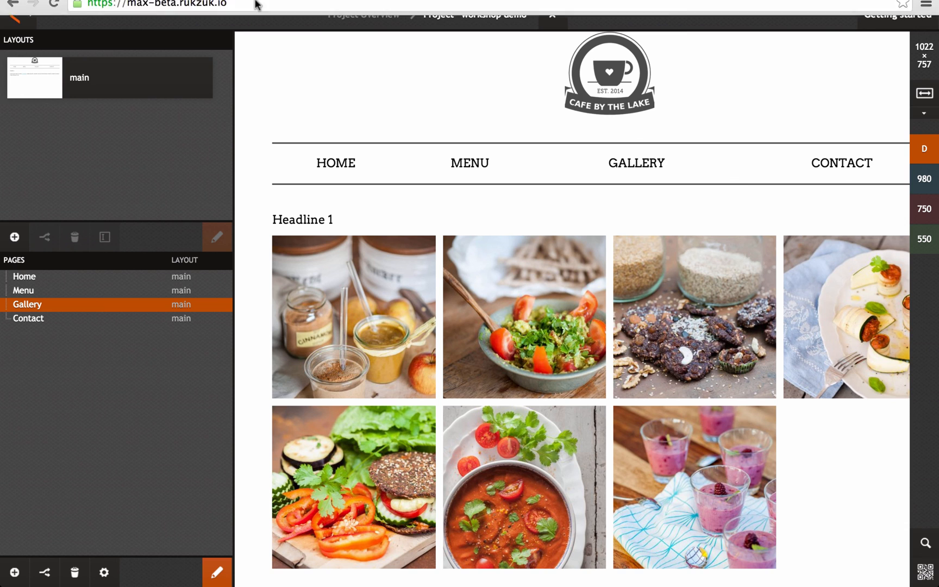
left_click(224, 19)
left_click(763, 18)
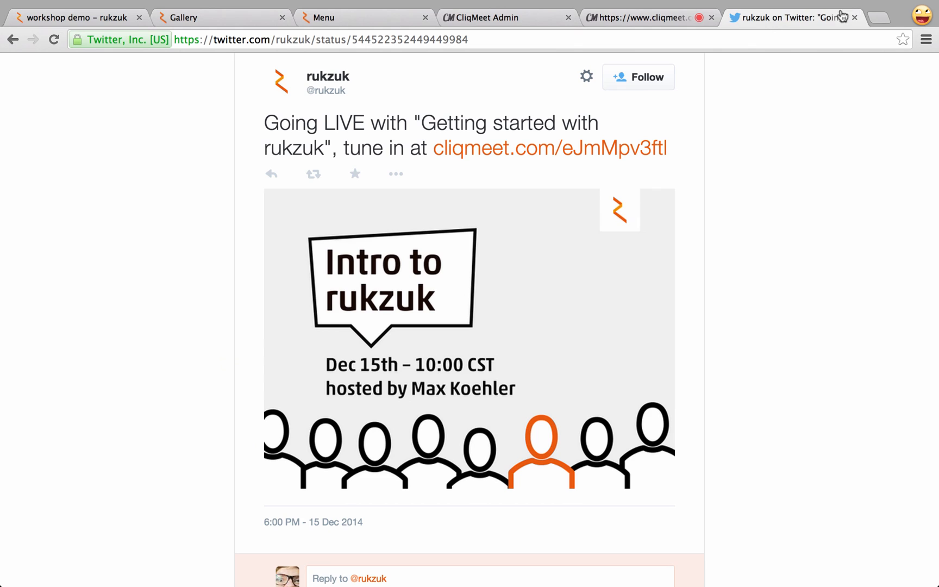
left_click(877, 18)
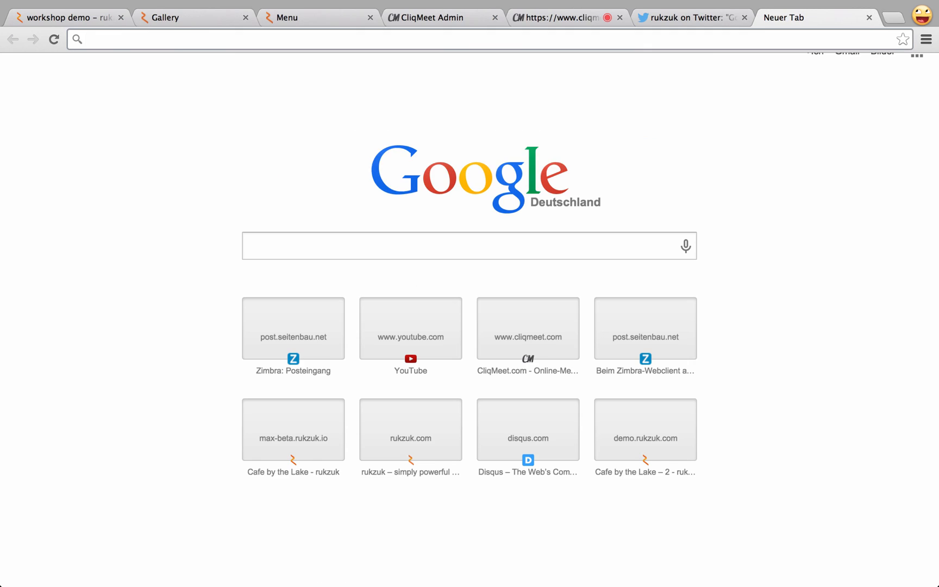
type("srukzuk")
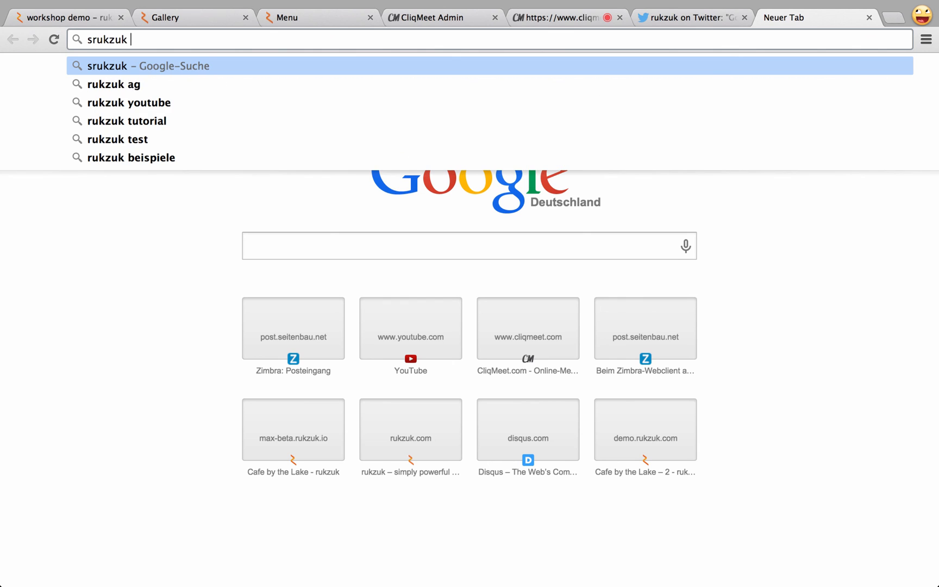
key("BackSpace")
key("BackSpace")
key("BackSpace")
key("BackSpace")
key("BackSpace")
key("BackSpace")
key("BackSpace")
type("rukzuk facebook")
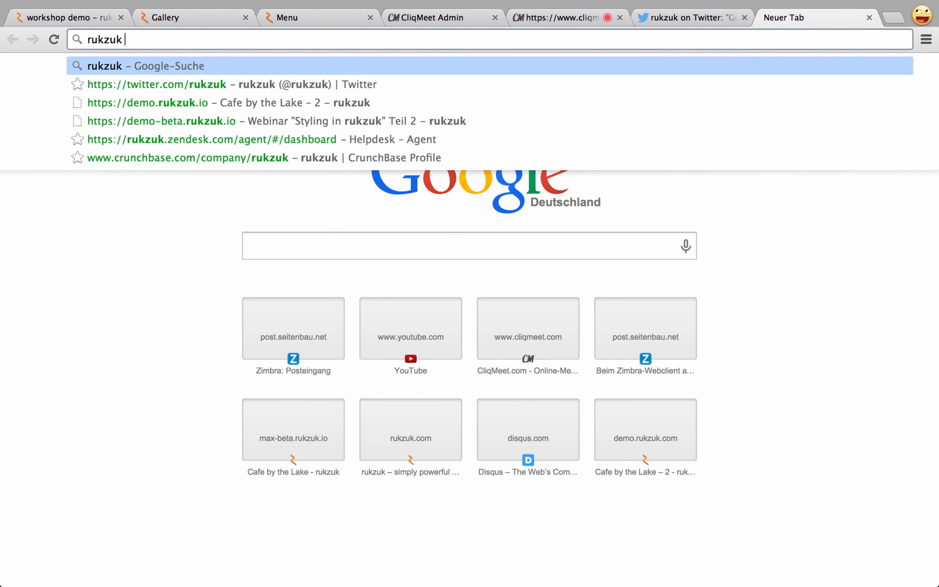
key("Return")
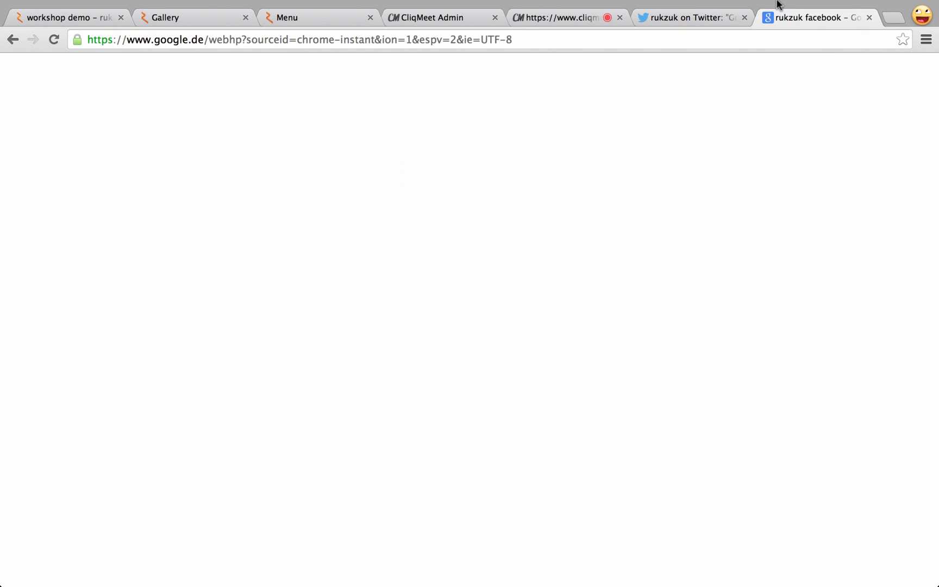
Open the rukzuk Facebook page from the search results in a new browser tab and switch to it.
right_click(234, 140)
left_click(235, 140)
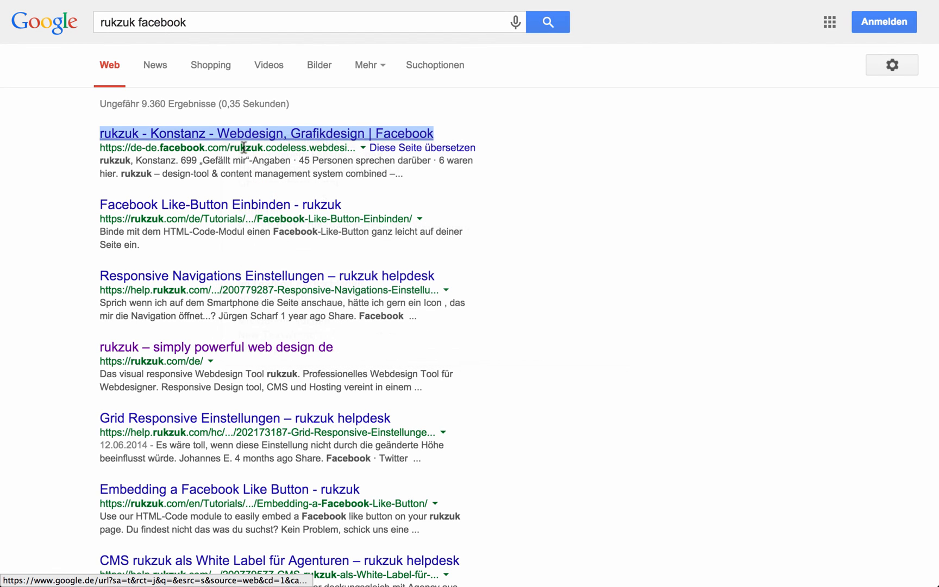
mouse_move(750, 4)
left_click(829, 37)
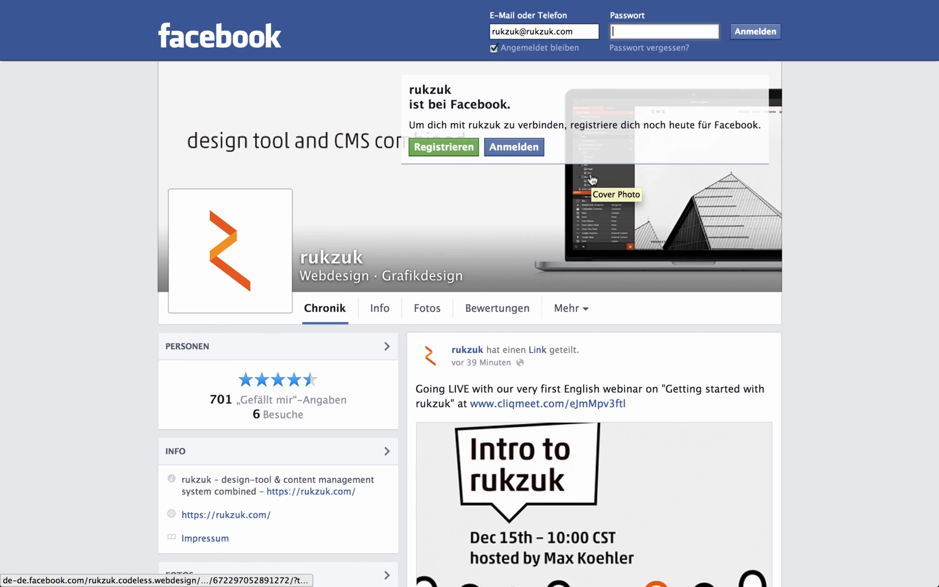
Look through the timeline posts, photos and visitor posts on rukzuk's Facebook page.
scroll(591, 179, "down", 10)
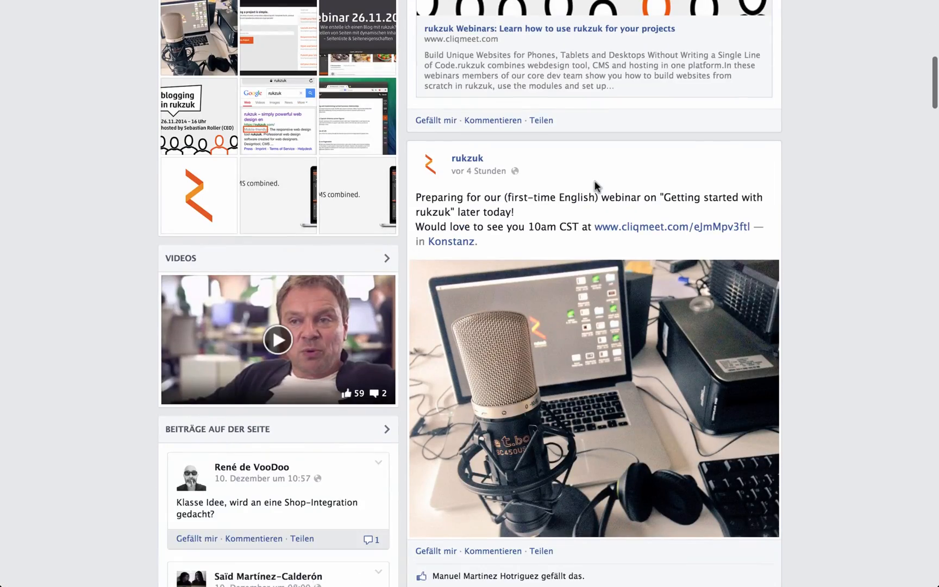
scroll(594, 182, "down", 5)
scroll(595, 182, "up", 4)
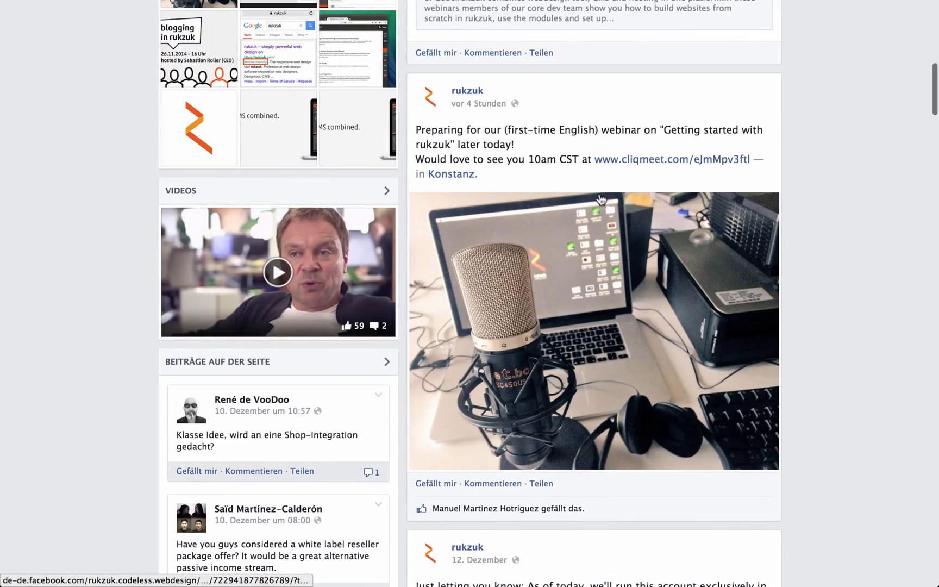
scroll(595, 176, "up", 8)
scroll(608, 141, "down", 4)
scroll(609, 141, "down", 6)
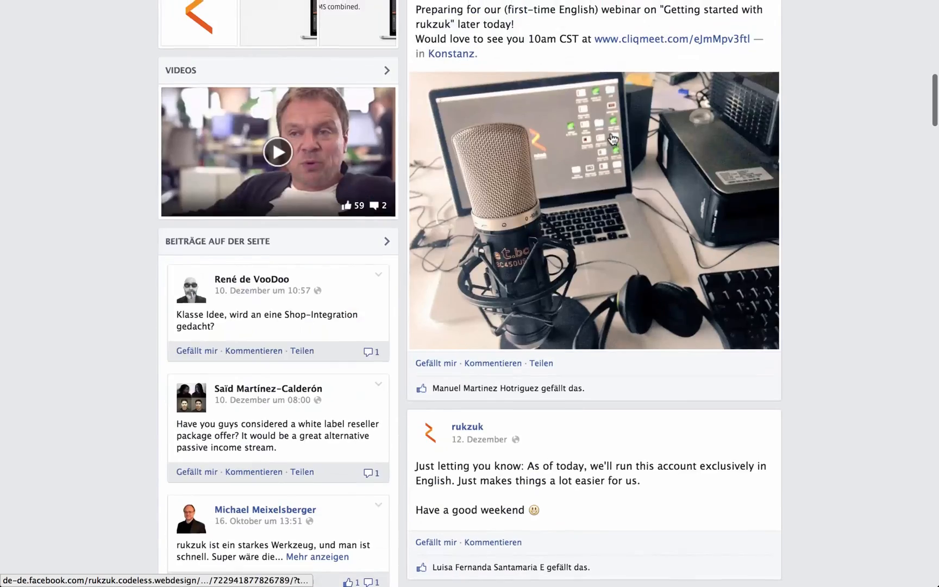
scroll(611, 138, "up", 7)
scroll(614, 133, "up", 4)
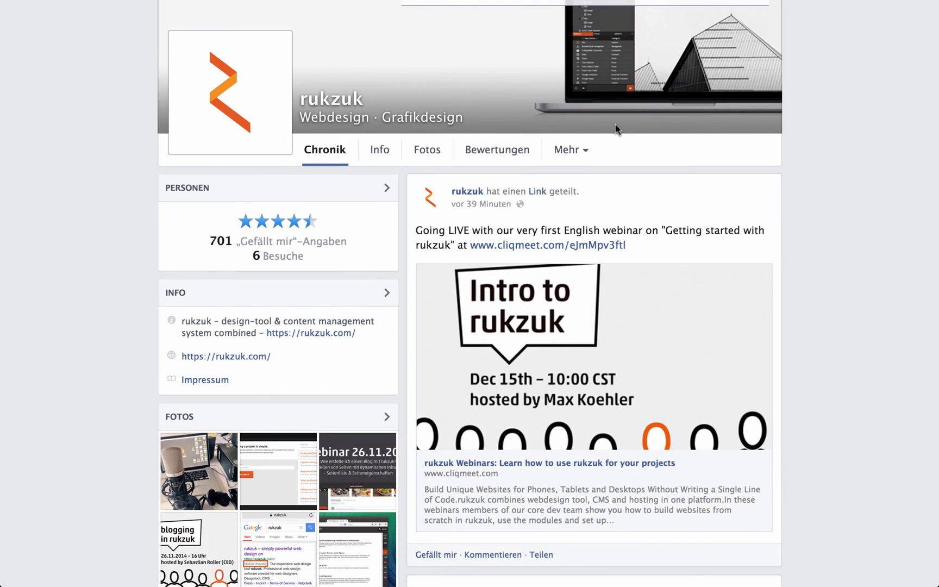
scroll(616, 129, "up", 1)
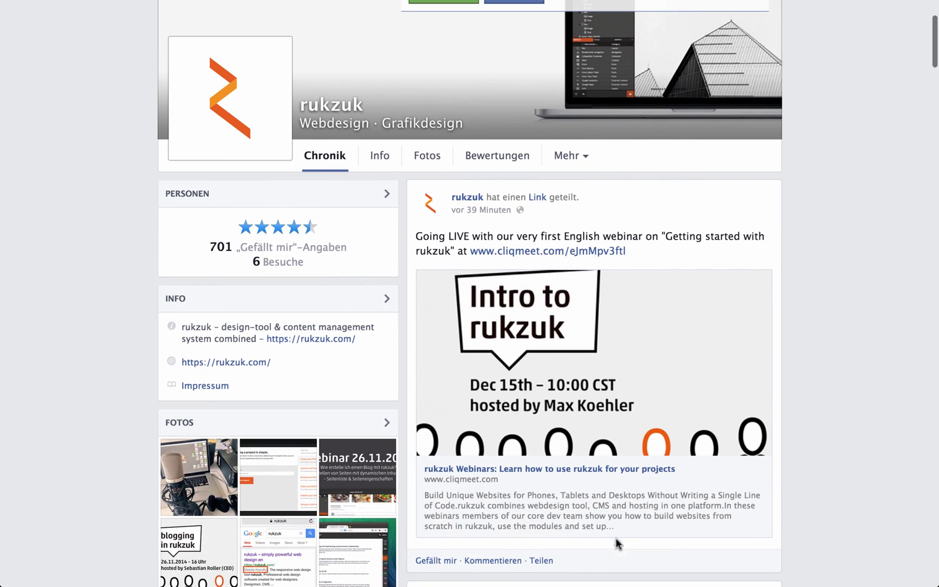
scroll(625, 359, "up", 5)
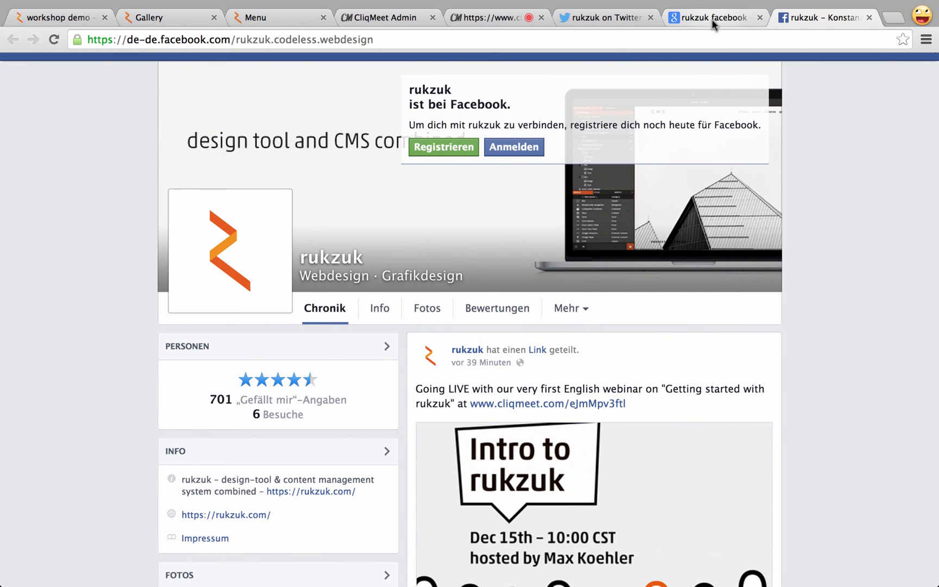
Switch to the rukzuk tweet on Twitter, view the rukzuk account's profile summary and close it.
left_click(711, 19)
left_click(603, 17)
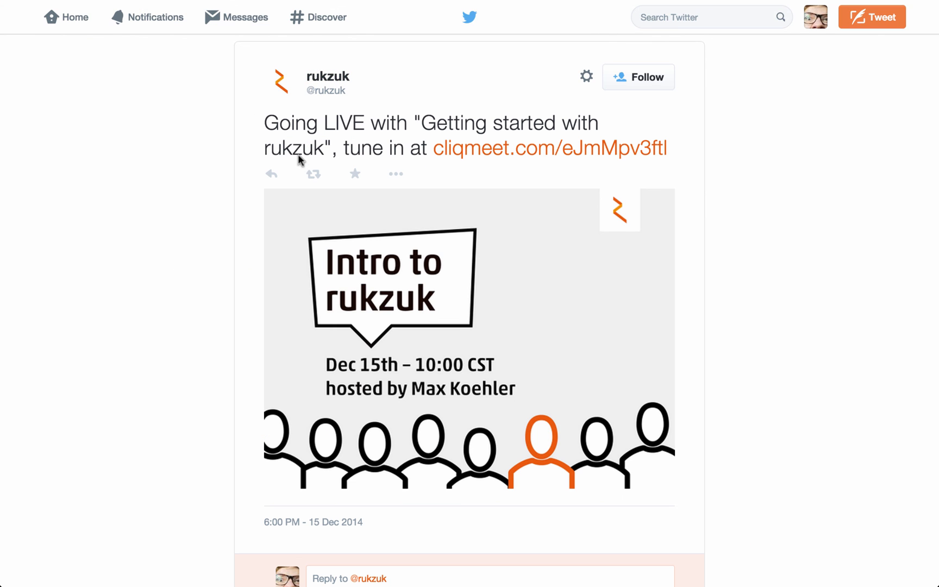
left_click(321, 78)
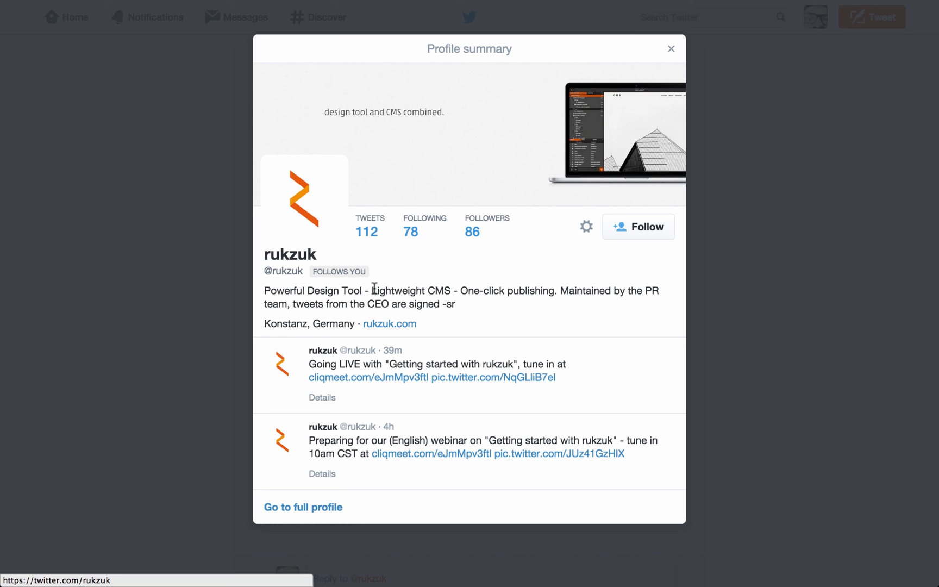
left_click(671, 49)
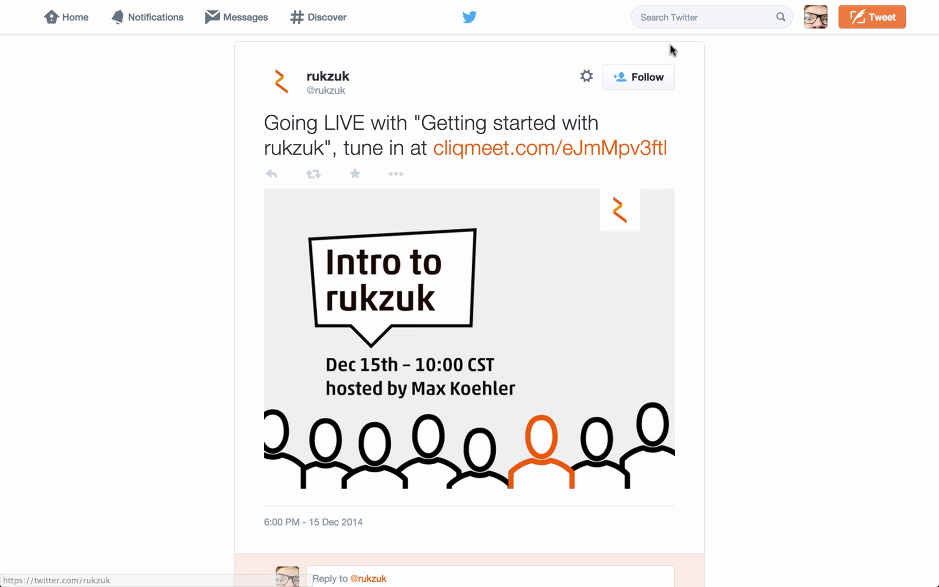
mouse_move(598, 3)
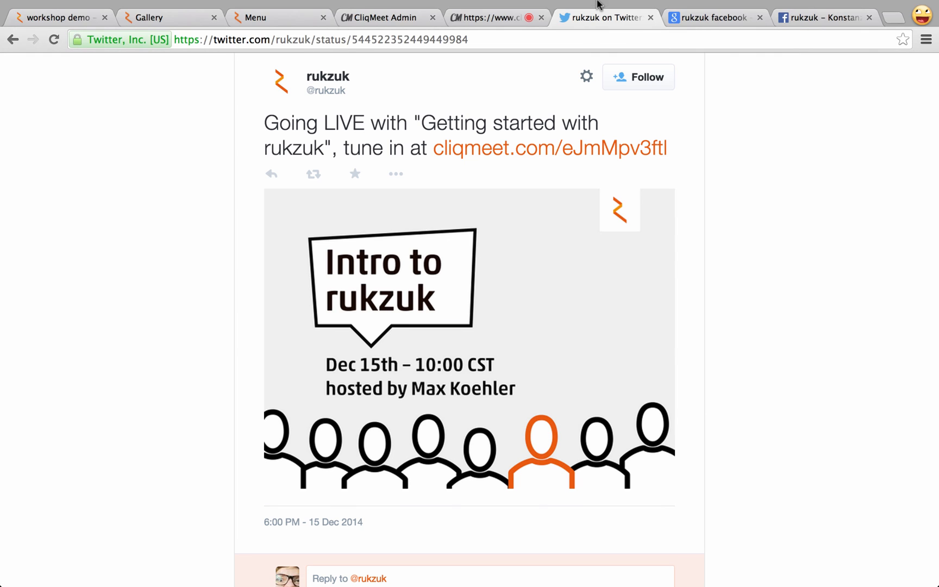